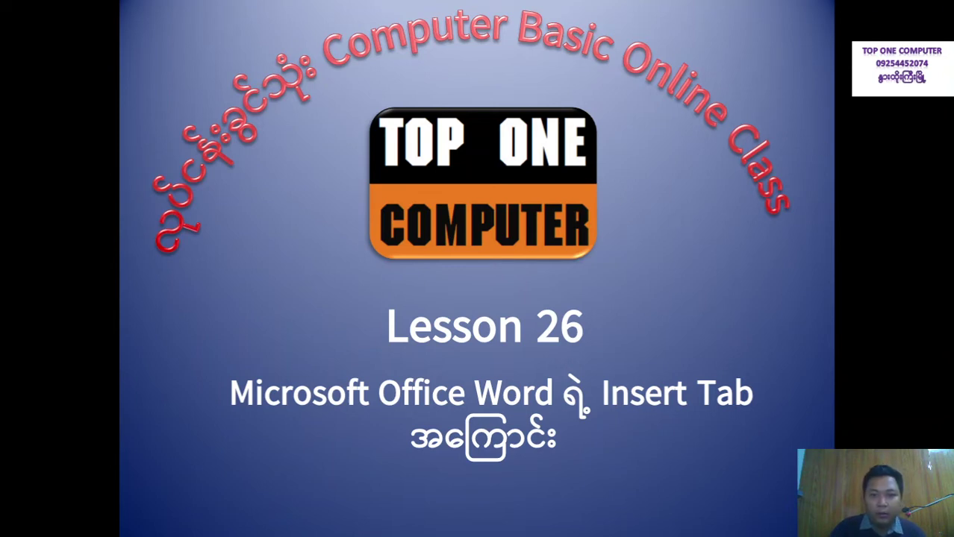
# - End the Lesson 26 slideshow through its right-click menu and close PowerPoint
pyautogui.rightClick(613, 181)
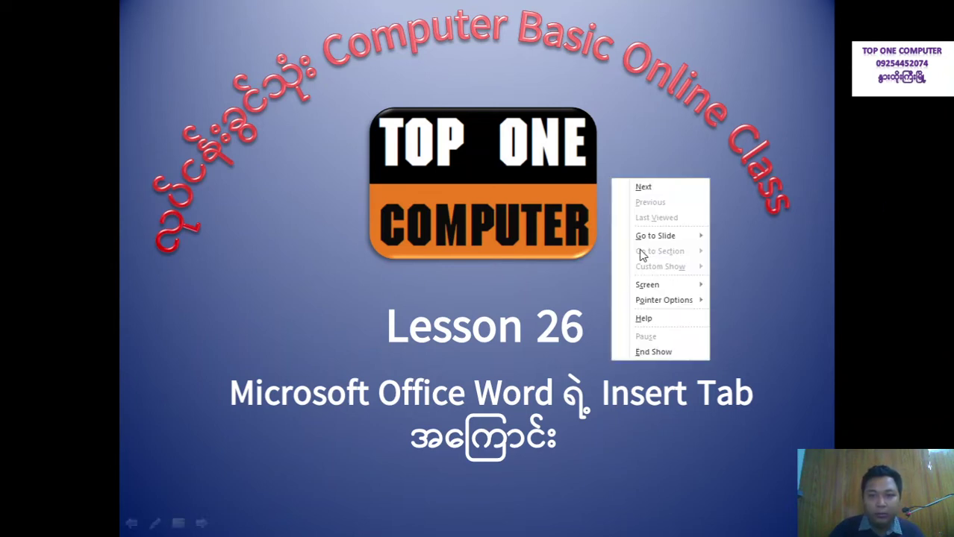
pyautogui.click(663, 355)
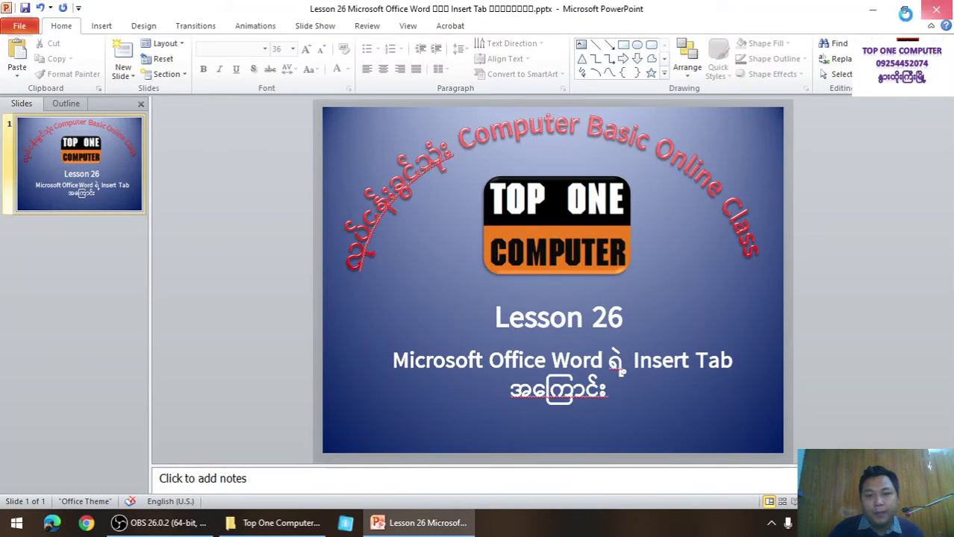
pyautogui.click(936, 9)
# - Open the maximized Top One Computer Basic Online Class folder, then MS Word Lesson, and open 1.docx
pyautogui.doubleClick(234, 170)
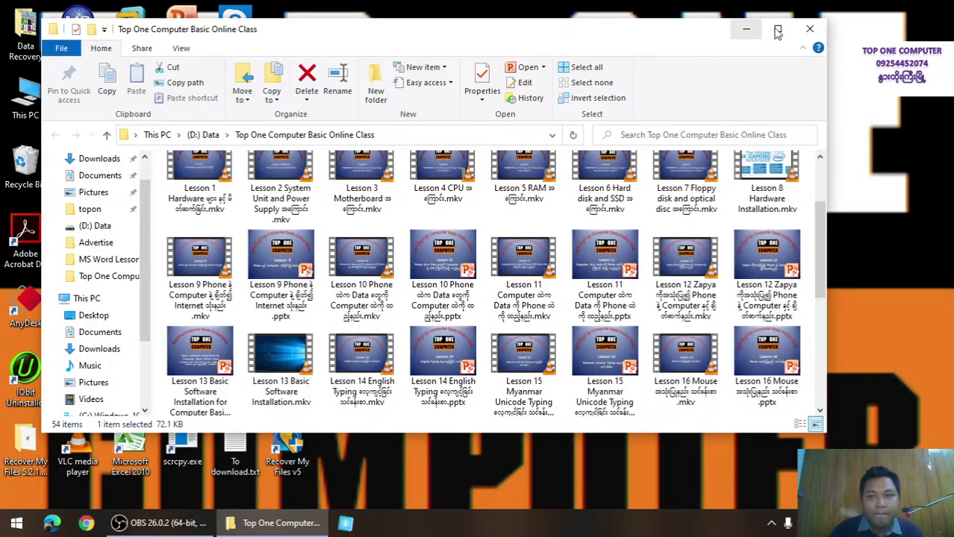
pyautogui.click(777, 29)
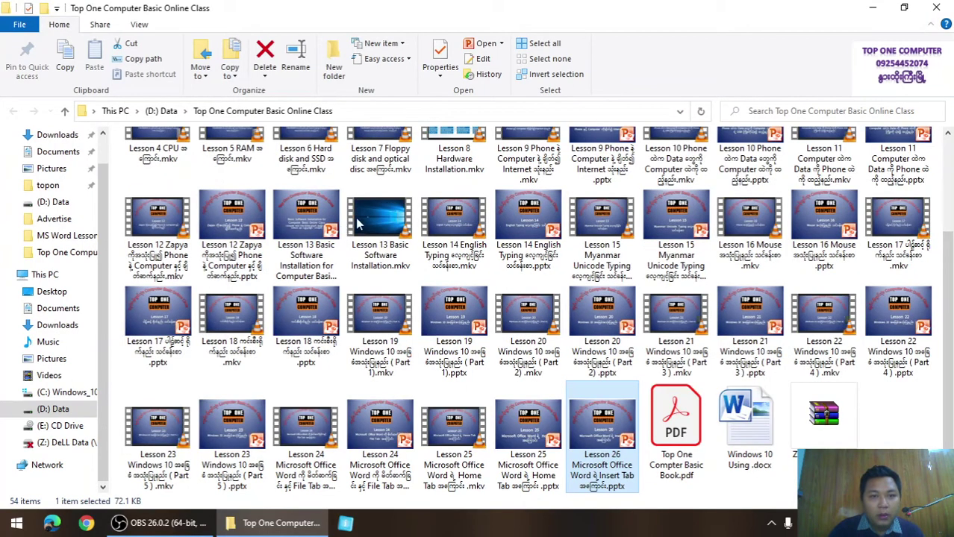
pyautogui.scroll(3, 431, 213)
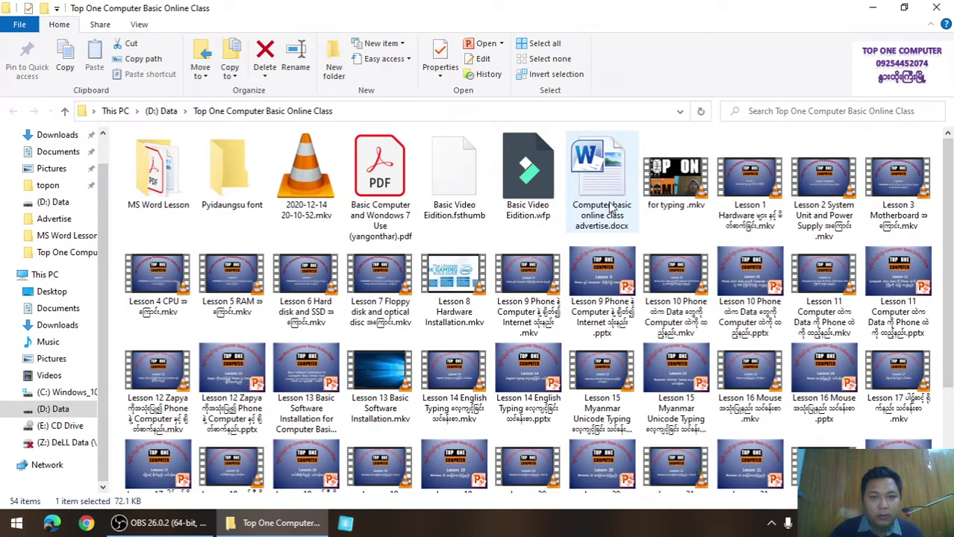
pyautogui.doubleClick(185, 194)
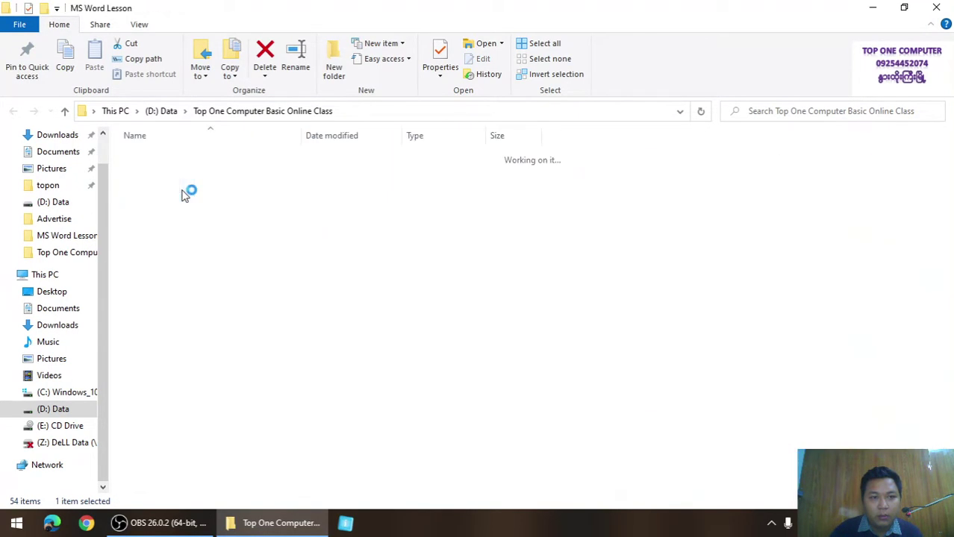
pyautogui.click(225, 161)
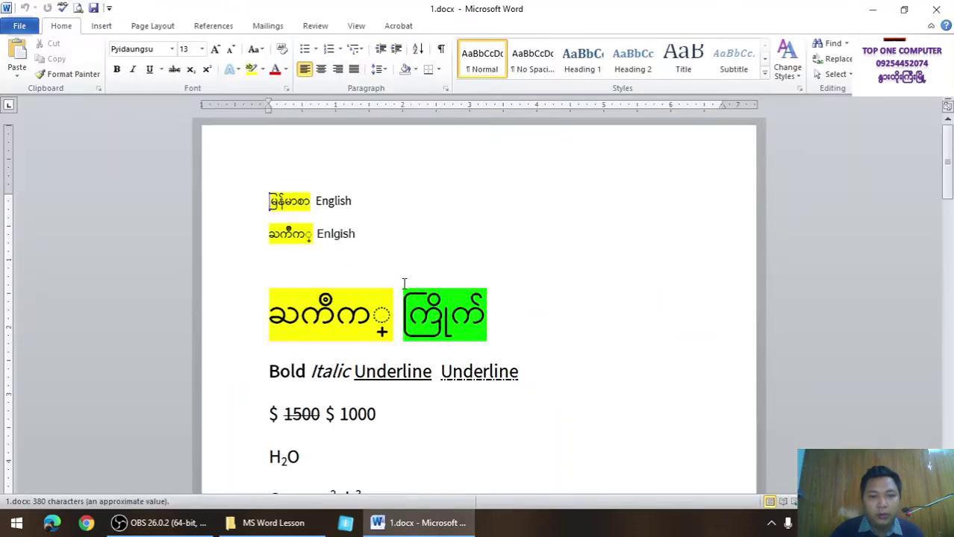
# - Review the opening text of 1.docx, briefly selecting the Myanmar word before English
pyautogui.scroll(-3, 419, 287)
pyautogui.scroll(2, 419, 287)
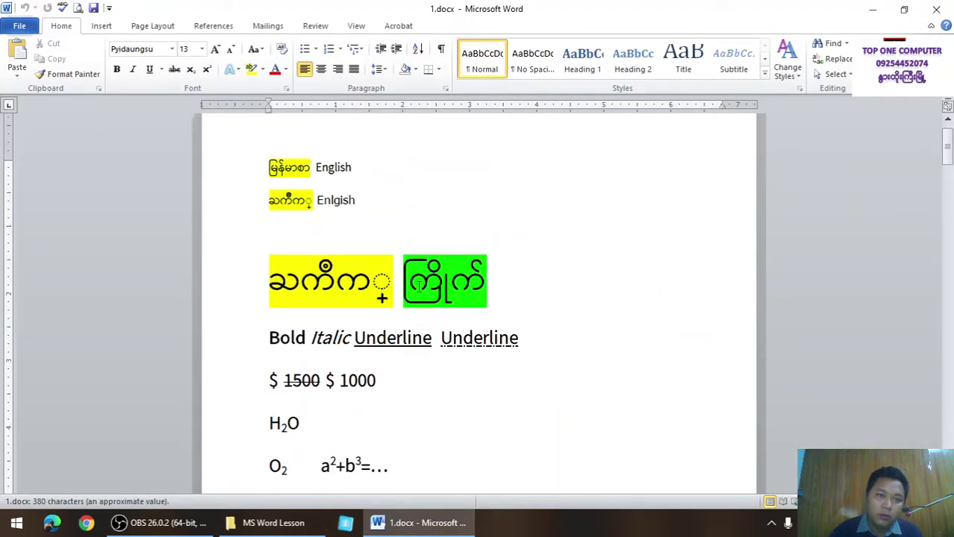
pyautogui.click(506, 282)
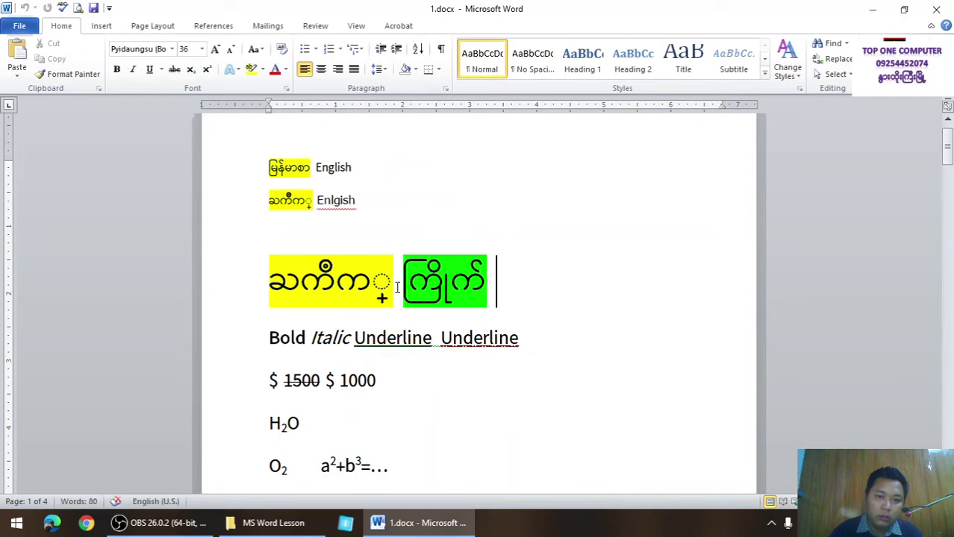
pyautogui.scroll(-5, 435, 294)
pyautogui.scroll(4, 433, 294)
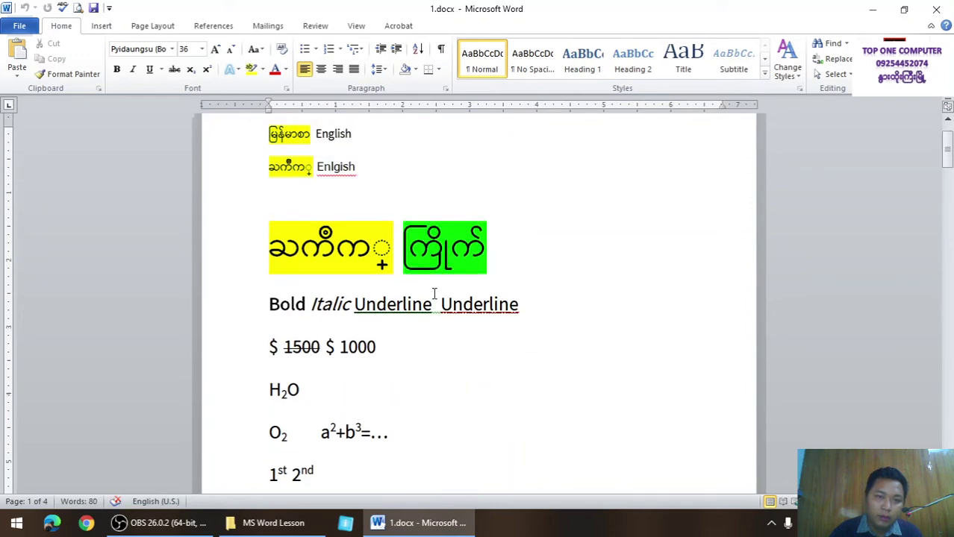
pyautogui.moveTo(267, 166); pyautogui.dragTo(315, 165)
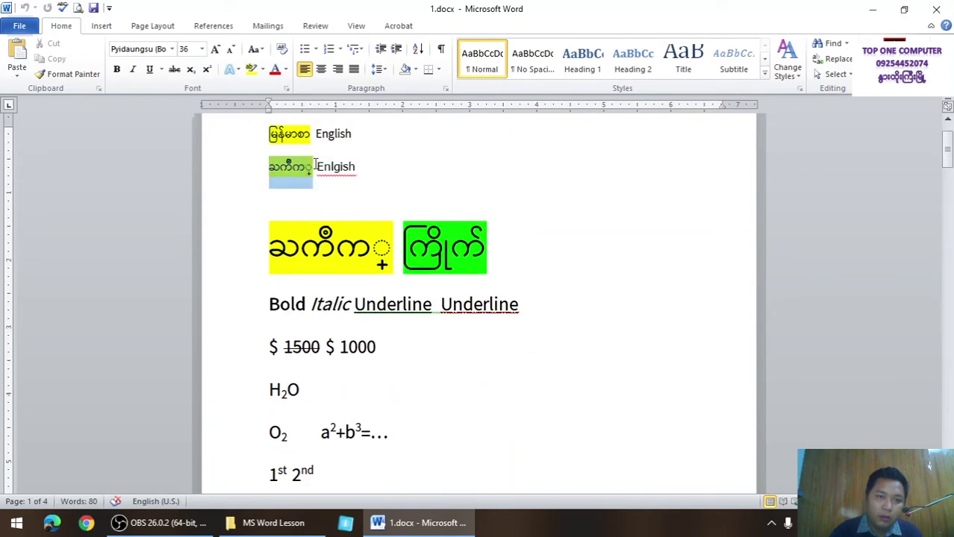
pyautogui.click(315, 166)
# - Scroll down to the empty fourth page at the end of the document
pyautogui.scroll(-3, 476, 270)
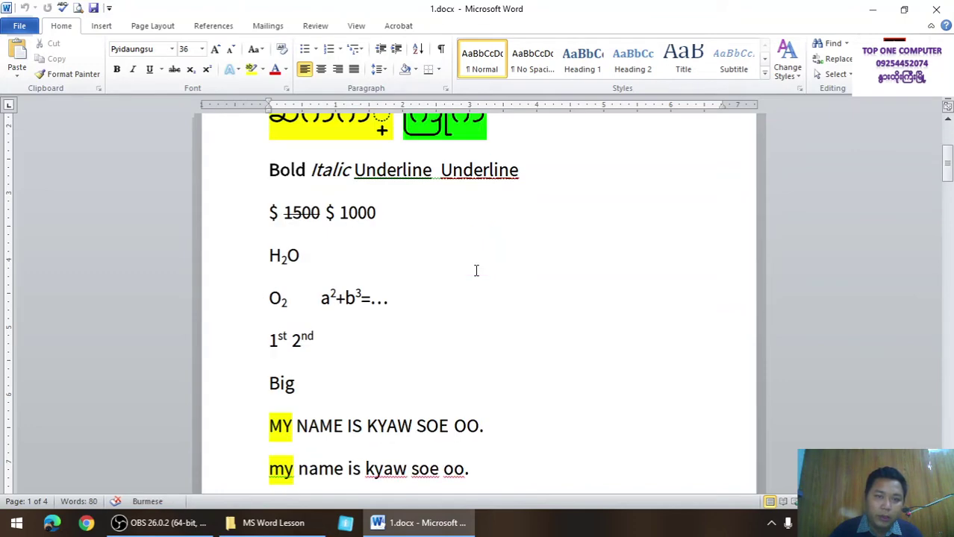
pyautogui.scroll(-2, 476, 270)
pyautogui.scroll(-3, 476, 270)
pyautogui.scroll(-5, 476, 270)
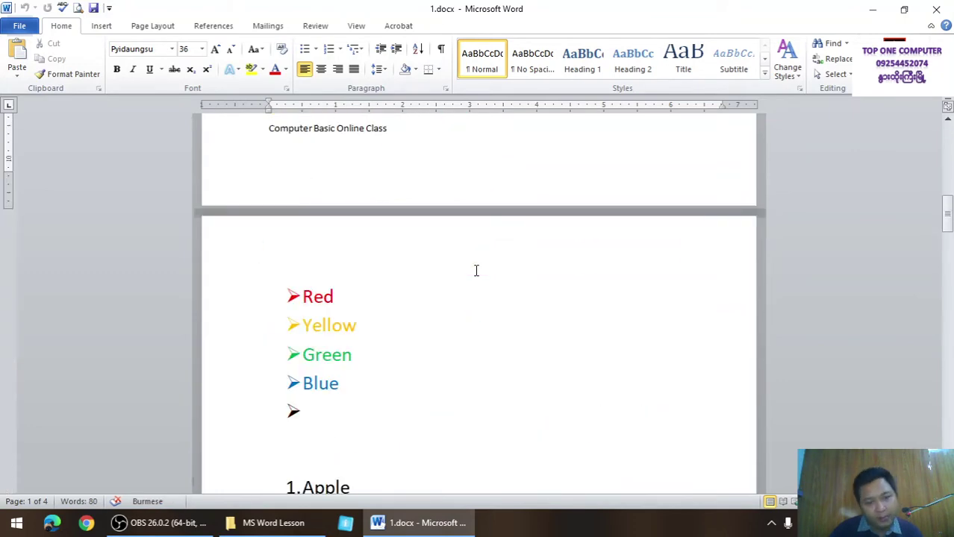
pyautogui.scroll(-5, 477, 270)
pyautogui.scroll(-5, 476, 271)
pyautogui.scroll(-5, 476, 270)
pyautogui.scroll(-5, 477, 270)
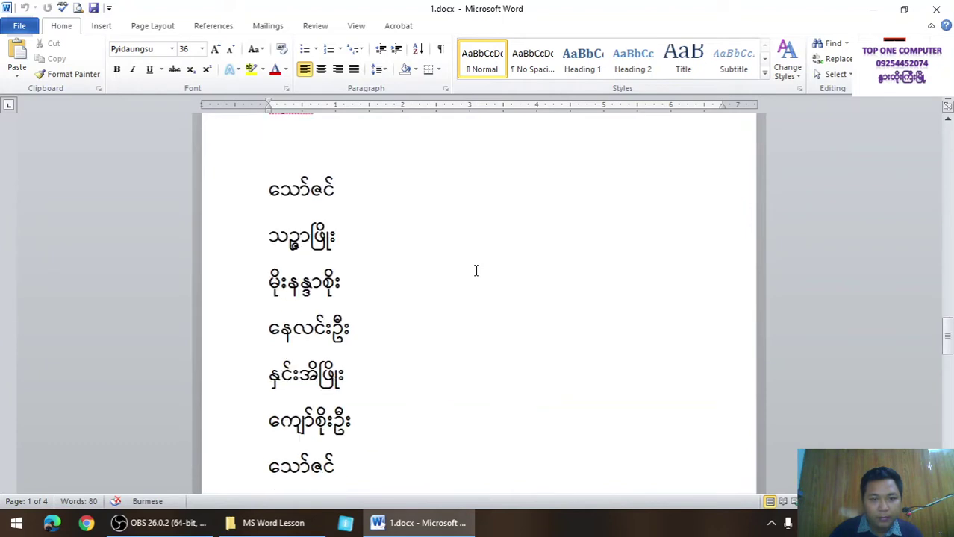
pyautogui.scroll(-5, 476, 270)
pyautogui.scroll(-3, 476, 270)
pyautogui.scroll(-3, 476, 270)
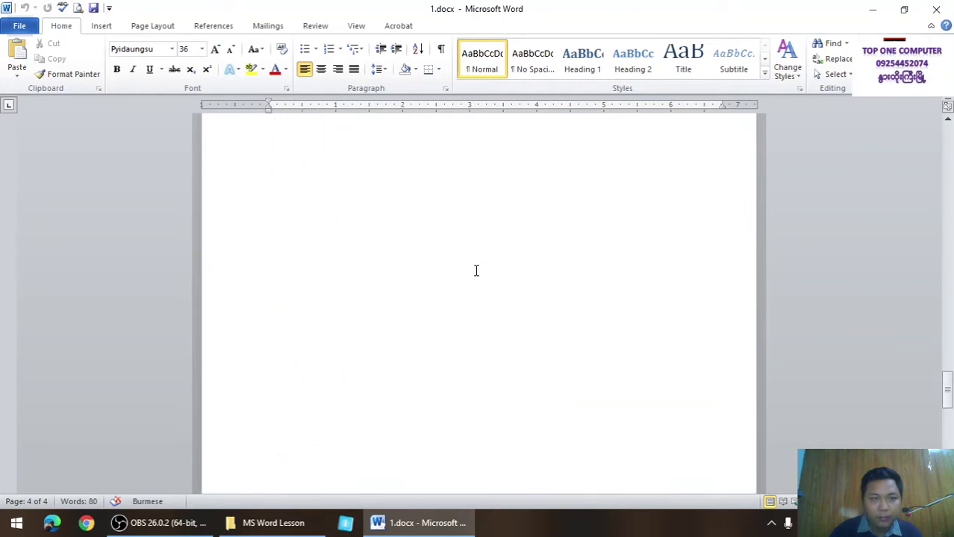
# - Show the Insert ribbon, briefly switching to the OBS window and back to Word
pyautogui.click(97, 27)
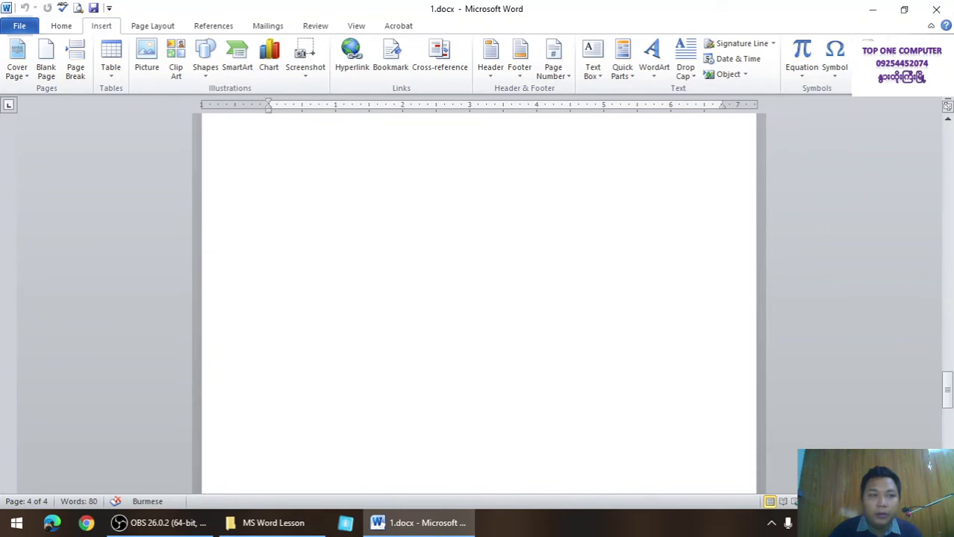
pyautogui.hotkey('alt', 'Tab')
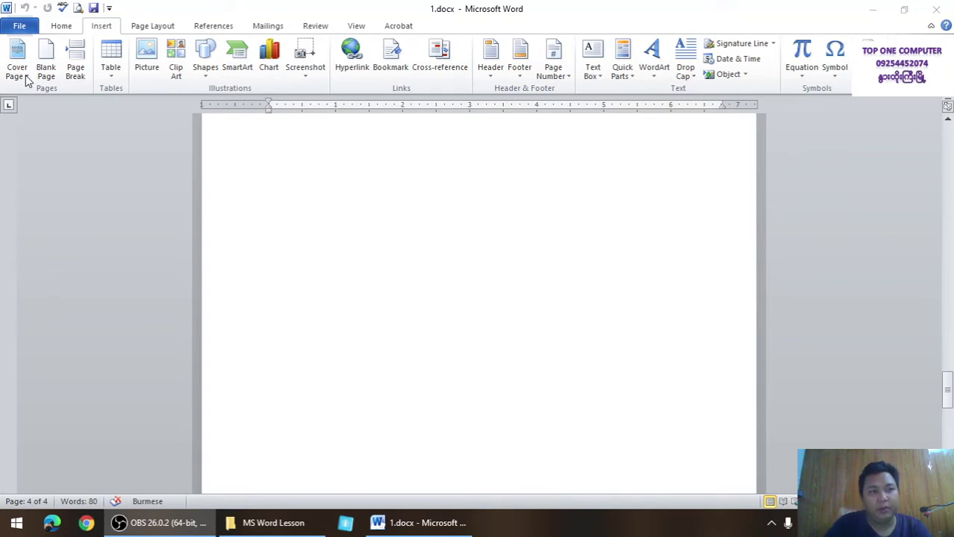
pyautogui.hotkey('alt', 'Tab')
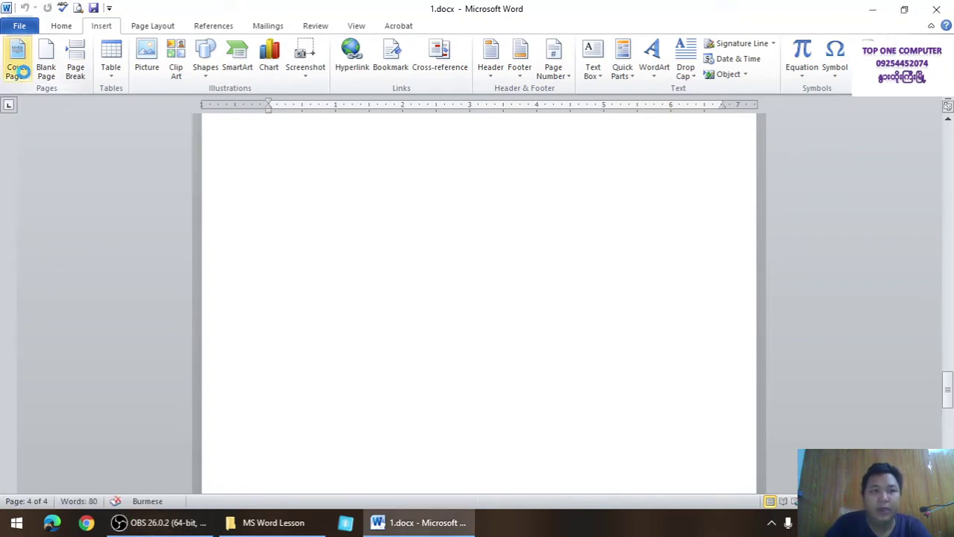
# - Insert the Annual design from the Built-In Cover Page gallery
pyautogui.click(22, 71)
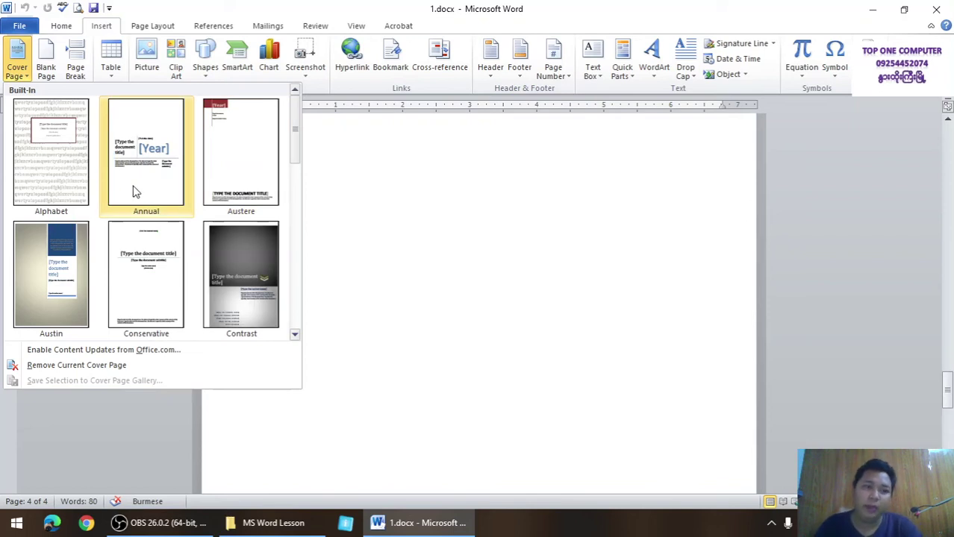
pyautogui.scroll(-5, 155, 238)
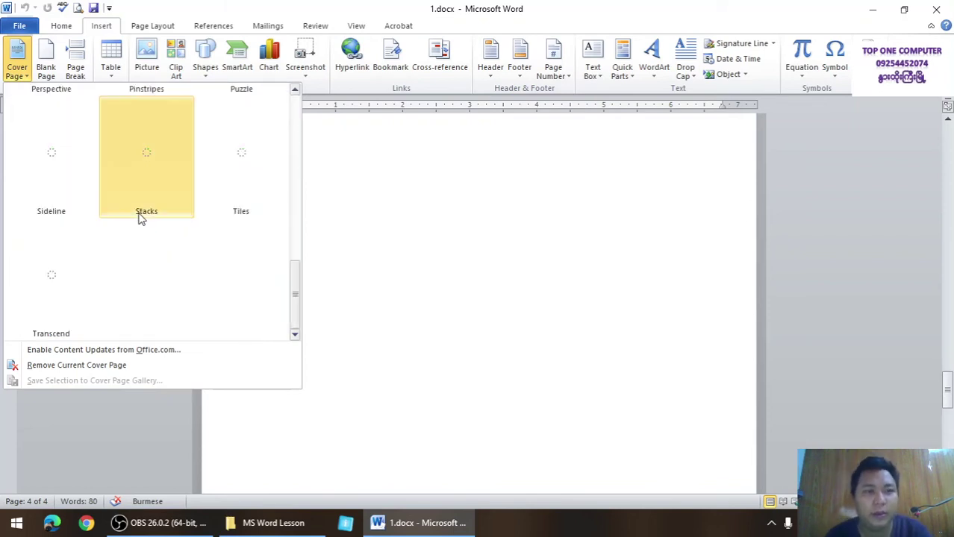
pyautogui.scroll(5, 6, 228)
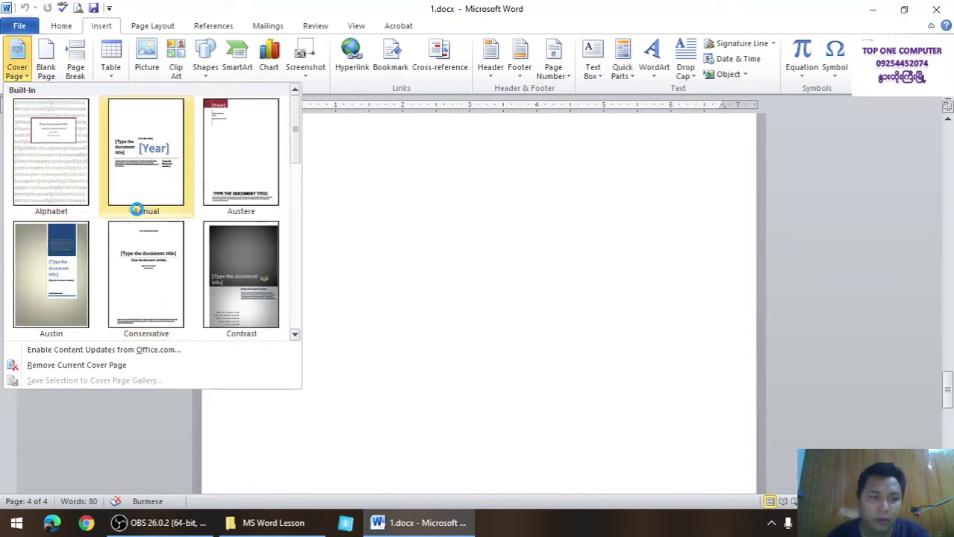
pyautogui.click(144, 193)
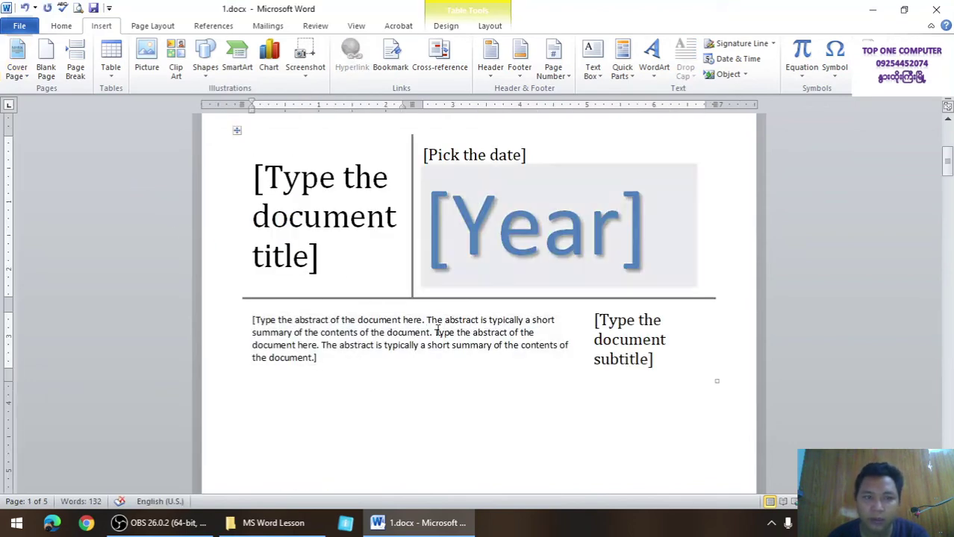
# - Replace the cover's [Title] placeholder with 'Microsoft Office Word'
pyautogui.moveTo(946, 163)
pyautogui.mouseDown()
pyautogui.moveTo(949, 143)
pyautogui.moveTo(944, 179)
pyautogui.moveTo(945, 166)
pyautogui.mouseUp()
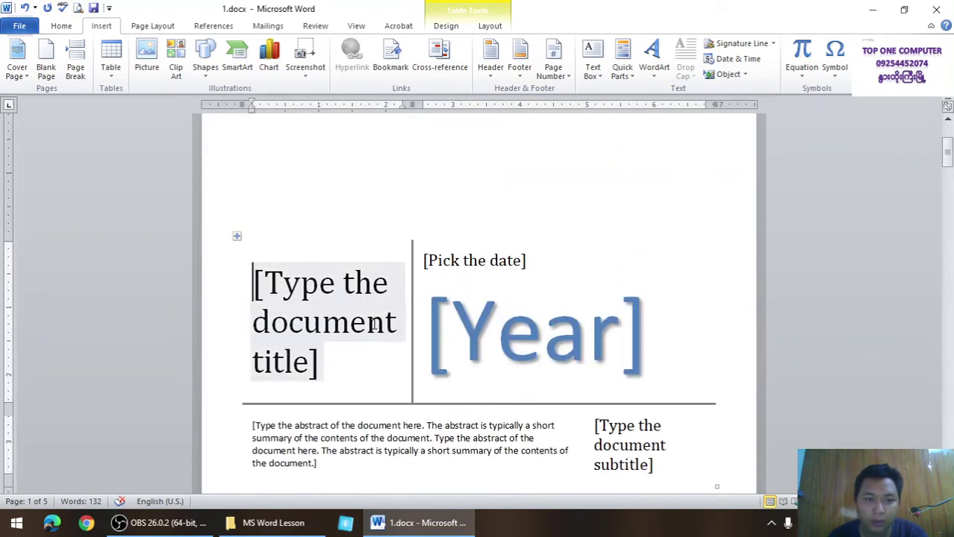
pyautogui.click(335, 340)
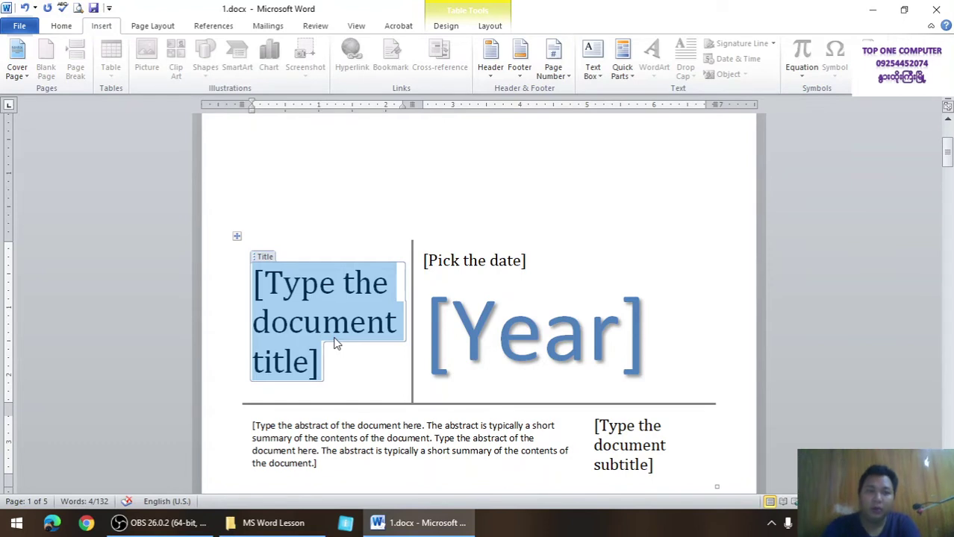
pyautogui.click(335, 344)
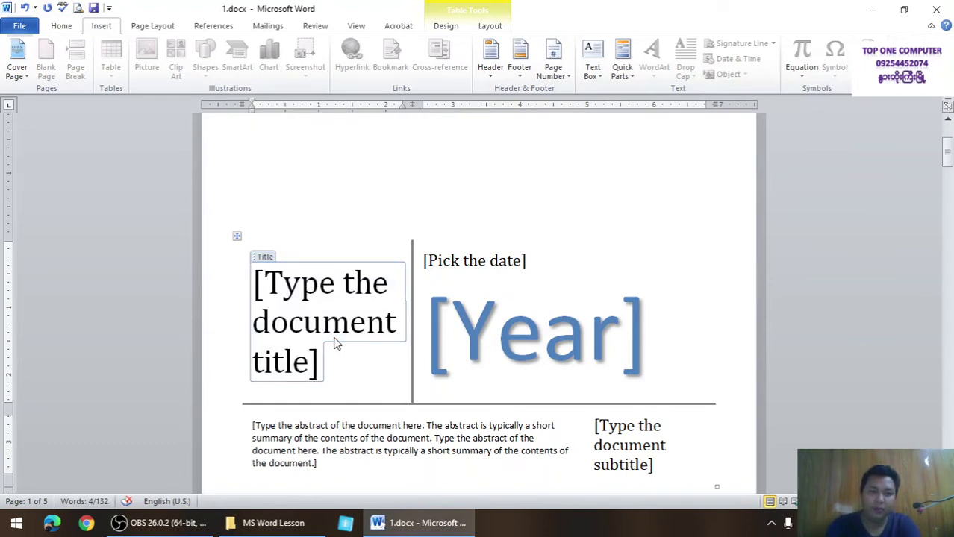
pyautogui.write('ဥ')
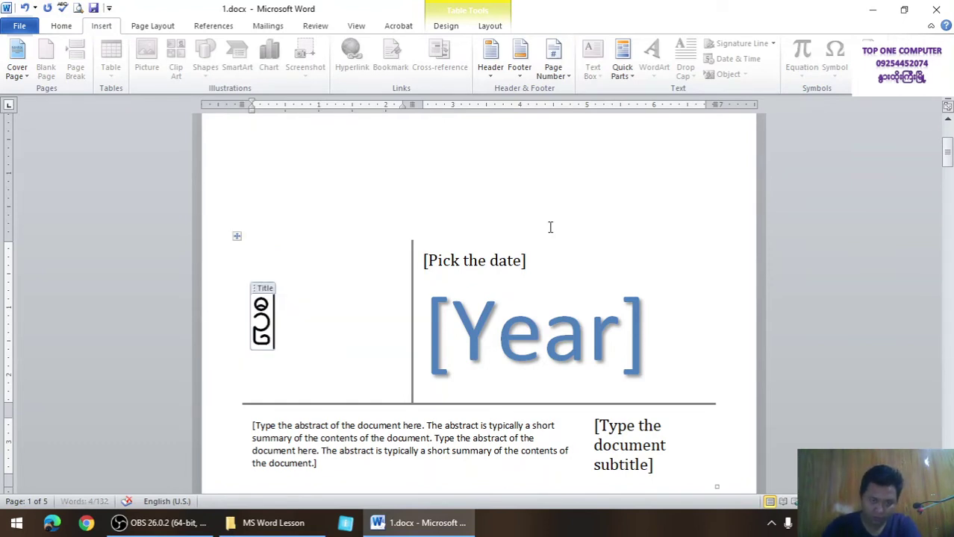
pyautogui.press('BackSpace')
pyautogui.press('BackSpace')
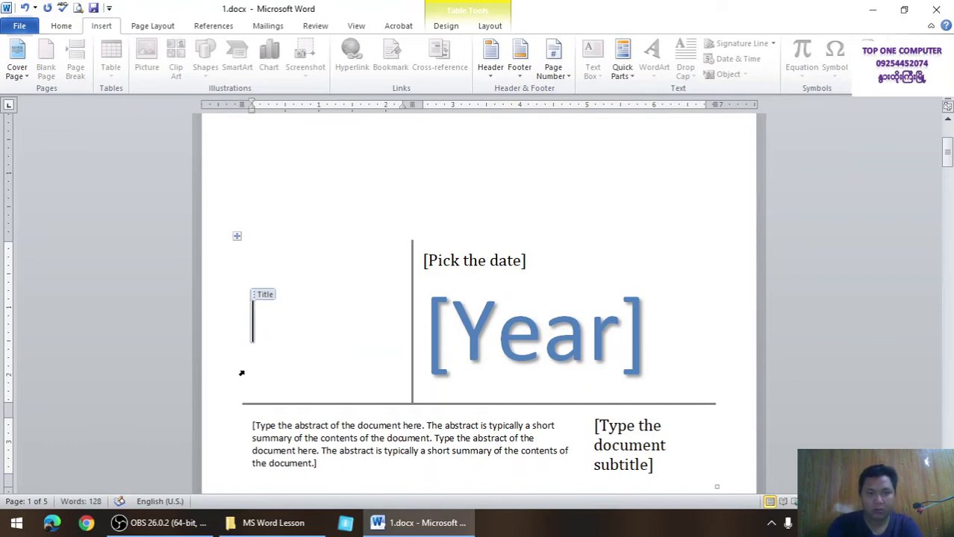
pyautogui.write('Mi')
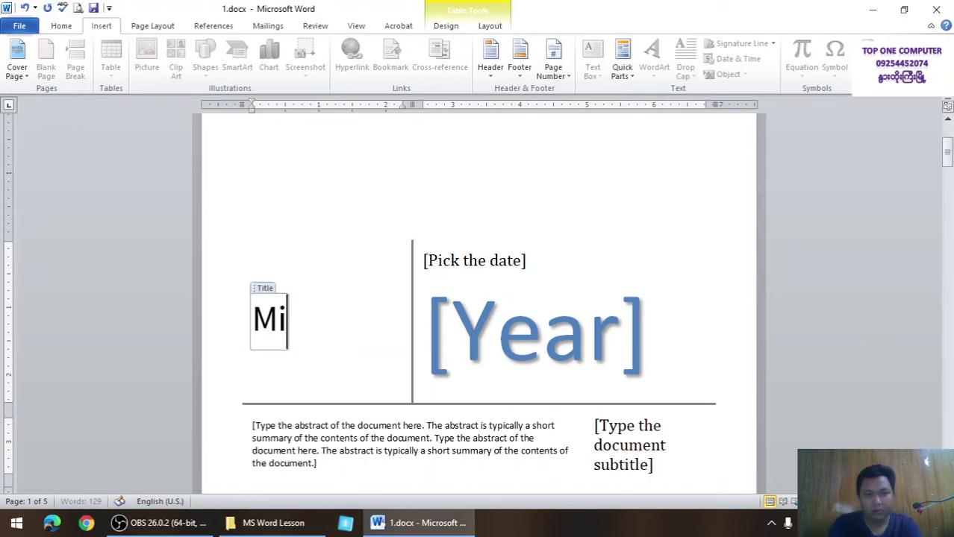
pyautogui.write('cof')
pyautogui.press('BackSpace')
pyautogui.press('BackSpace')
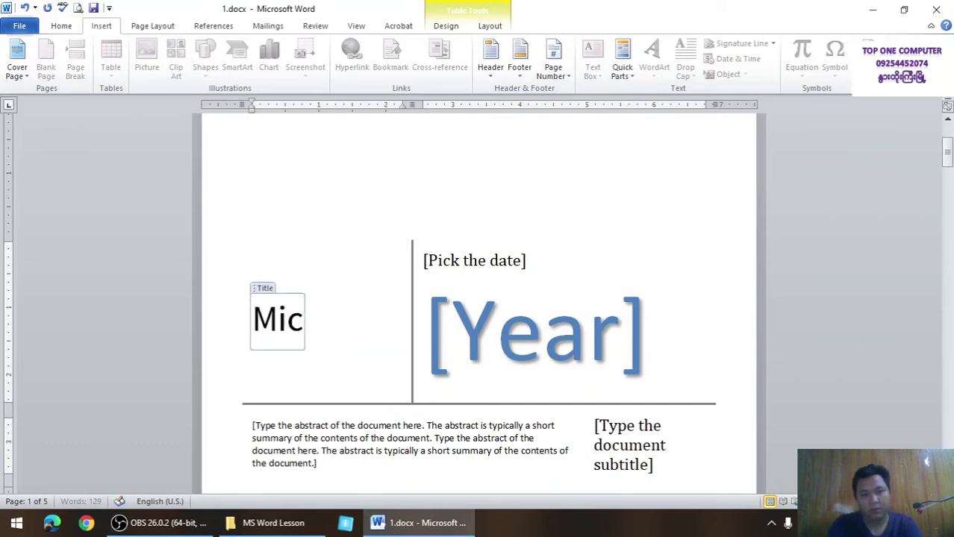
pyautogui.write('rosoft O')
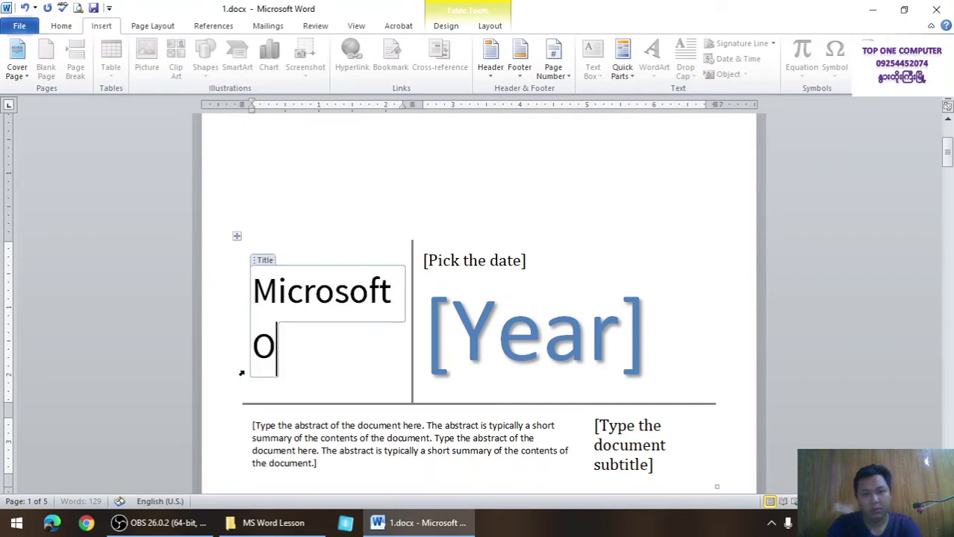
pyautogui.write('ffice WO')
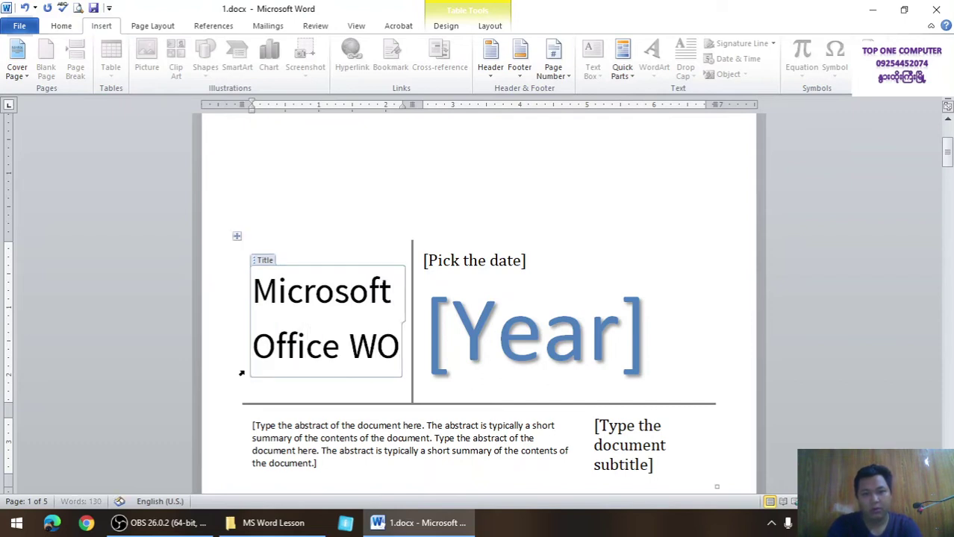
pyautogui.write('r')
pyautogui.press('BackSpace')
pyautogui.press('BackSpace')
pyautogui.write('ord')
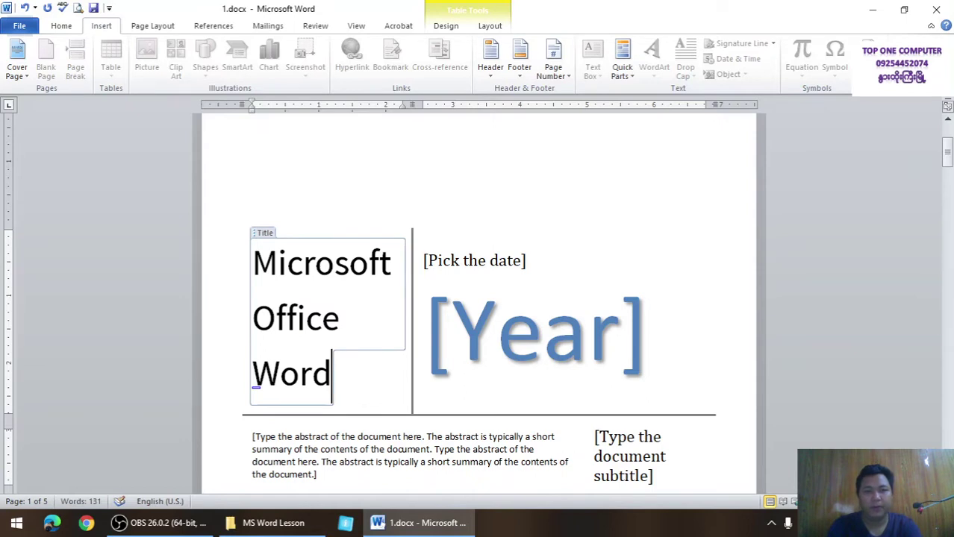
# - Enter 2020 as the cover year and set the date to today, December 14
pyautogui.click(460, 361)
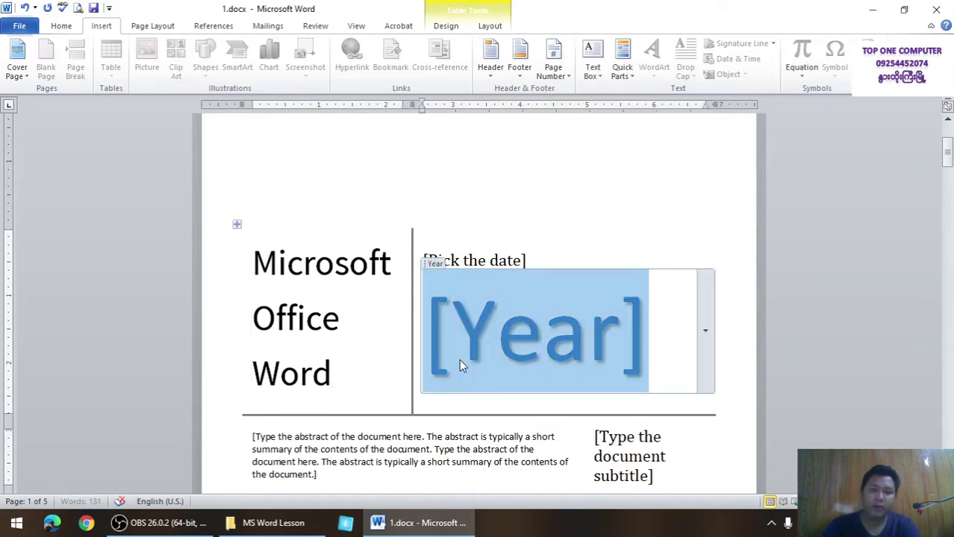
pyautogui.write('202')
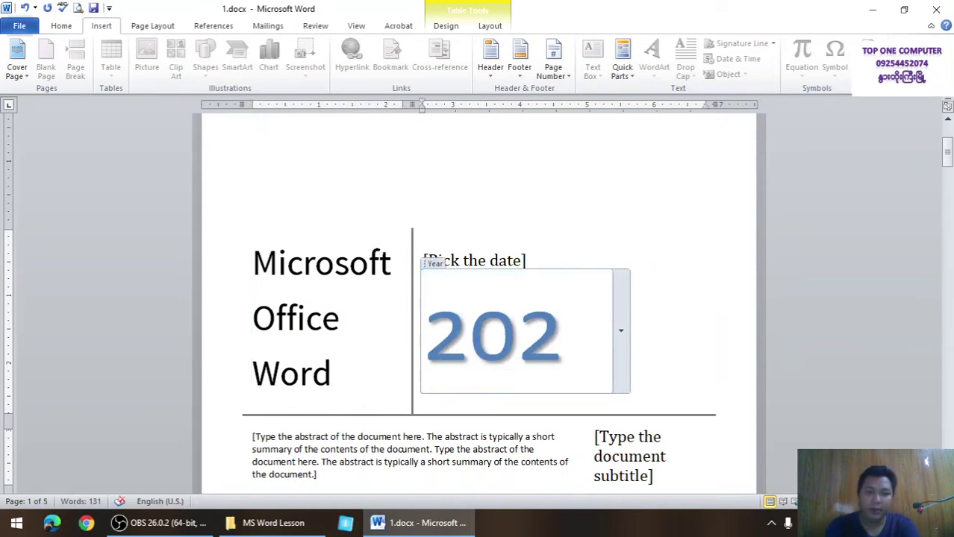
pyautogui.write('0')
pyautogui.click(493, 260)
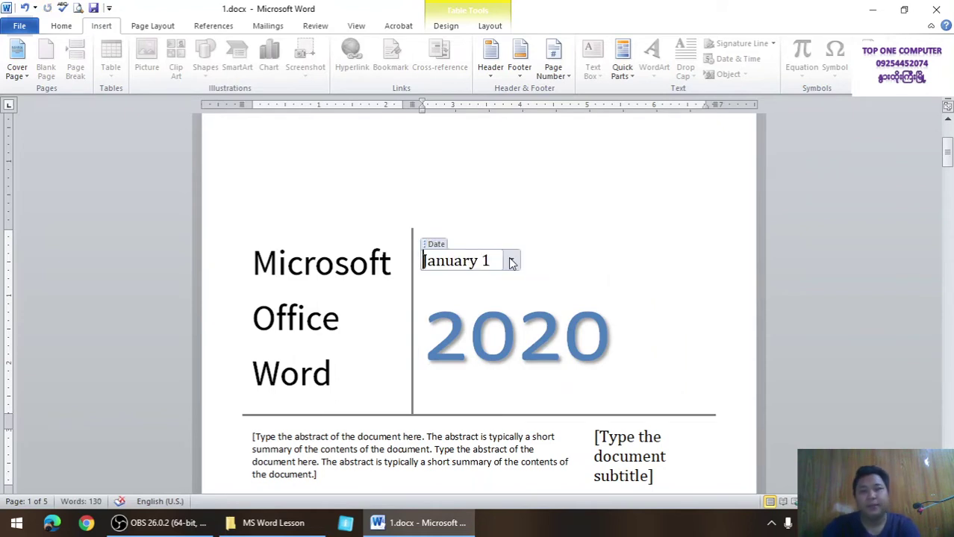
pyautogui.click(512, 262)
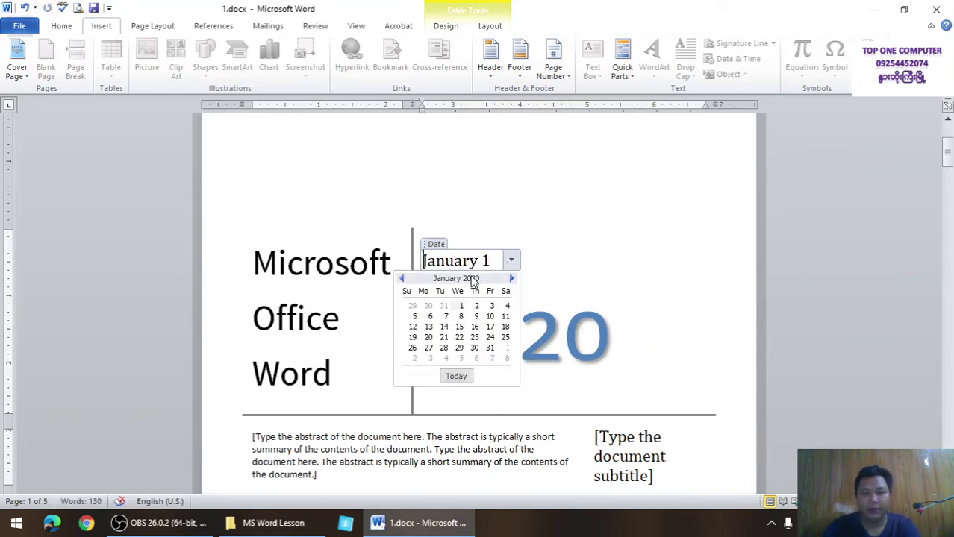
pyautogui.click(463, 376)
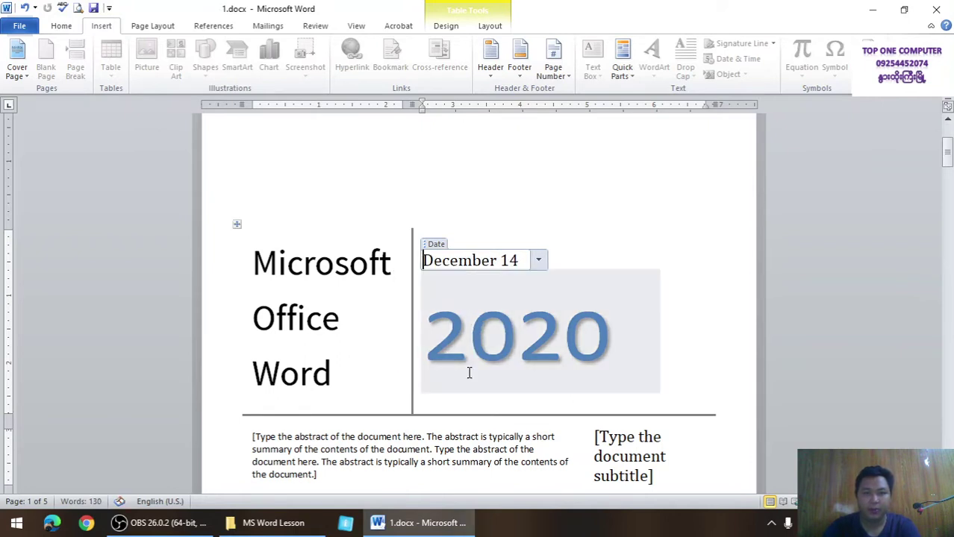
# - Replace the subtitle placeholder with 'Office Lessons'
pyautogui.click(627, 458)
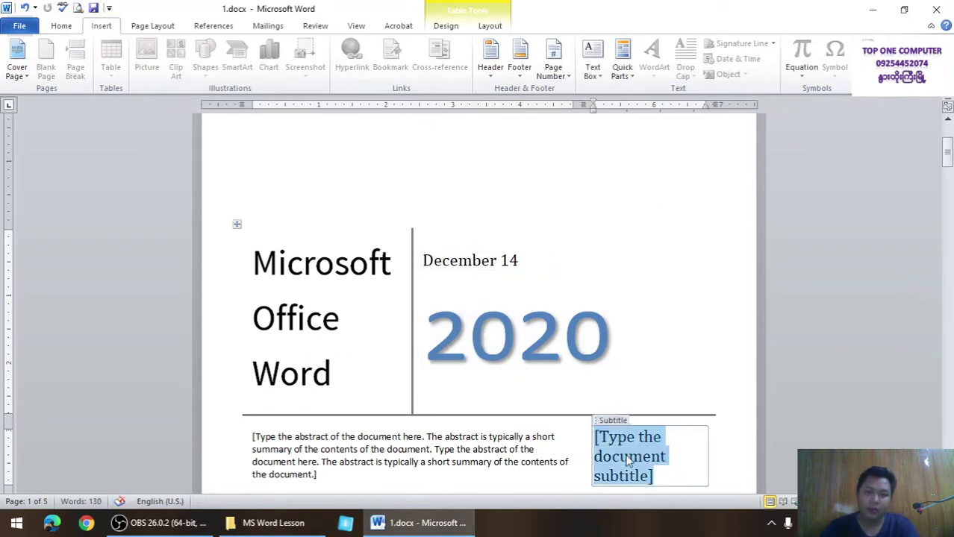
pyautogui.write('M')
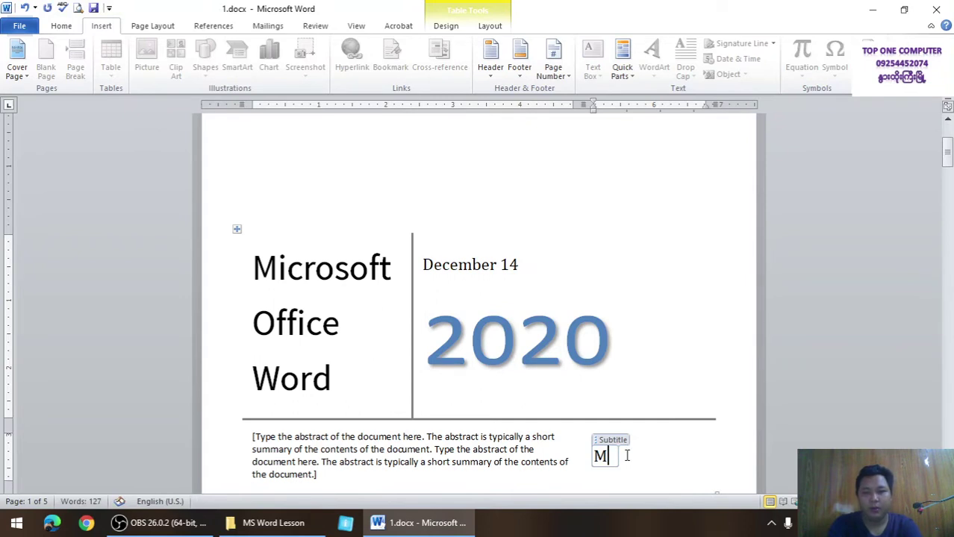
pyautogui.write('icr')
pyautogui.press('BackSpace')
pyautogui.press('BackSpace')
pyautogui.press('BackSpace')
pyautogui.press('BackSpace')
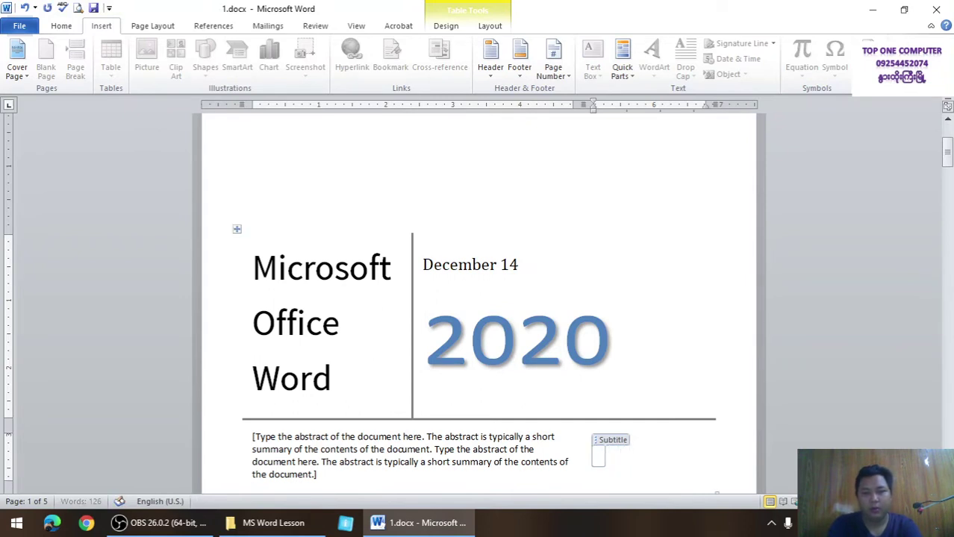
pyautogui.write('Office')
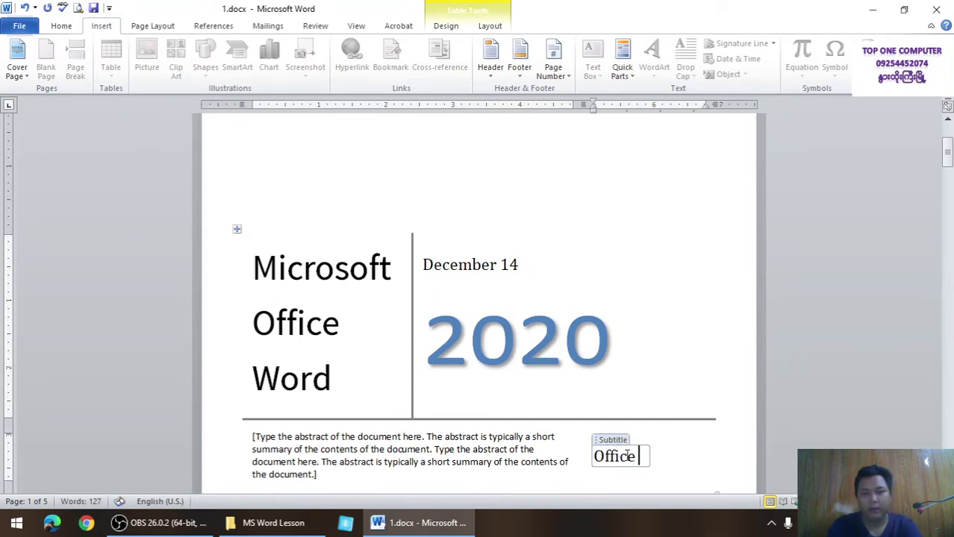
pyautogui.write(' Lesson')
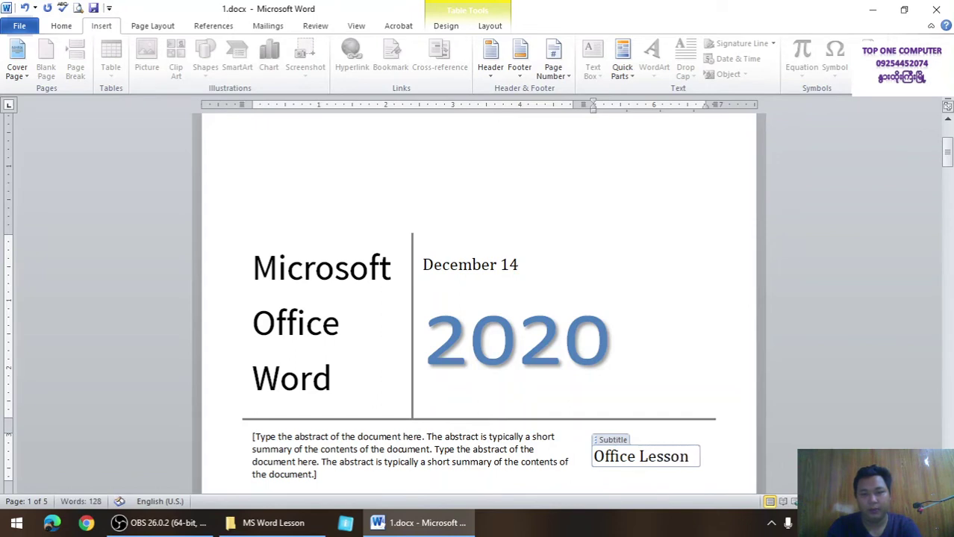
pyautogui.write('s')
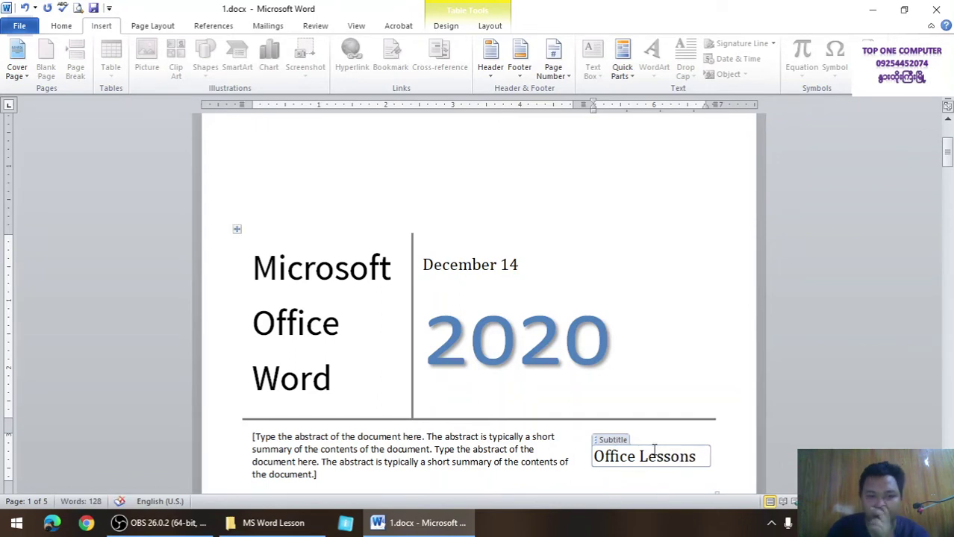
pyautogui.scroll(-2, 652, 453)
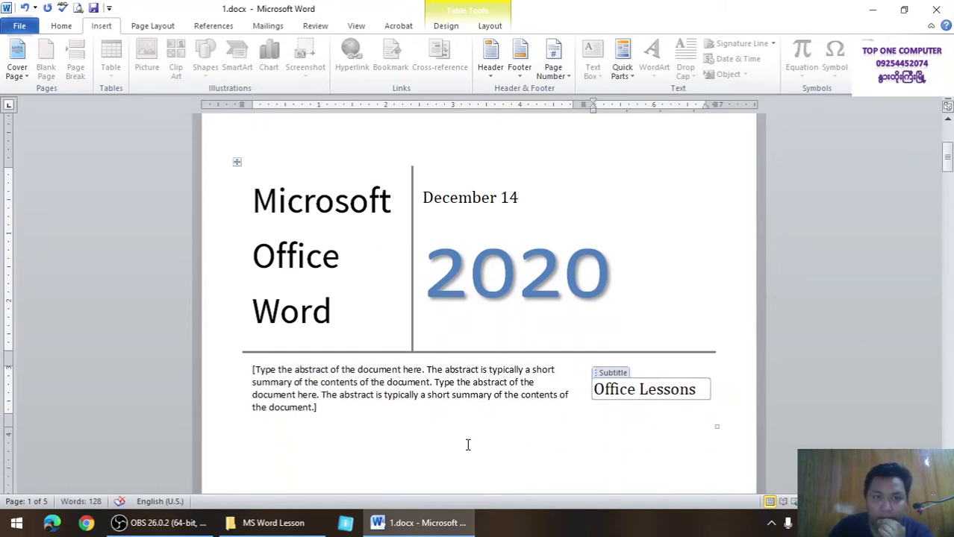
pyautogui.click(561, 220)
pyautogui.scroll(4, 786, 218)
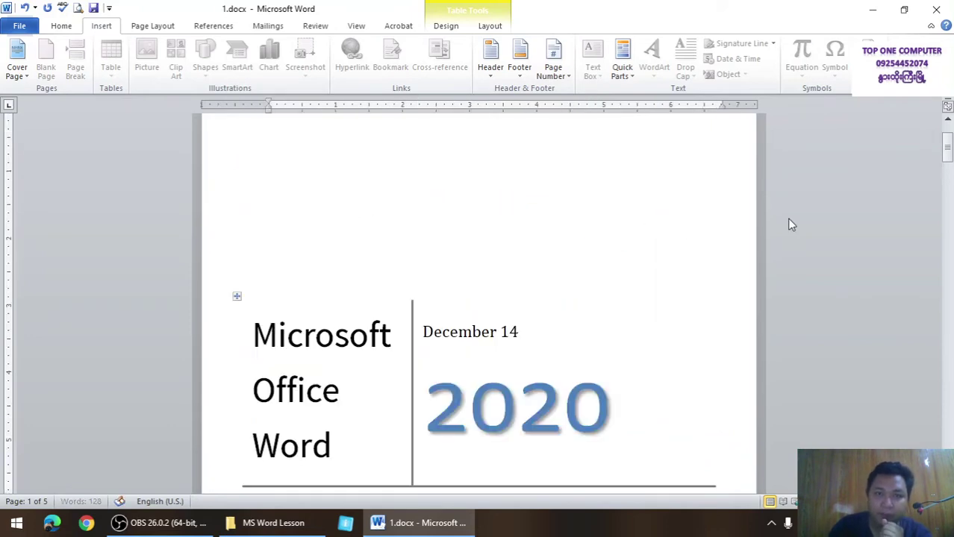
# - Try a green style on the cover table, check Table Tools Layout, then return to Insert
pyautogui.click(452, 355)
pyautogui.click(451, 30)
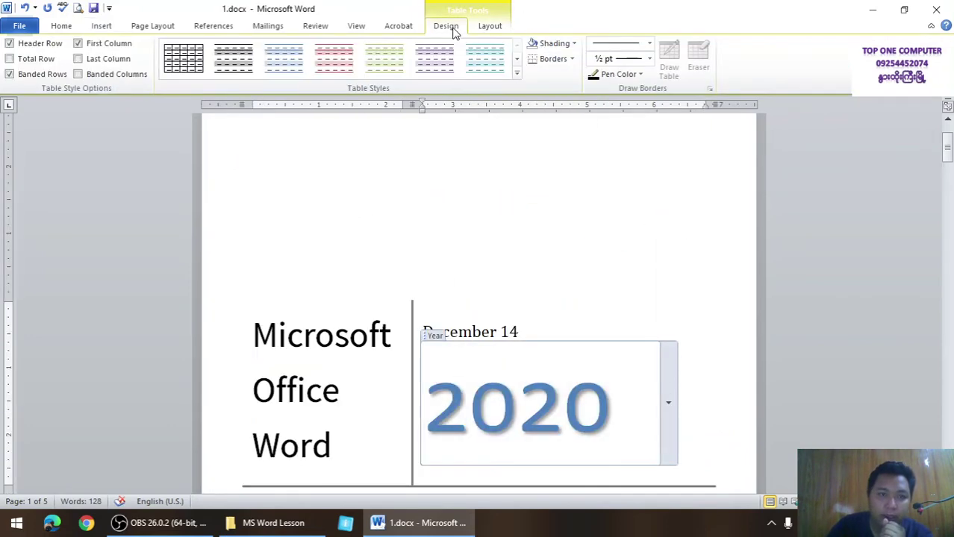
pyautogui.click(377, 68)
pyautogui.click(490, 27)
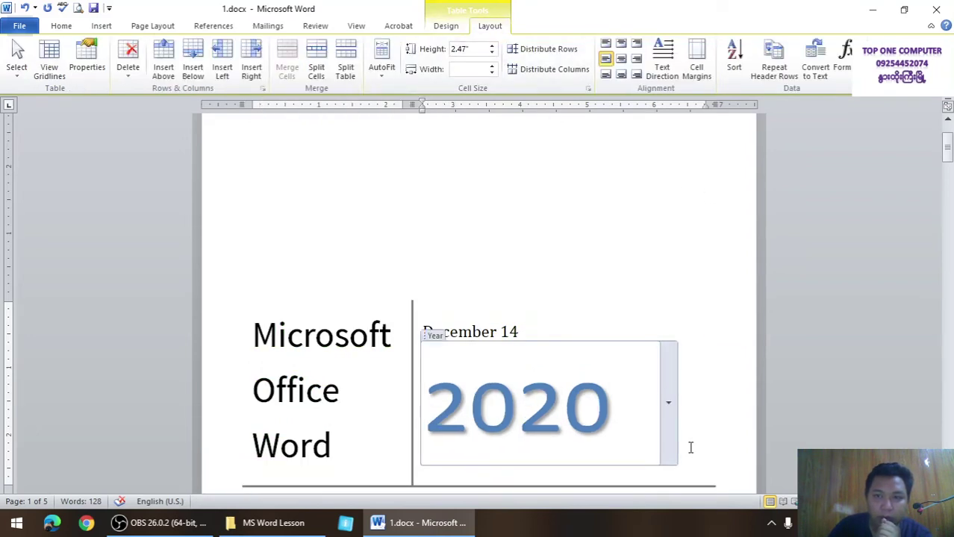
pyautogui.click(83, 29)
pyautogui.click(538, 203)
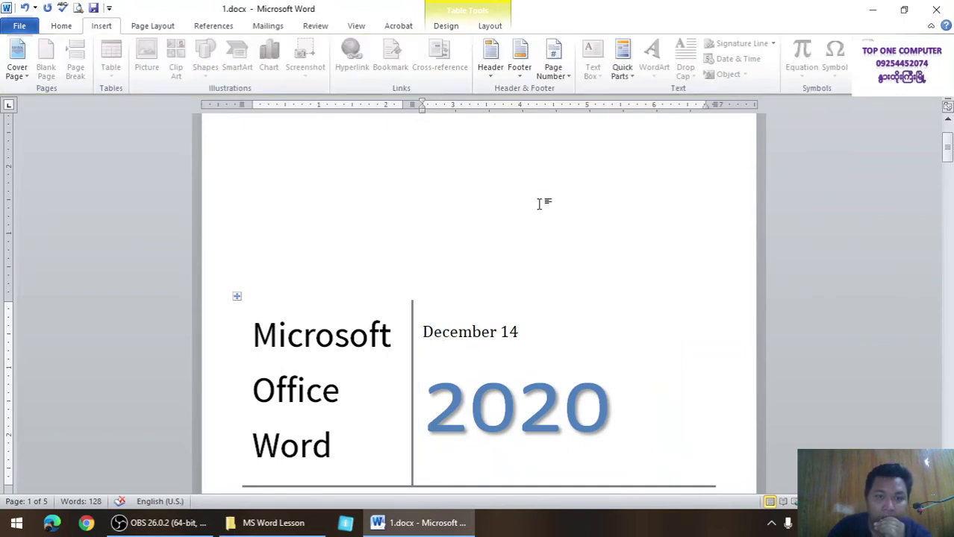
# - Open and close the Cover Page gallery, then scroll down to page 2
pyautogui.click(18, 72)
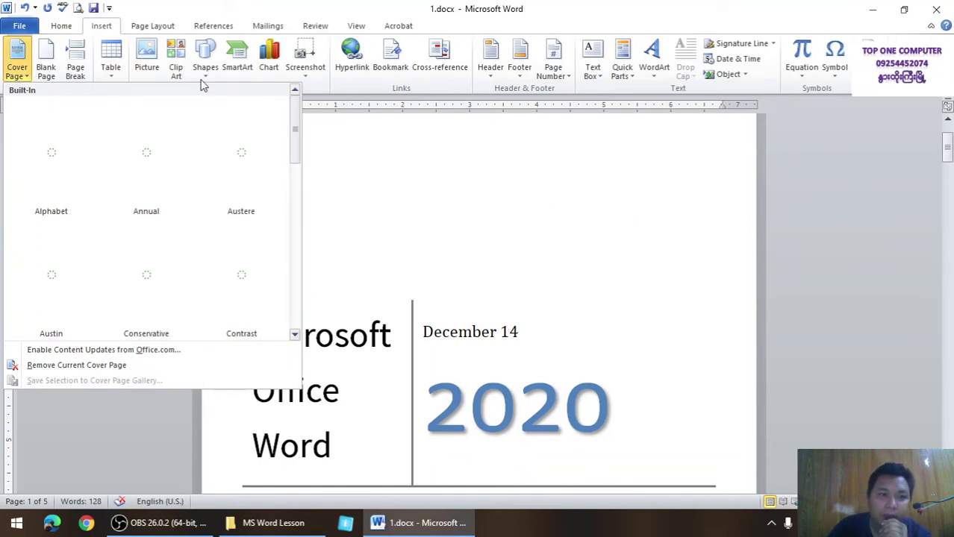
pyautogui.click(477, 345)
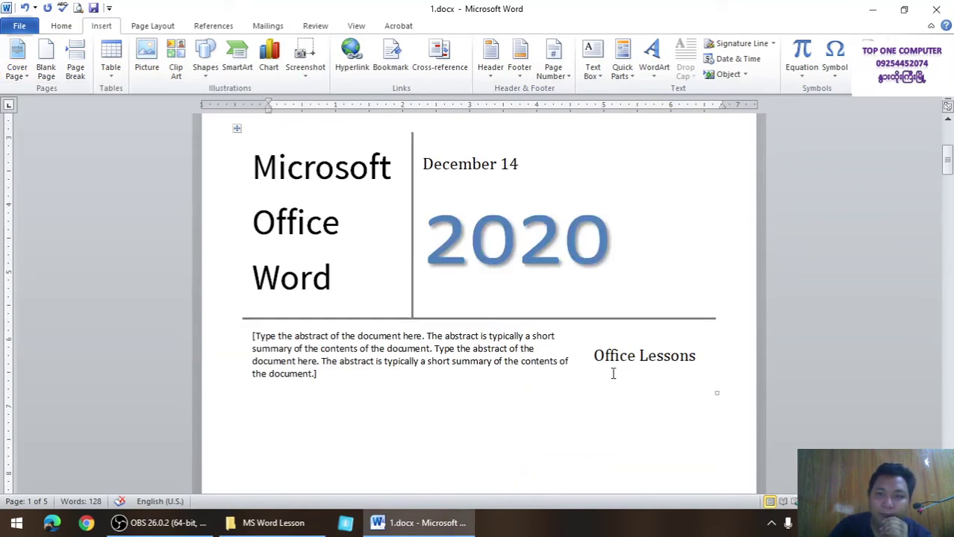
pyautogui.scroll(-4, 532, 330)
pyautogui.scroll(-5, 532, 329)
pyautogui.scroll(-2, 532, 330)
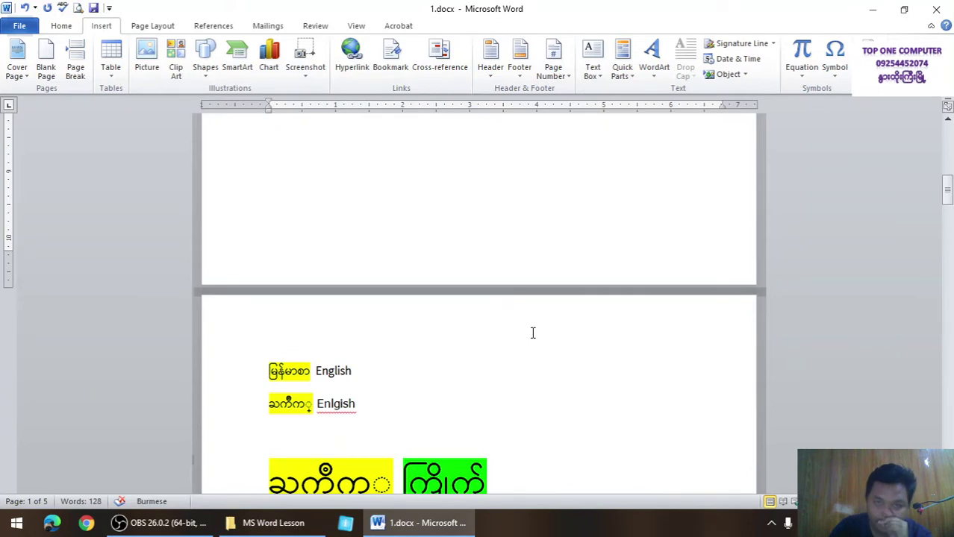
# - Glance at the print preview, then scroll through the five pages and back to the cover
pyautogui.click(80, 7)
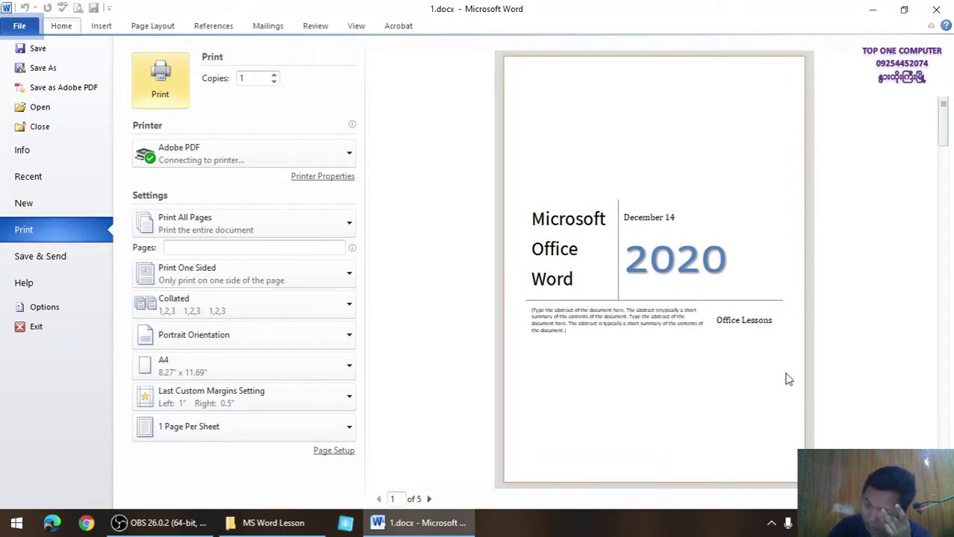
pyautogui.press('Escape')
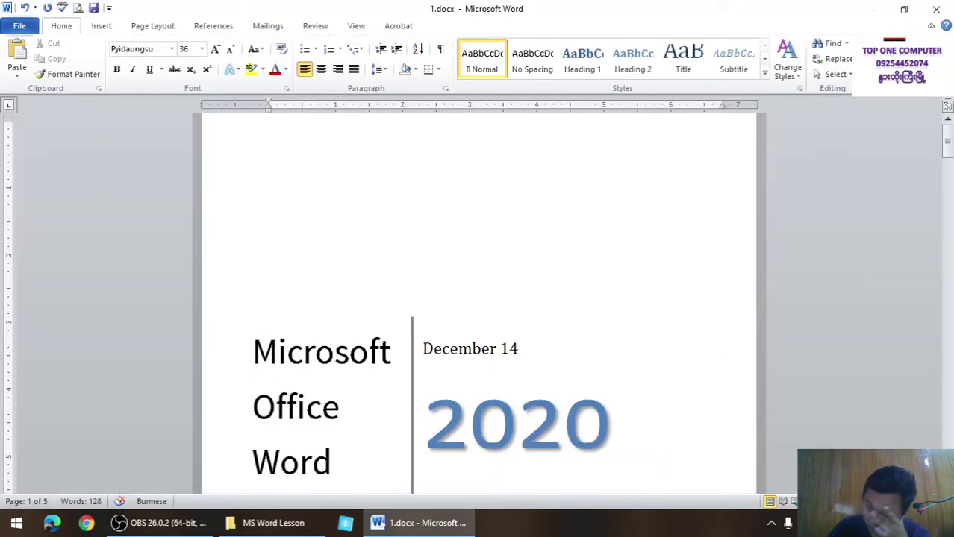
pyautogui.scroll(-1, 875, 427)
pyautogui.scroll(-1, 477, 304)
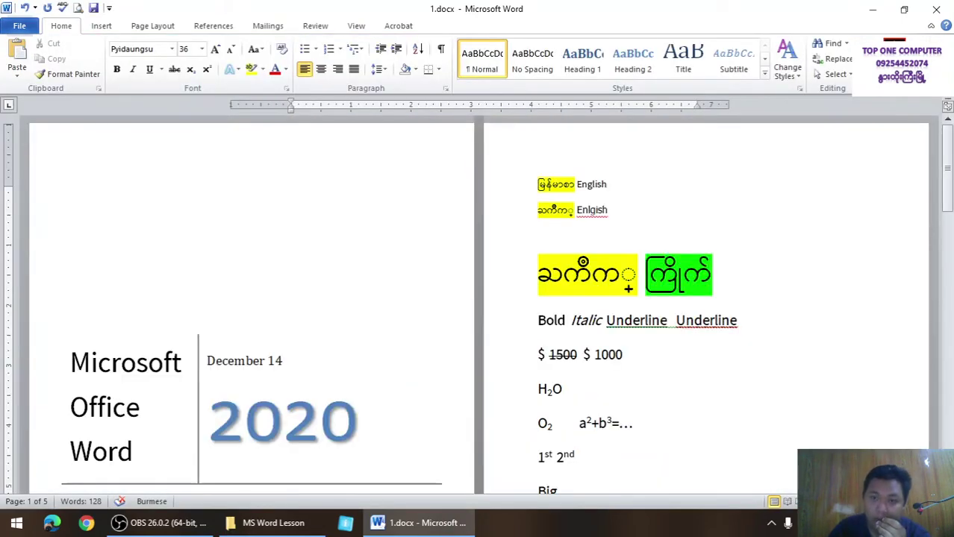
pyautogui.scroll(-1, 478, 305)
pyautogui.scroll(-1, 478, 305)
pyautogui.scroll(-1, 477, 305)
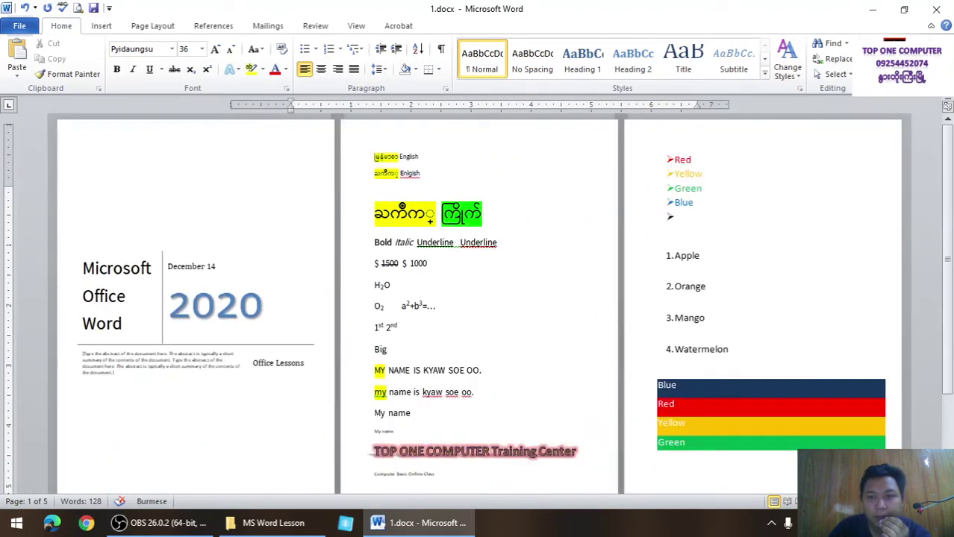
pyautogui.scroll(-1, 478, 304)
pyautogui.scroll(-1, 477, 304)
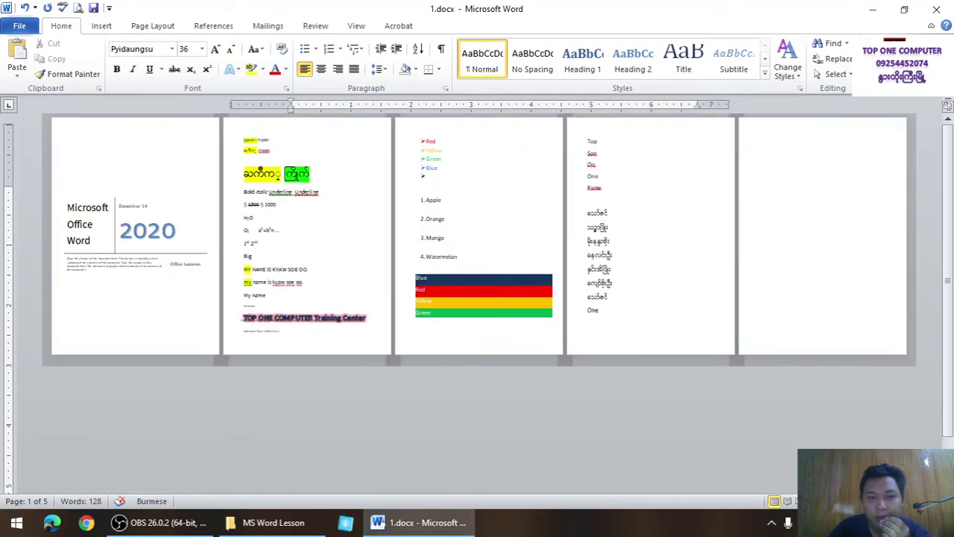
pyautogui.scroll(-1, 478, 304)
pyautogui.scroll(-1, 478, 305)
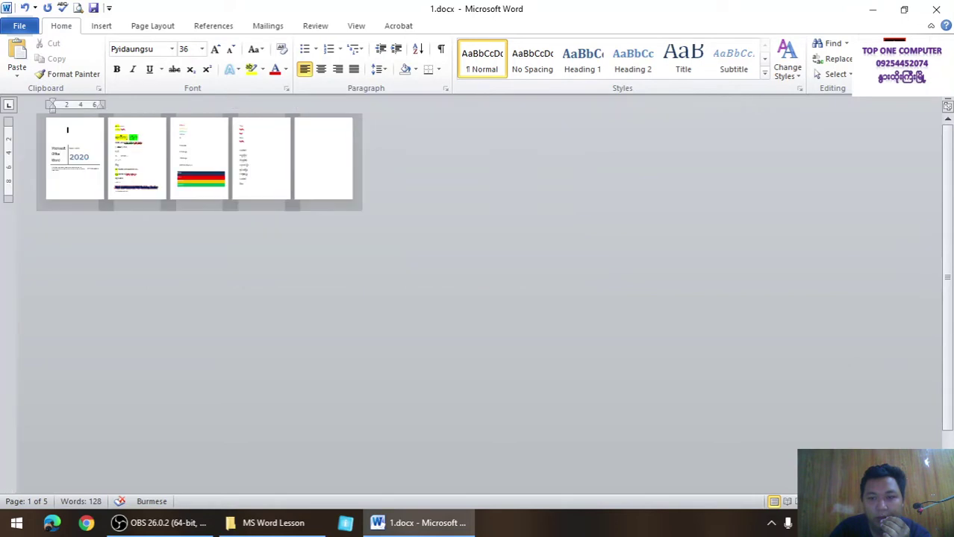
pyautogui.scroll(1, 478, 304)
pyautogui.scroll(1, 477, 304)
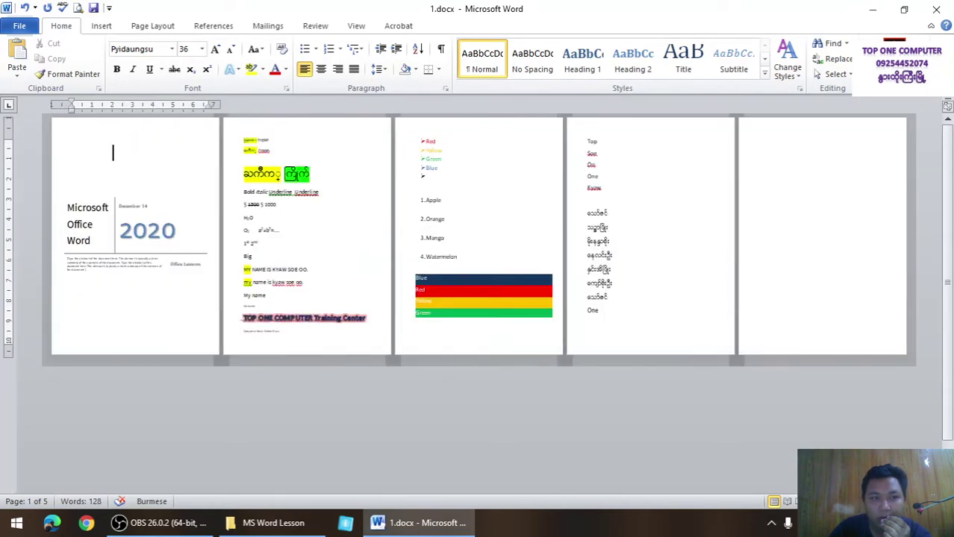
pyautogui.scroll(1, 478, 305)
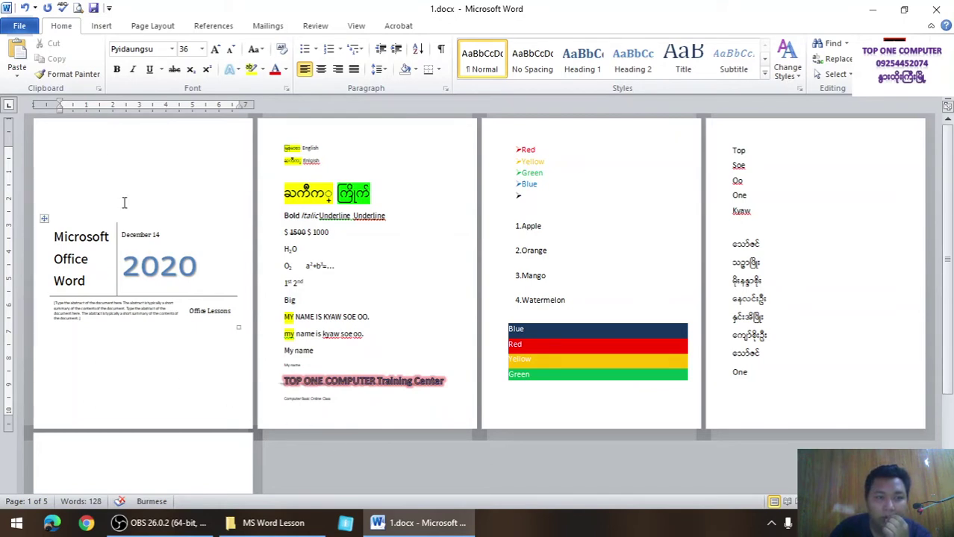
# - Insert a Blank Page after the cover, deleting it once and adding it again
pyautogui.click(89, 28)
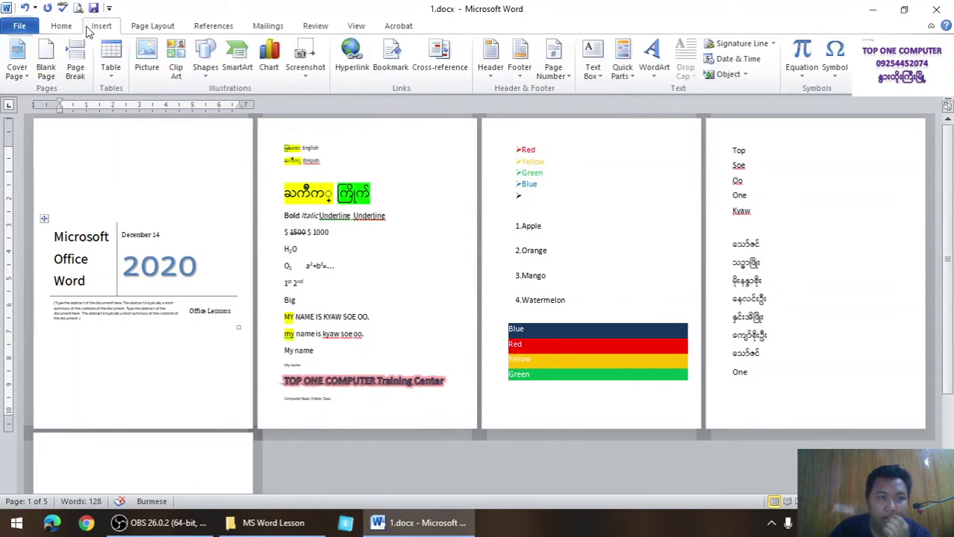
pyautogui.click(46, 60)
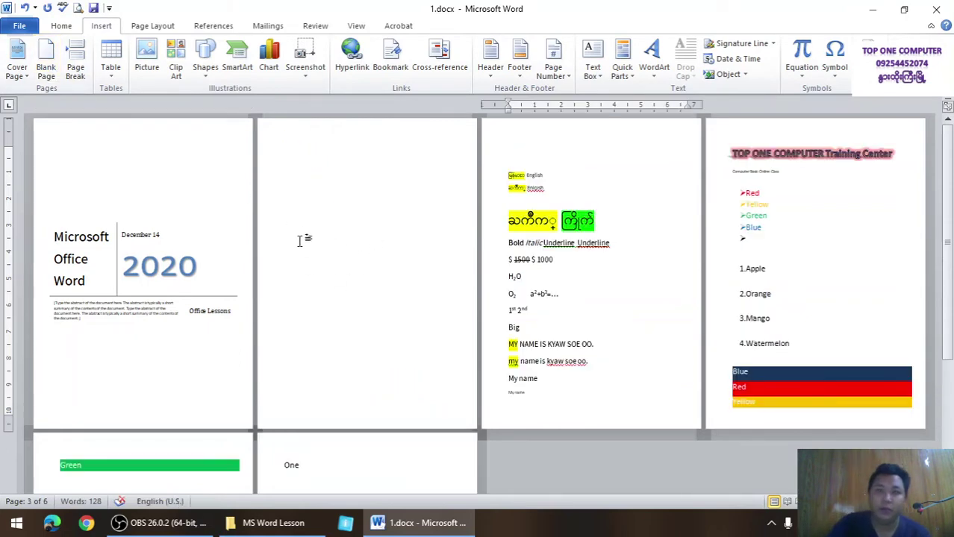
pyautogui.click(291, 131)
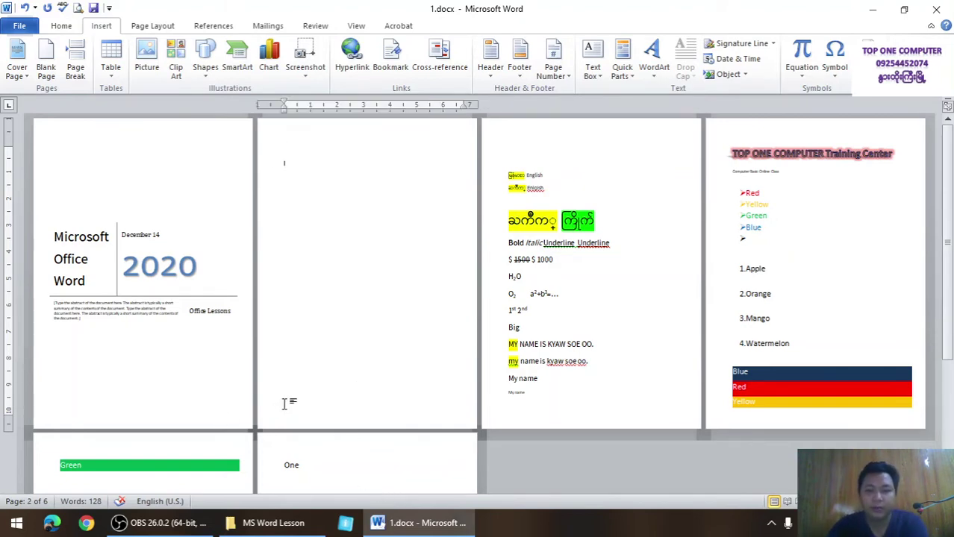
pyautogui.press('BackSpace')
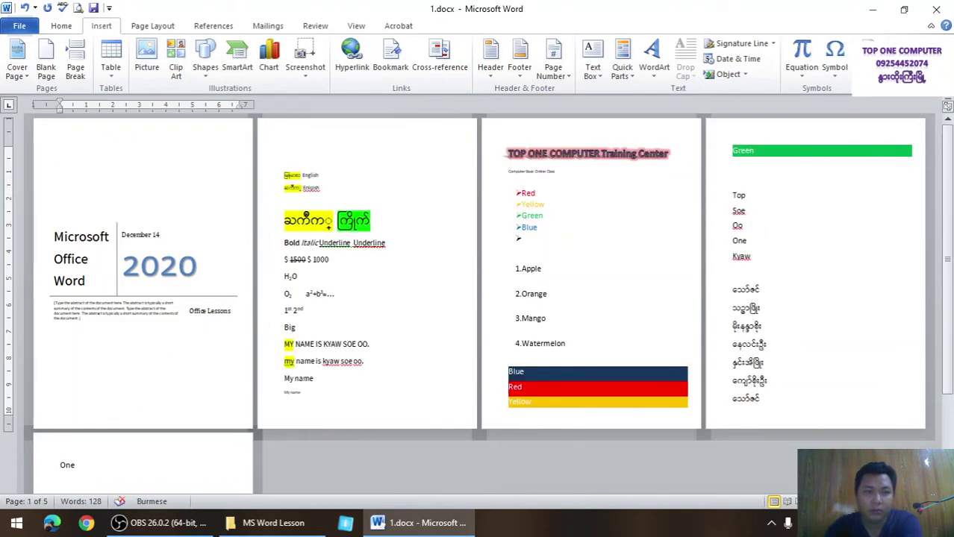
pyautogui.hotkey('ctrl', 'e')
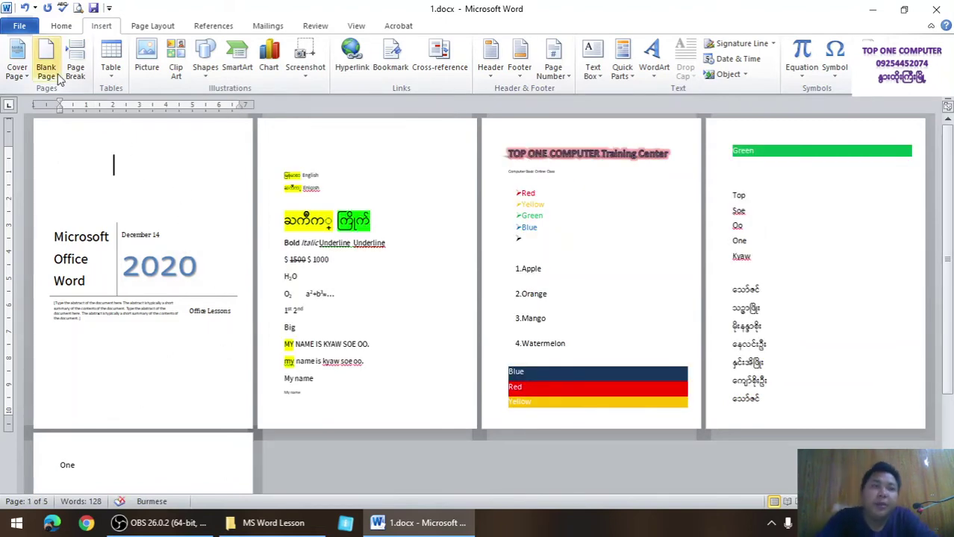
pyautogui.click(58, 76)
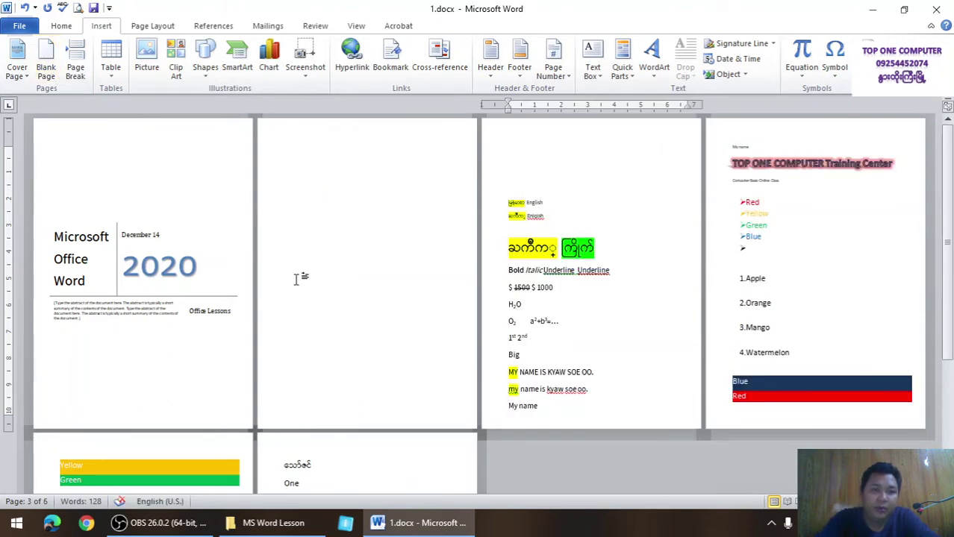
pyautogui.click(144, 199)
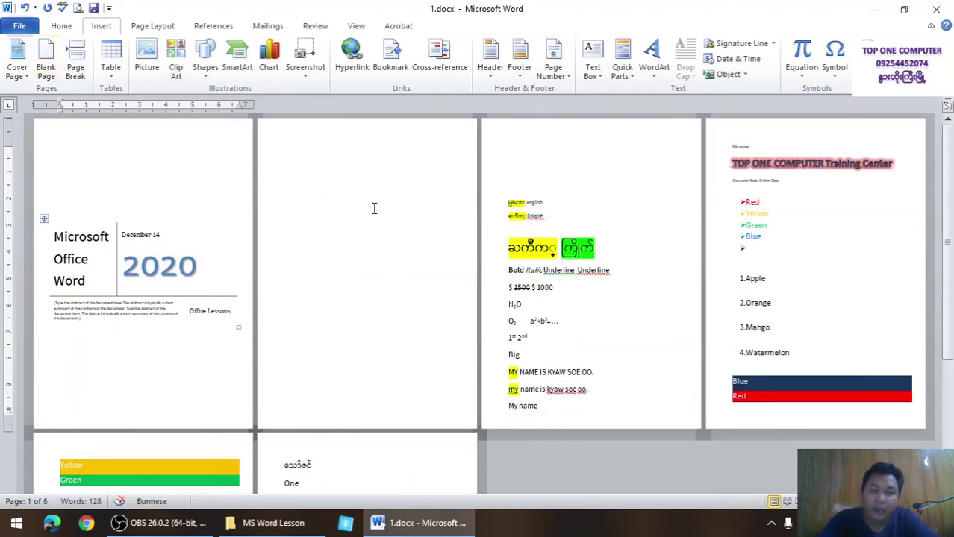
pyautogui.scroll(-1, 661, 309)
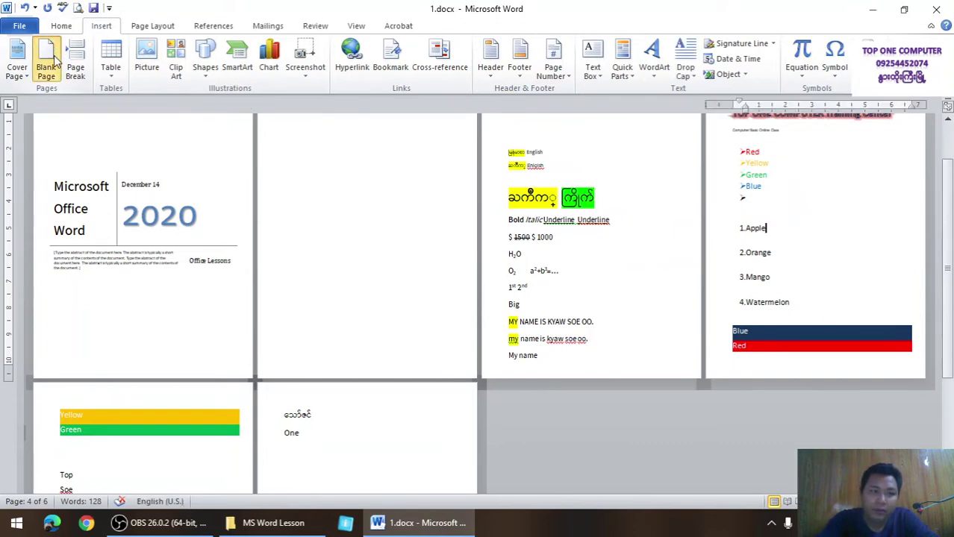
pyautogui.click(54, 65)
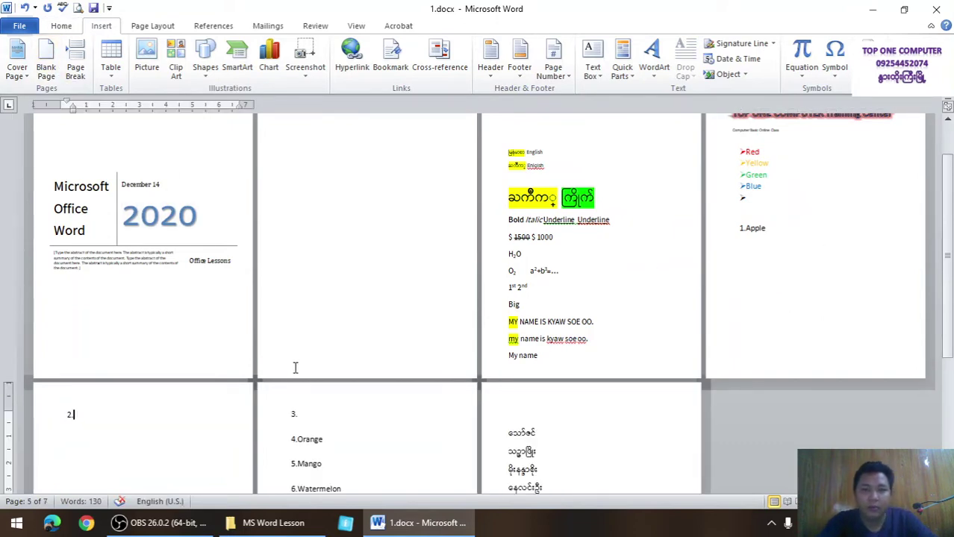
pyautogui.hotkey('ctrl', 'z')
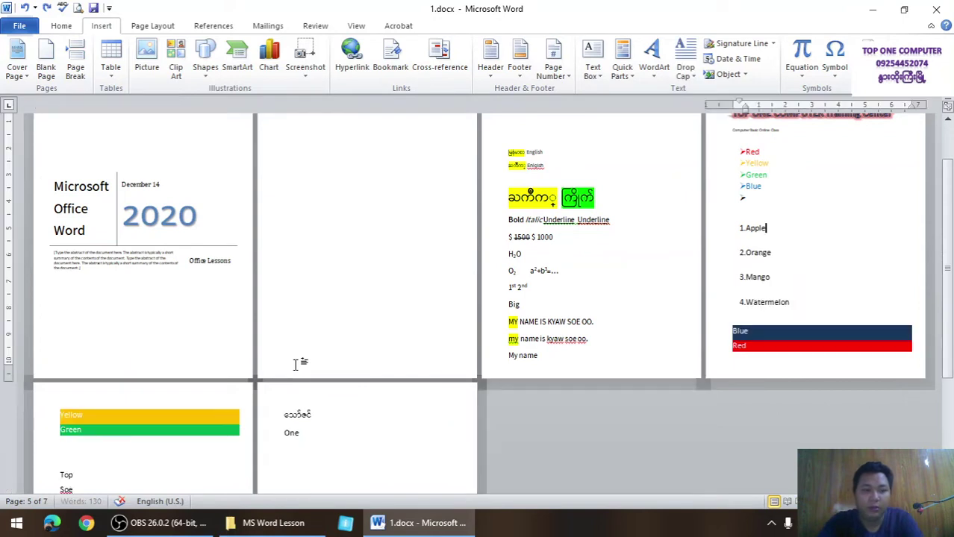
pyautogui.scroll(-1, 746, 374)
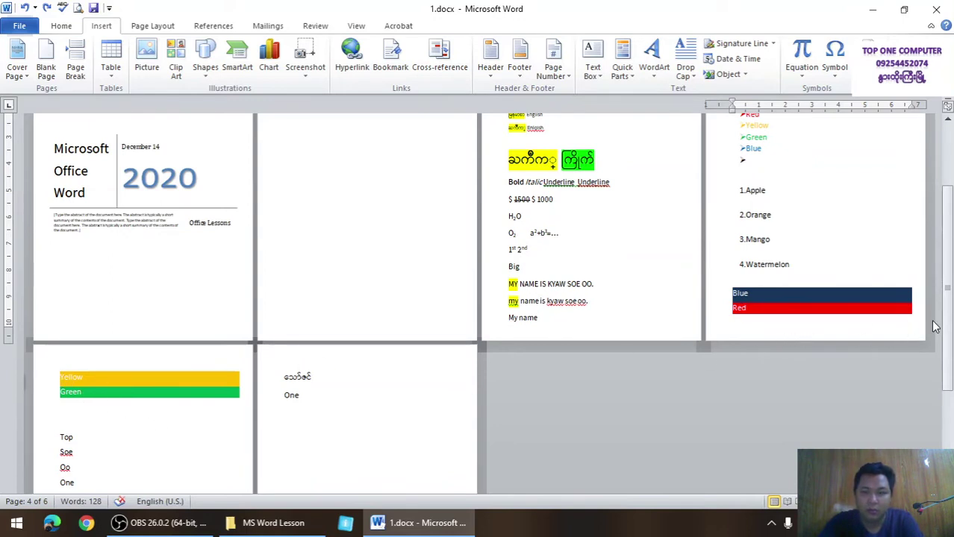
# - Insert a blank page before the colour table
pyautogui.click(29, 64)
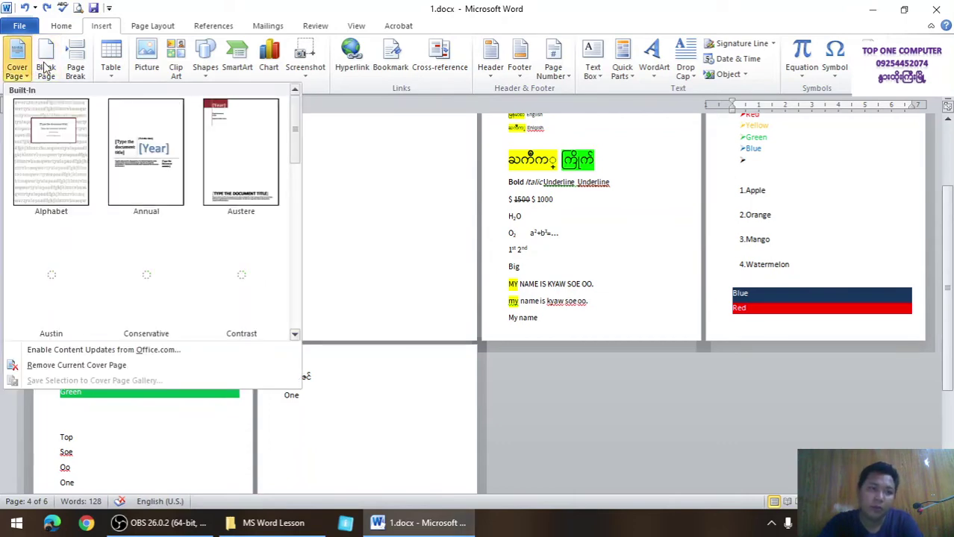
pyautogui.click(45, 67)
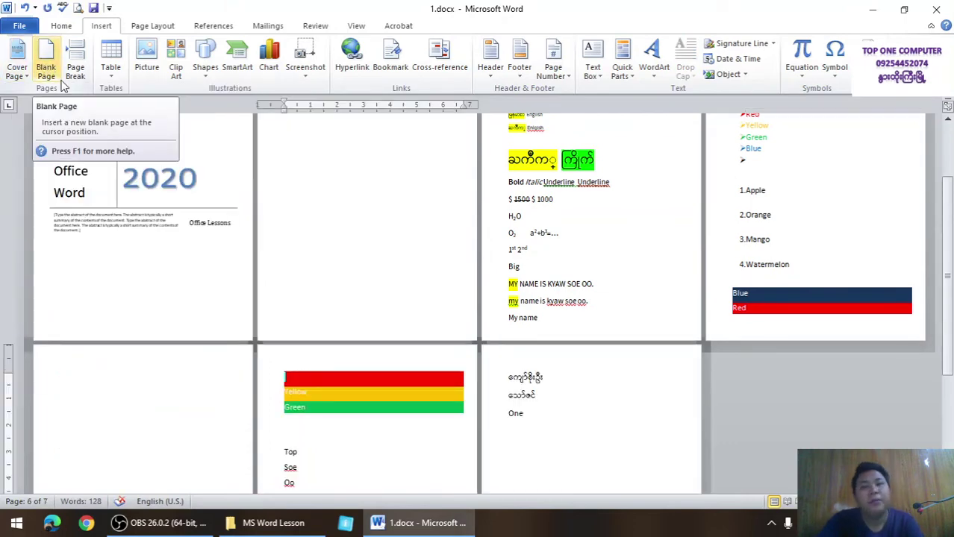
pyautogui.scroll(-1, 118, 375)
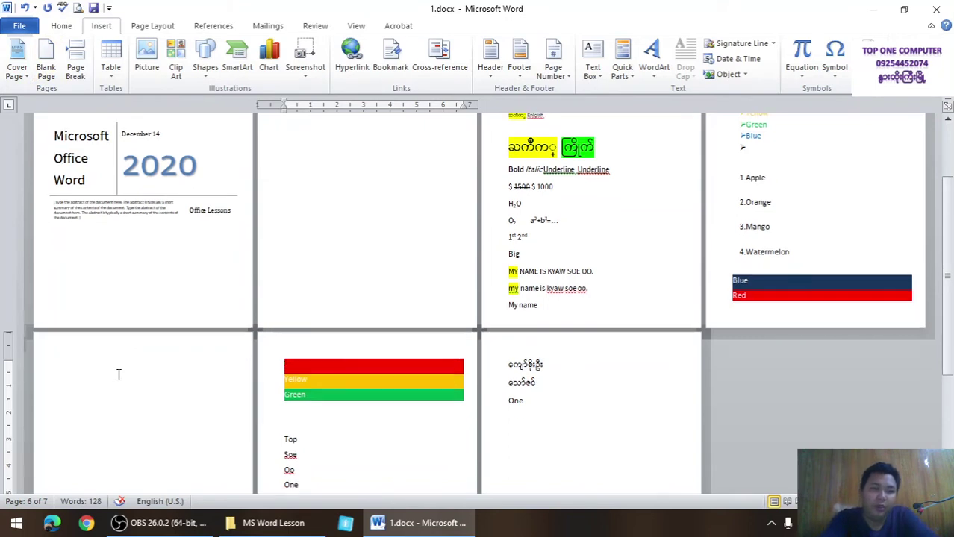
pyautogui.scroll(-1, 118, 375)
# - Delete the inserted blank page and the blank second page so content follows the cover
pyautogui.click(117, 373)
pyautogui.press('Delete')
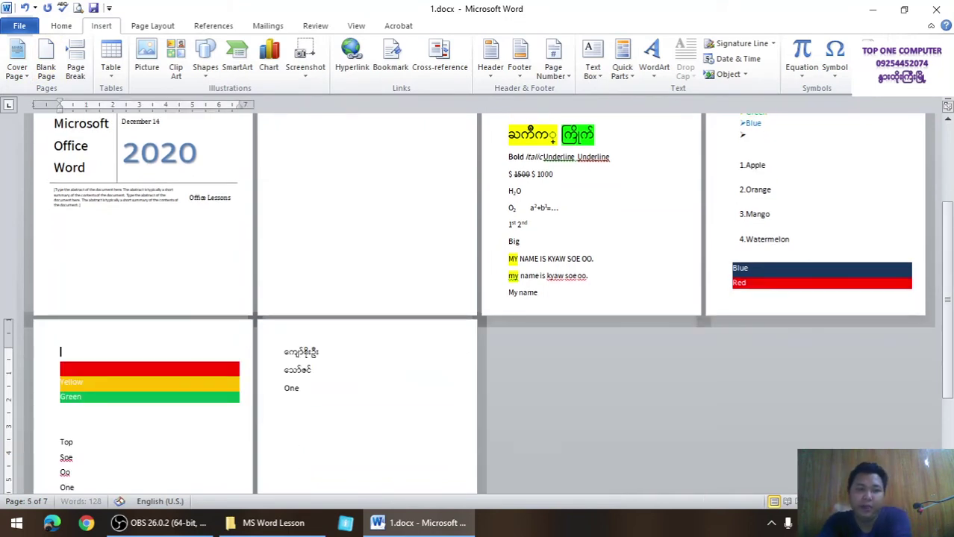
pyautogui.press('BackSpace')
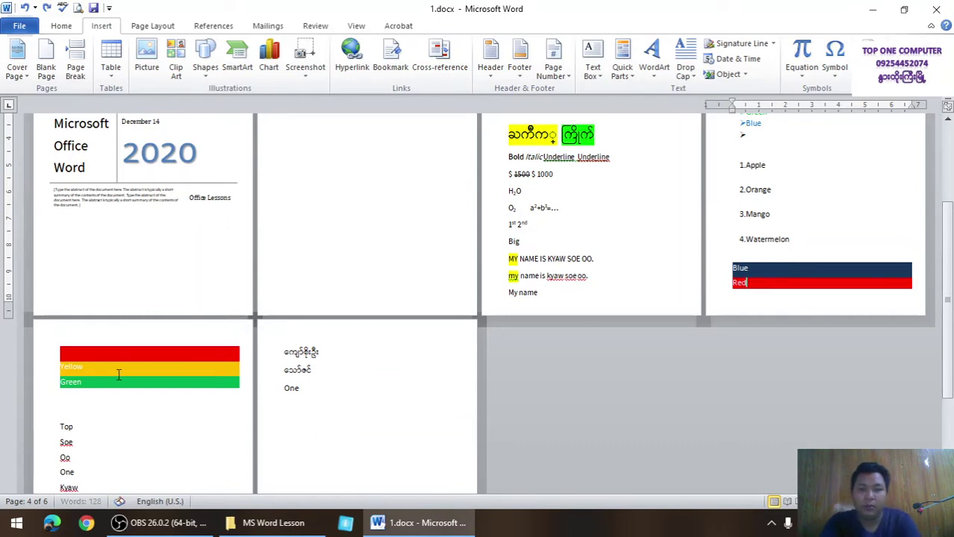
pyautogui.scroll(2, 216, 280)
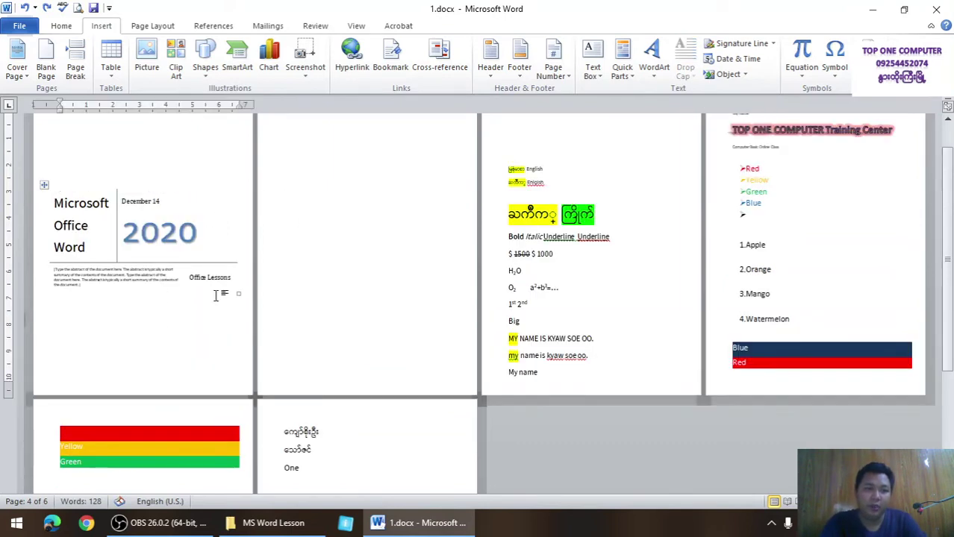
pyautogui.click(339, 371)
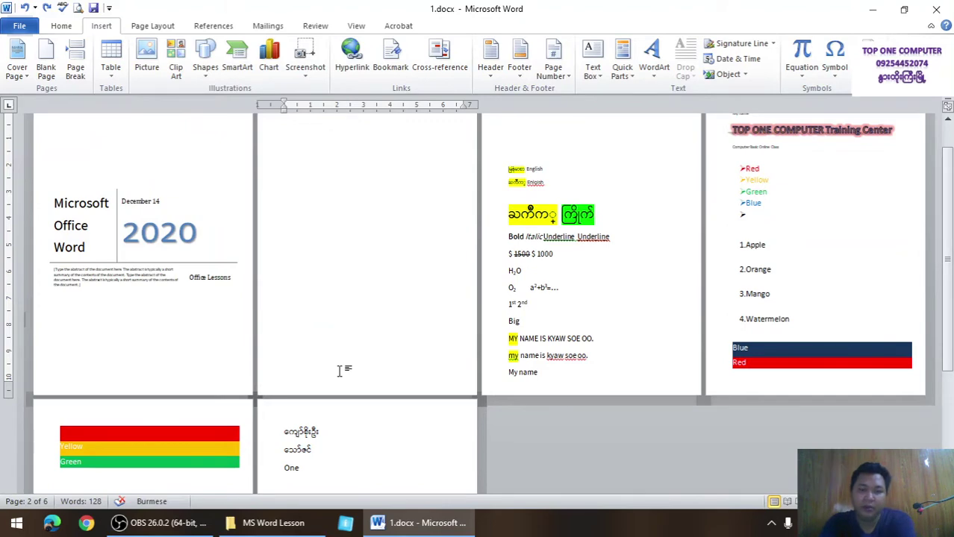
pyautogui.press('BackSpace')
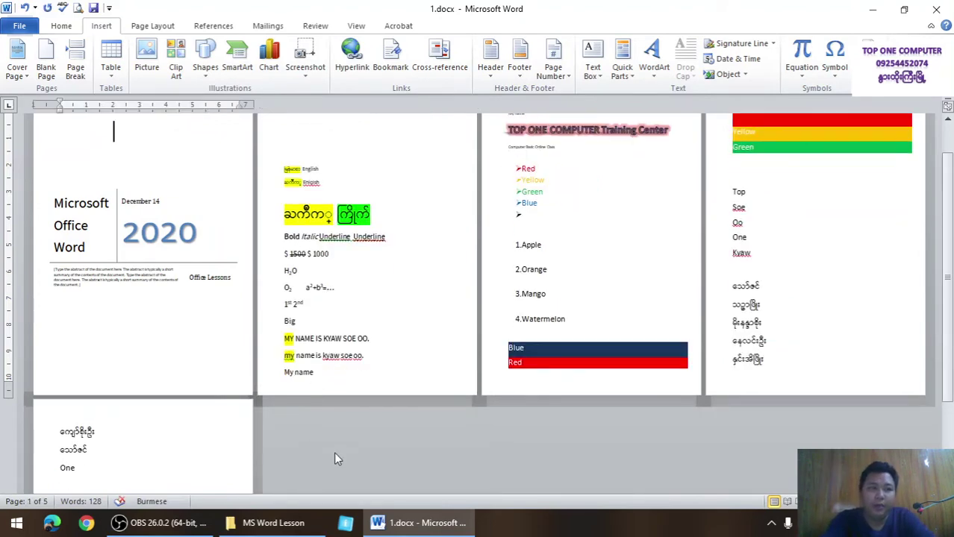
pyautogui.scroll(-1, 334, 415)
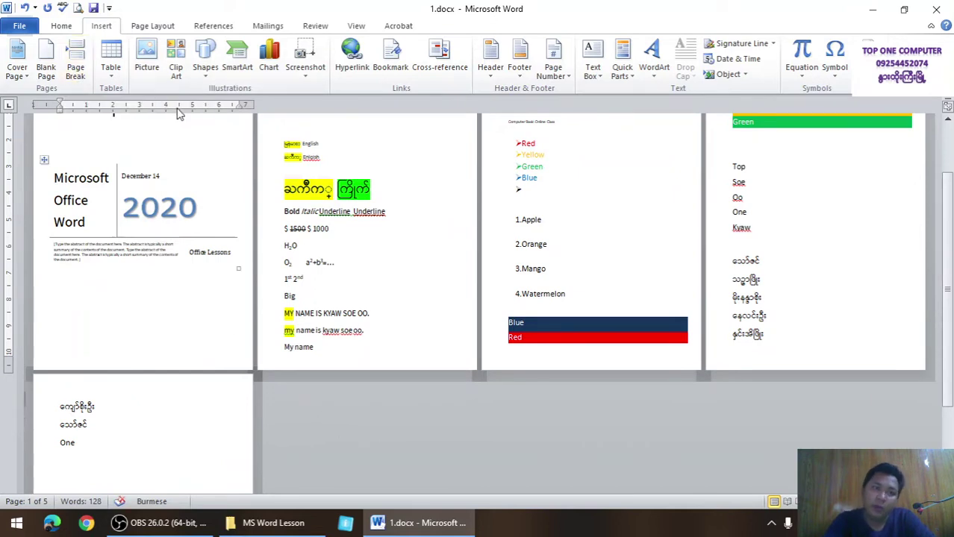
# - Delete the word One and its empty line beneath the two Burmese lines
pyautogui.click(218, 469)
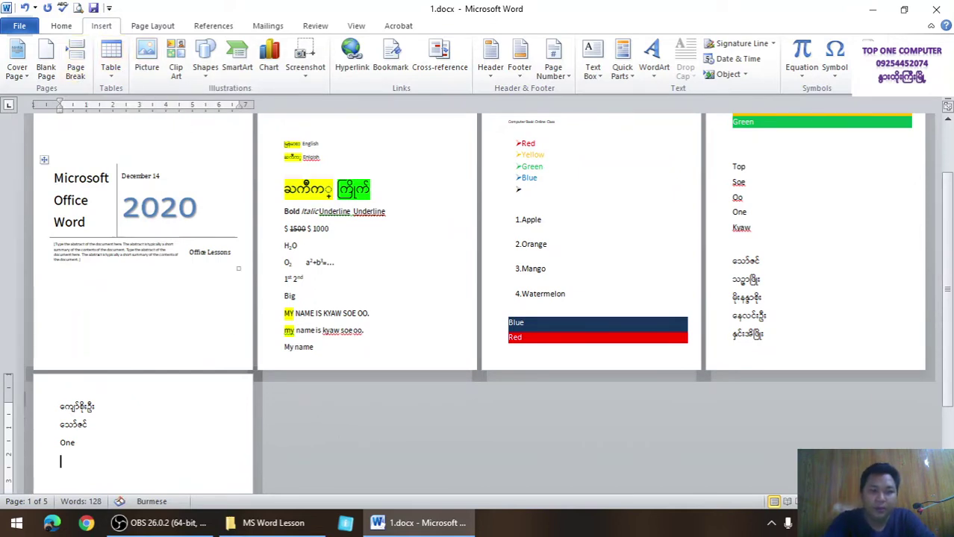
pyautogui.keyDown('ctrl'); pyautogui.scroll(10, 218, 469); pyautogui.keyUp('ctrl')
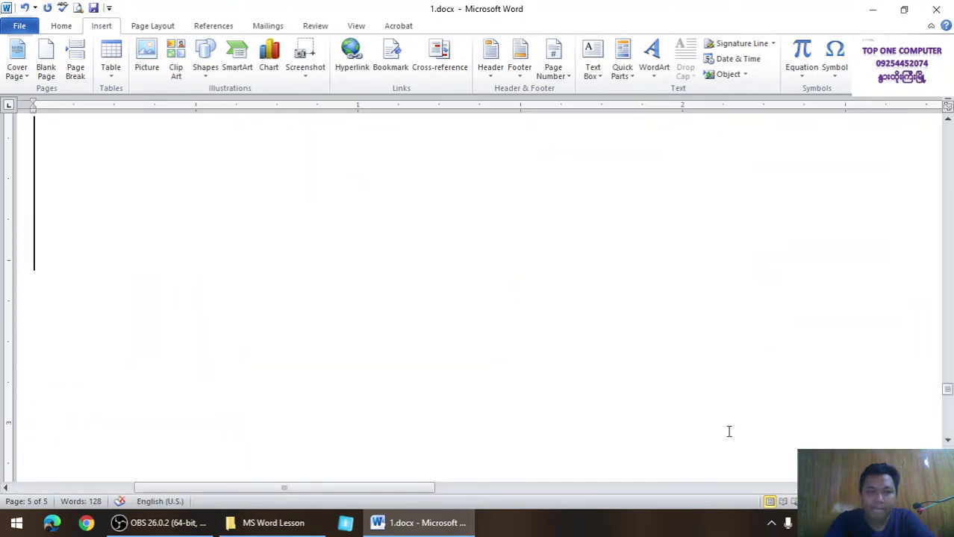
pyautogui.keyDown('ctrl'); pyautogui.scroll(-5, 477, 299); pyautogui.keyUp('ctrl')
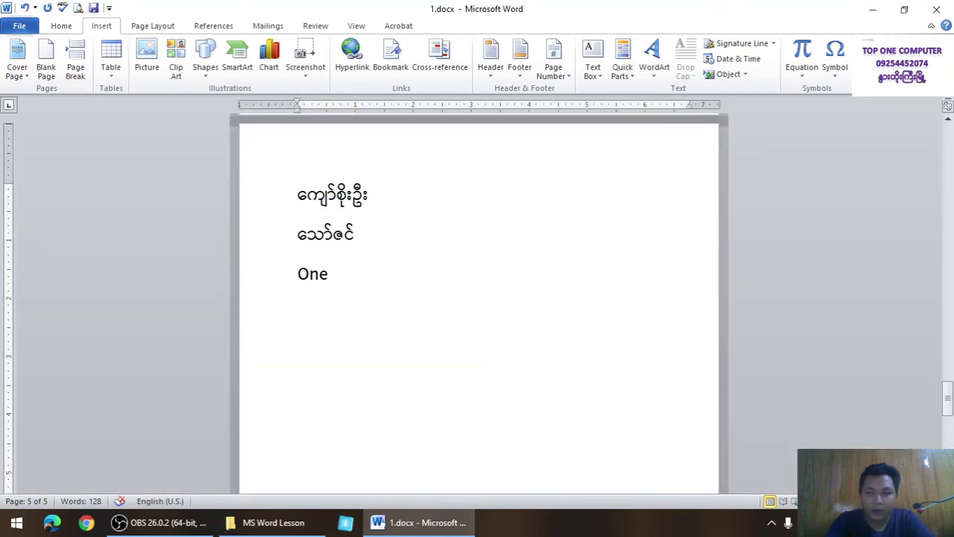
pyautogui.scroll(-2, 351, 336)
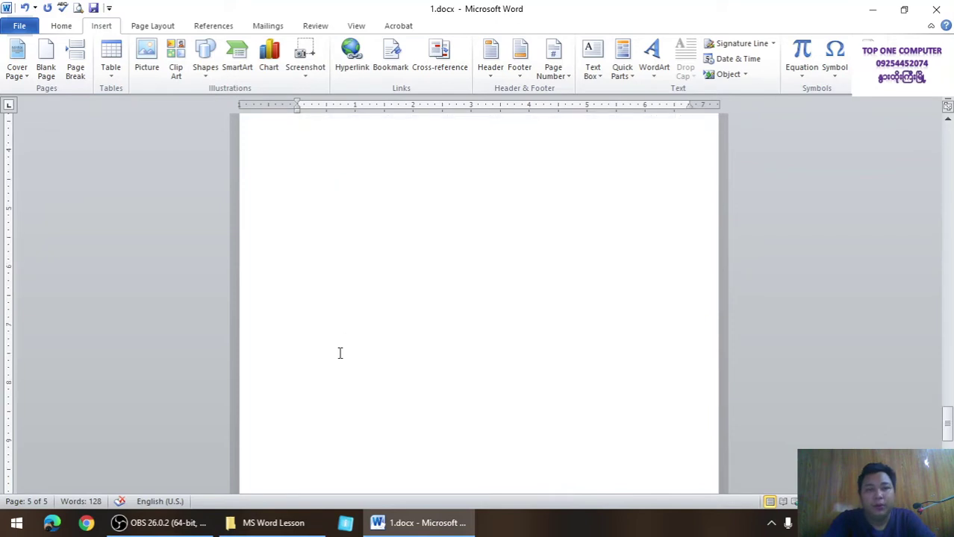
pyautogui.scroll(2, 340, 353)
pyautogui.scroll(2, 339, 353)
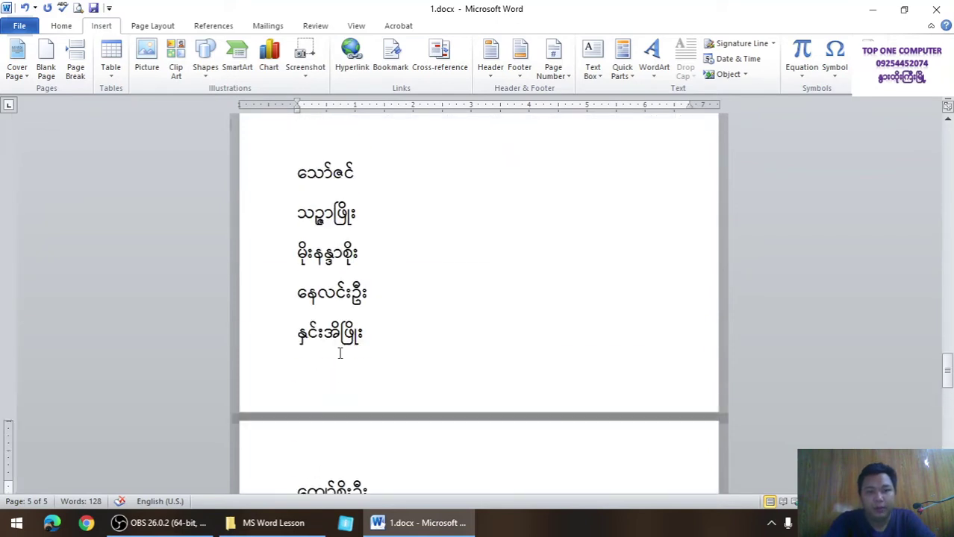
pyautogui.scroll(-1, 338, 351)
pyautogui.scroll(-1, 335, 347)
pyautogui.press('BackSpace')
pyautogui.press('BackSpace')
pyautogui.write('On')
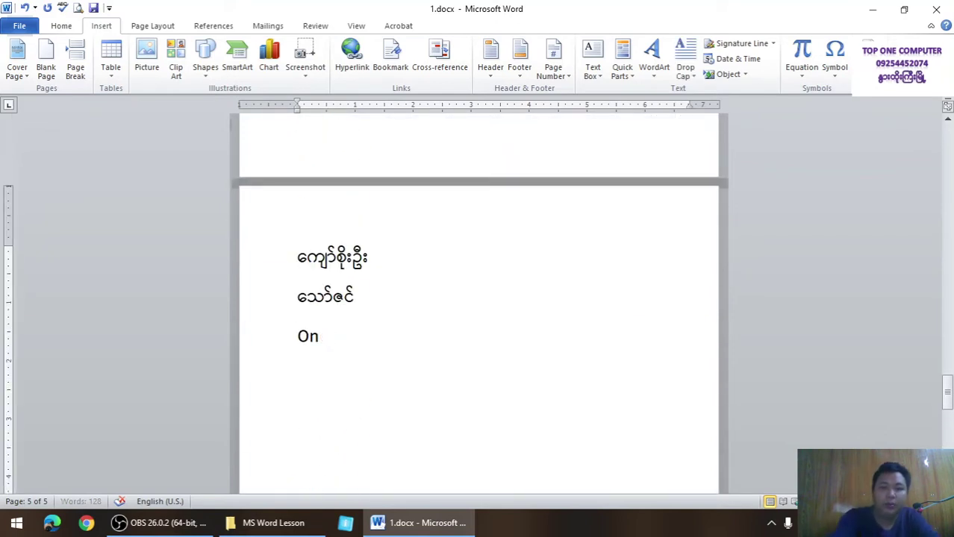
pyautogui.press('BackSpace')
pyautogui.press('BackSpace')
pyautogui.press('BackSpace')
# - Add an empty line below the Burmese text and switch the keyboard input language with Alt+Shift
pyautogui.hotkey('alt', 'shift')
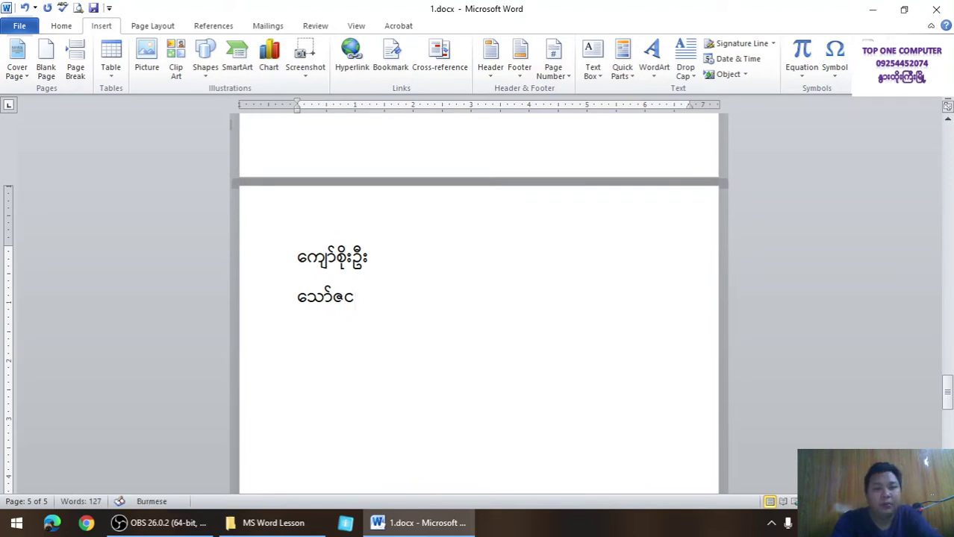
pyautogui.write('်')
pyautogui.press('Return')
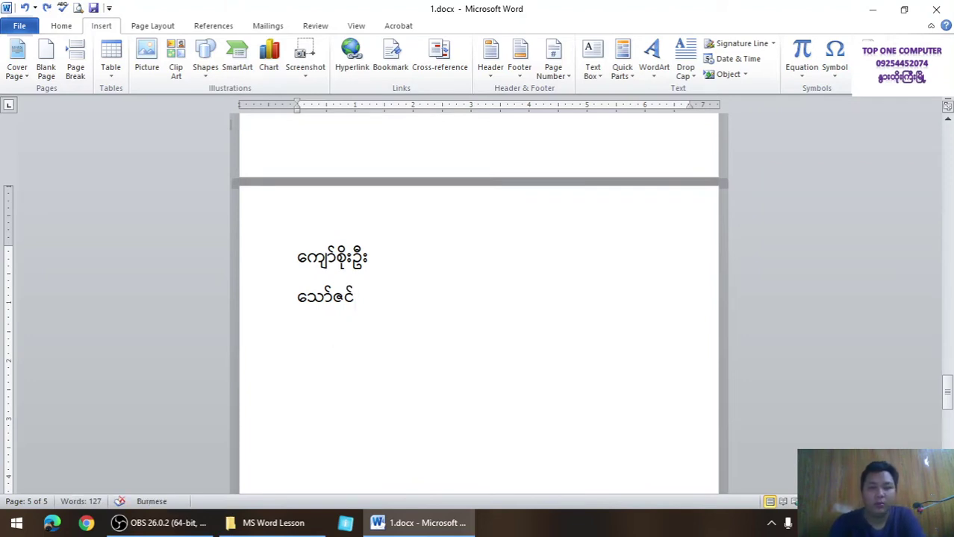
pyautogui.hotkey('alt', 'shift')
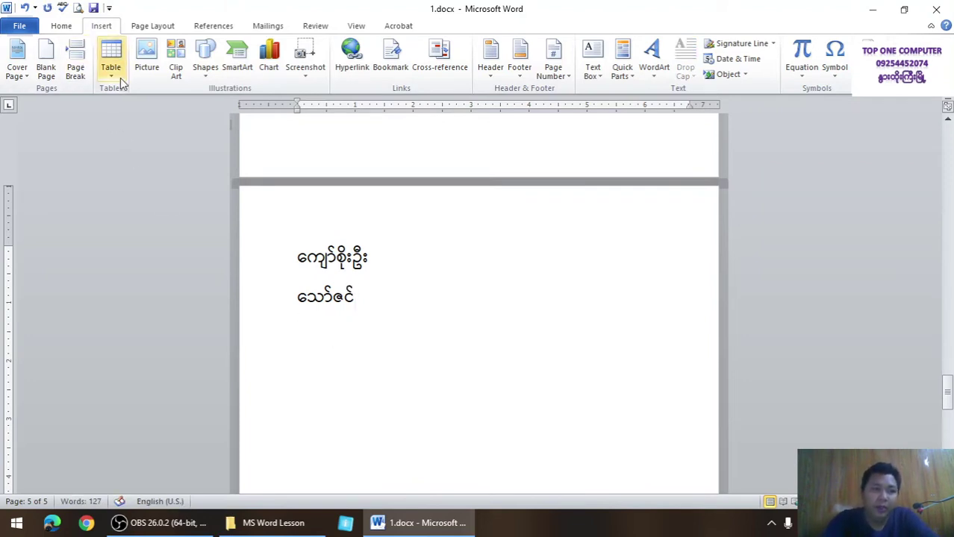
# - Insert an empty 3-column, 5-row table at the top of the blank last page
pyautogui.click(120, 78)
pyautogui.scroll(-5, 282, 396)
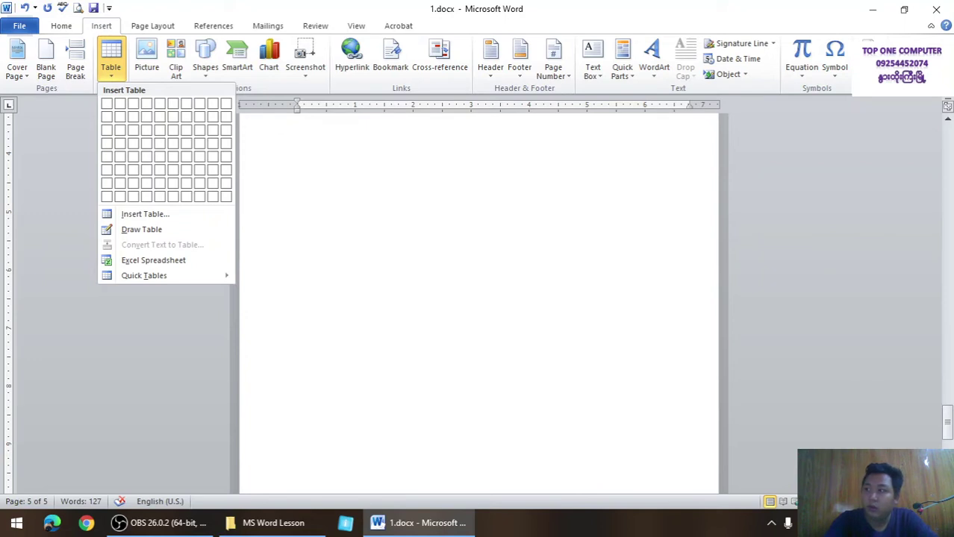
pyautogui.click(160, 523)
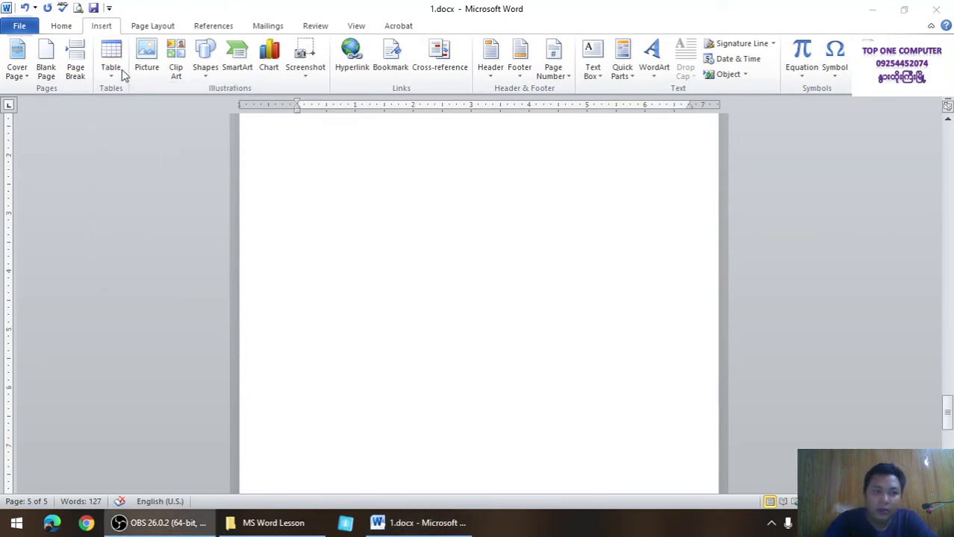
pyautogui.click(330, 162)
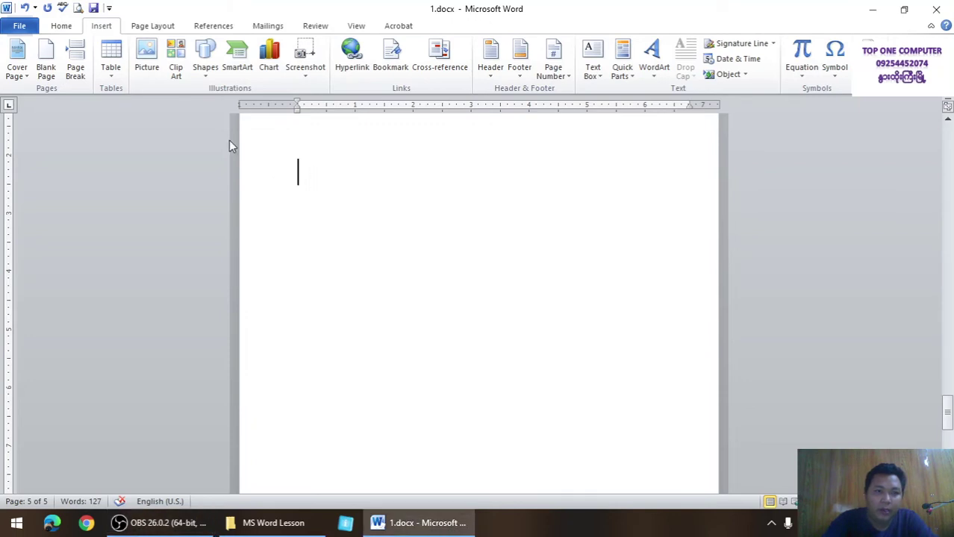
pyautogui.click(112, 67)
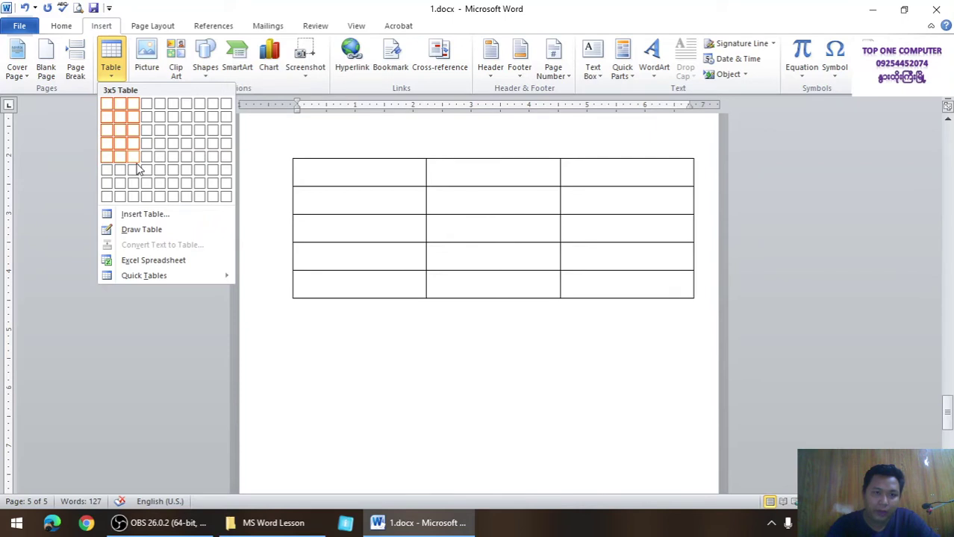
pyautogui.click(136, 167)
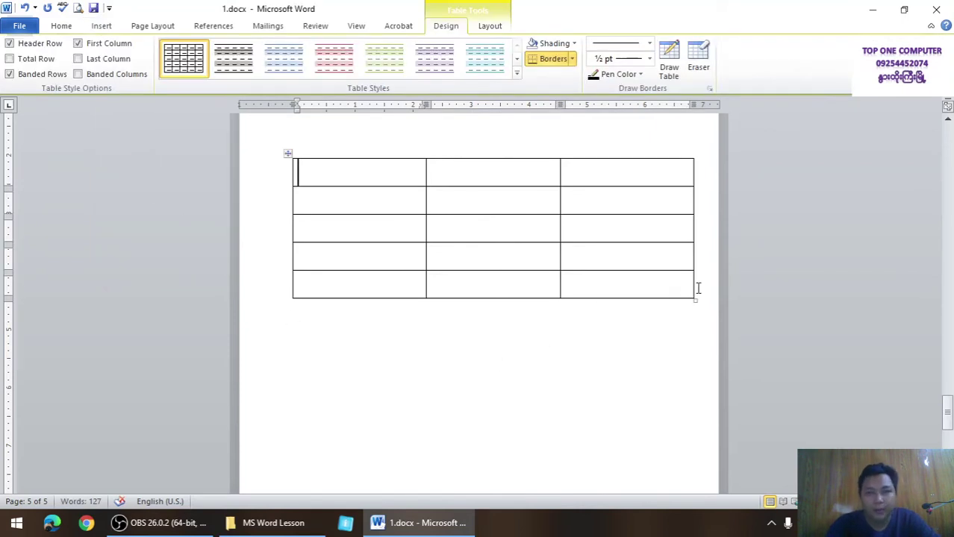
# - Apply the red banded table style with pink-shaded rows to the table
pyautogui.click(489, 25)
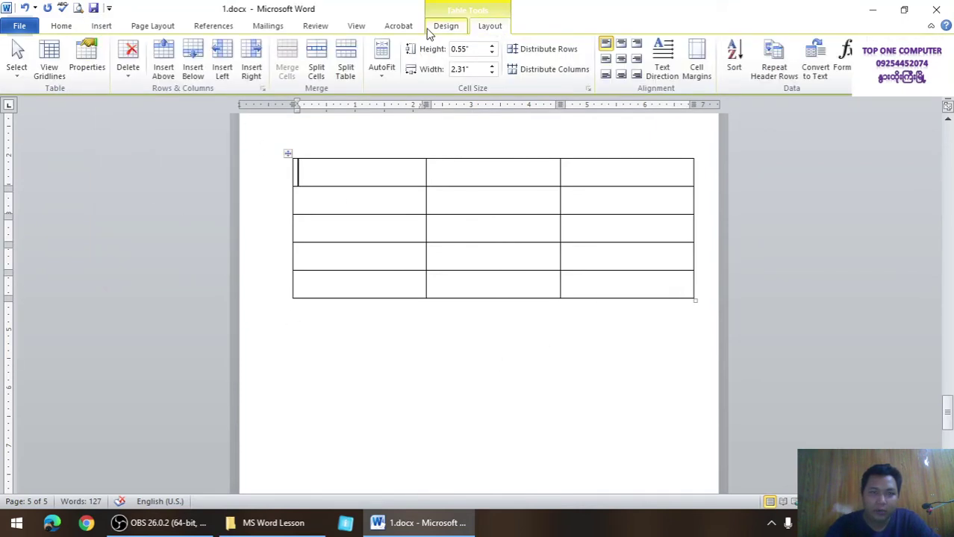
pyautogui.click(446, 25)
pyautogui.click(234, 58)
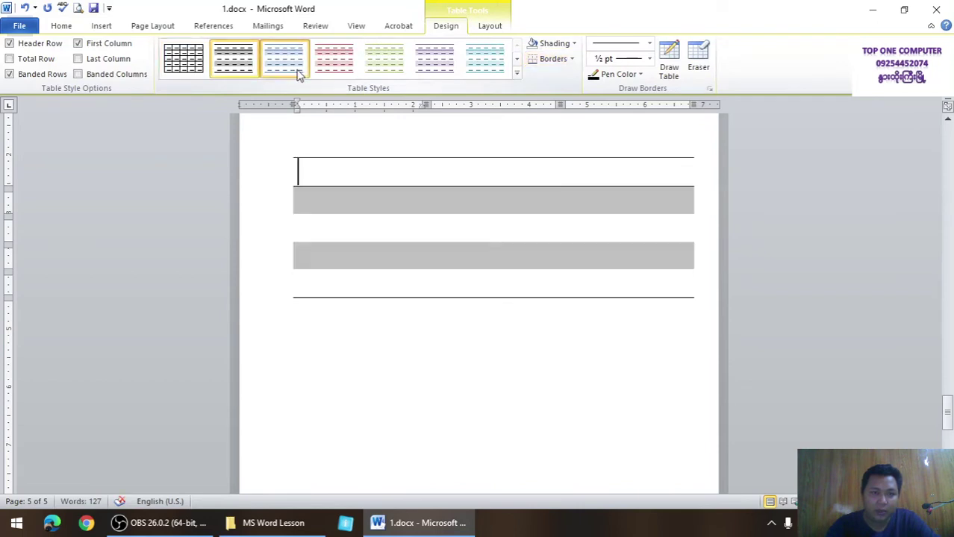
pyautogui.click(351, 63)
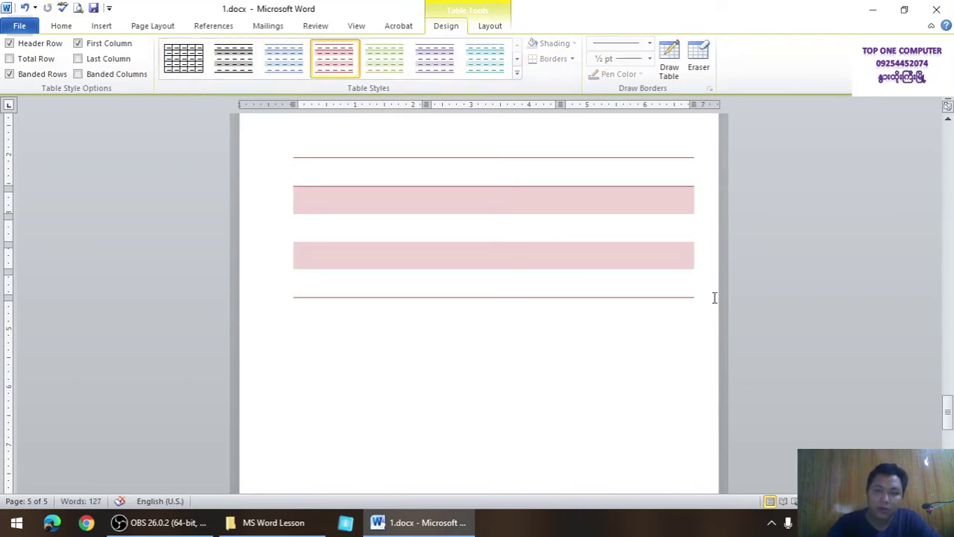
# - Add one row at the table's bottom and a blank line below the table
pyautogui.press('Return')
pyautogui.press('Down')
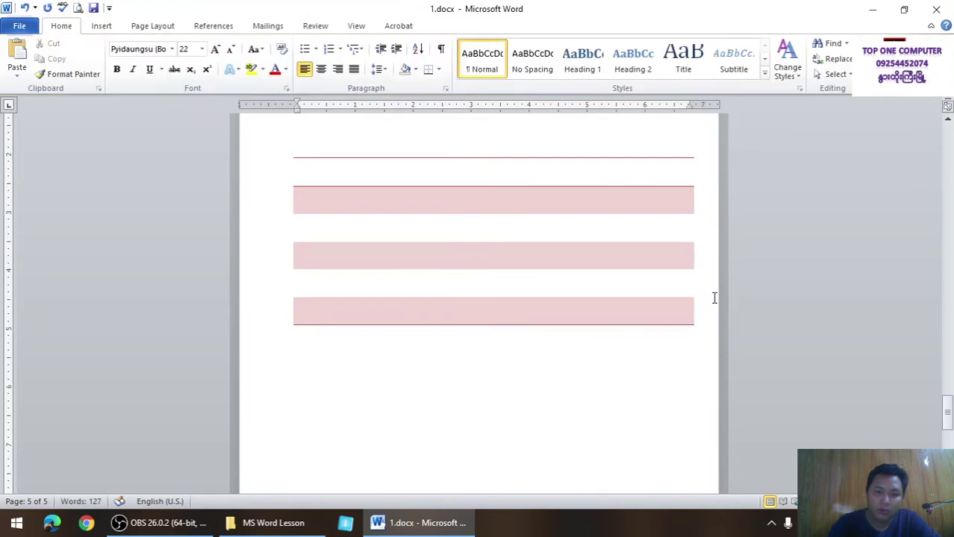
pyautogui.press('Return')
pyautogui.scroll(-3, 497, 355)
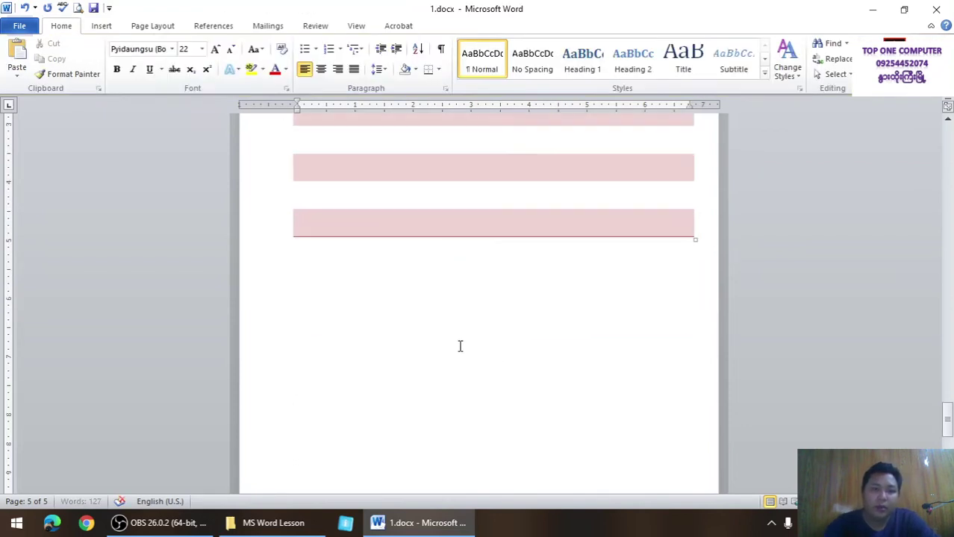
pyautogui.scroll(-1, 460, 345)
pyautogui.click(101, 26)
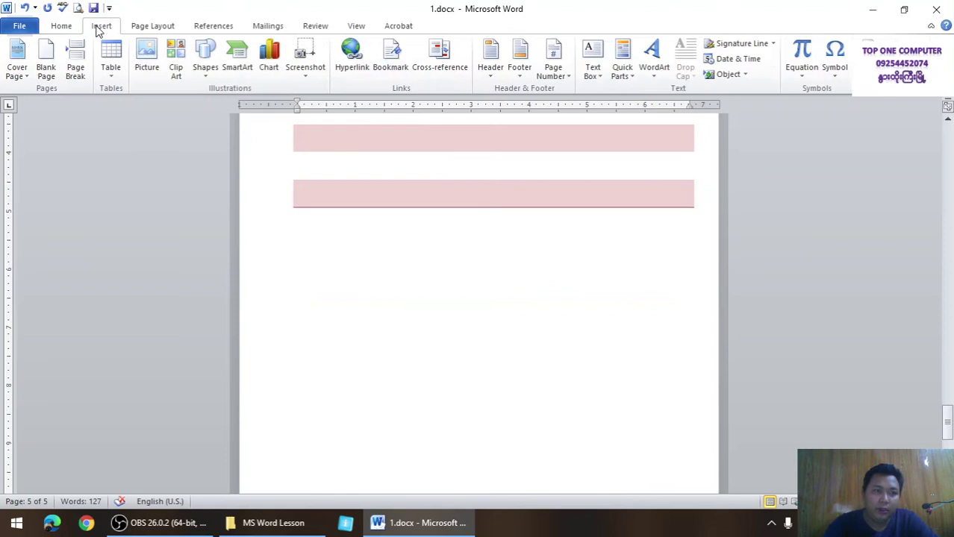
# - Add a second table of 5 columns and 2 rows below the banded table via Insert Table
pyautogui.click(110, 63)
pyautogui.click(138, 218)
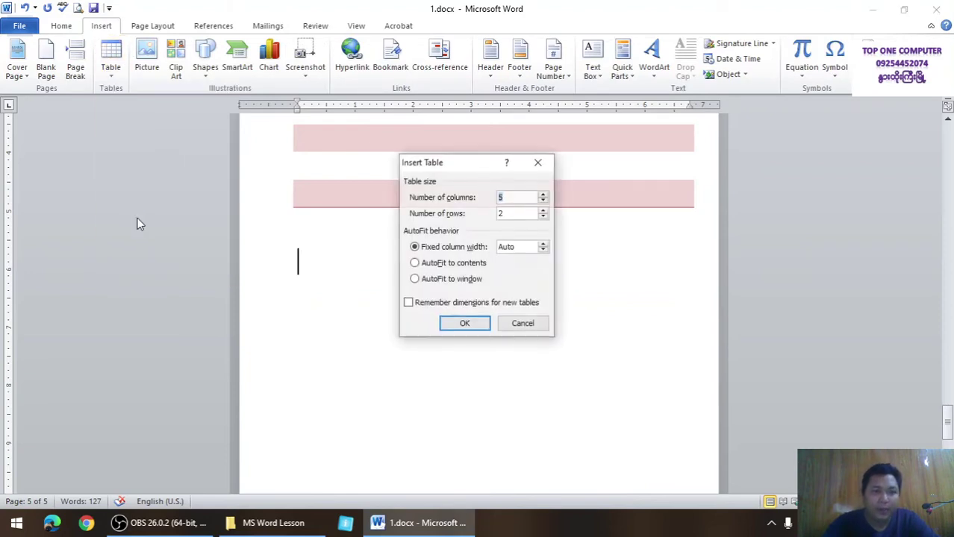
pyautogui.moveTo(478, 170); pyautogui.dragTo(141, 155)
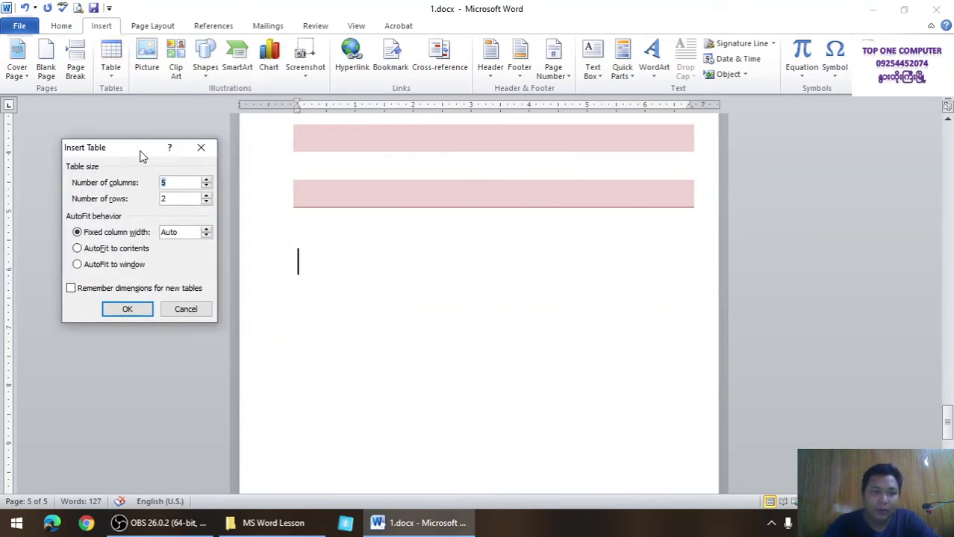
pyautogui.click(127, 314)
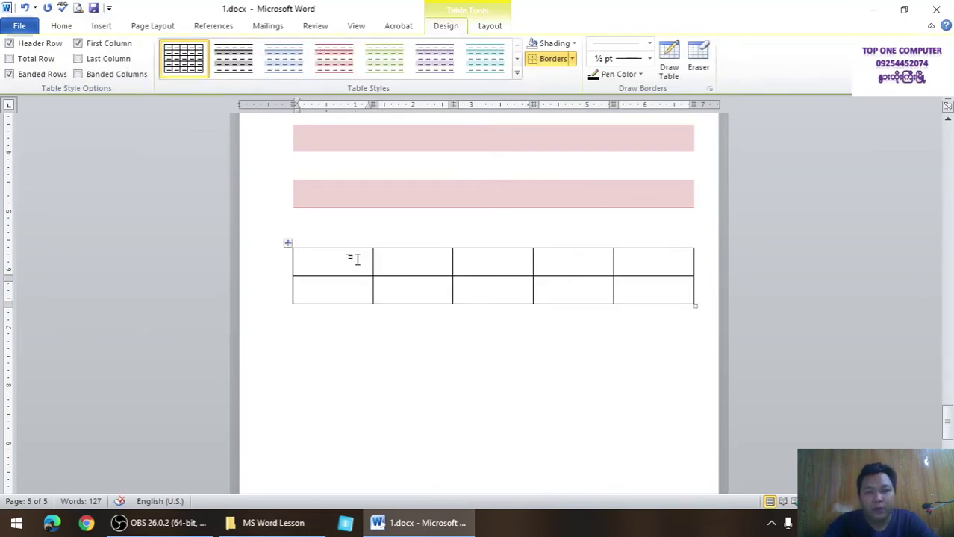
# - Select columns of the new 5-column table and open highlight colours without applying one
pyautogui.moveTo(350, 258); pyautogui.dragTo(351, 294)
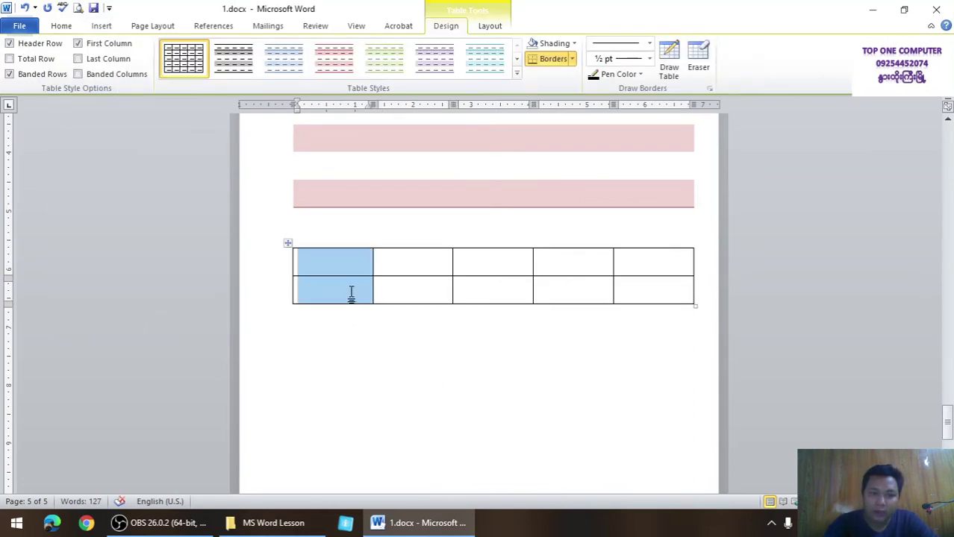
pyautogui.click(416, 333)
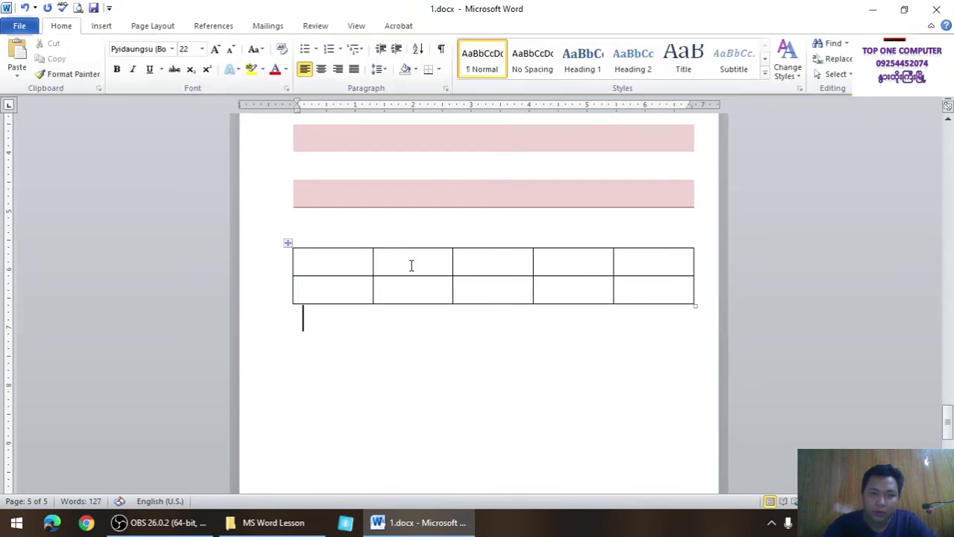
pyautogui.moveTo(411, 264)
pyautogui.mouseDown()
pyautogui.moveTo(411, 290)
pyautogui.moveTo(496, 298)
pyautogui.mouseUp()
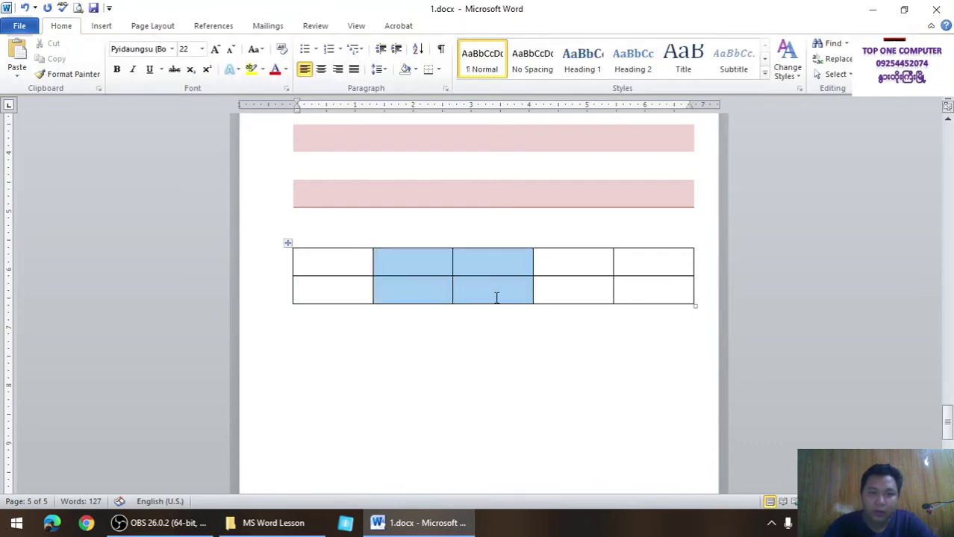
pyautogui.click(422, 260)
pyautogui.moveTo(419, 267); pyautogui.dragTo(415, 293)
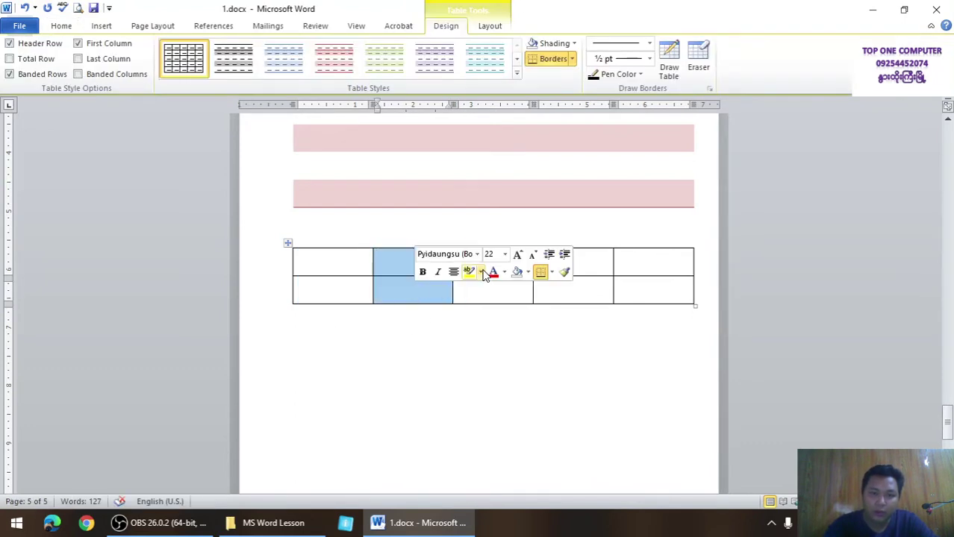
pyautogui.click(481, 272)
pyautogui.click(365, 393)
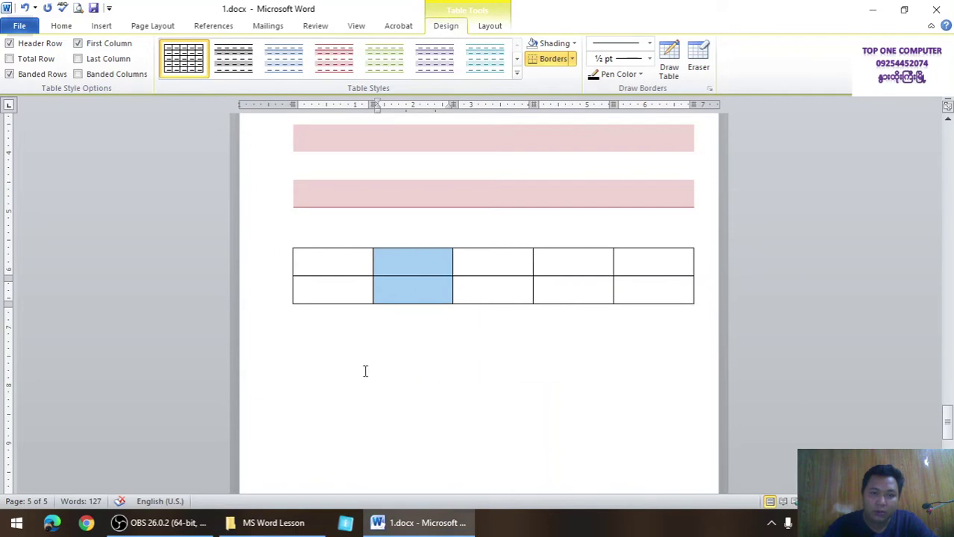
pyautogui.click(322, 341)
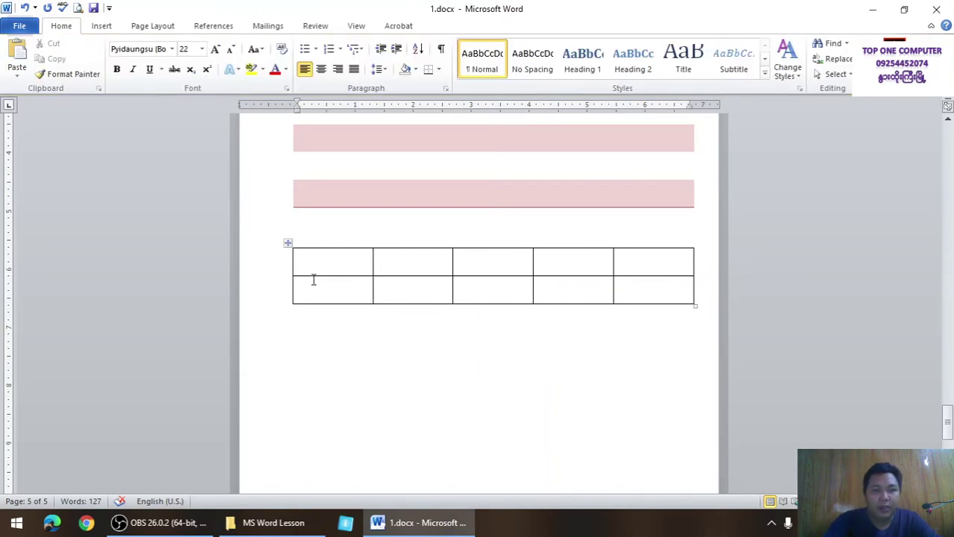
# - Select the whole 5-column, 2-row table and delete it
pyautogui.click(288, 244)
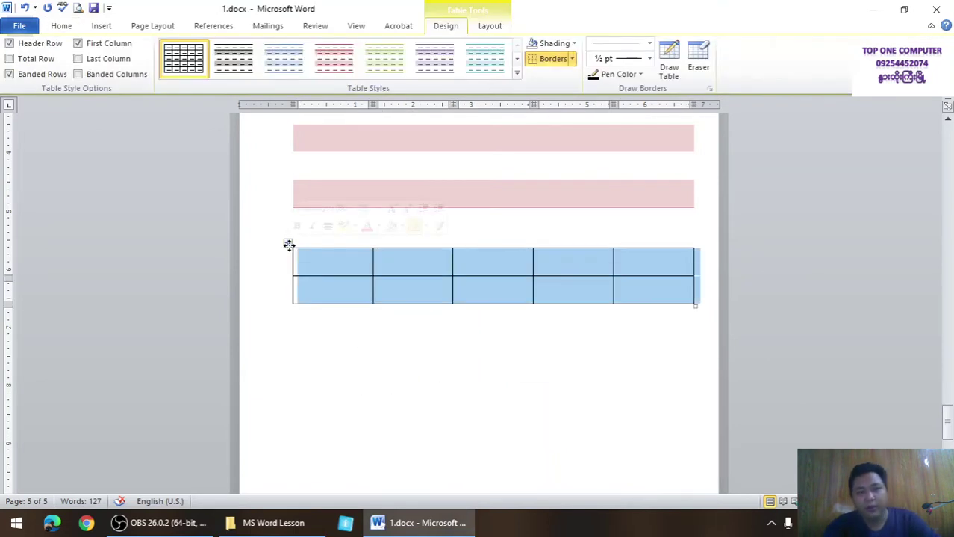
pyautogui.click(288, 245)
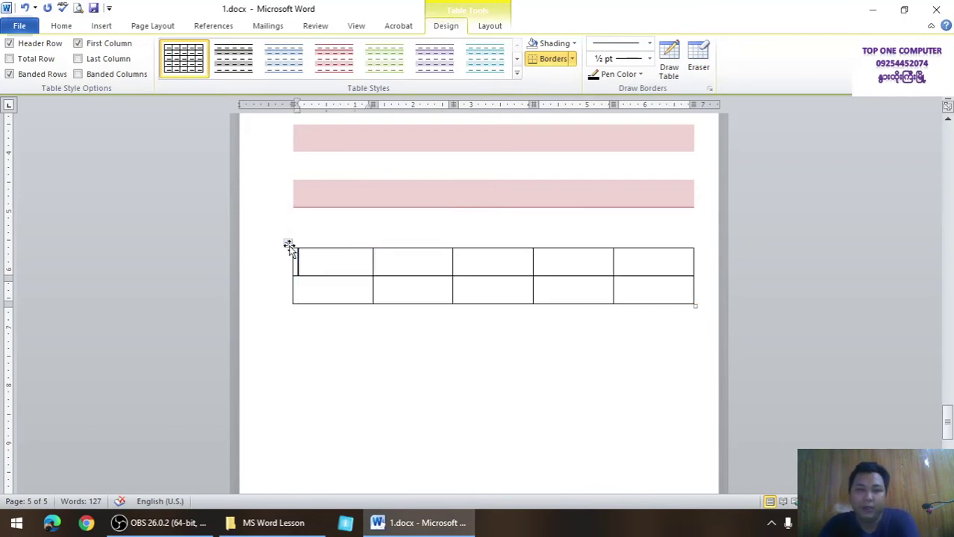
pyautogui.click(289, 245)
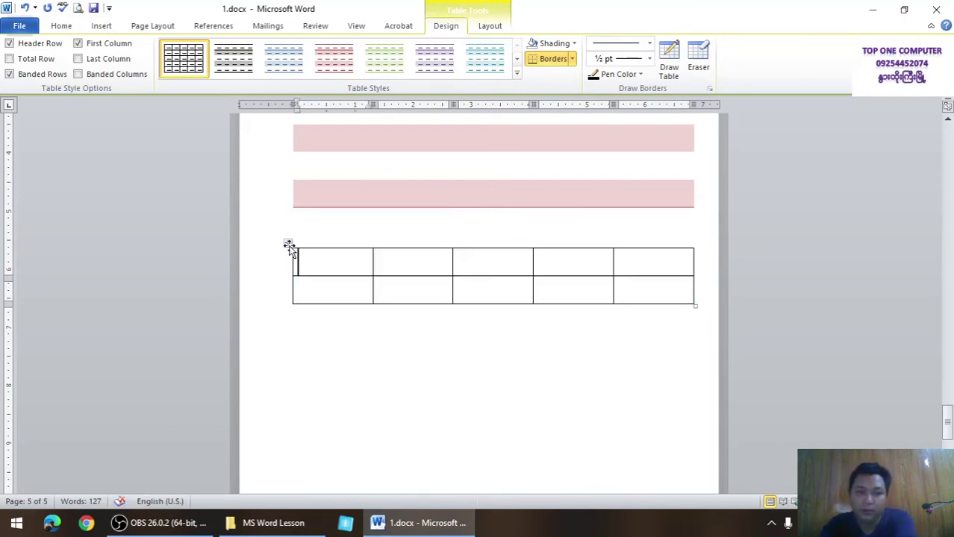
pyautogui.rightClick(289, 245)
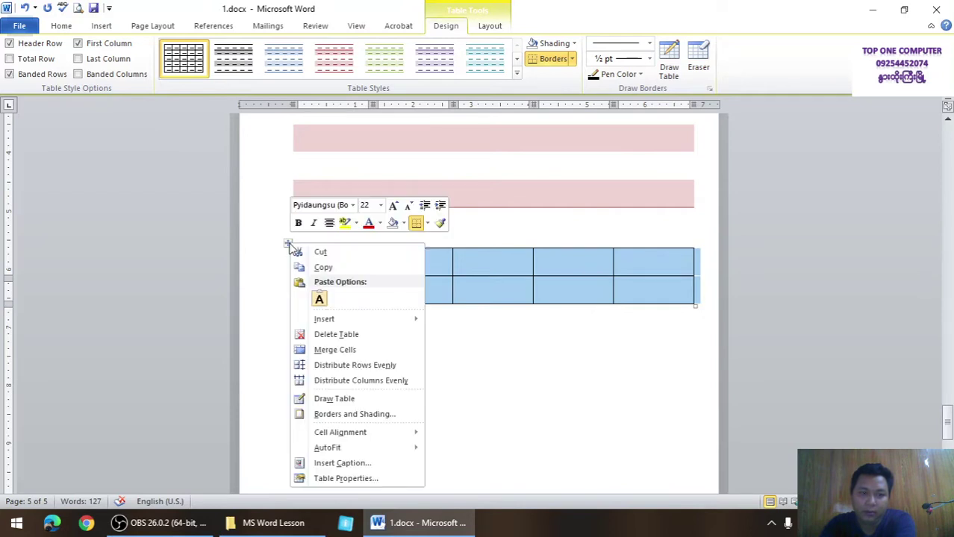
pyautogui.click(336, 334)
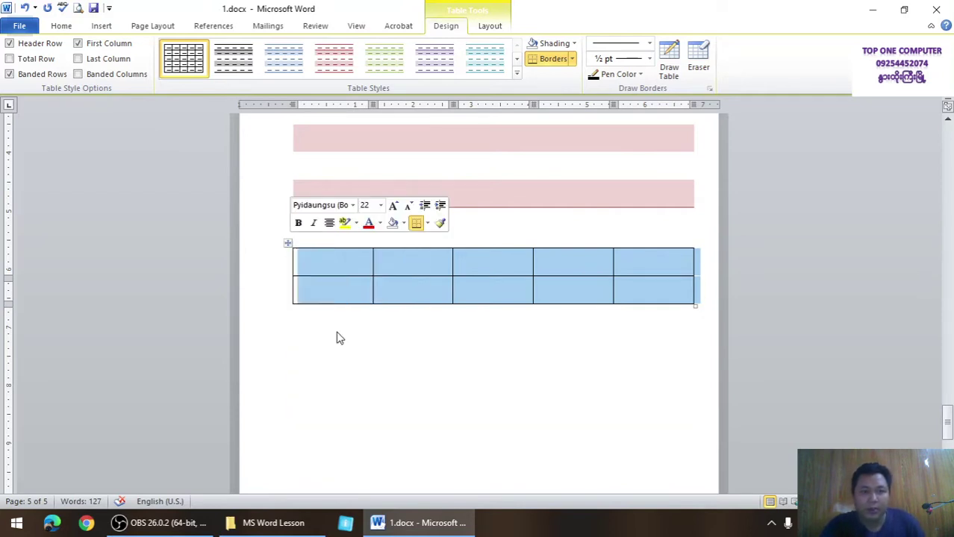
# - Cancel the Insert Table dialog without adding a table, then minimize Word to show the MS Word Lesson folder
pyautogui.click(100, 26)
pyautogui.click(110, 71)
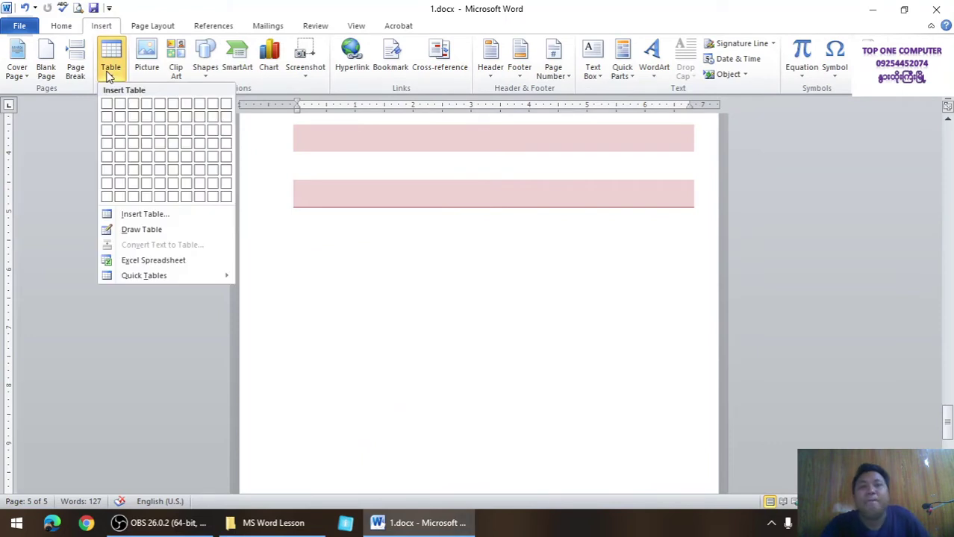
pyautogui.click(135, 215)
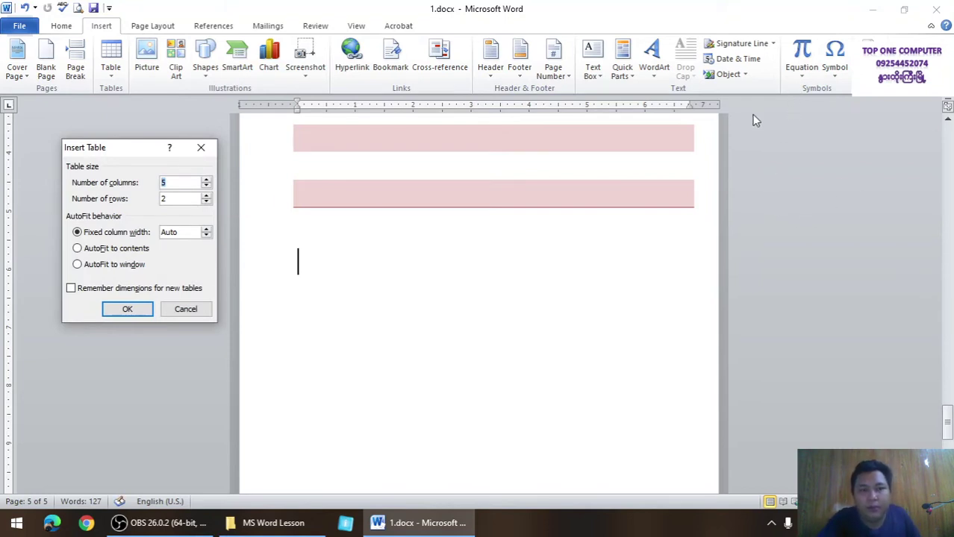
pyautogui.click(201, 147)
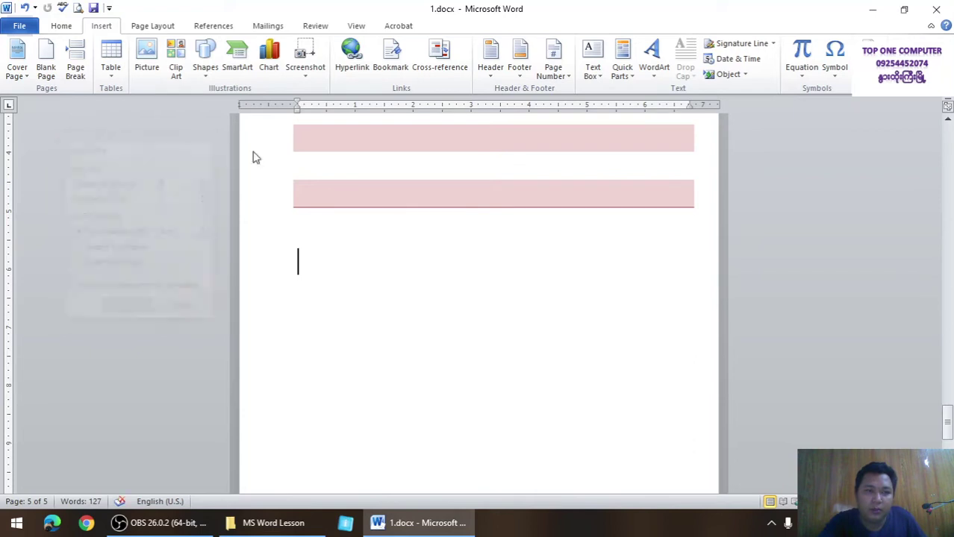
pyautogui.click(873, 8)
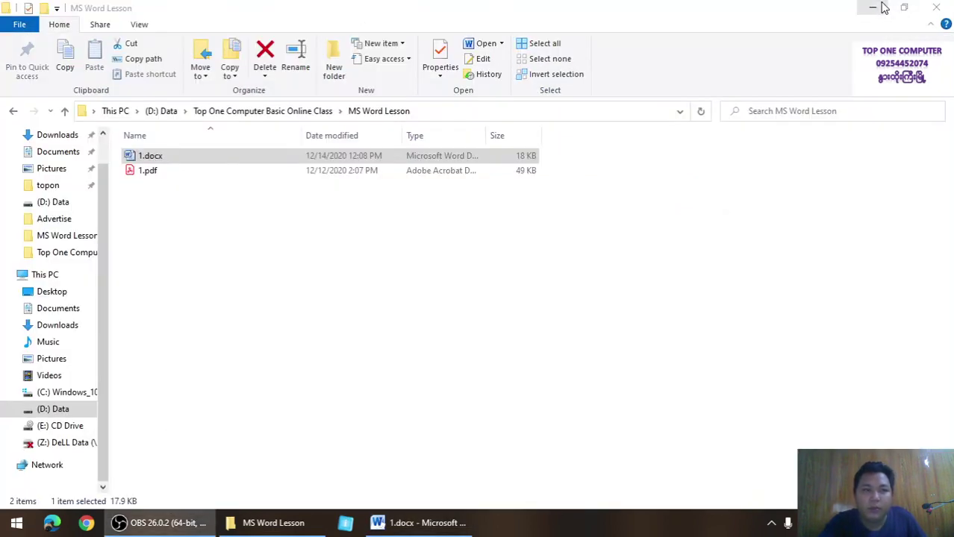
# - Navigate This PC › (D:) Data › Daily Lessons Computer Basic › MS EXcel Lessons › Excel Lesson Photo
pyautogui.click(43, 274)
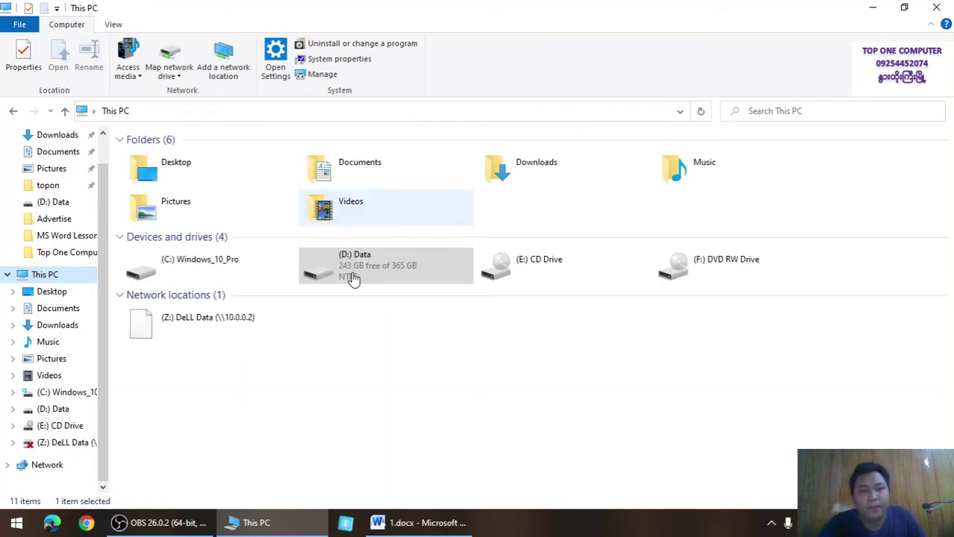
pyautogui.click(353, 278)
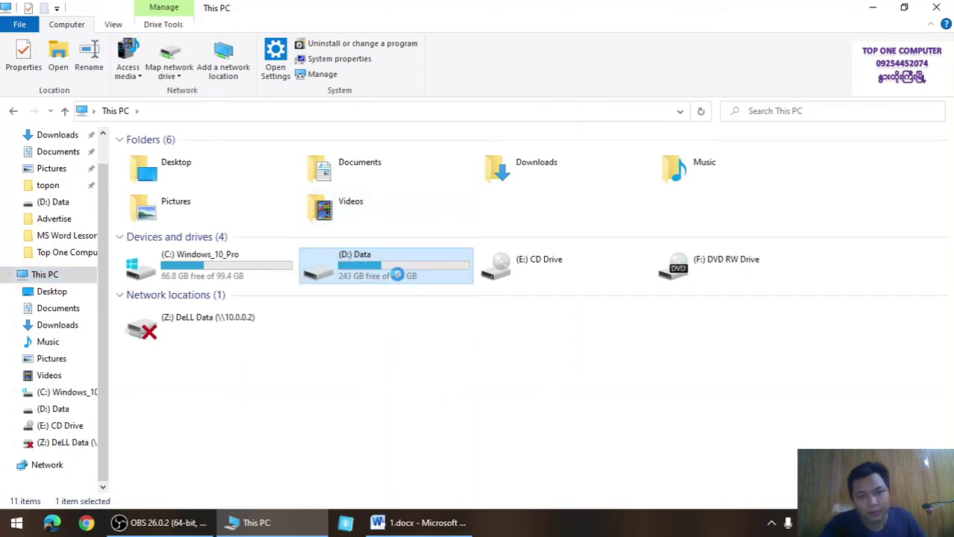
pyautogui.doubleClick(425, 276)
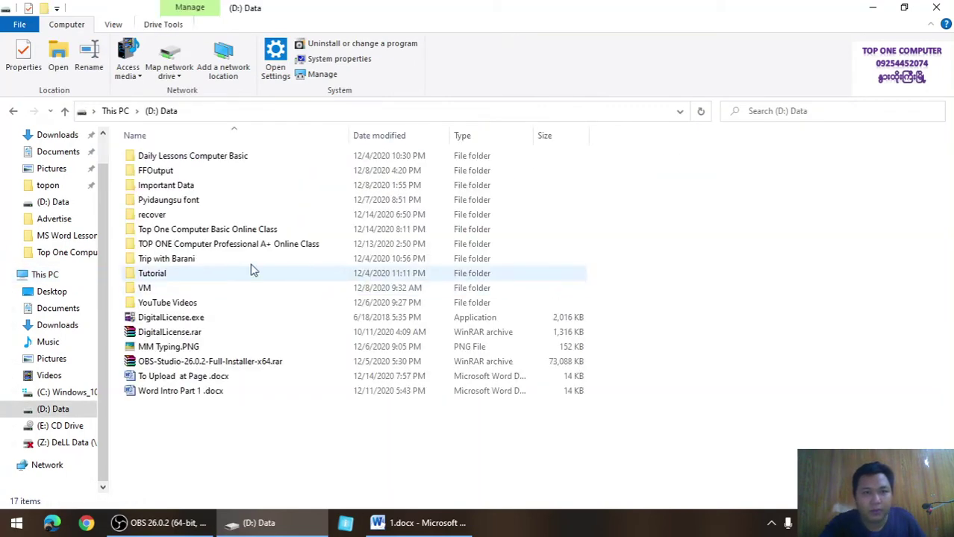
pyautogui.click(194, 155)
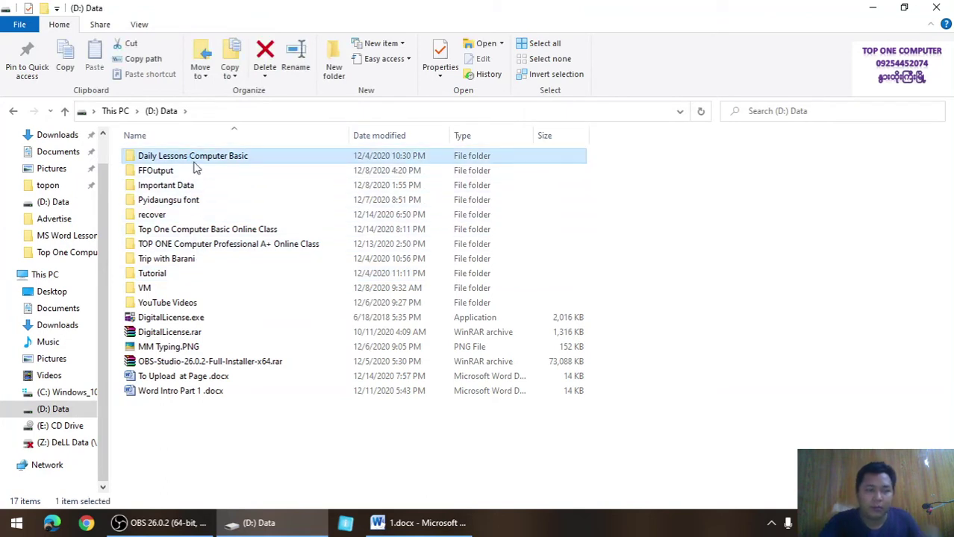
pyautogui.doubleClick(193, 160)
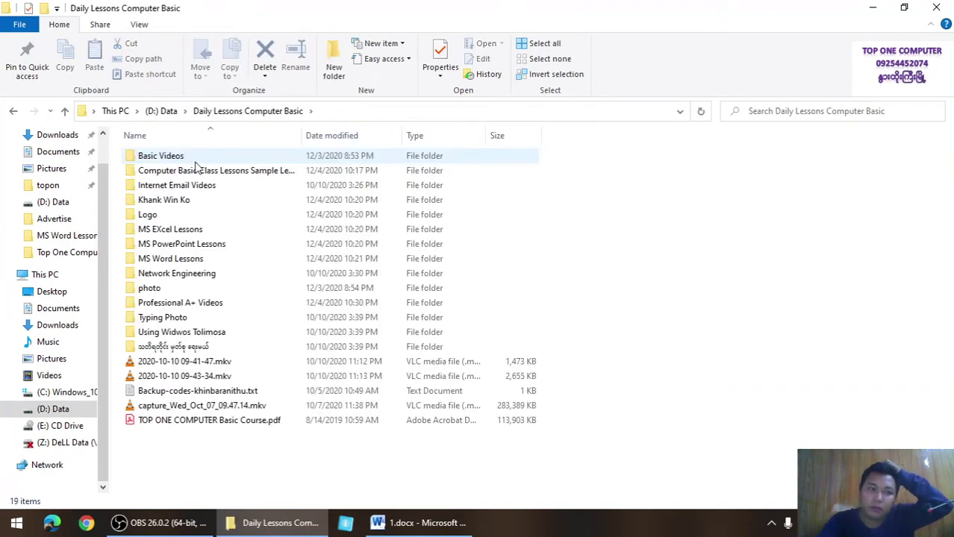
pyautogui.click(238, 233)
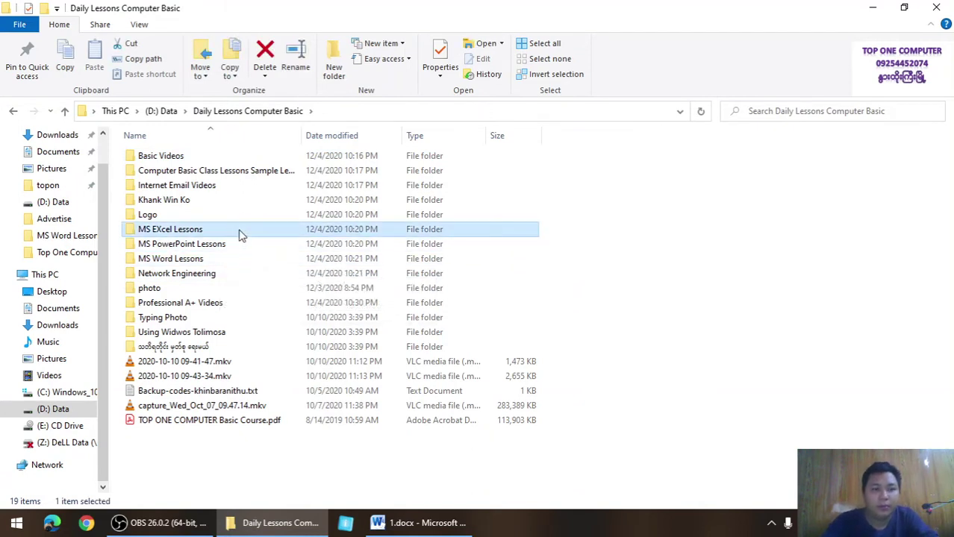
pyautogui.doubleClick(239, 232)
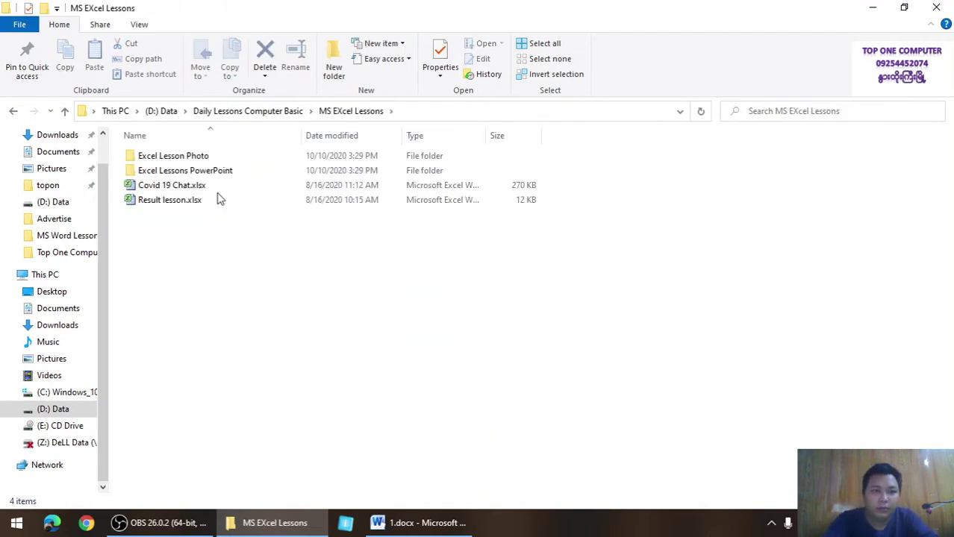
pyautogui.click(207, 156)
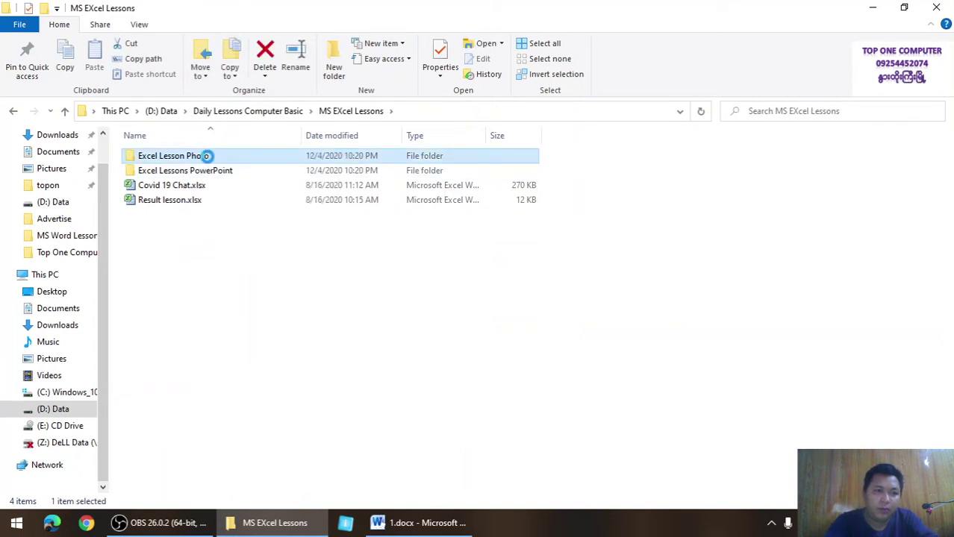
pyautogui.doubleClick(207, 156)
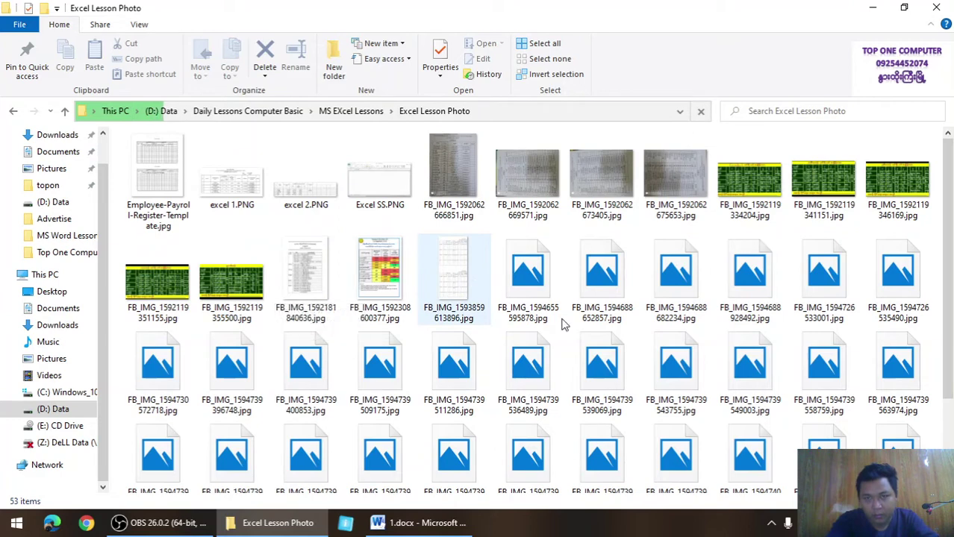
# - Open FB_IMG_1594739679436.jpg in Photos, then close the viewer
pyautogui.scroll(-2, 478, 359)
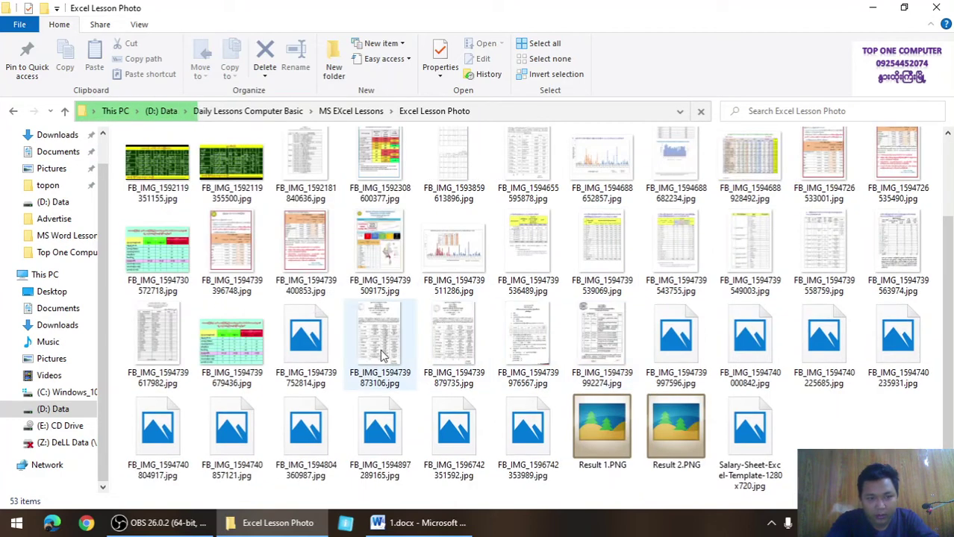
pyautogui.click(253, 337)
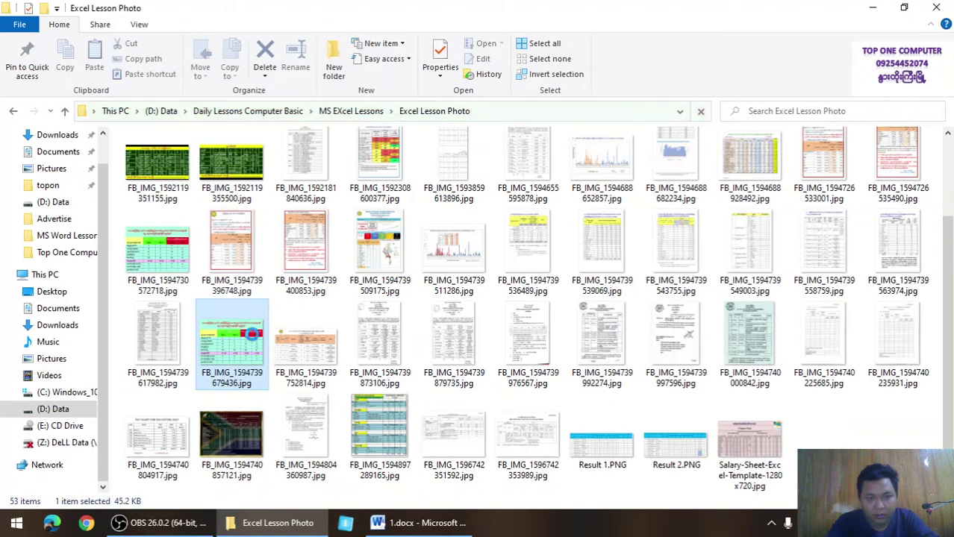
pyautogui.doubleClick(256, 340)
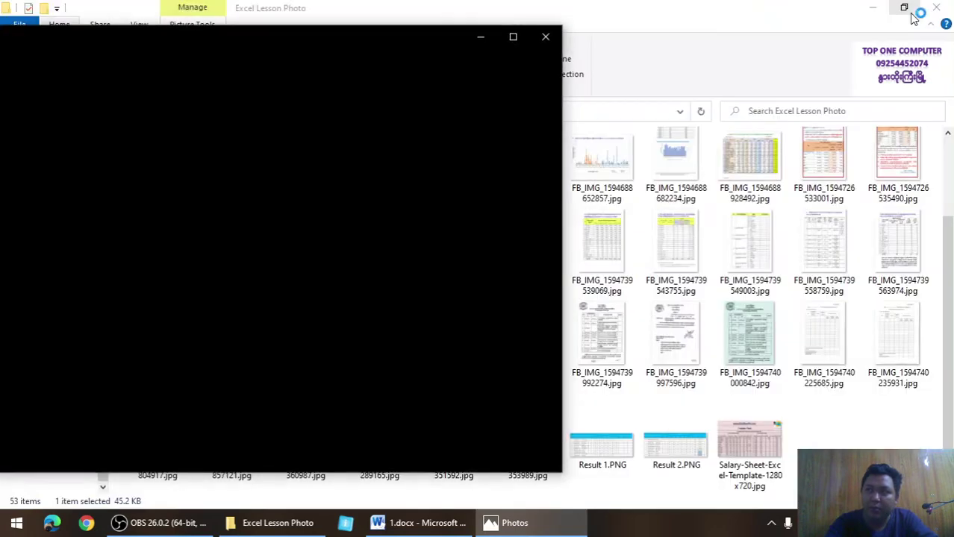
pyautogui.click(905, 12)
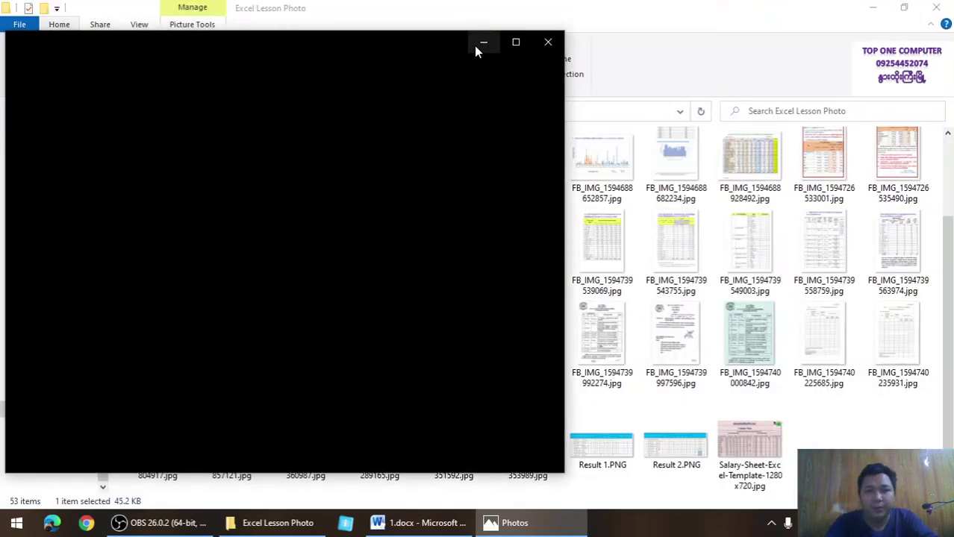
pyautogui.click(548, 42)
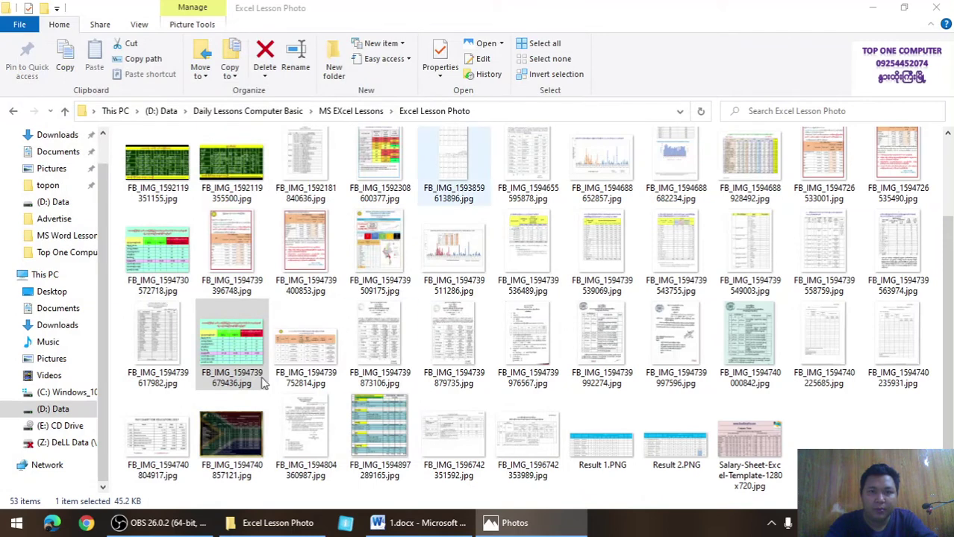
# - Set Picasa Photo Viewer as the default app for .jpg images, then close its preview
pyautogui.rightClick(242, 333)
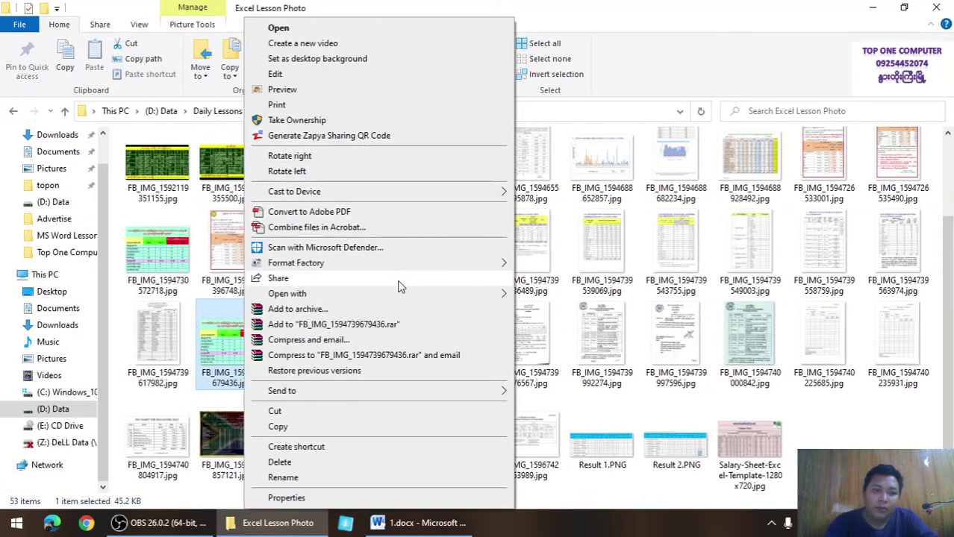
pyautogui.moveTo(498, 299)
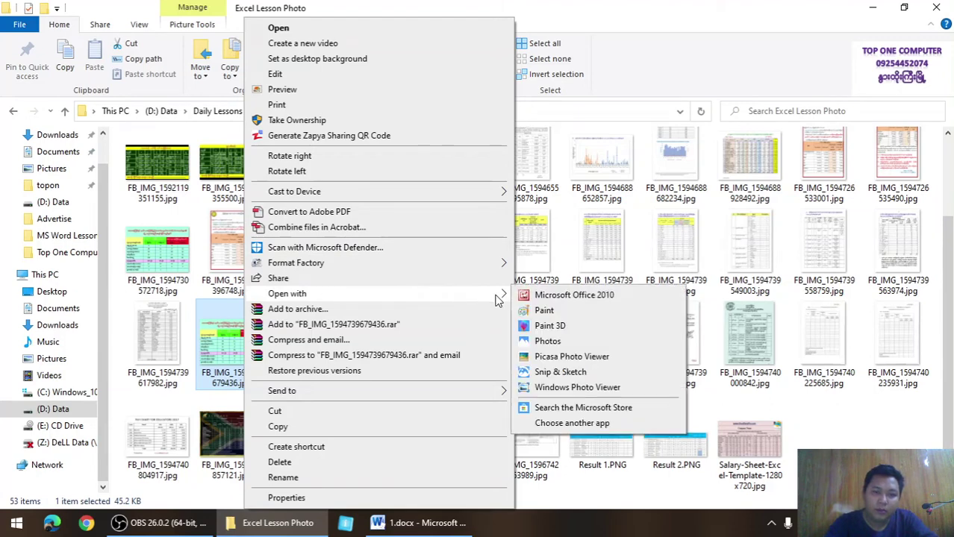
pyautogui.click(560, 423)
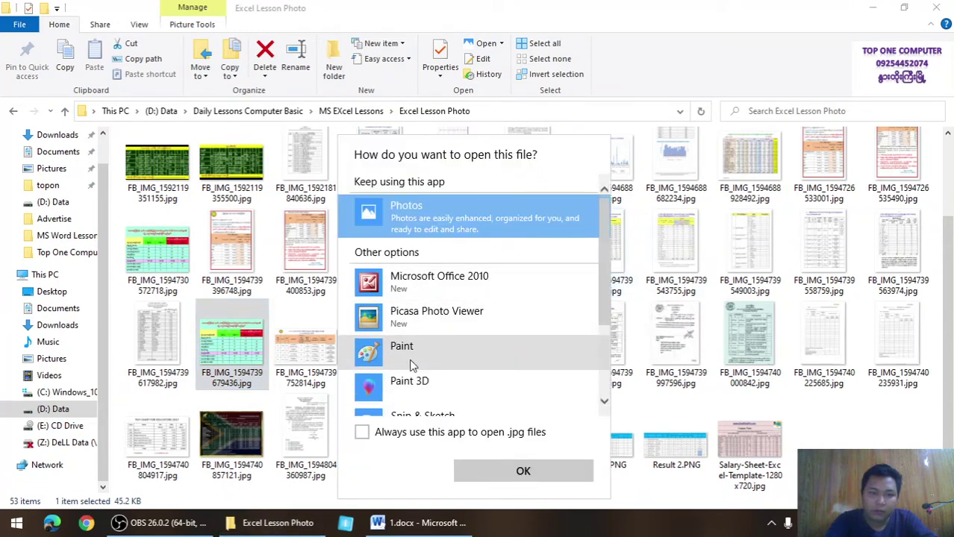
pyautogui.click(419, 333)
pyautogui.click(427, 434)
pyautogui.click(522, 471)
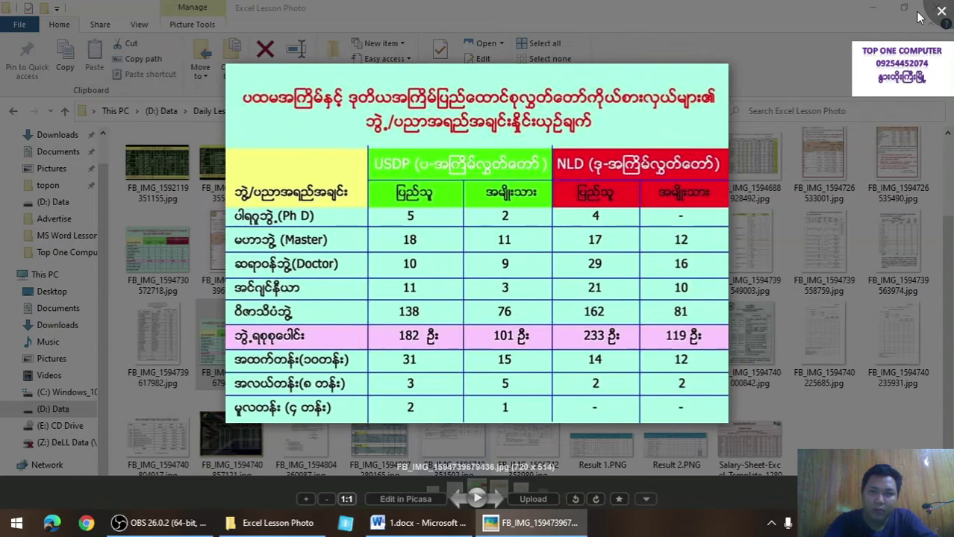
pyautogui.click(533, 412)
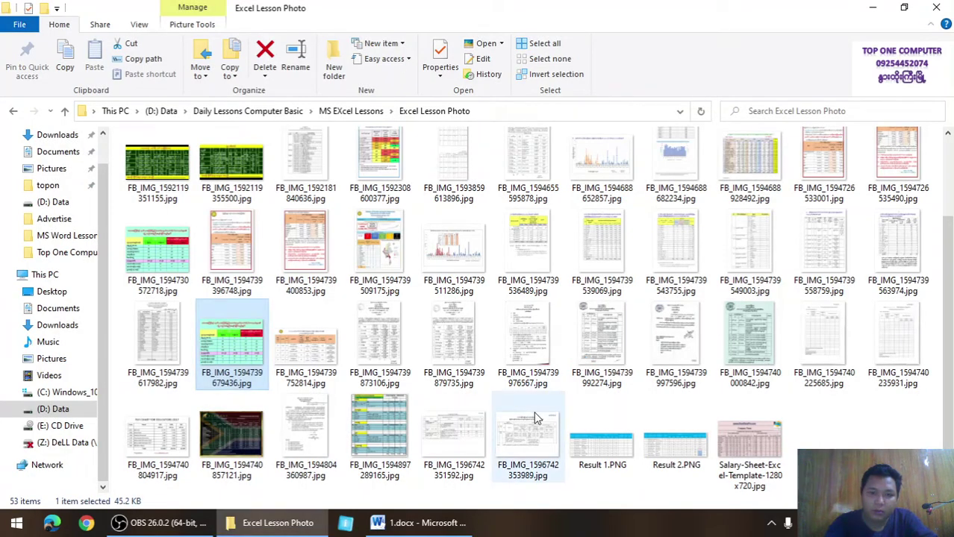
# - Select a few more images, then close the Excel Lesson Photo folder window
pyautogui.click(474, 451)
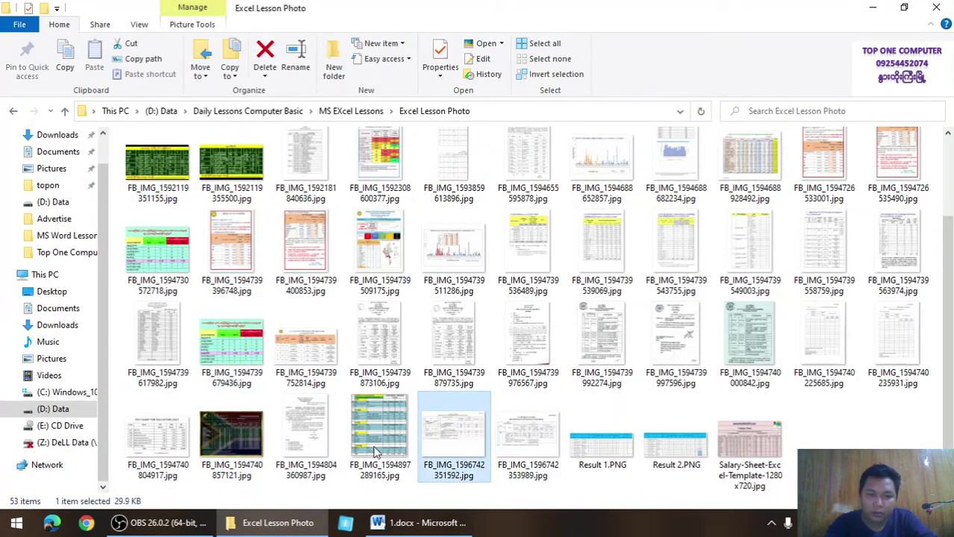
pyautogui.click(297, 450)
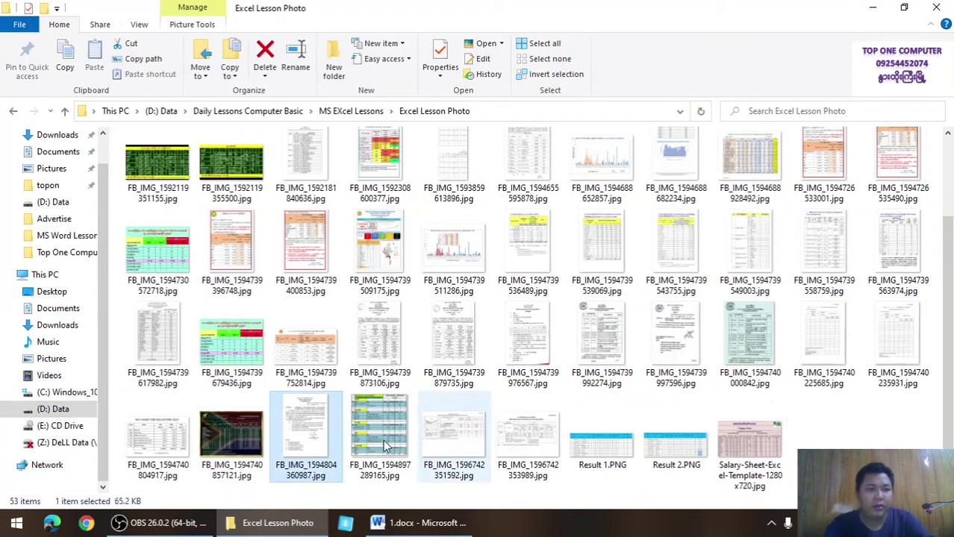
pyautogui.click(903, 328)
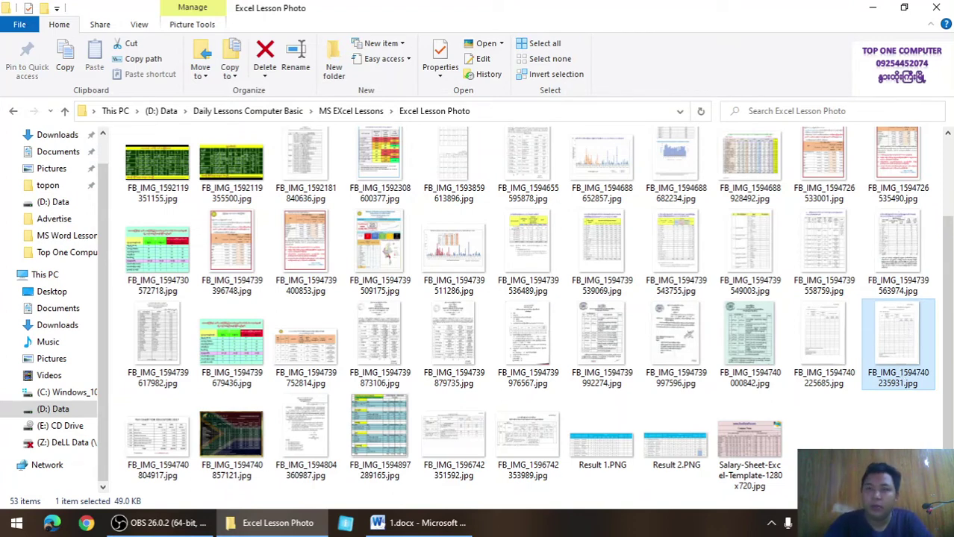
pyautogui.click(936, 8)
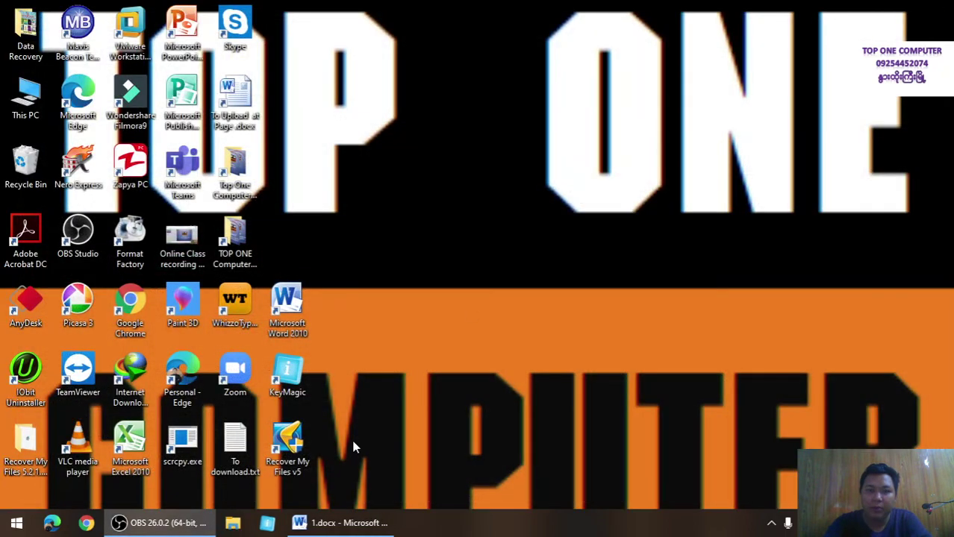
# - Back in 1.docx, insert a 6-column, 4-row table below the pink banded table
pyautogui.click(355, 522)
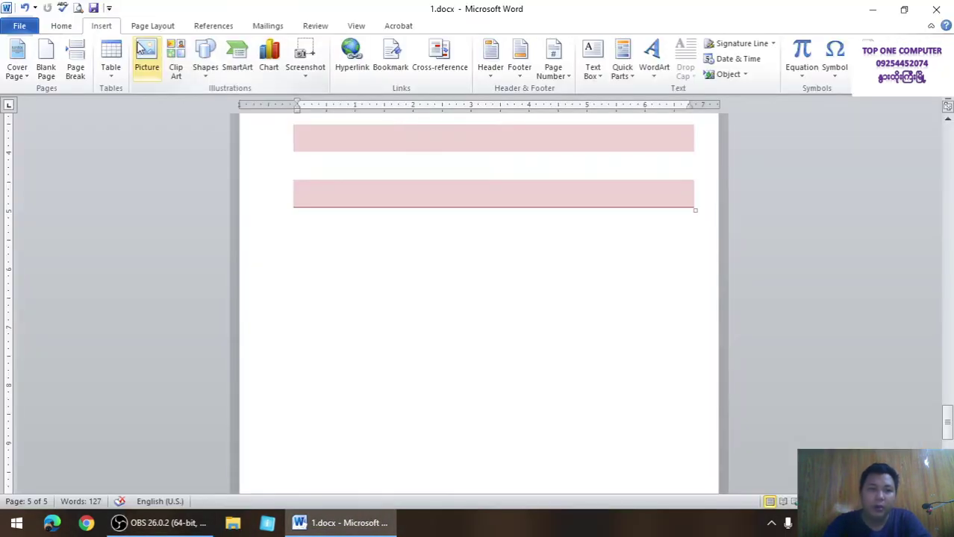
pyautogui.click(112, 67)
pyautogui.click(150, 235)
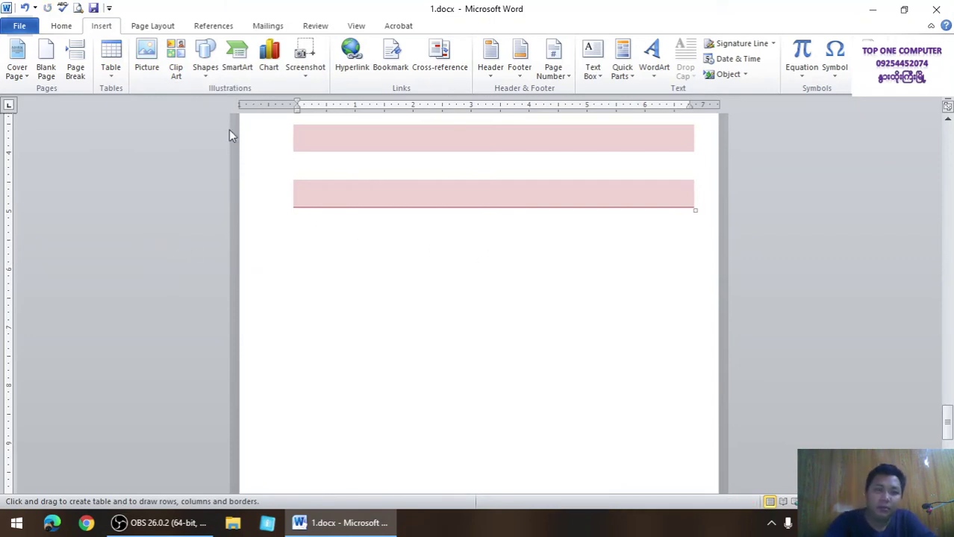
pyautogui.click(111, 58)
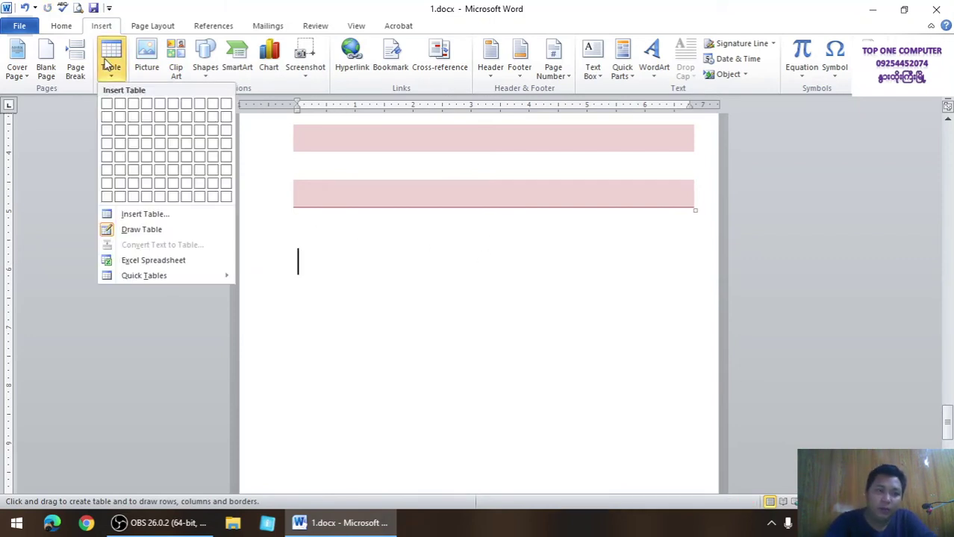
pyautogui.click(166, 215)
pyautogui.write('6')
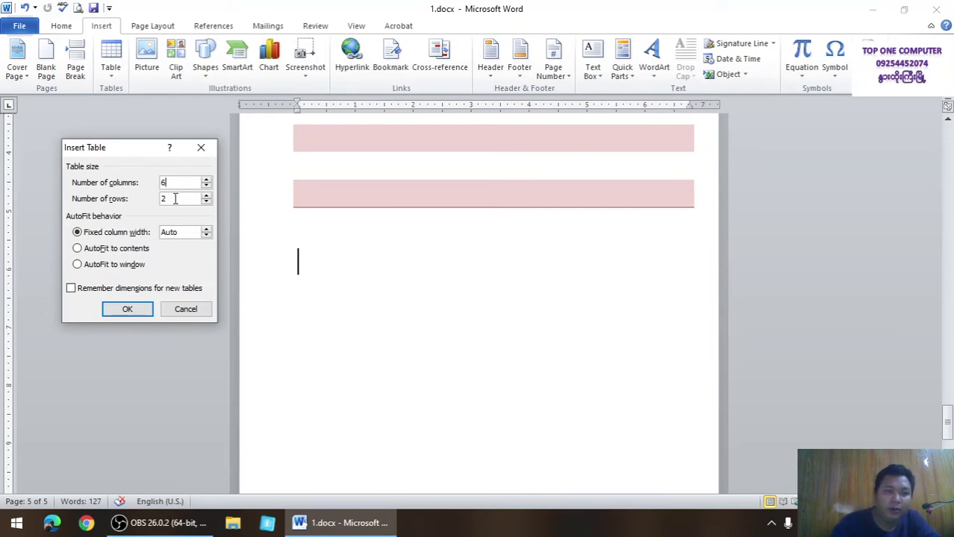
pyautogui.press('BackSpace')
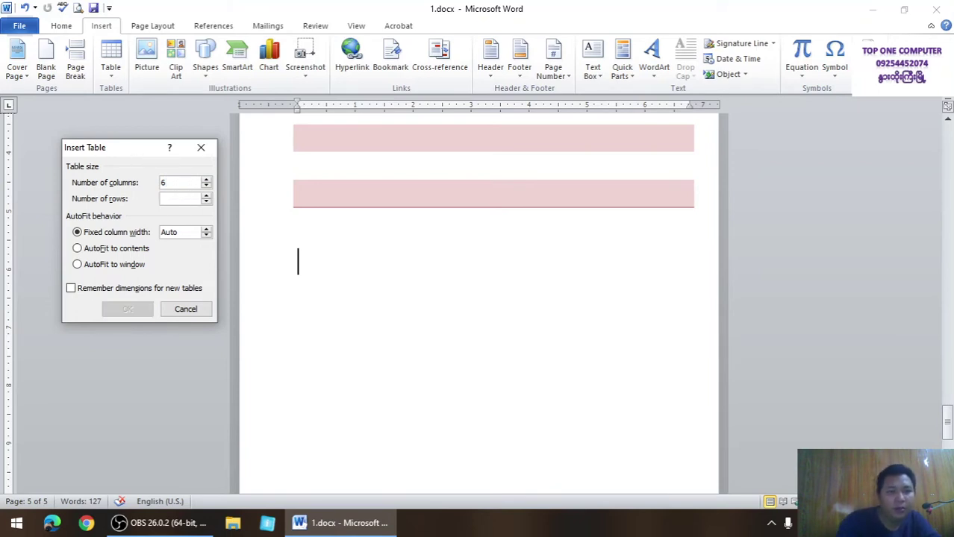
pyautogui.write('4')
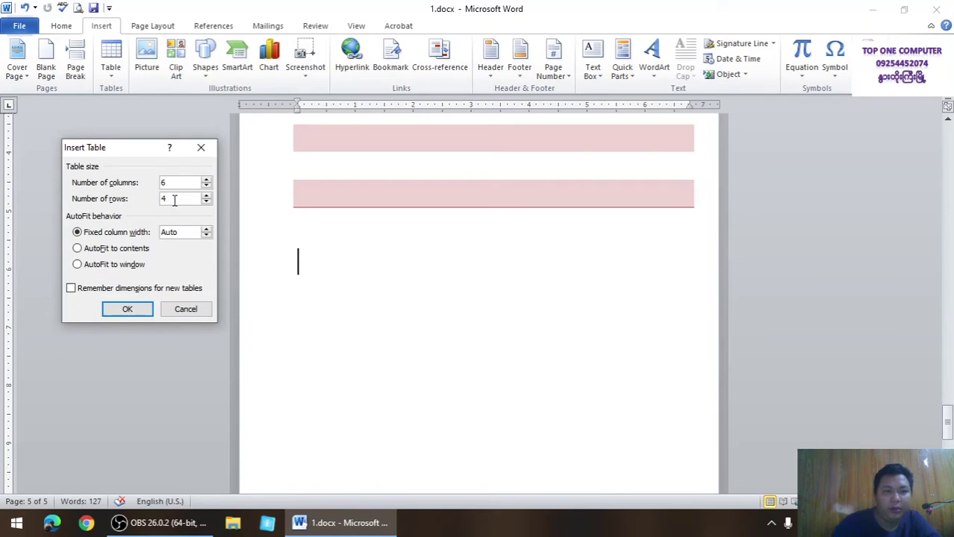
pyautogui.click(147, 309)
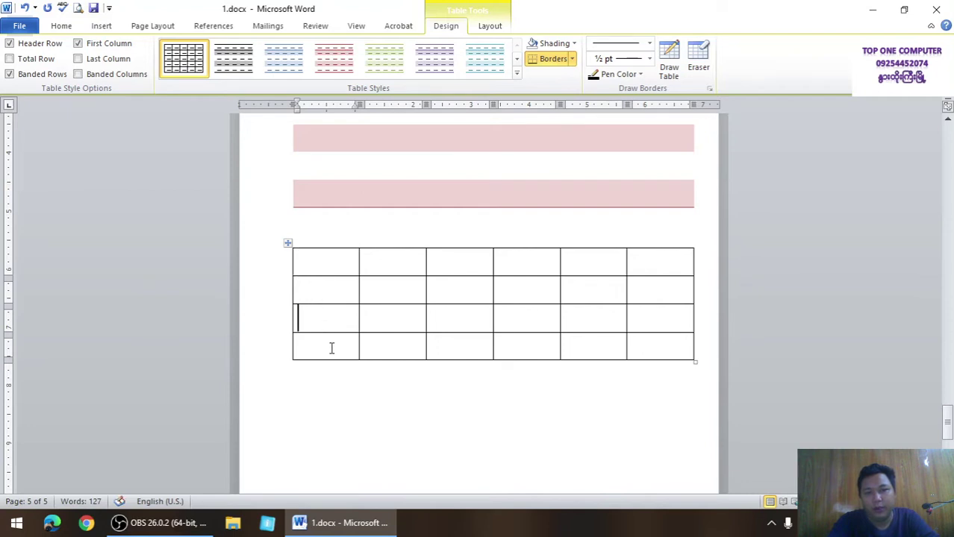
# - Select cell ranges in the first, second, fourth and last columns, then return to the first cell
pyautogui.moveTo(337, 276); pyautogui.dragTo(330, 329)
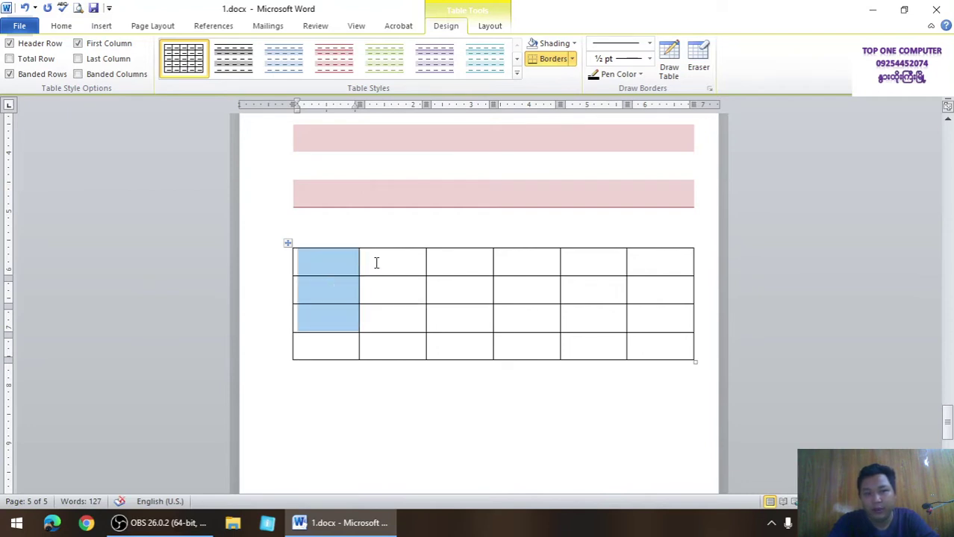
pyautogui.moveTo(376, 263)
pyautogui.mouseDown()
pyautogui.moveTo(417, 290)
pyautogui.moveTo(457, 338)
pyautogui.mouseUp()
pyautogui.moveTo(542, 287)
pyautogui.mouseDown()
pyautogui.moveTo(582, 265)
pyautogui.moveTo(594, 335)
pyautogui.mouseUp()
pyautogui.moveTo(649, 262); pyautogui.dragTo(632, 328)
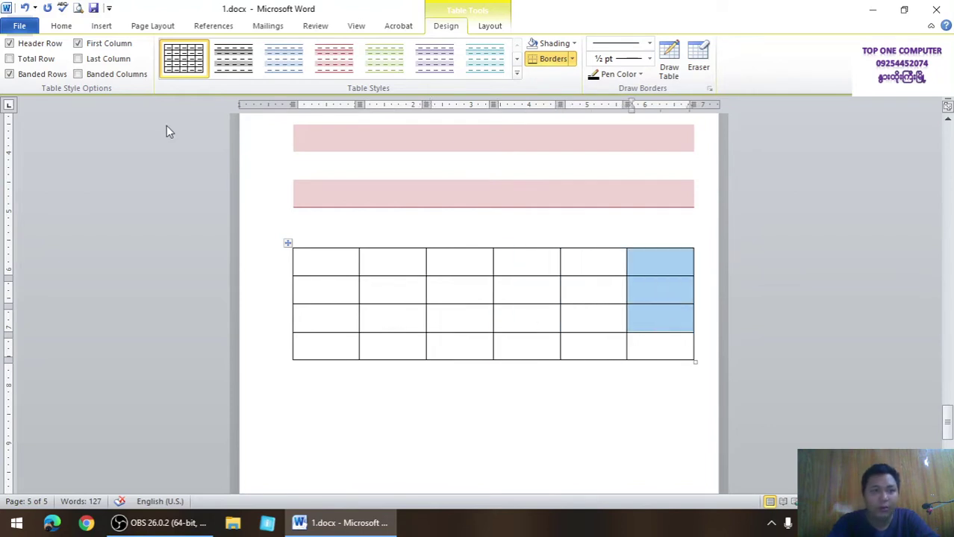
pyautogui.click(336, 272)
# - Narrow the first column, widen the second, and drag the first row's border down
pyautogui.moveTo(359, 256); pyautogui.dragTo(329, 269)
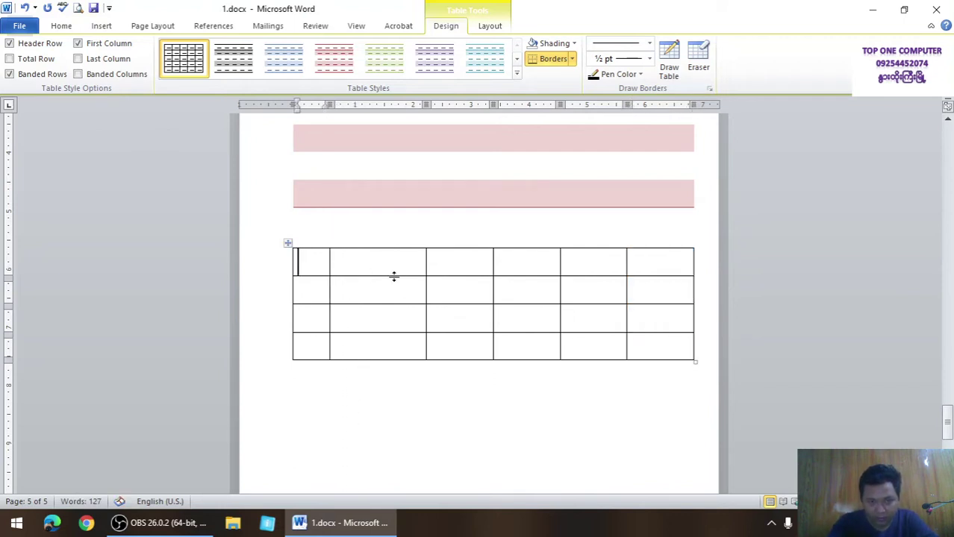
pyautogui.moveTo(426, 266); pyautogui.dragTo(586, 266)
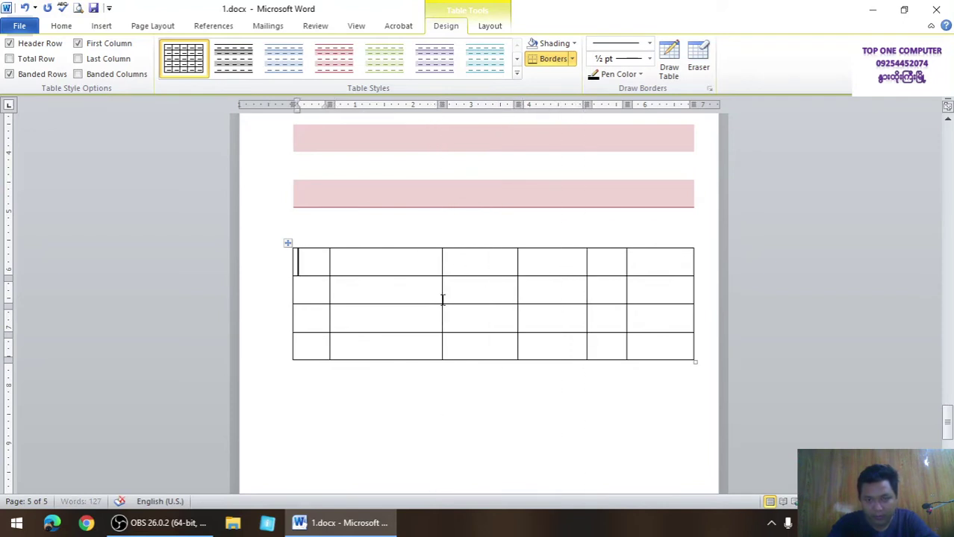
pyautogui.moveTo(303, 275); pyautogui.dragTo(297, 331)
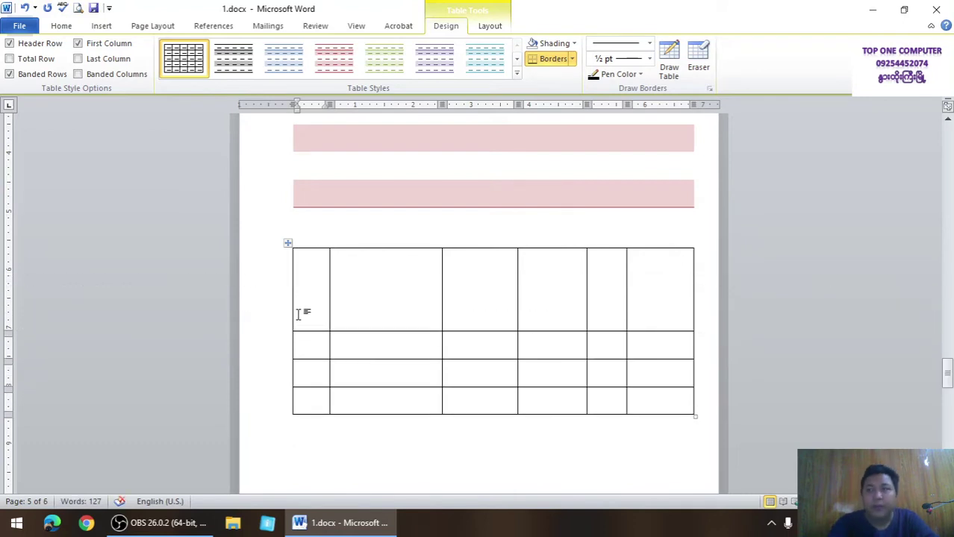
# - Type the heading စဉ် into the first header cell
pyautogui.click(294, 308)
pyautogui.click(304, 297)
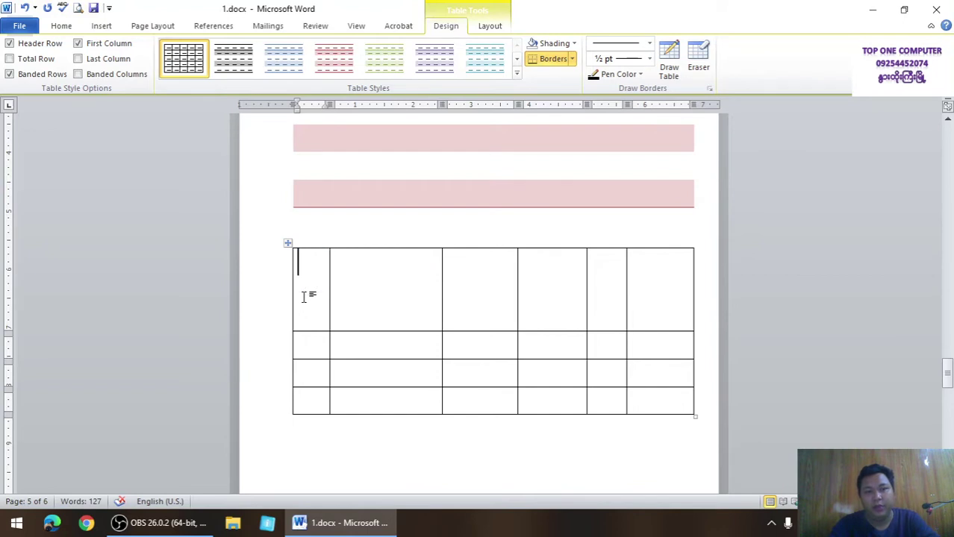
pyautogui.write('D')
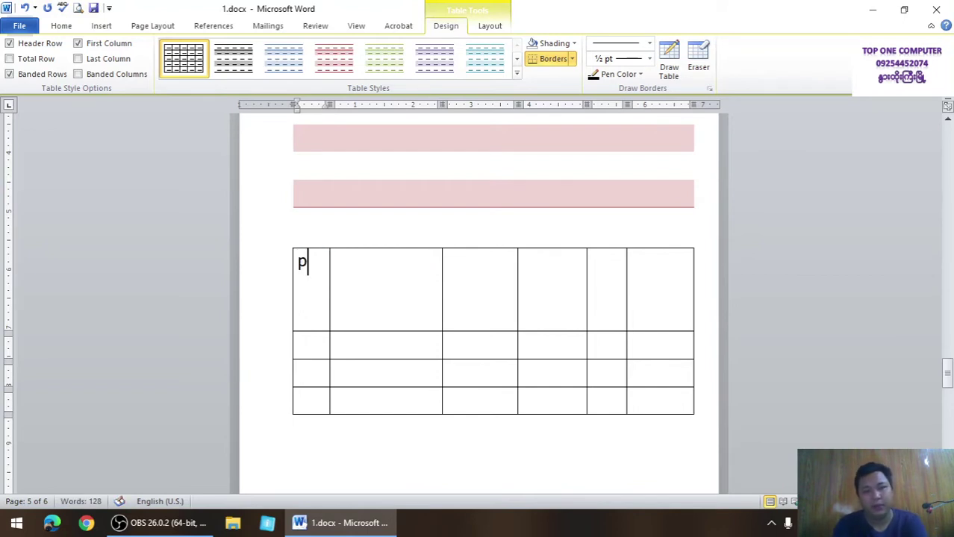
pyautogui.press('BackSpace')
pyautogui.write('၁')
pyautogui.write('ဉ်')
# - Add the headings အကြောင်းအရာ and မှတ်ချက် in the following header cells
pyautogui.press('Tab')
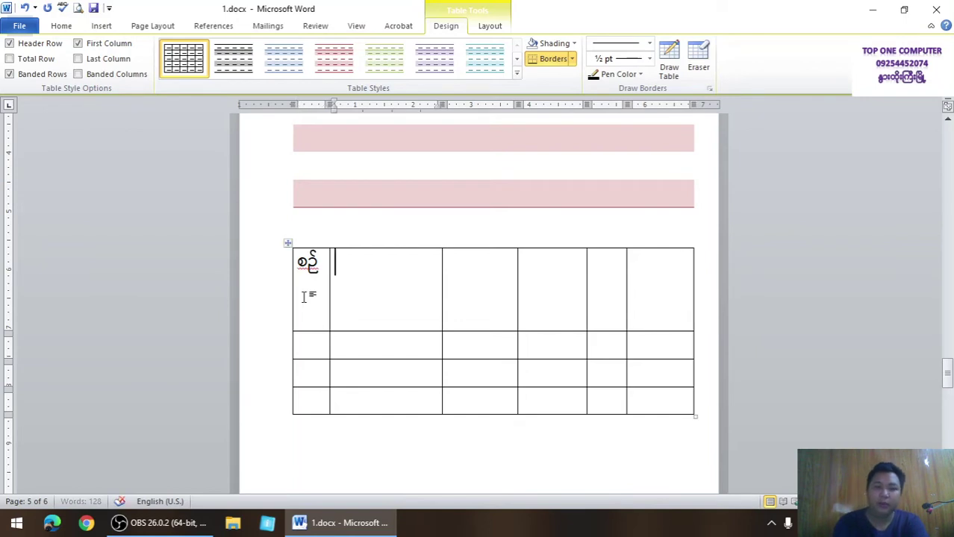
pyautogui.write('အကြောင်း')
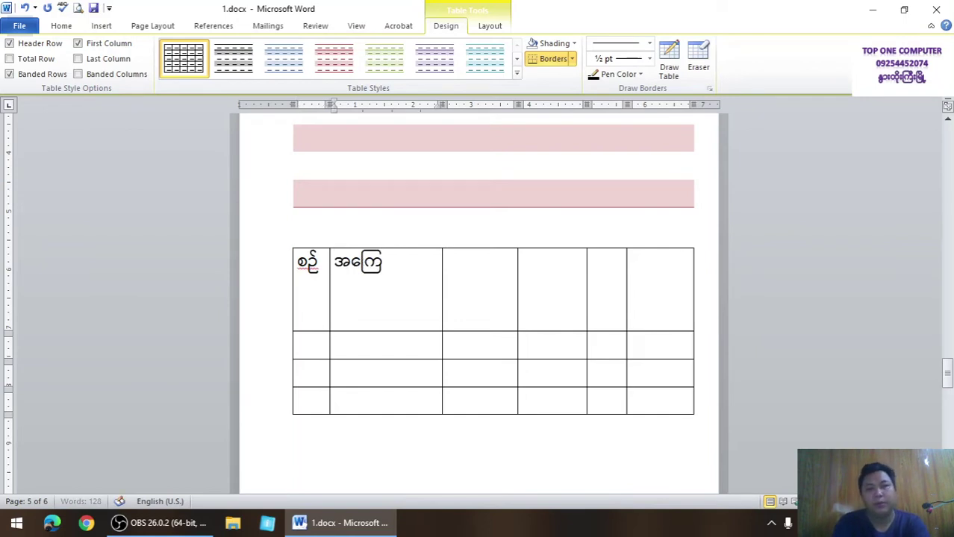
pyautogui.write('အ')
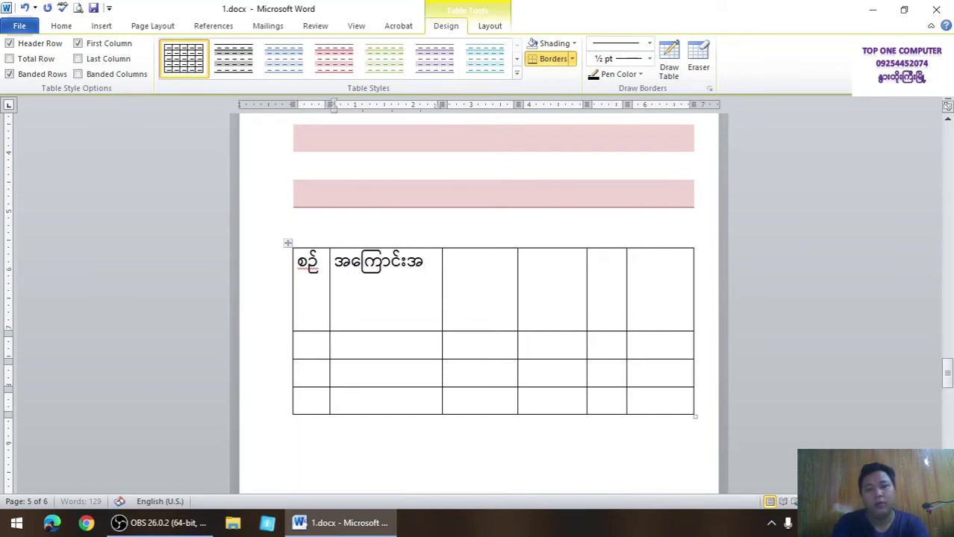
pyautogui.write('ရာ')
pyautogui.press('Tab')
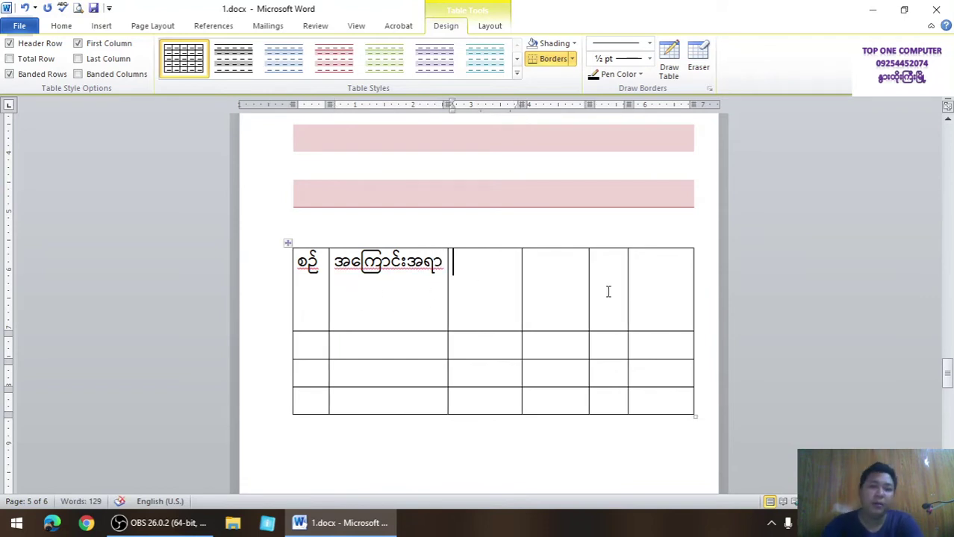
pyautogui.write('မှ')
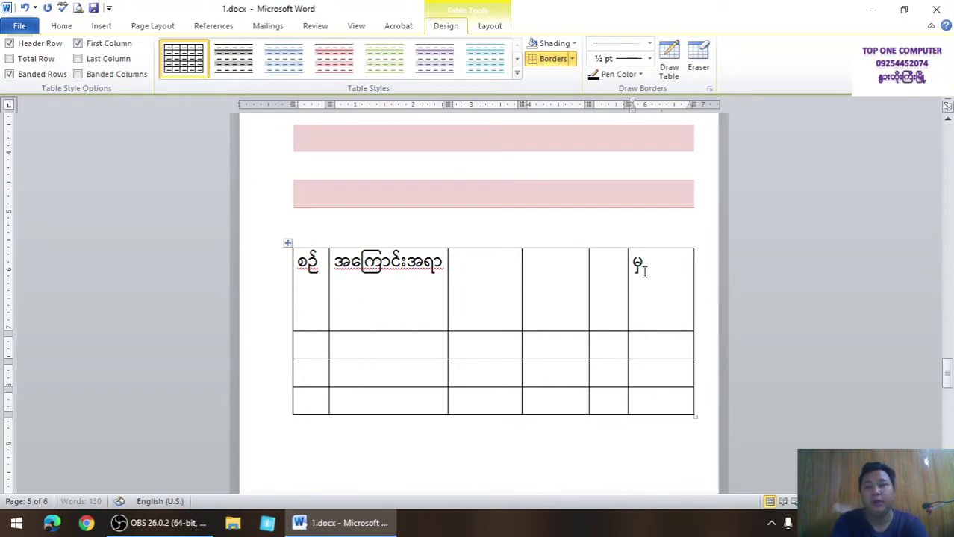
pyautogui.write('တ်ချ')
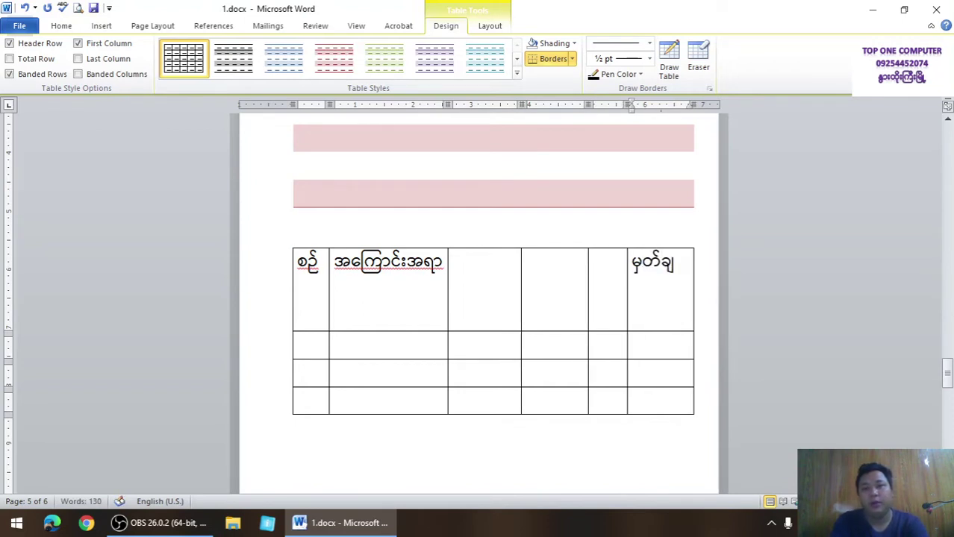
pyautogui.write('က်')
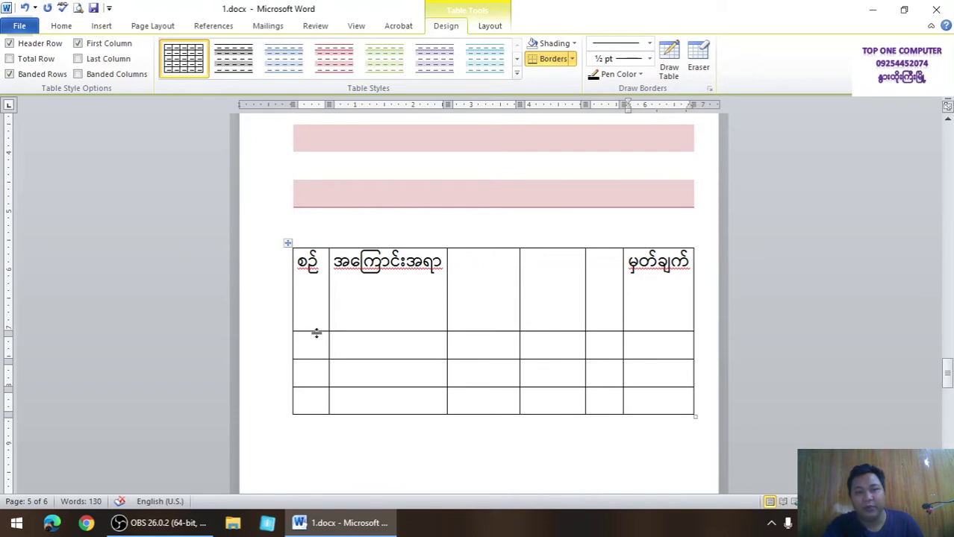
# - Shorten the header row, heighten the lower rows, and check the result in Print Preview
pyautogui.moveTo(316, 337)
pyautogui.mouseDown()
pyautogui.moveTo(327, 291)
pyautogui.moveTo(320, 351)
pyautogui.mouseUp()
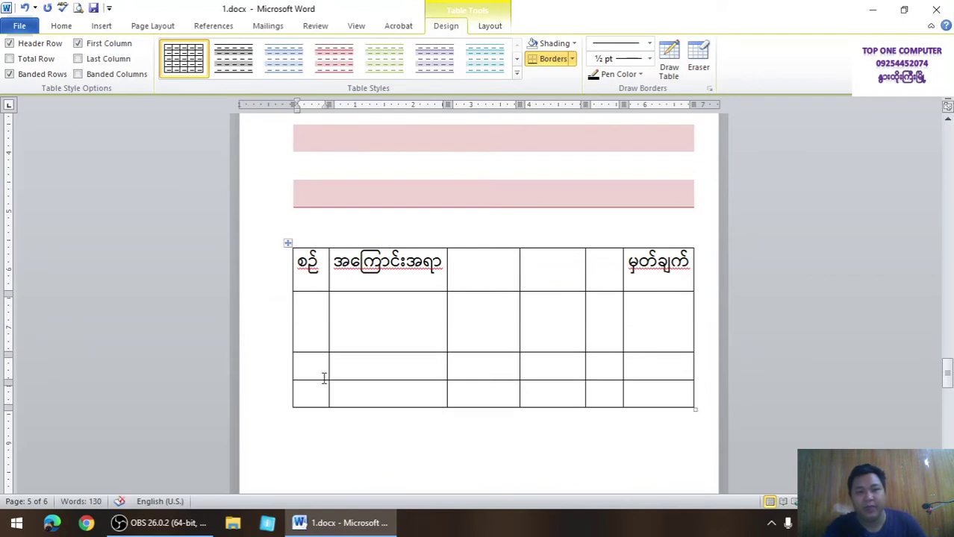
pyautogui.moveTo(321, 380); pyautogui.dragTo(322, 398)
pyautogui.scroll(-2, 362, 366)
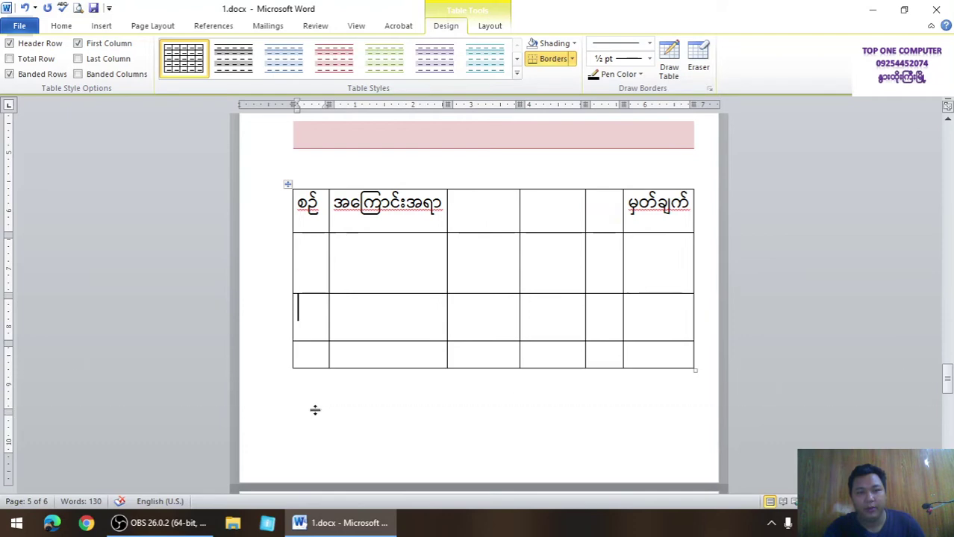
pyautogui.moveTo(318, 367); pyautogui.dragTo(316, 409)
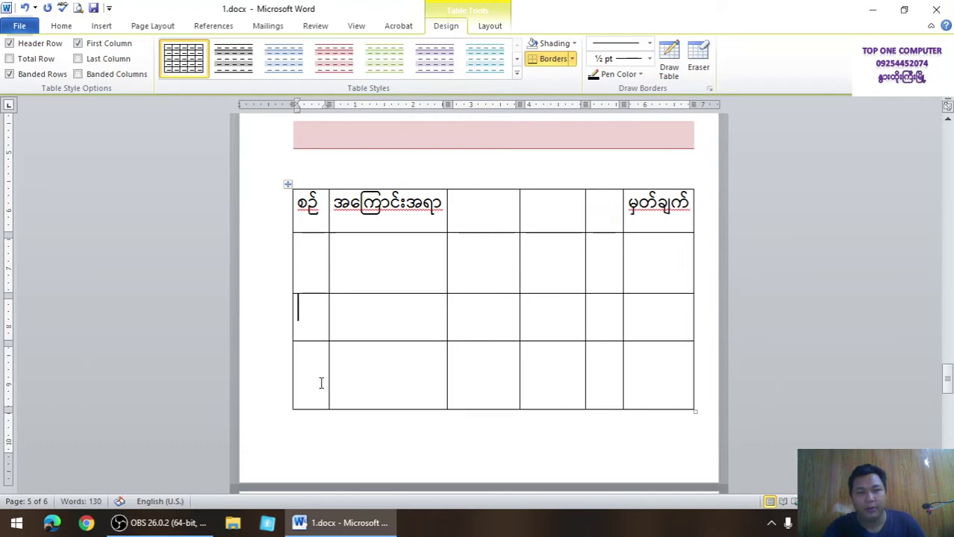
pyautogui.click(78, 8)
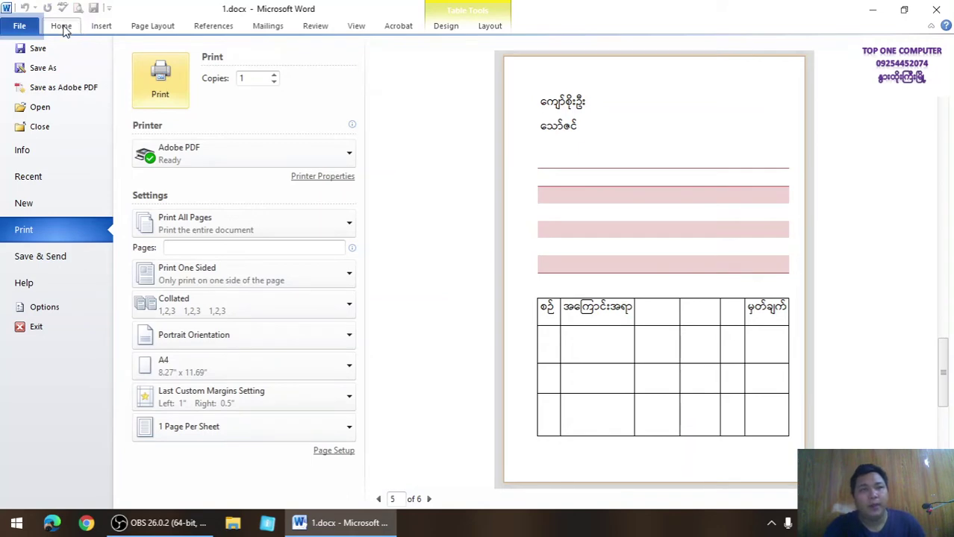
pyautogui.click(63, 26)
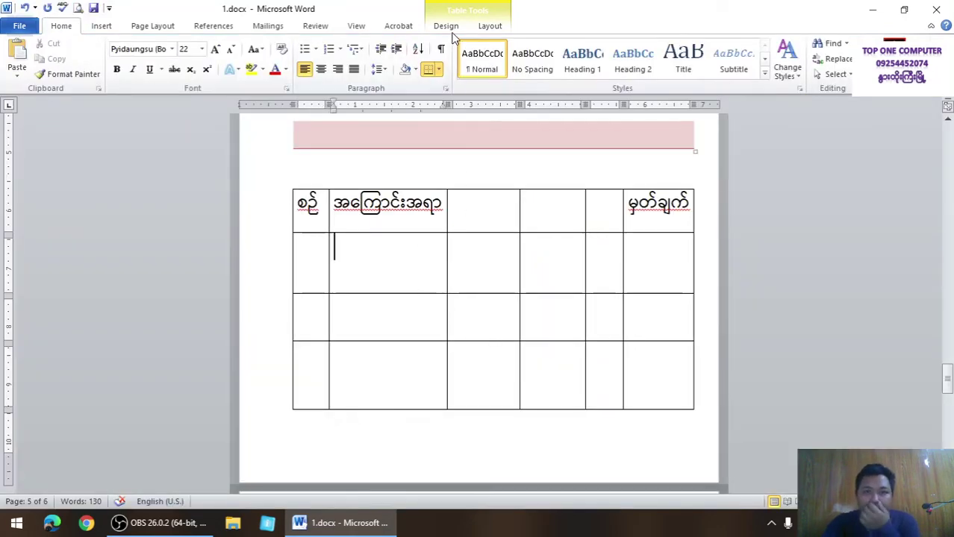
# - Browse the Table Design styles and border options without applying any
pyautogui.click(447, 26)
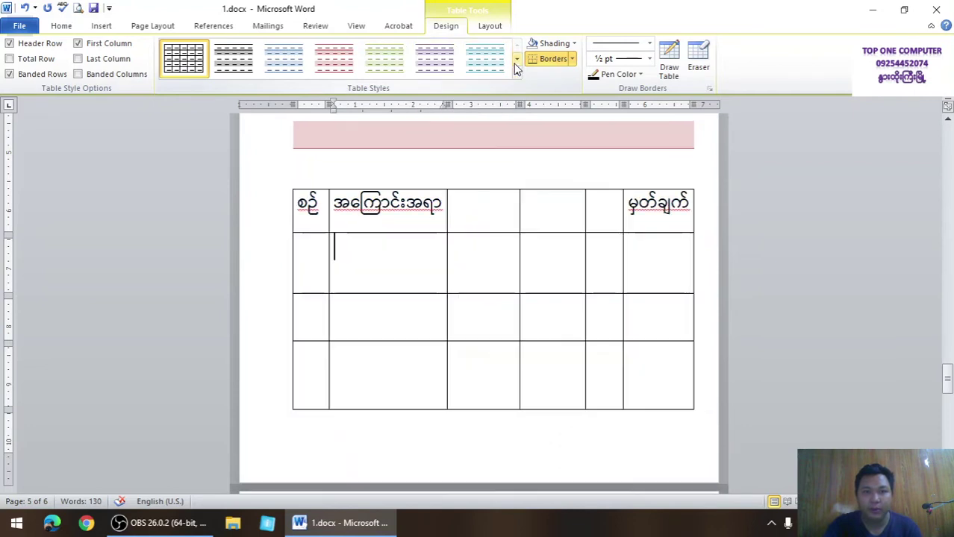
pyautogui.click(515, 64)
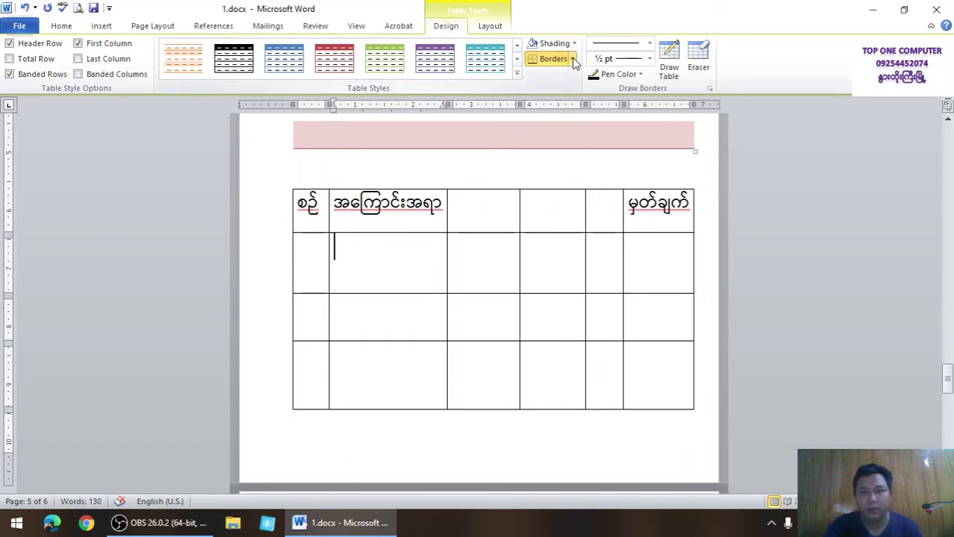
pyautogui.click(572, 59)
pyautogui.click(574, 61)
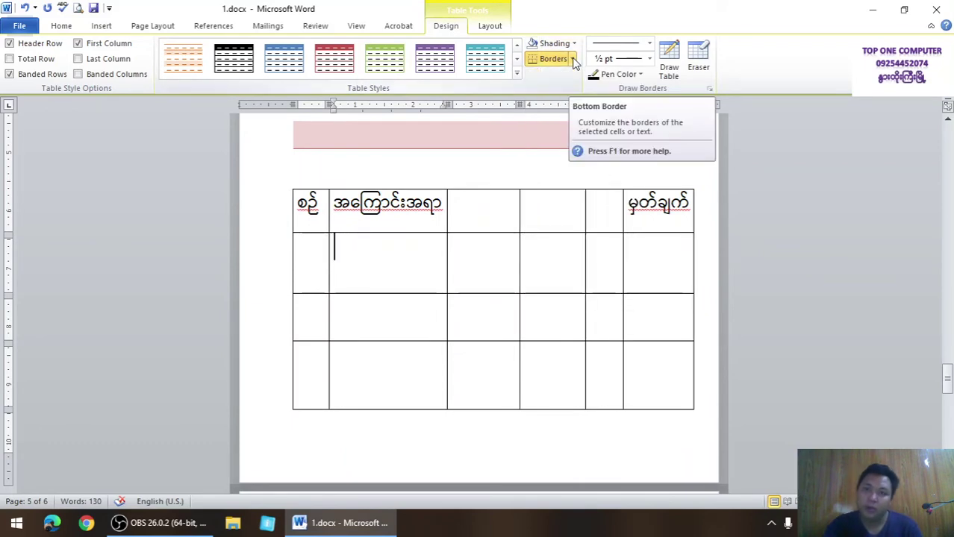
pyautogui.scroll(-10, 517, 340)
pyautogui.scroll(3, 516, 340)
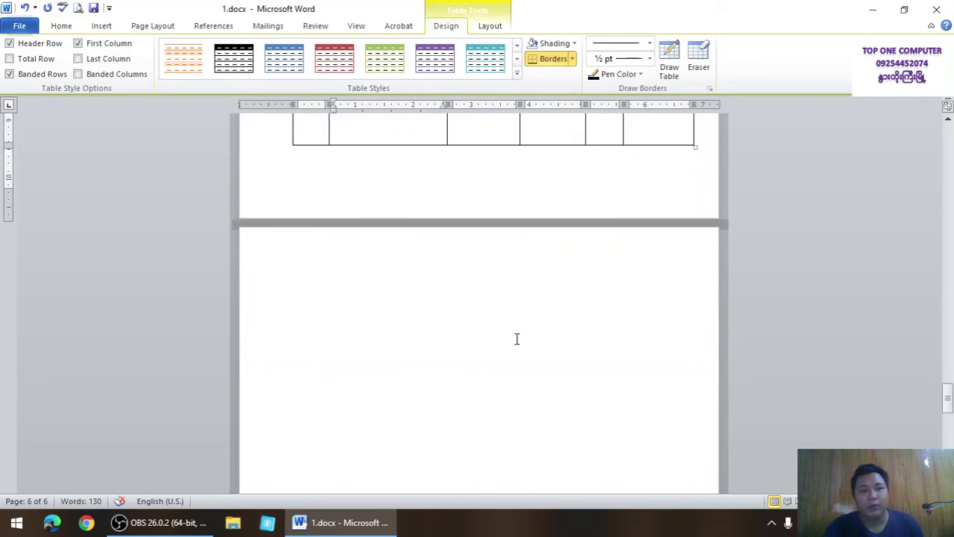
pyautogui.click(61, 26)
pyautogui.scroll(4, 363, 283)
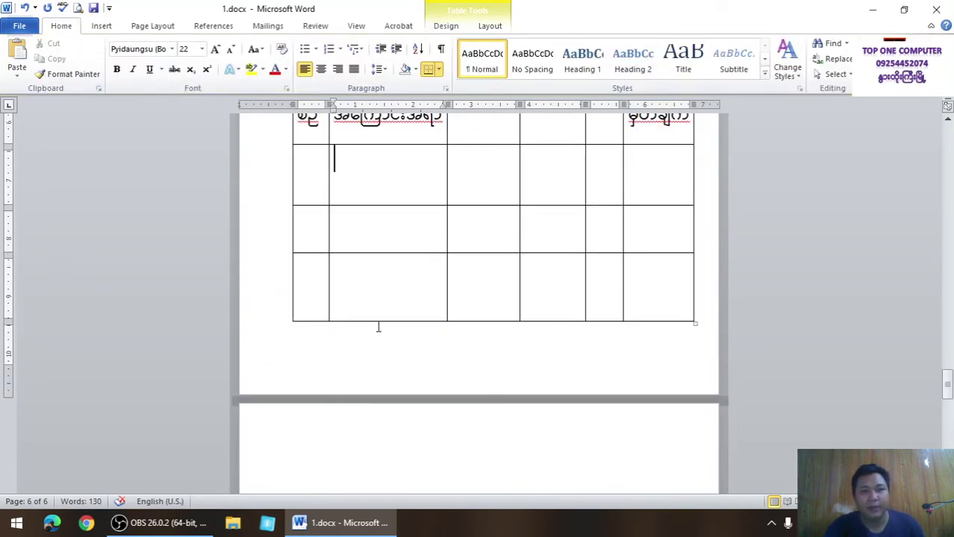
pyautogui.scroll(2, 379, 326)
# - With Draw Table, split columns two and three vertically and row two's middle cells horizontally
pyautogui.click(97, 26)
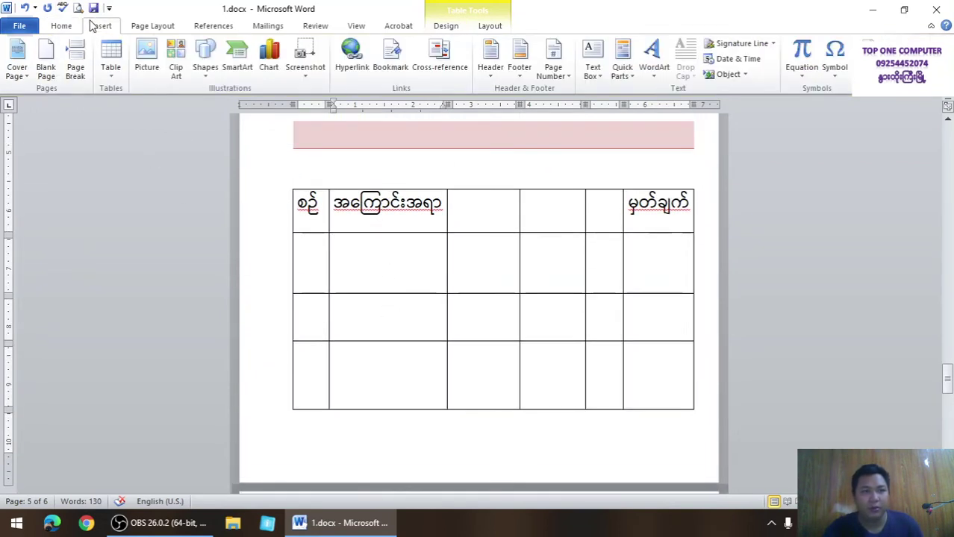
pyautogui.click(110, 75)
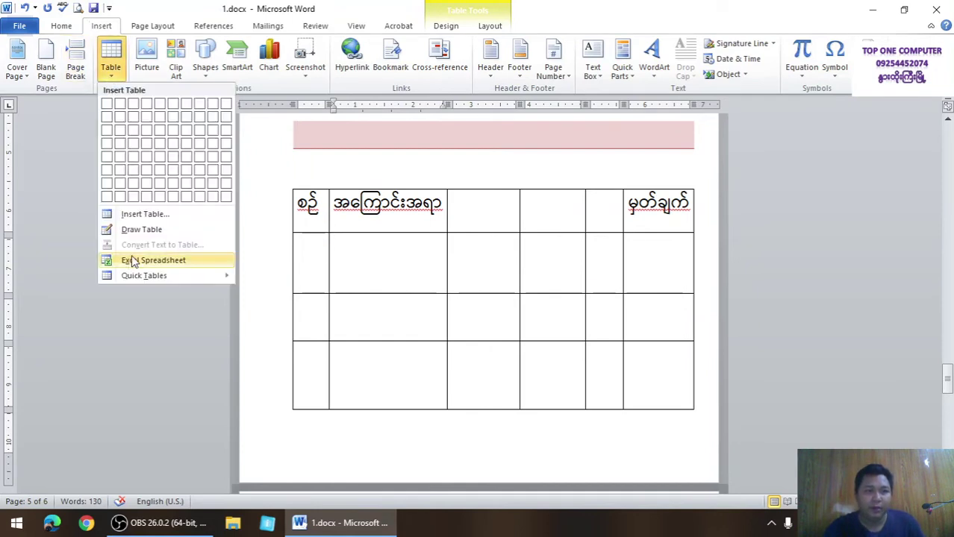
pyautogui.click(141, 230)
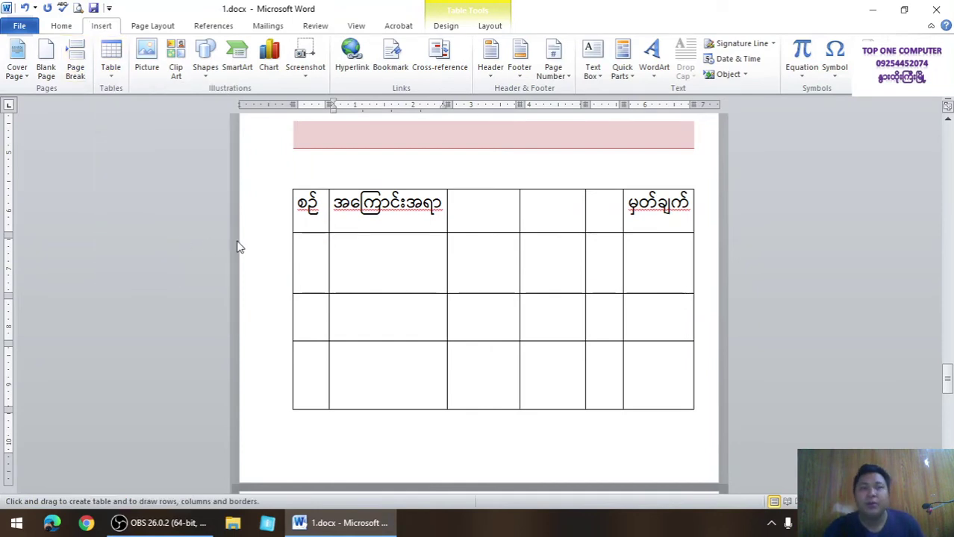
pyautogui.moveTo(377, 233); pyautogui.dragTo(380, 388)
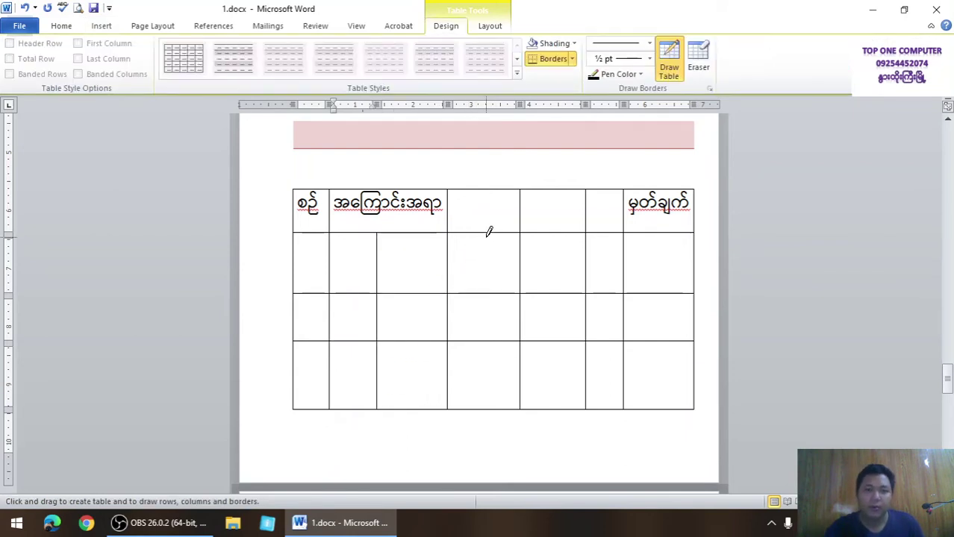
pyautogui.moveTo(485, 233); pyautogui.dragTo(480, 406)
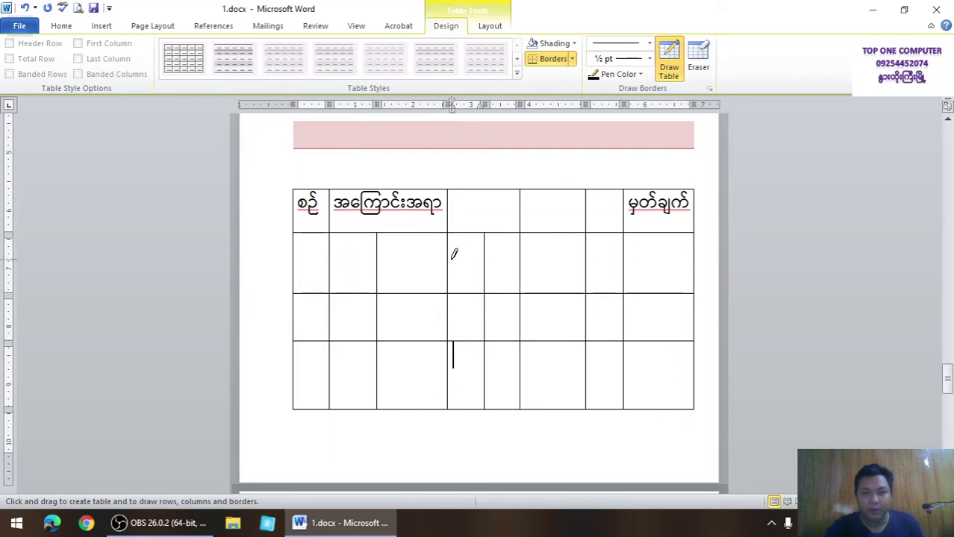
pyautogui.moveTo(452, 258); pyautogui.dragTo(606, 258)
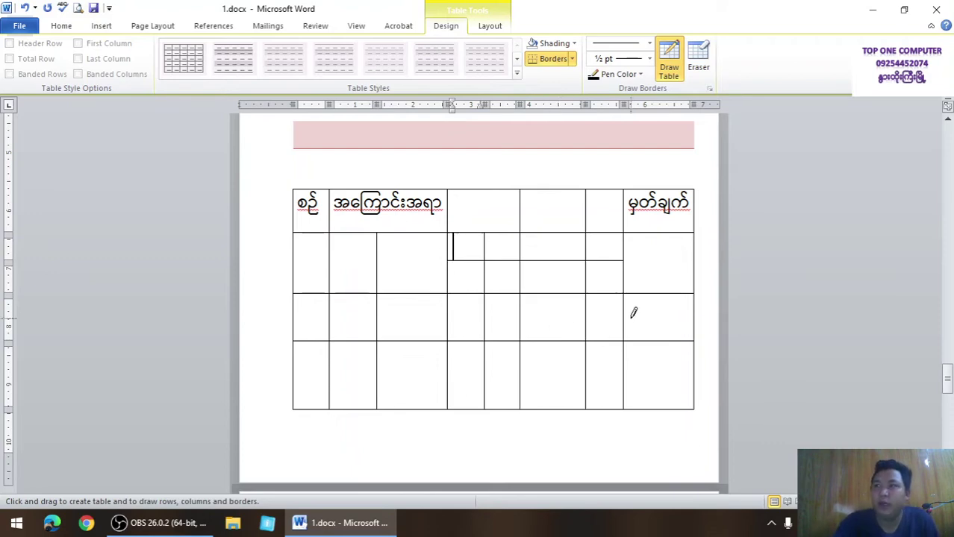
# - Draw a small three-column table on the blank next page
pyautogui.scroll(-3, 632, 310)
pyautogui.scroll(-5, 631, 314)
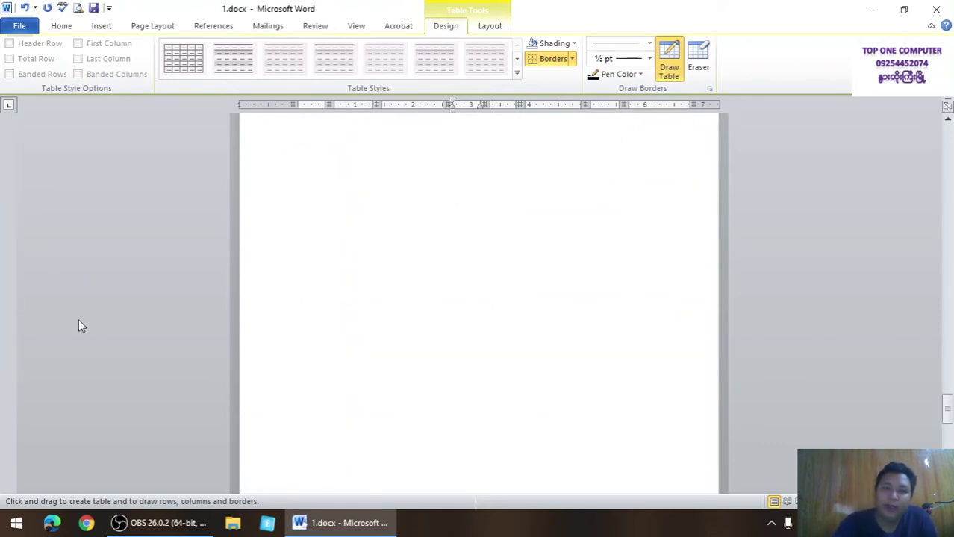
pyautogui.moveTo(298, 172)
pyautogui.mouseDown()
pyautogui.moveTo(306, 175)
pyautogui.moveTo(332, 399)
pyautogui.mouseUp()
pyautogui.moveTo(333, 168); pyautogui.dragTo(407, 278)
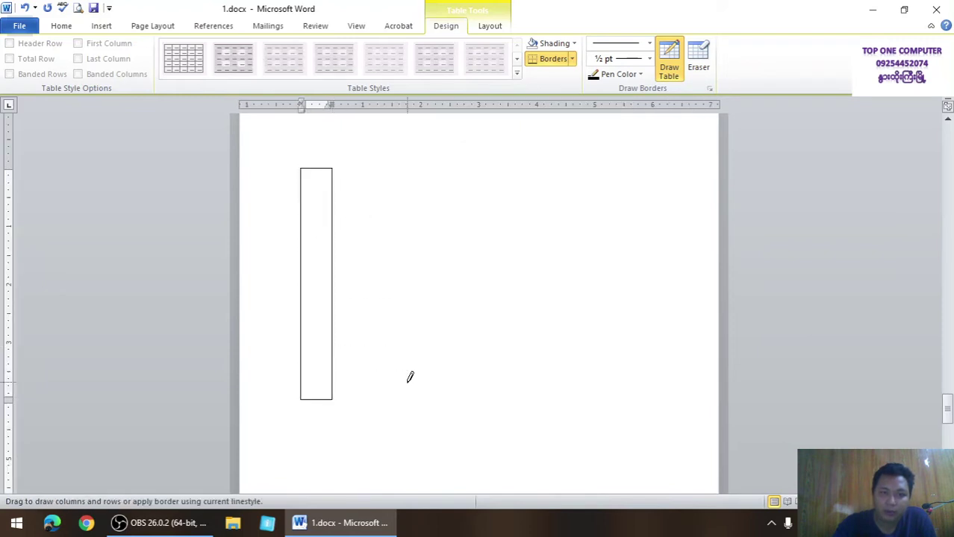
pyautogui.moveTo(409, 396); pyautogui.dragTo(408, 398)
pyautogui.moveTo(410, 169); pyautogui.dragTo(529, 257)
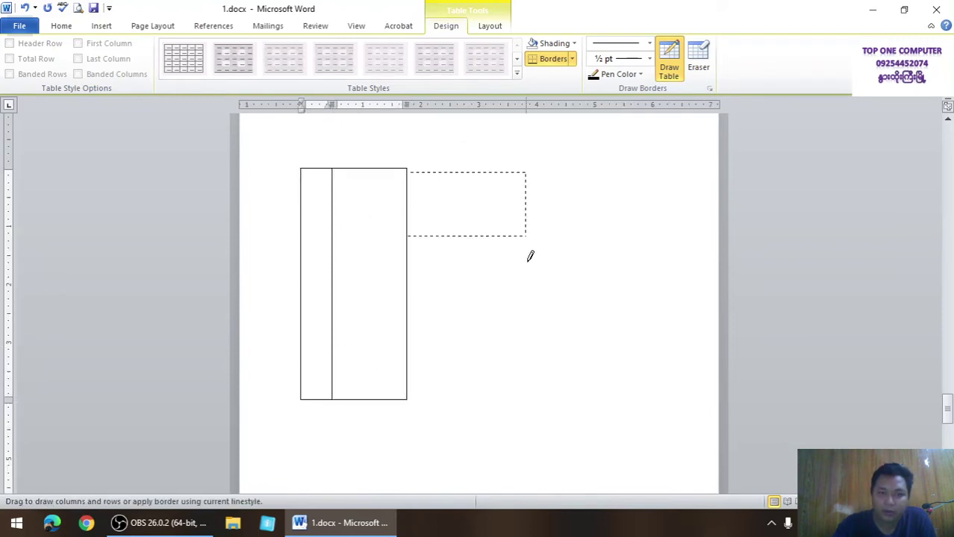
pyautogui.moveTo(530, 389); pyautogui.dragTo(530, 392)
# - Split the main table's third column again and extend row two's horizontal split leftward
pyautogui.scroll(4, 517, 373)
pyautogui.scroll(6, 517, 373)
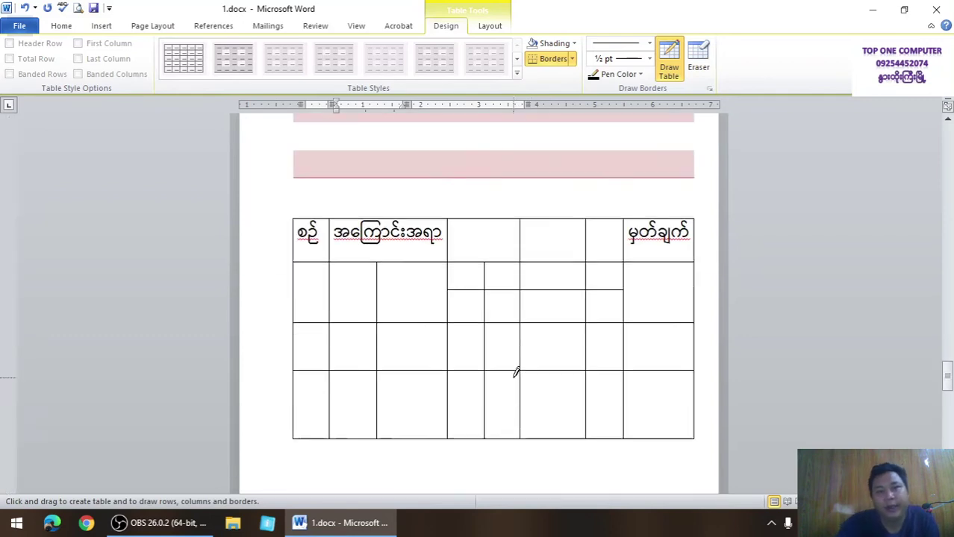
pyautogui.scroll(3, 516, 370)
pyautogui.scroll(-3, 544, 333)
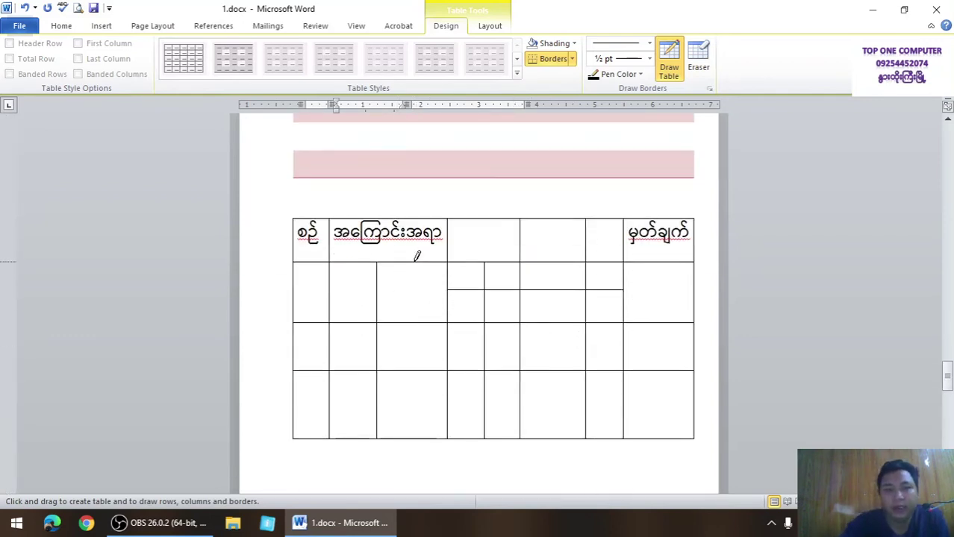
pyautogui.moveTo(409, 269); pyautogui.dragTo(412, 410)
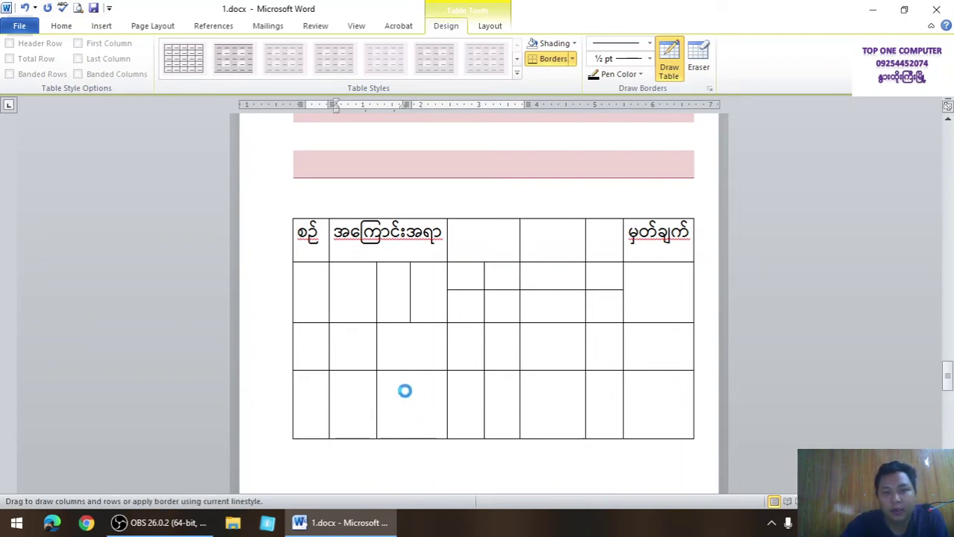
pyautogui.moveTo(335, 289); pyautogui.dragTo(430, 290)
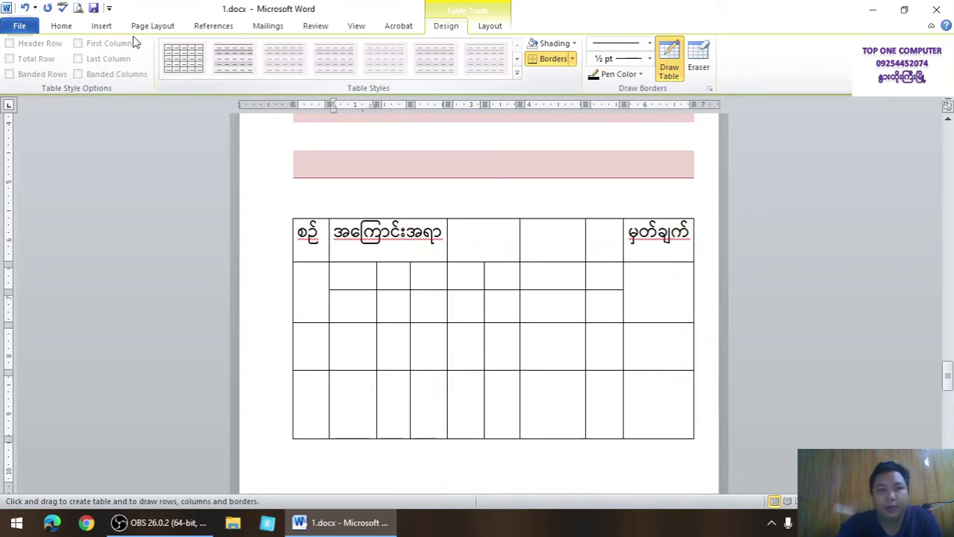
# - Open and dismiss the Insert Table options and the table's shortcut menu without changes
pyautogui.click(103, 27)
pyautogui.click(126, 74)
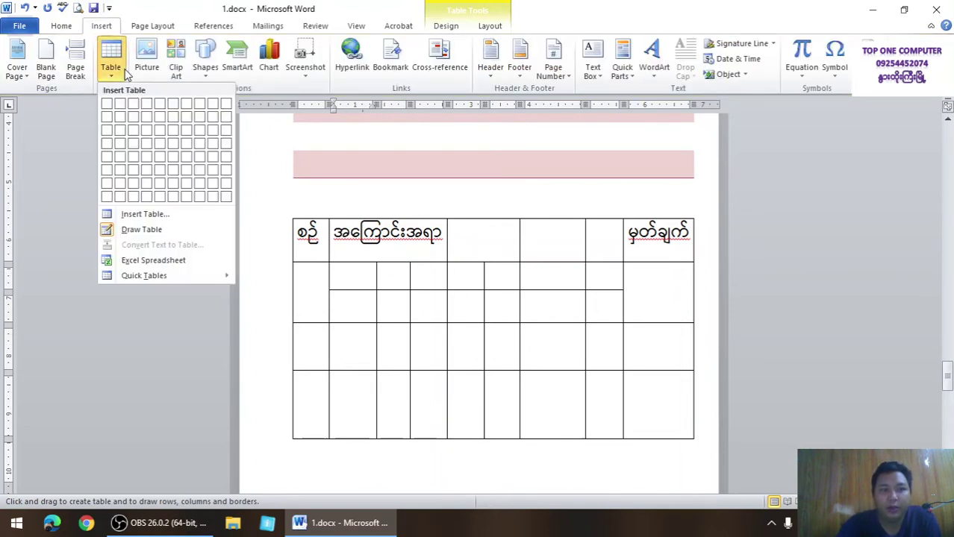
pyautogui.click(193, 322)
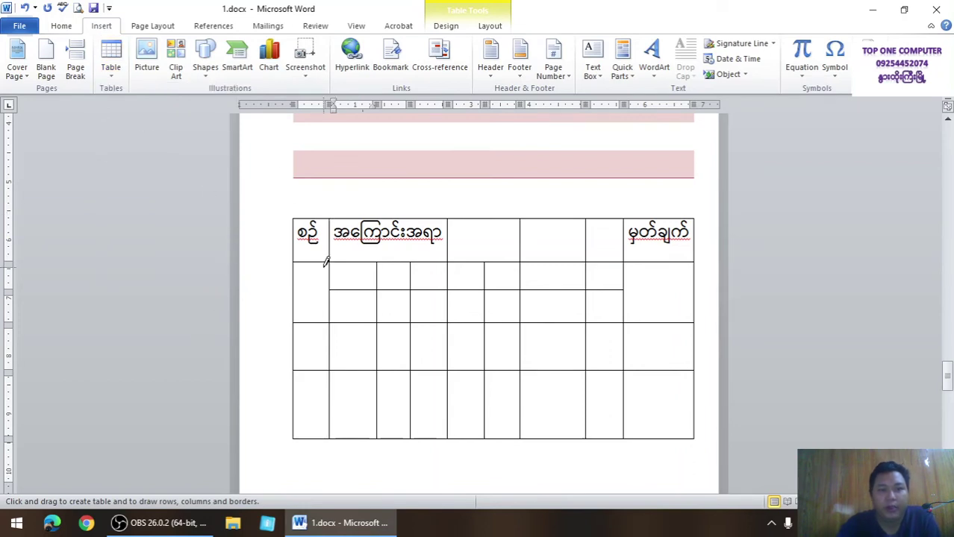
pyautogui.click(766, 225)
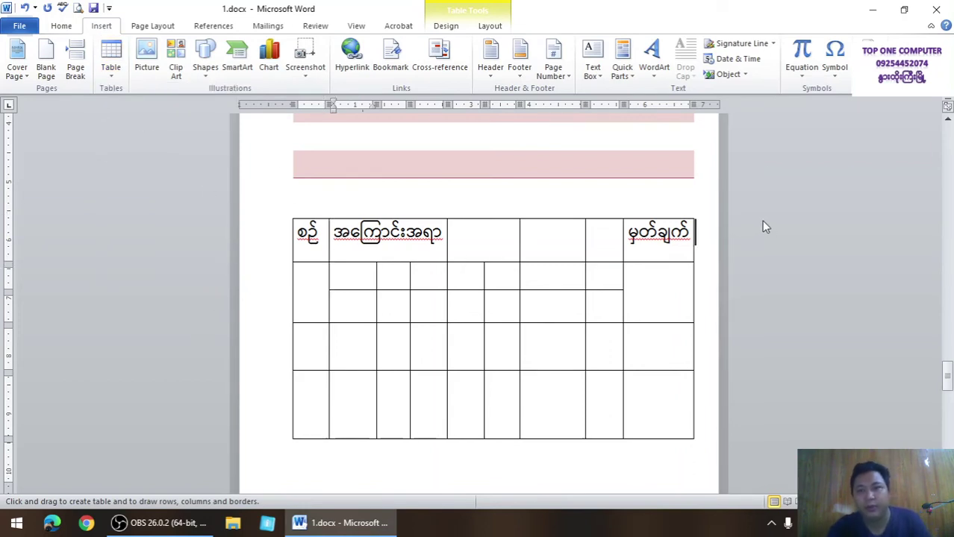
pyautogui.rightClick(766, 225)
pyautogui.click(194, 165)
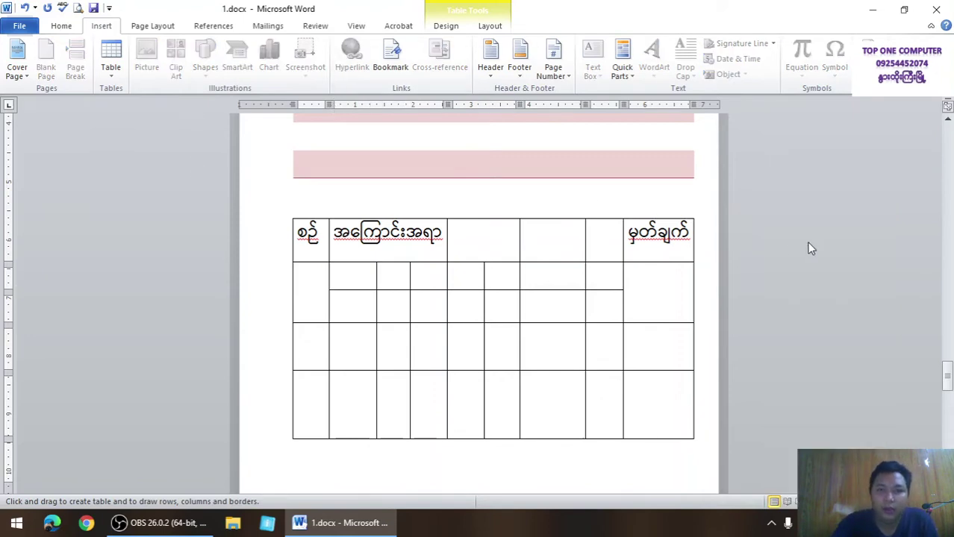
pyautogui.click(110, 60)
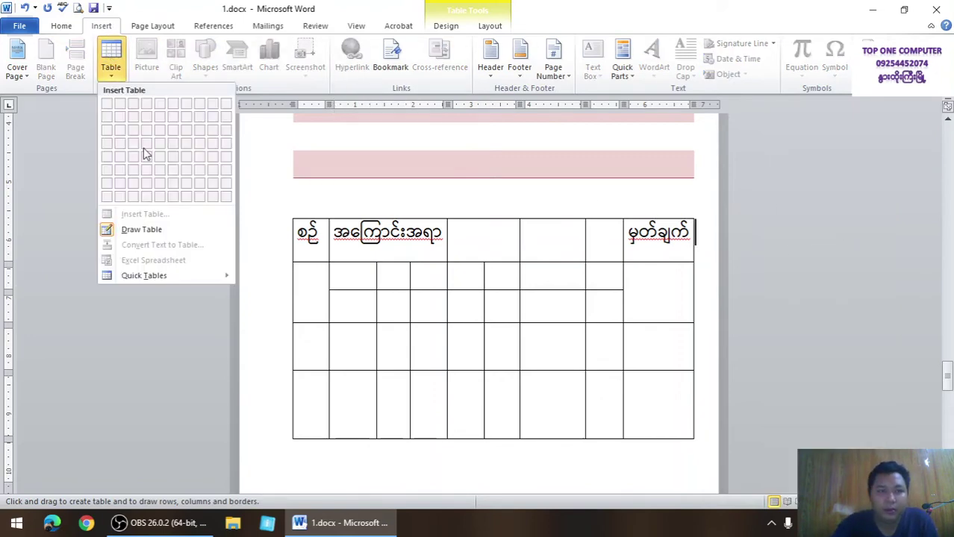
pyautogui.click(157, 236)
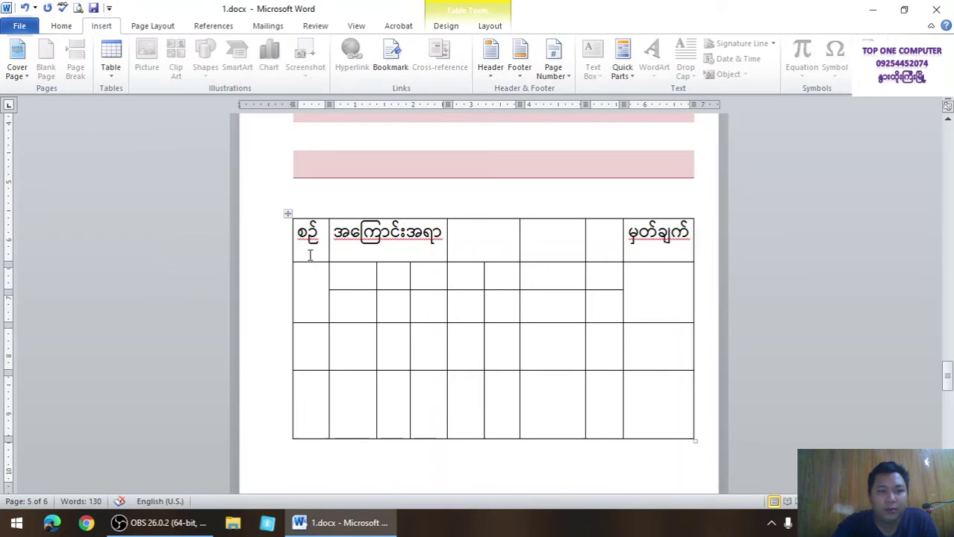
pyautogui.click(111, 63)
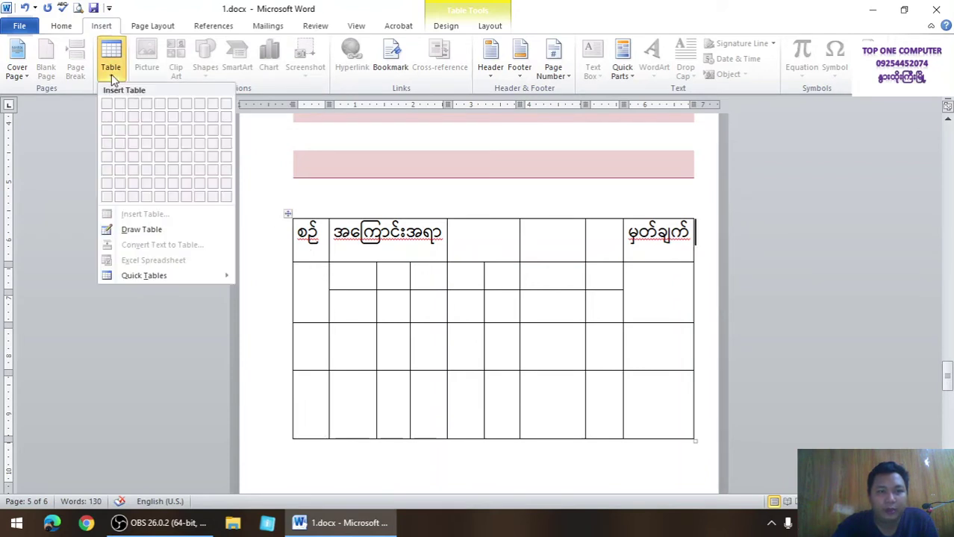
pyautogui.click(495, 213)
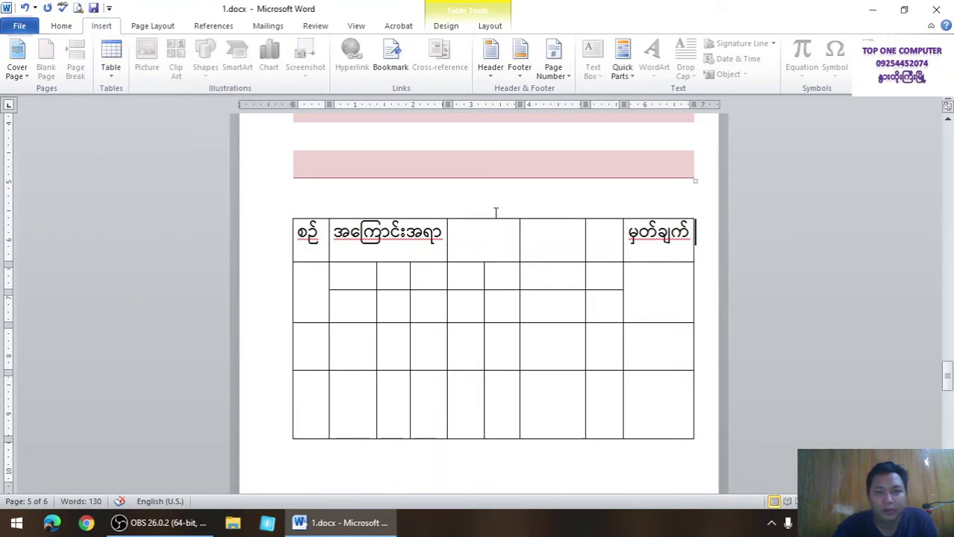
# - Scroll to the next page and reopen, then close, the table options
pyautogui.click(118, 78)
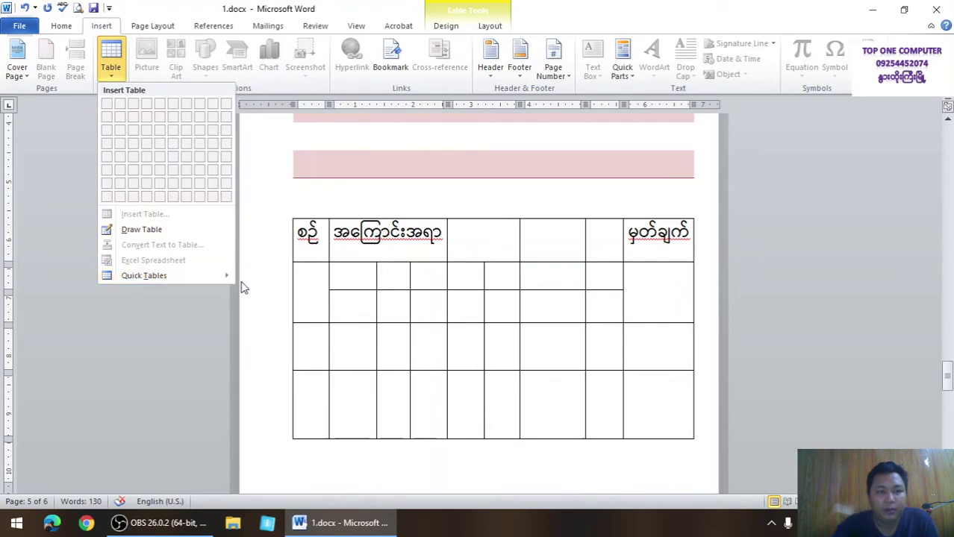
pyautogui.scroll(-4, 282, 376)
pyautogui.scroll(-4, 312, 381)
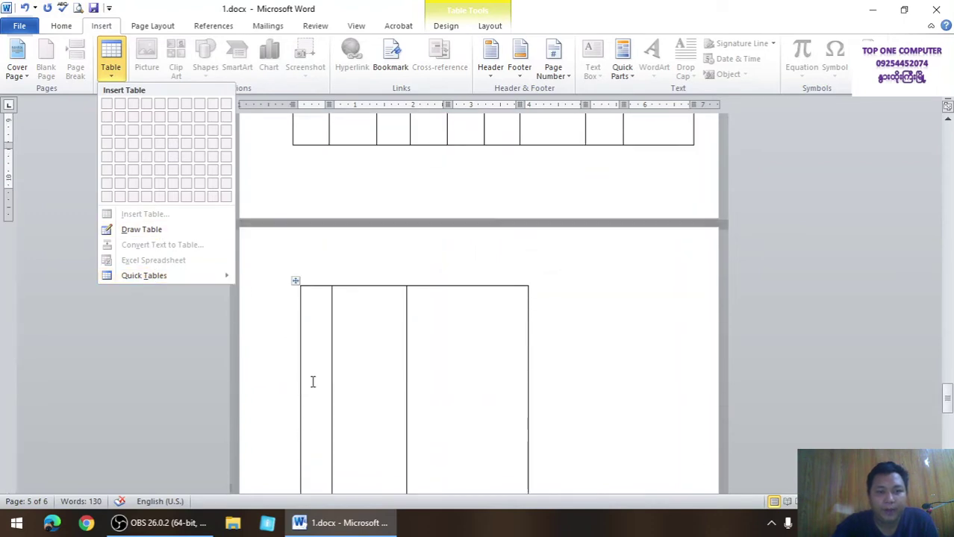
pyautogui.scroll(-4, 313, 382)
pyautogui.scroll(-4, 313, 348)
pyautogui.click(313, 348)
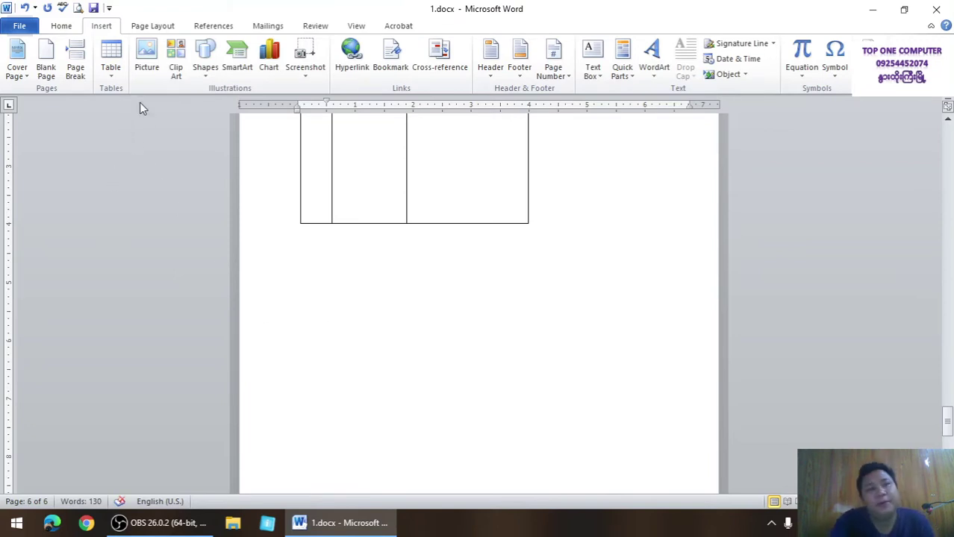
pyautogui.click(116, 76)
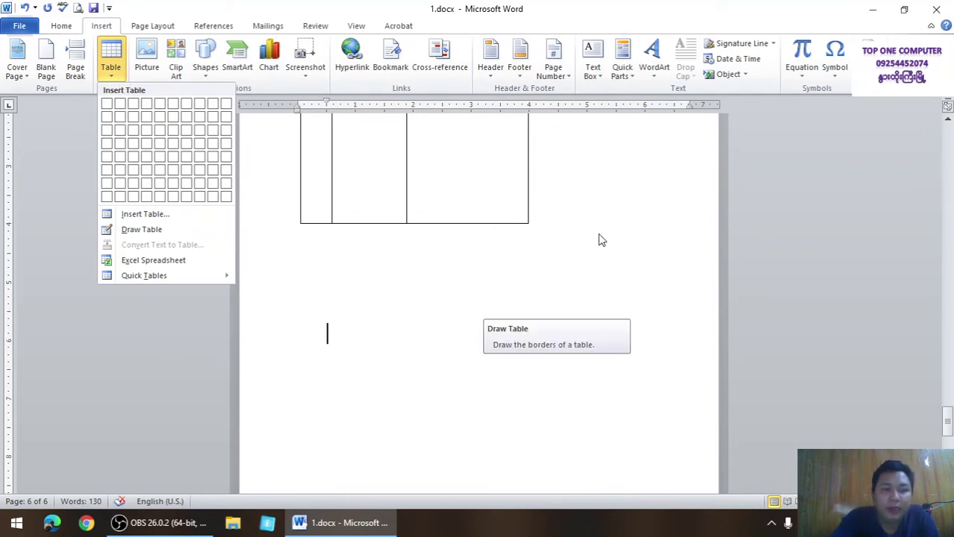
pyautogui.click(322, 286)
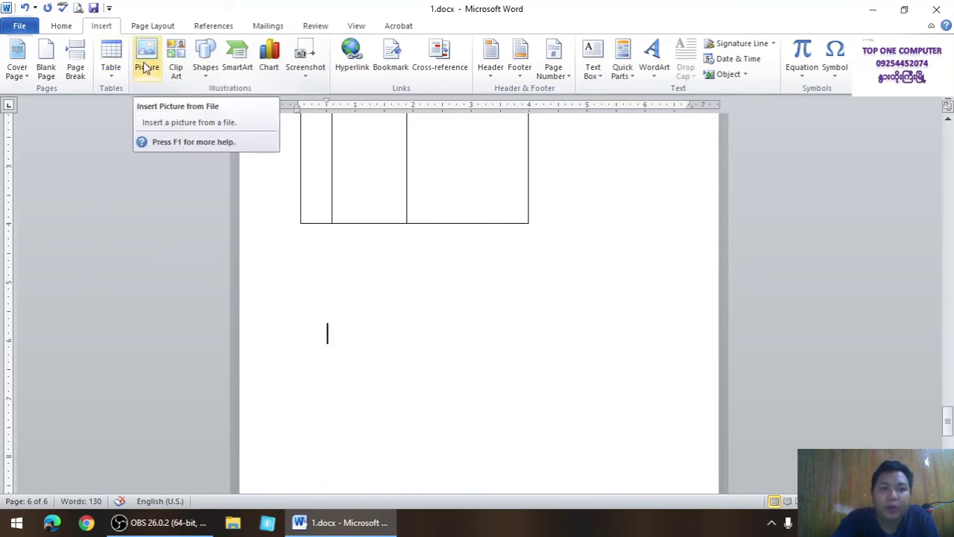
# - Delete the three-column table via its right-click Delete Table command
pyautogui.scroll(3, 404, 251)
pyautogui.scroll(3, 402, 249)
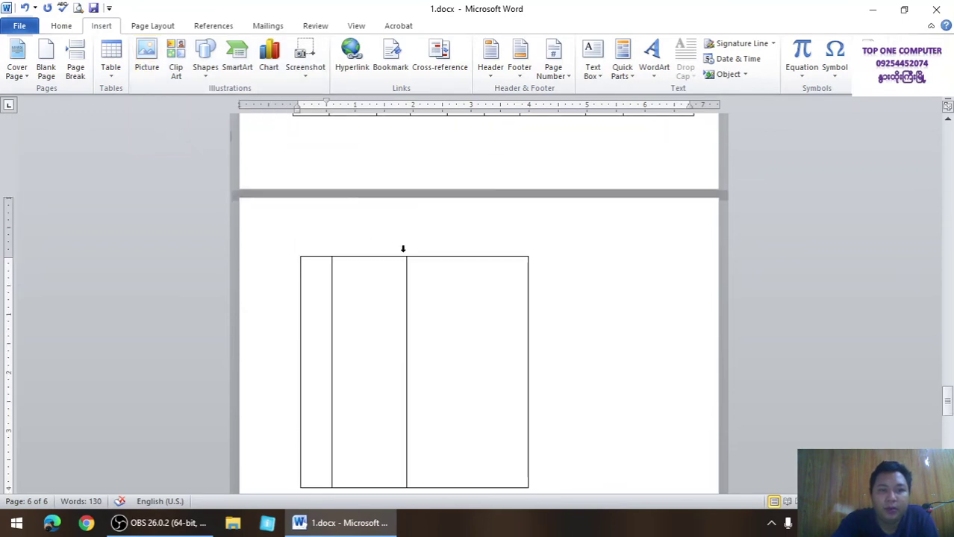
pyautogui.click(297, 256)
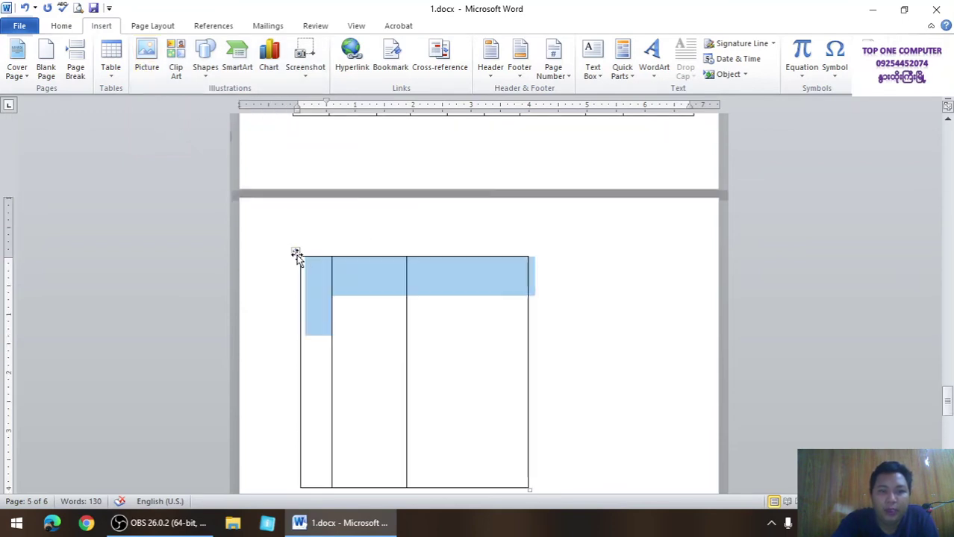
pyautogui.rightClick(298, 256)
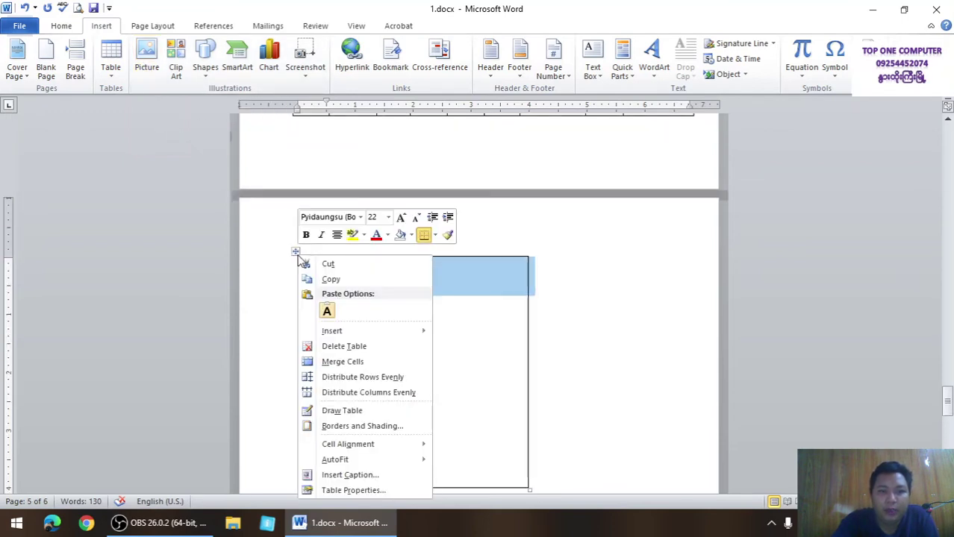
pyautogui.click(358, 346)
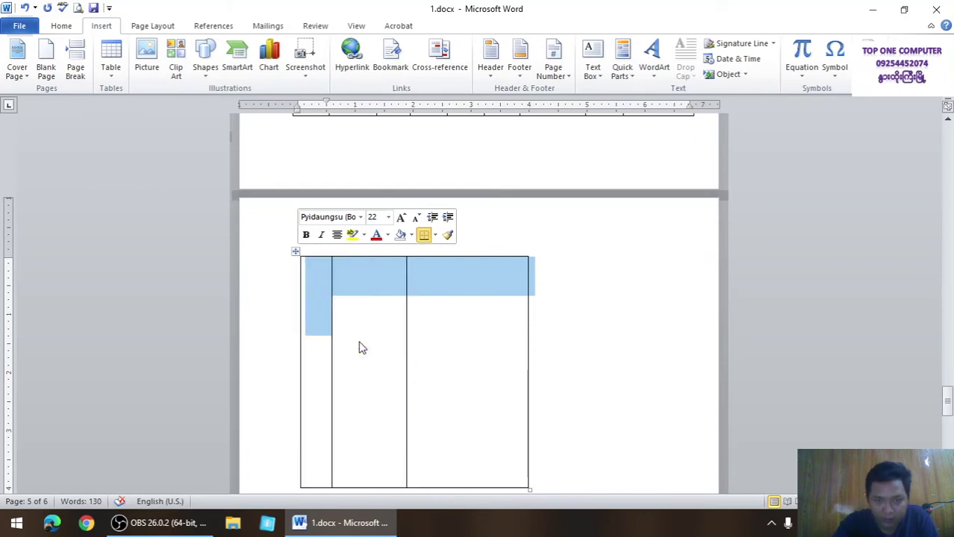
# - Insert the picture MM Typing.PNG from D:\Data into the document
pyautogui.click(149, 75)
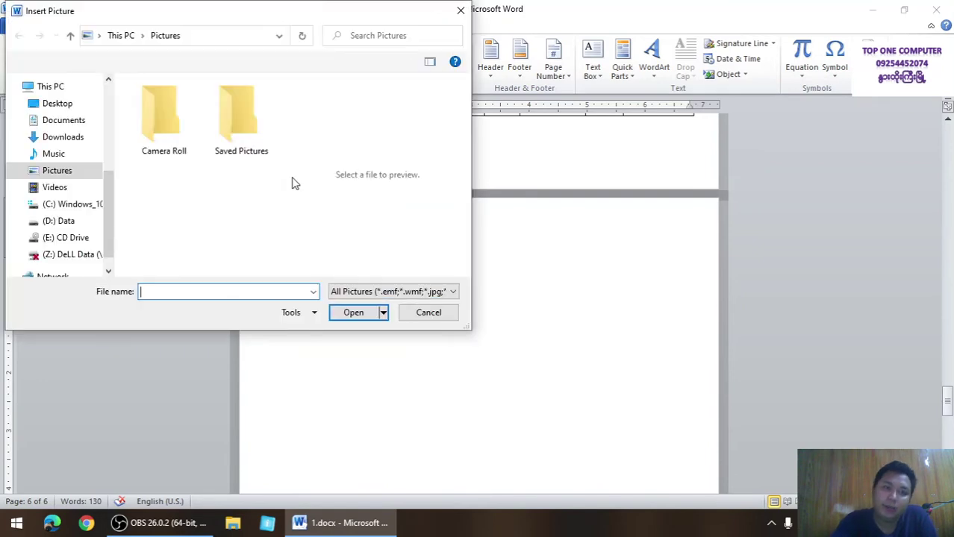
pyautogui.click(74, 224)
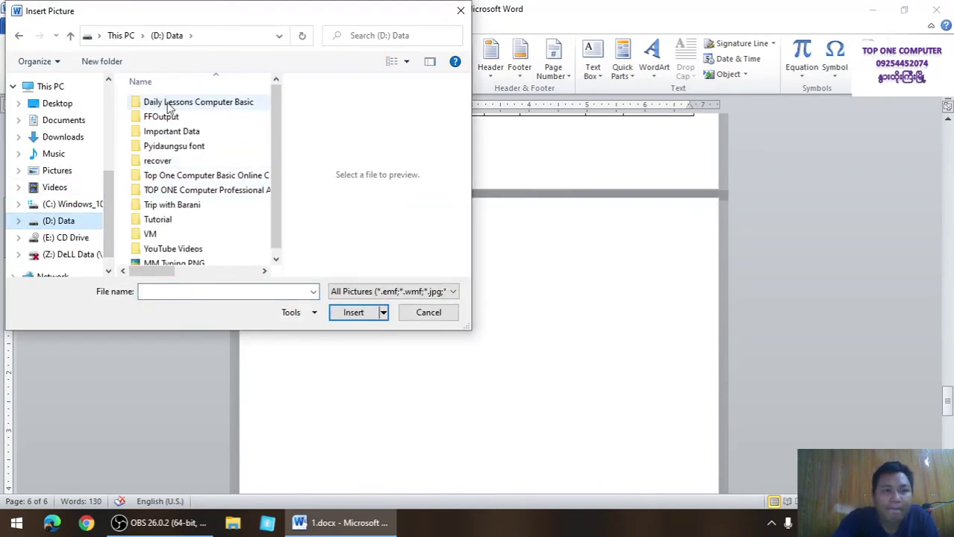
pyautogui.doubleClick(168, 105)
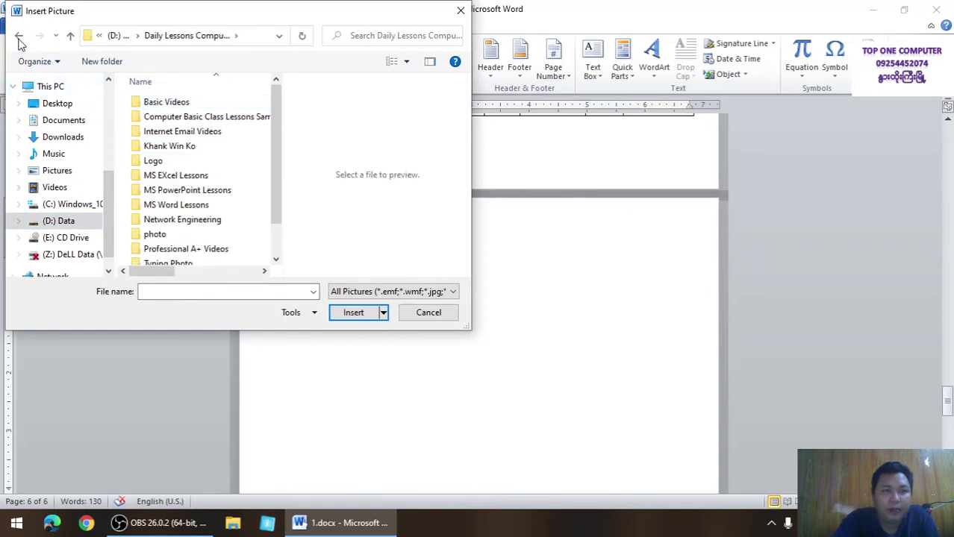
pyautogui.hotkey('alt', 'Left')
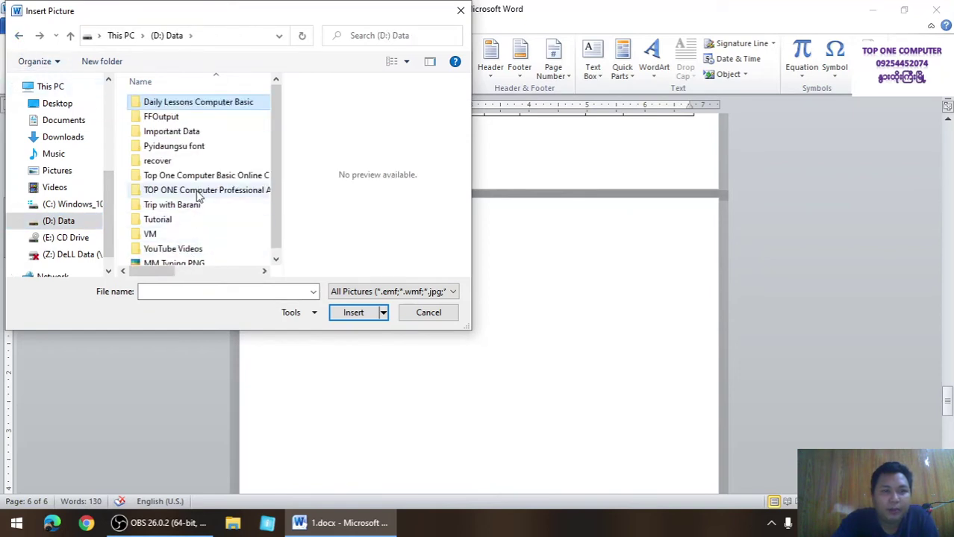
pyautogui.click(196, 262)
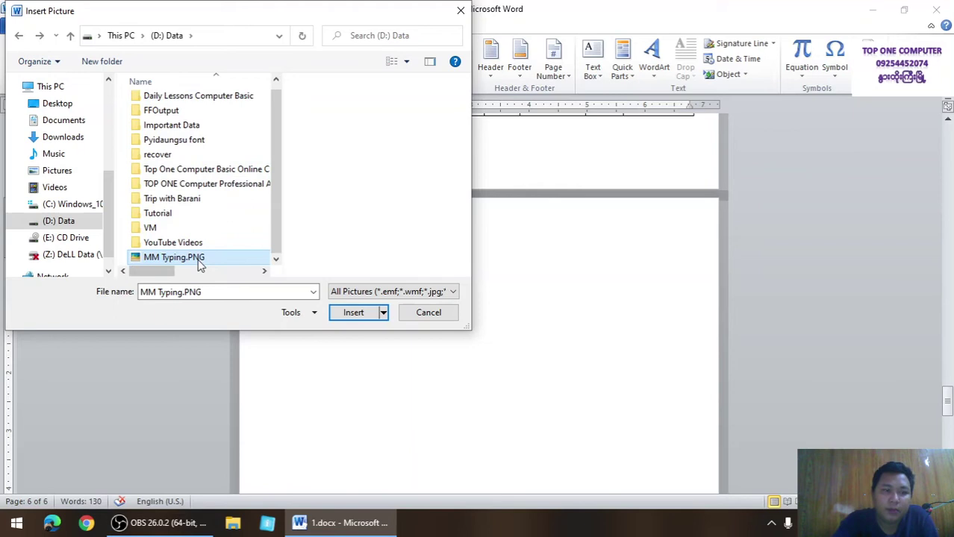
pyautogui.click(354, 312)
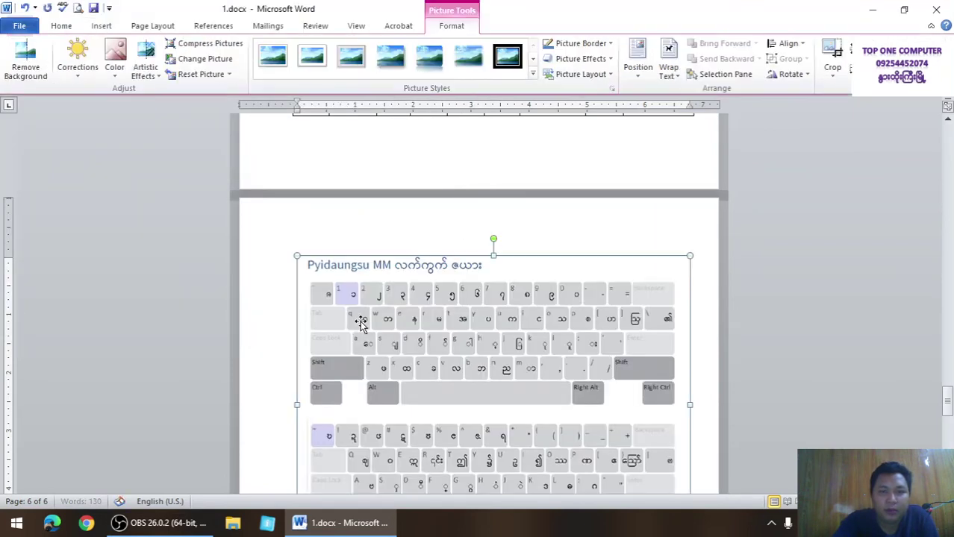
# - Click back inside the table and bring up its design formatting options
pyautogui.scroll(-3, 361, 320)
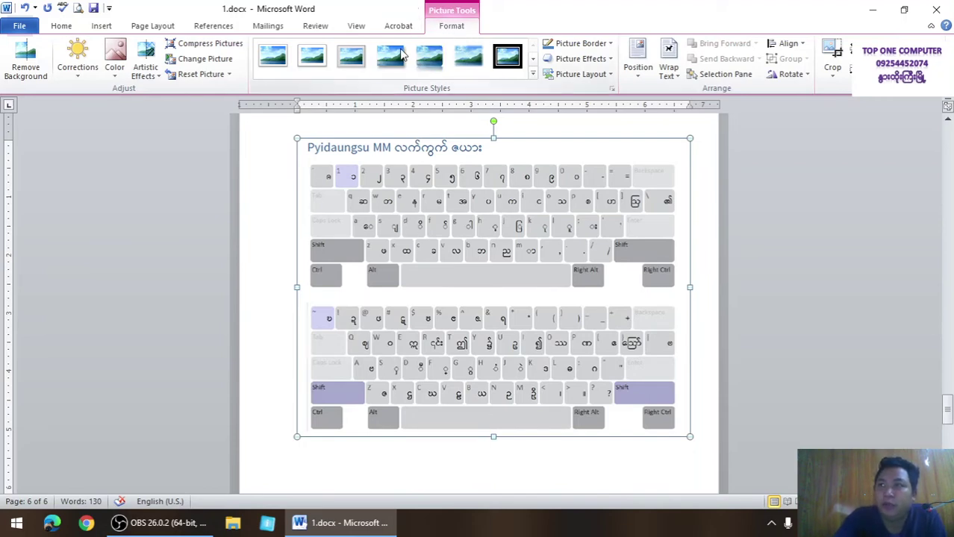
pyautogui.scroll(5, 412, 165)
pyautogui.click(418, 159)
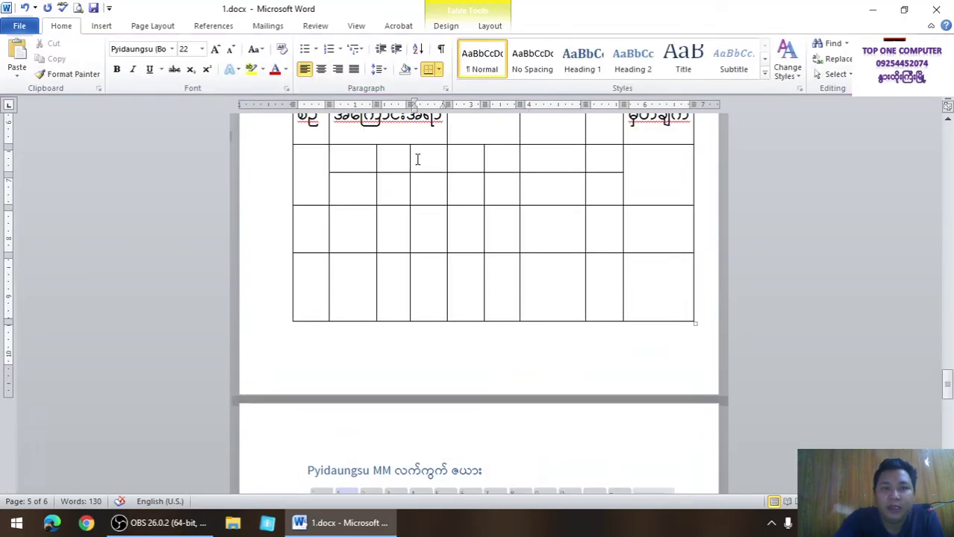
pyautogui.click(456, 28)
# - Select the keyboard picture, enlarge it slightly from a corner handle, and show Picture Format
pyautogui.click(484, 30)
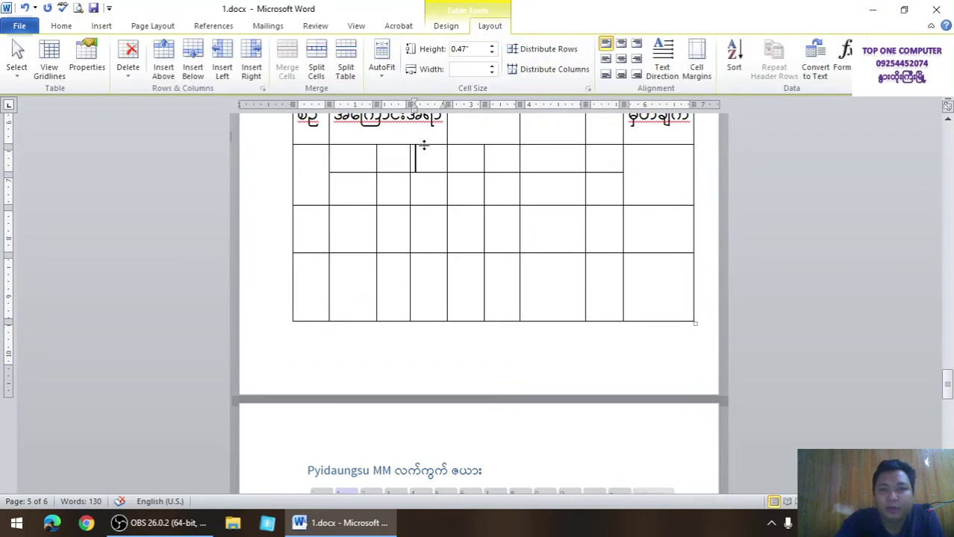
pyautogui.scroll(-1, 423, 146)
pyautogui.scroll(-4, 423, 147)
pyautogui.scroll(-4, 424, 147)
pyautogui.scroll(-1, 426, 146)
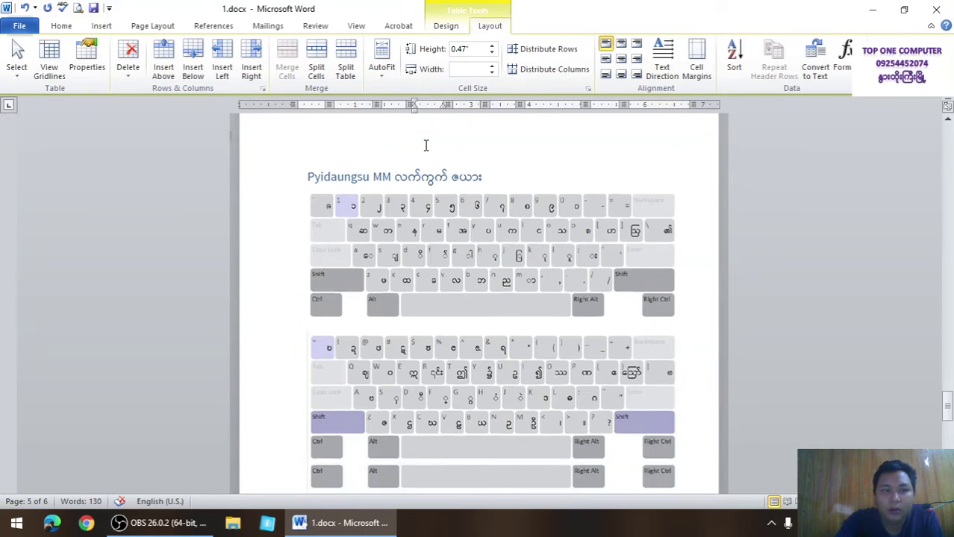
pyautogui.scroll(-2, 426, 149)
pyautogui.click(426, 157)
pyautogui.scroll(2, 423, 168)
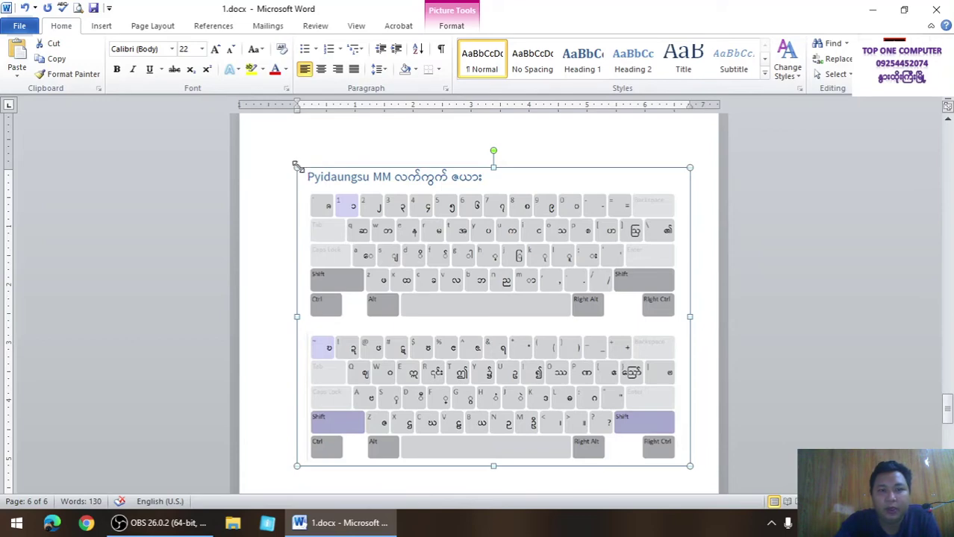
pyautogui.moveTo(294, 165); pyautogui.dragTo(289, 161)
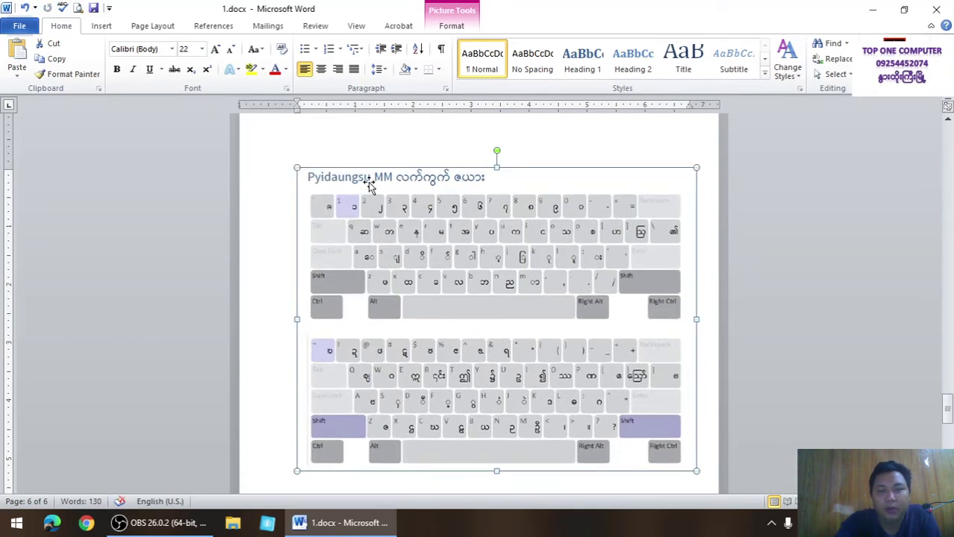
pyautogui.click(450, 26)
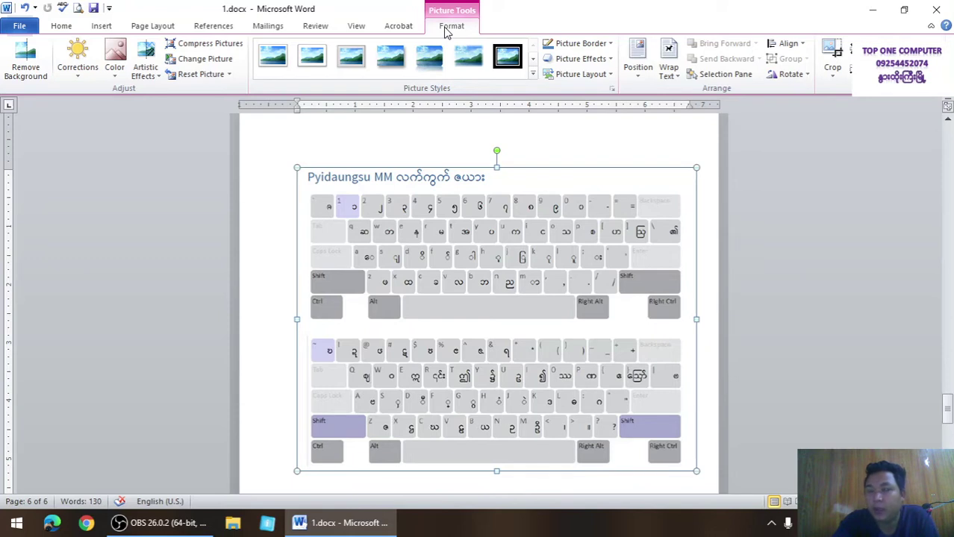
# - Crop away the keyboard picture's title strip and its top, left, right and bottom margins
pyautogui.click(830, 60)
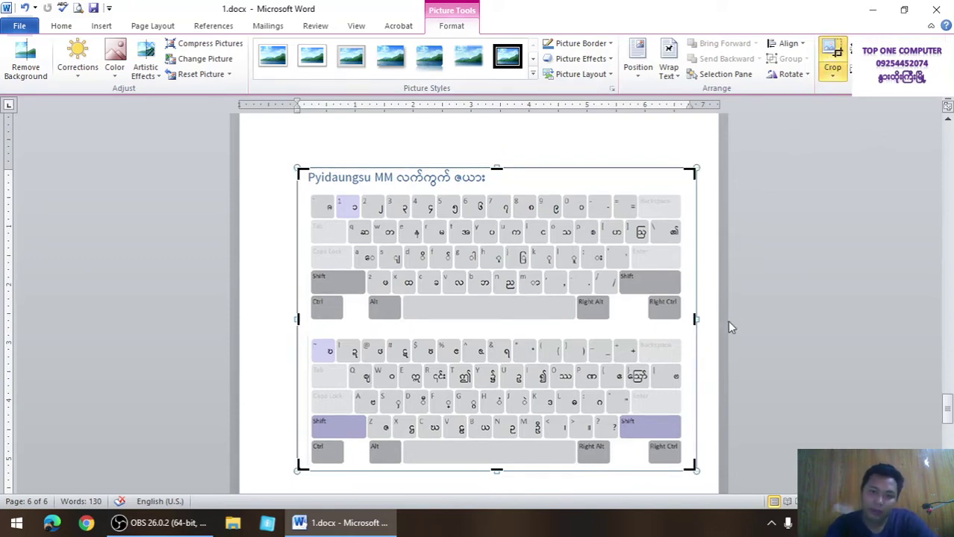
pyautogui.moveTo(692, 466); pyautogui.dragTo(696, 328)
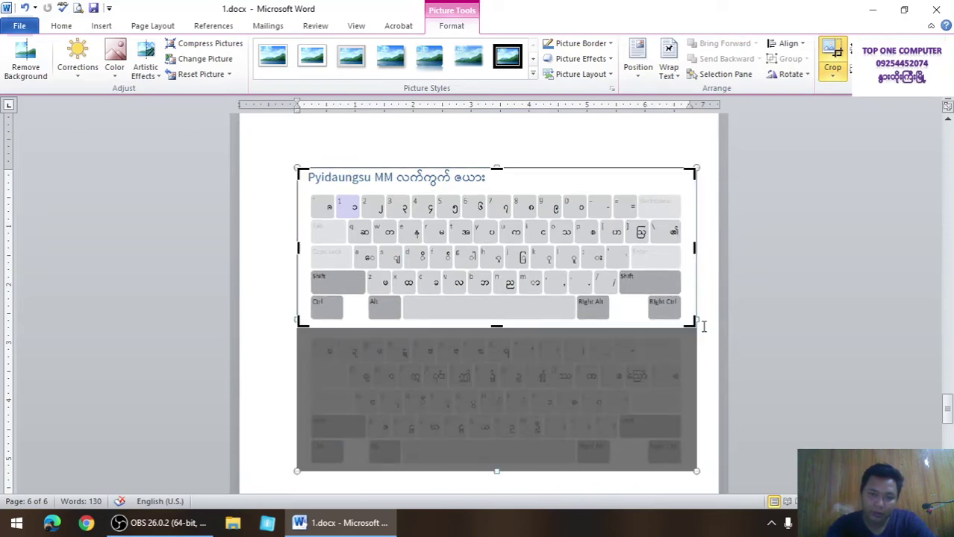
pyautogui.click(798, 299)
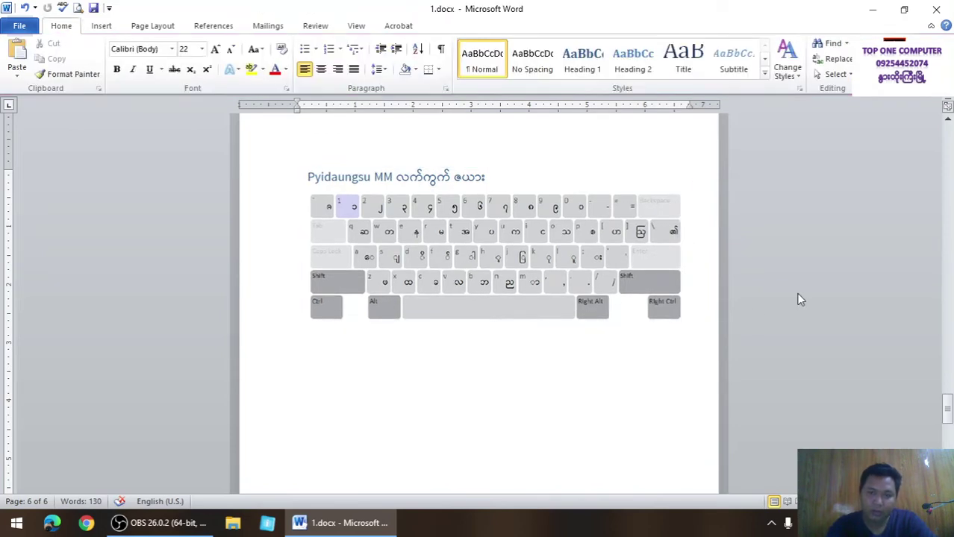
pyautogui.click(672, 314)
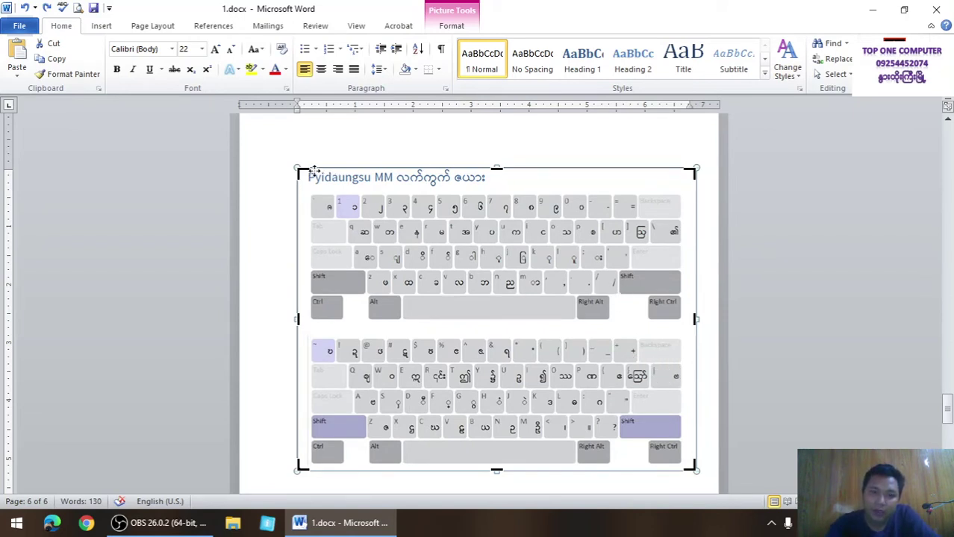
pyautogui.moveTo(298, 171); pyautogui.dragTo(308, 194)
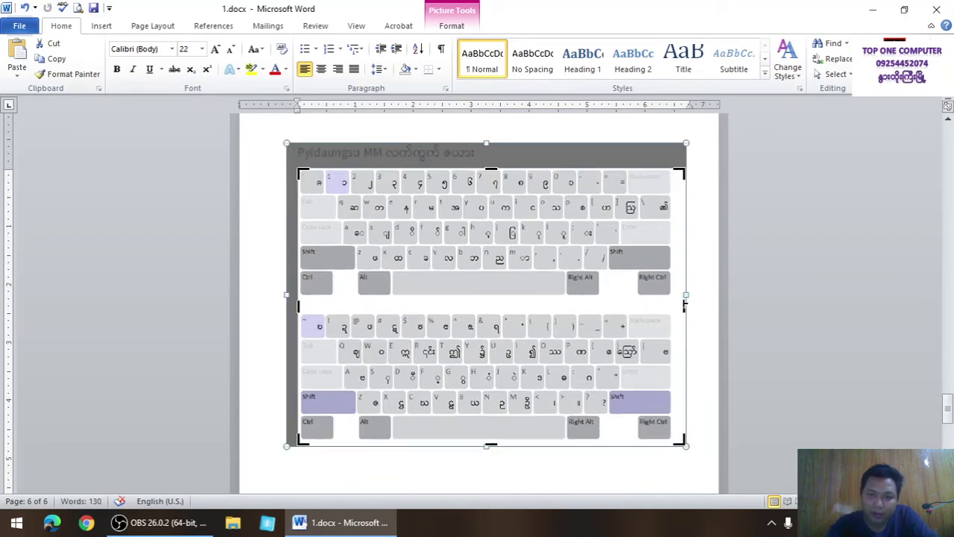
pyautogui.moveTo(681, 302); pyautogui.dragTo(671, 302)
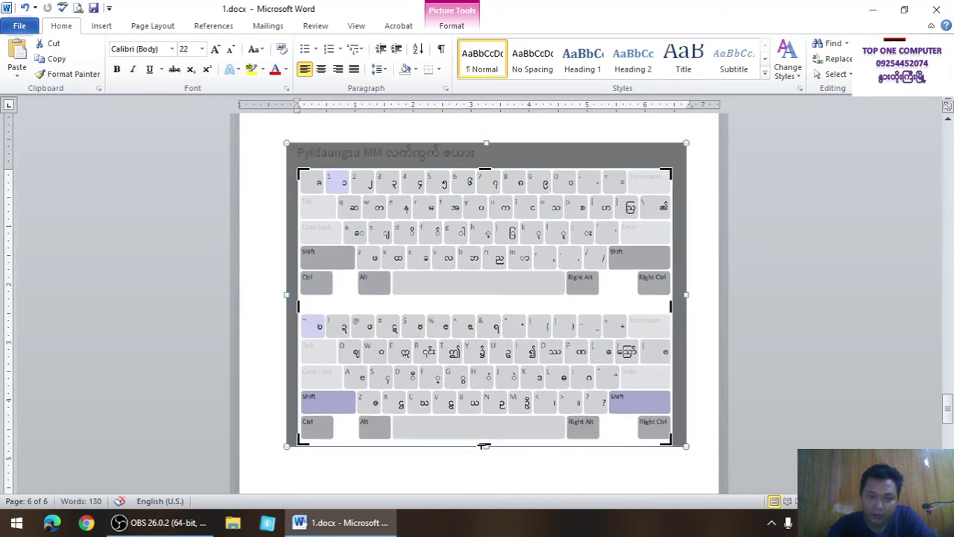
pyautogui.moveTo(480, 444); pyautogui.dragTo(479, 441)
pyautogui.click(858, 237)
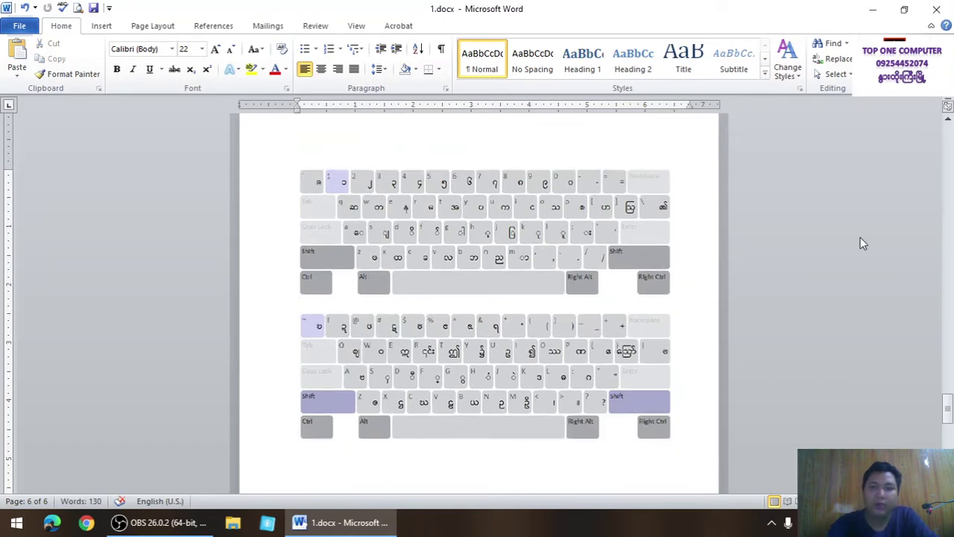
pyautogui.click(445, 321)
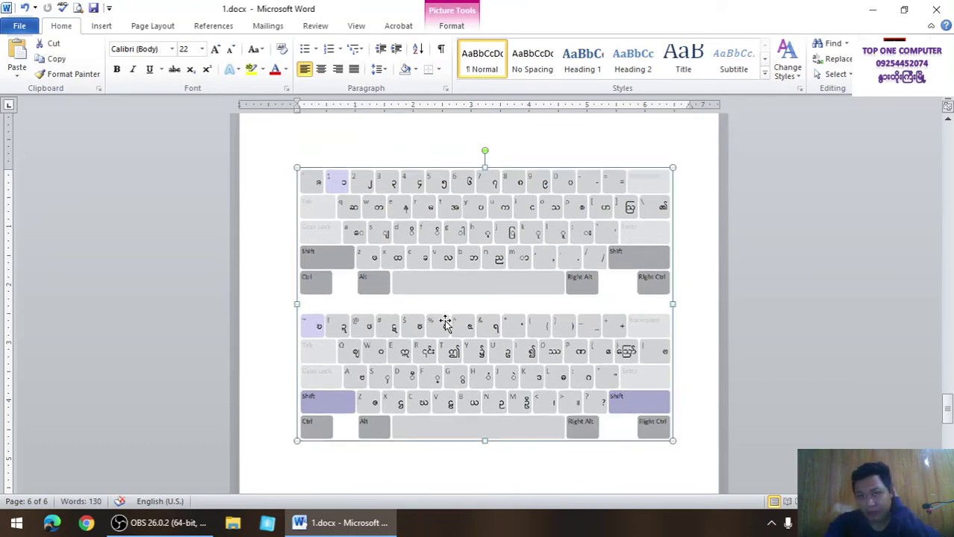
pyautogui.click(457, 27)
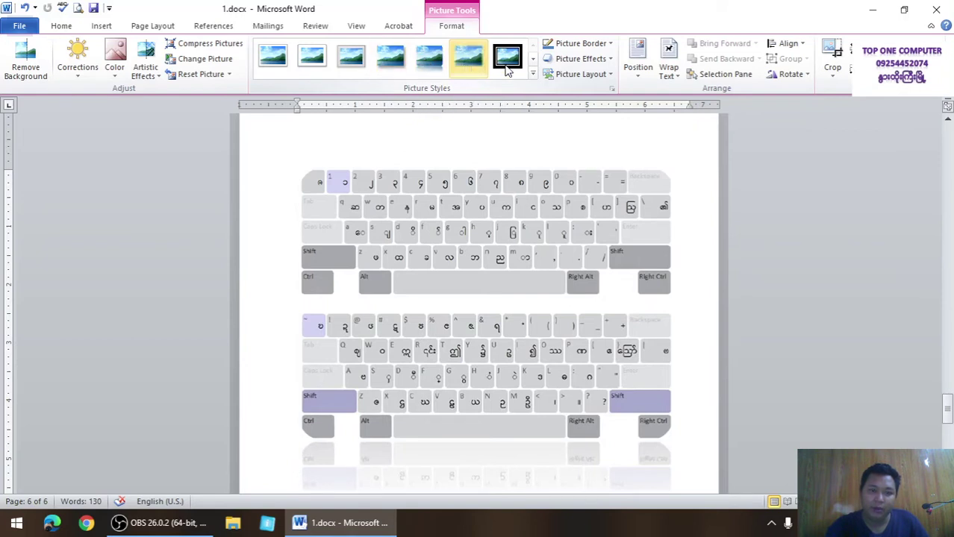
# - Try picture styles on the keyboard image, including oval soft-edge and rounded black-framed reflection
pyautogui.click(532, 59)
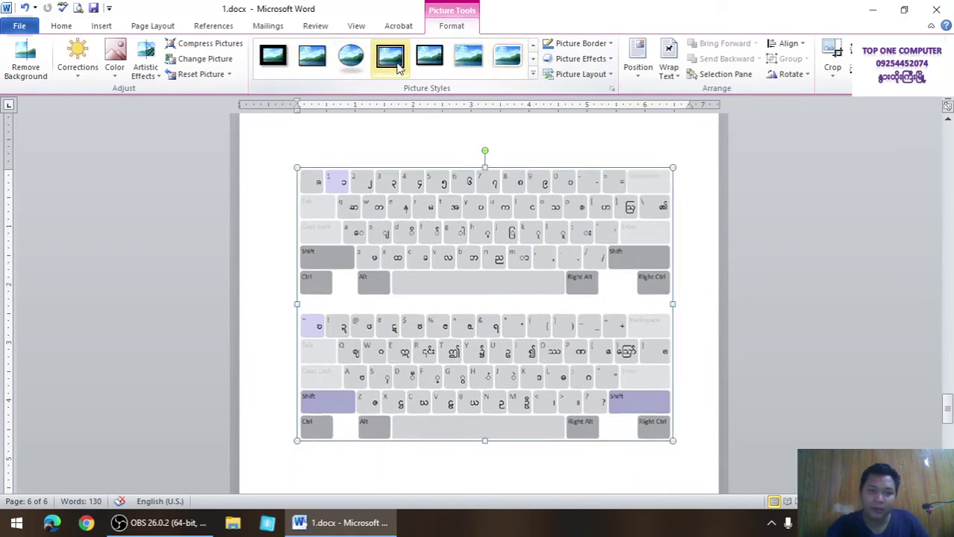
pyautogui.click(532, 63)
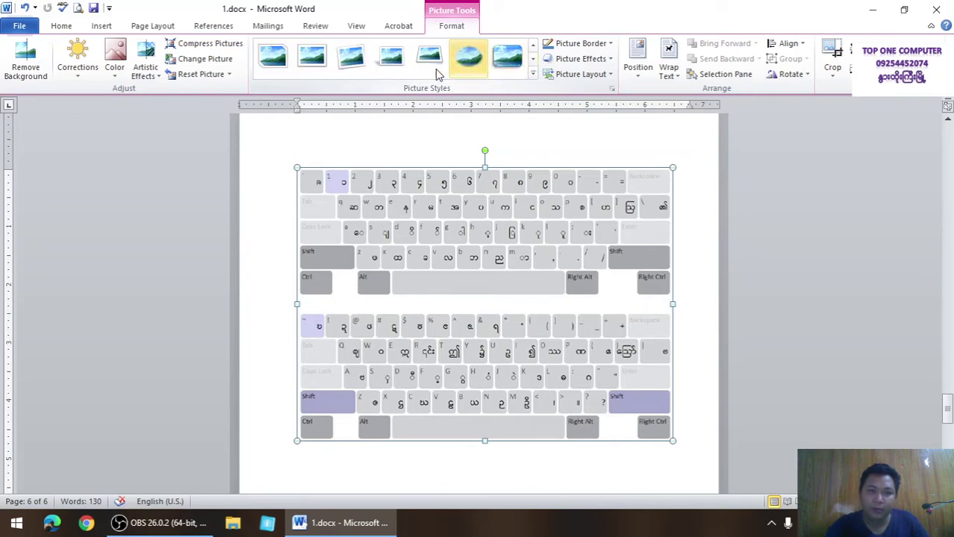
pyautogui.click(478, 57)
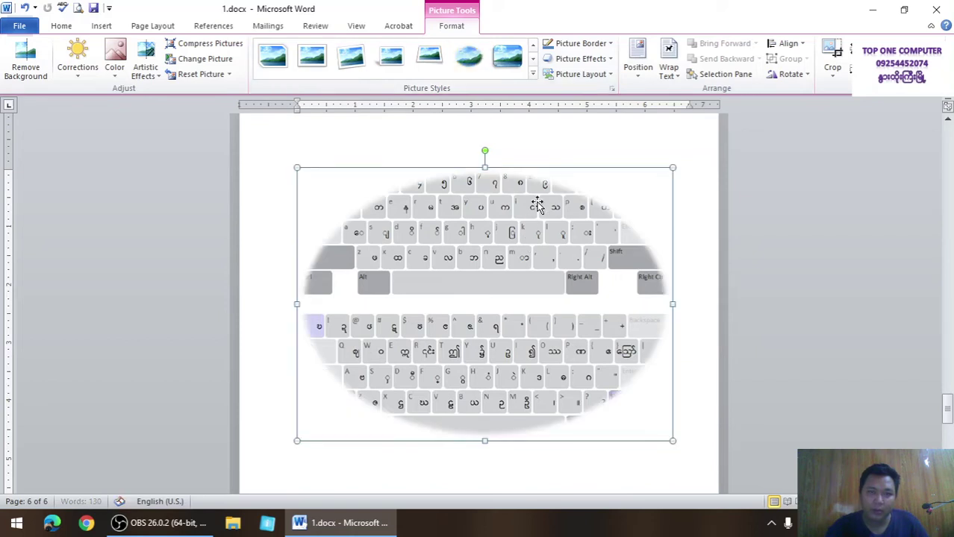
pyautogui.click(532, 62)
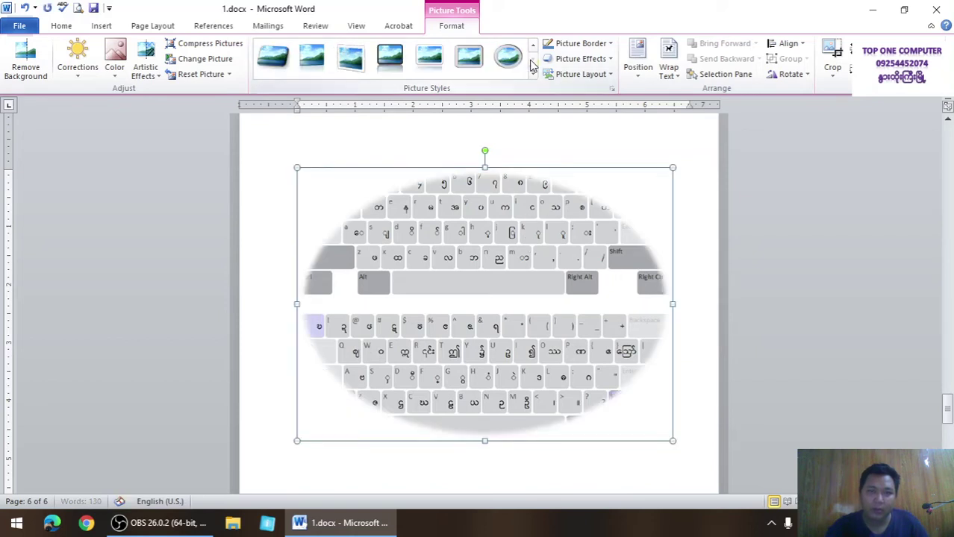
pyautogui.click(395, 71)
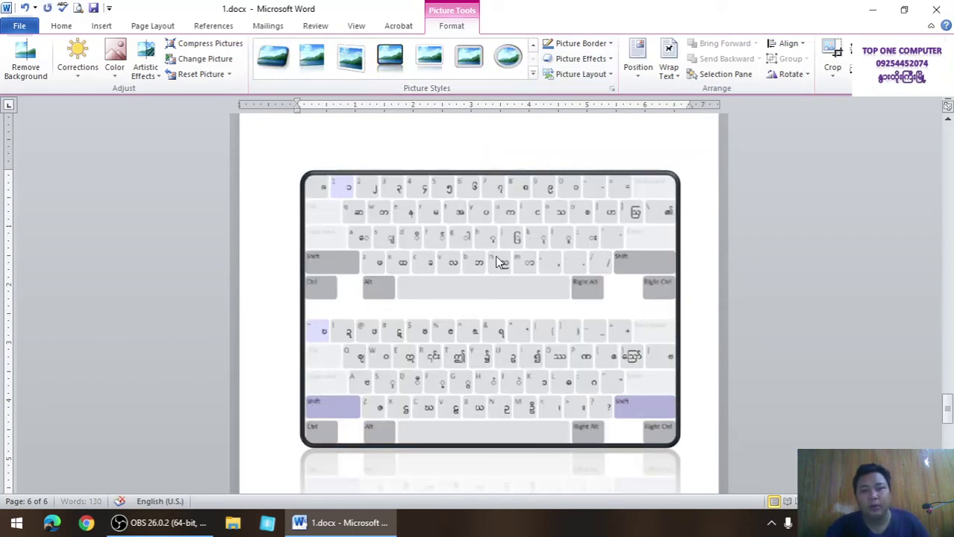
pyautogui.scroll(-3, 498, 263)
pyautogui.scroll(2, 500, 258)
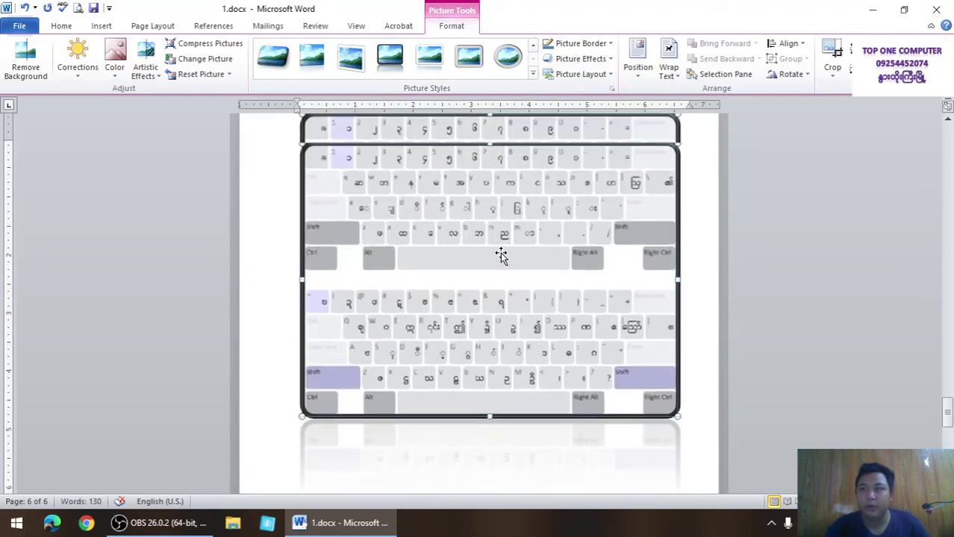
pyautogui.click(534, 75)
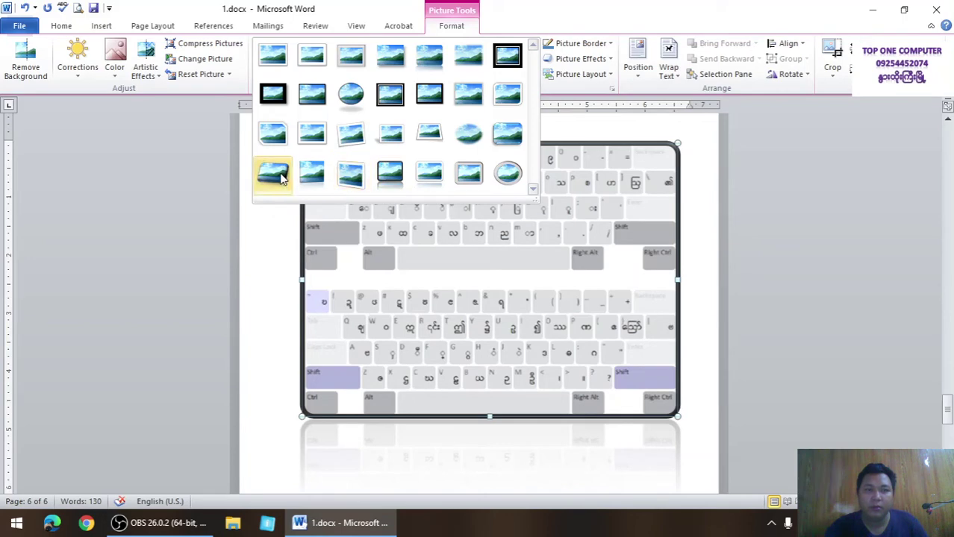
pyautogui.press('Escape')
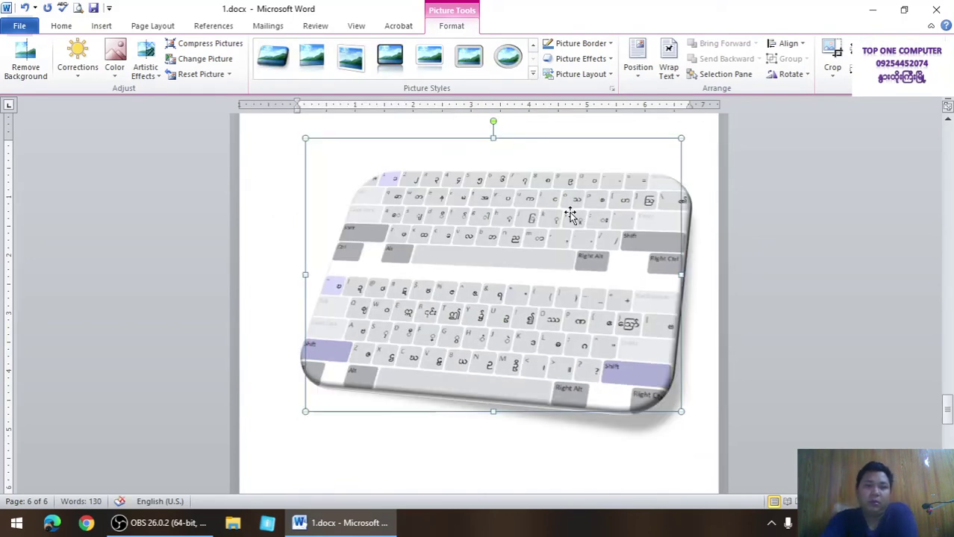
# - Reselect the keyboard picture and exit crop mode without trimming it
pyautogui.click(750, 213)
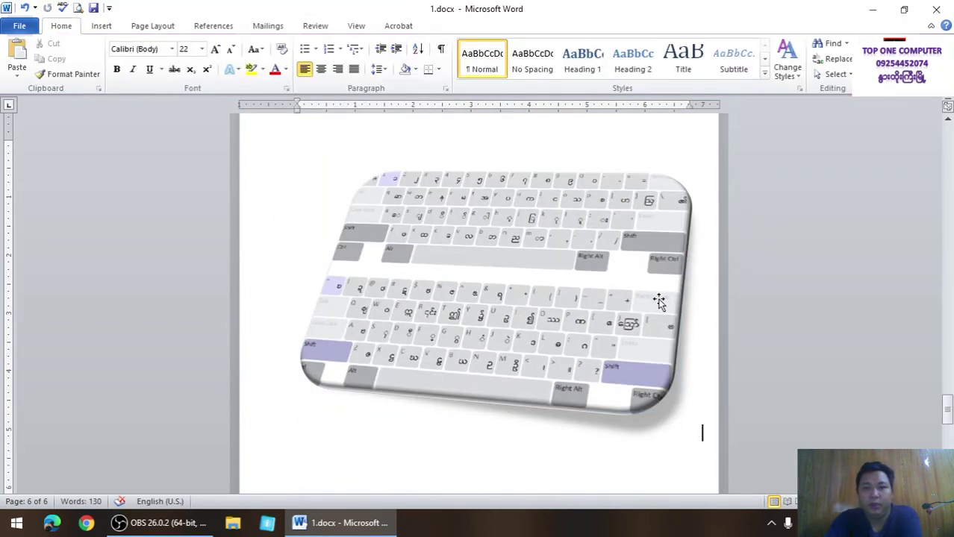
pyautogui.click(618, 245)
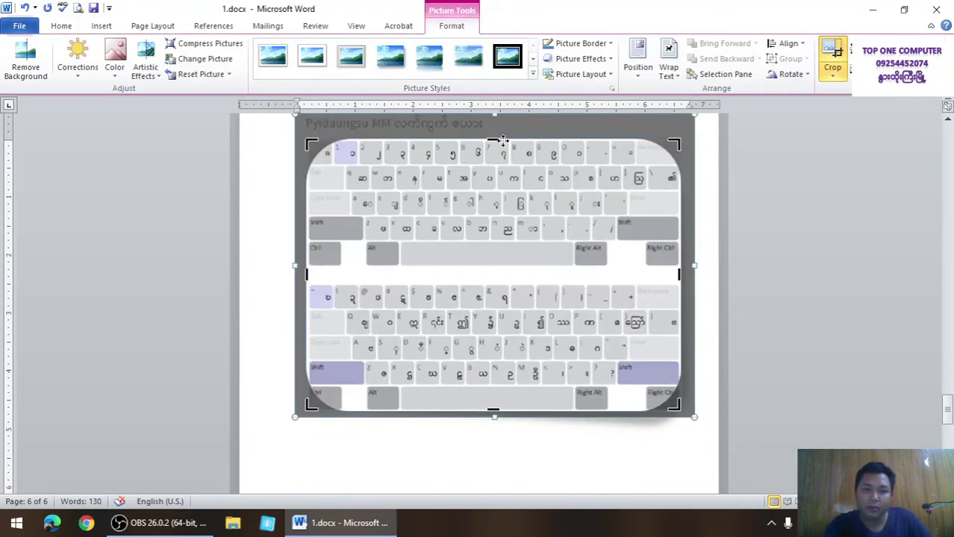
pyautogui.click(756, 183)
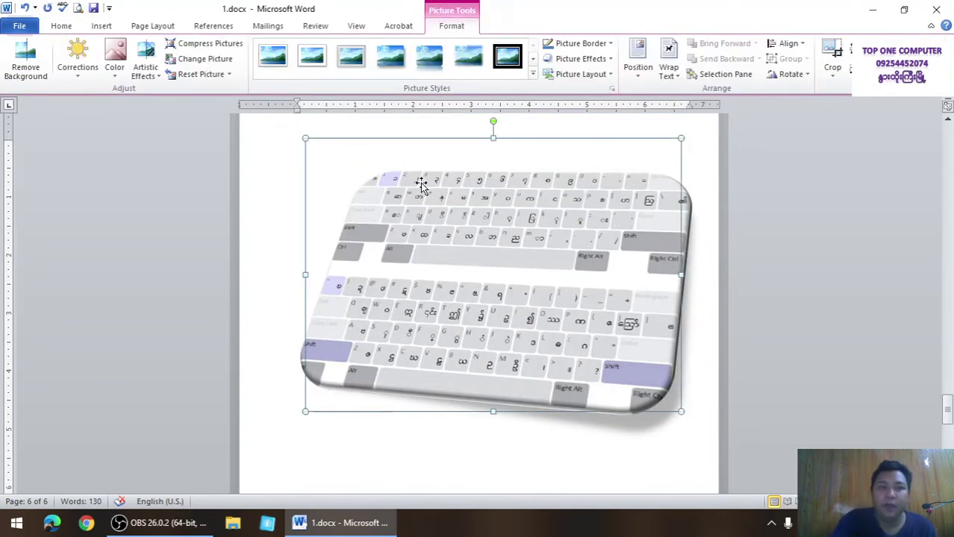
pyautogui.click(102, 27)
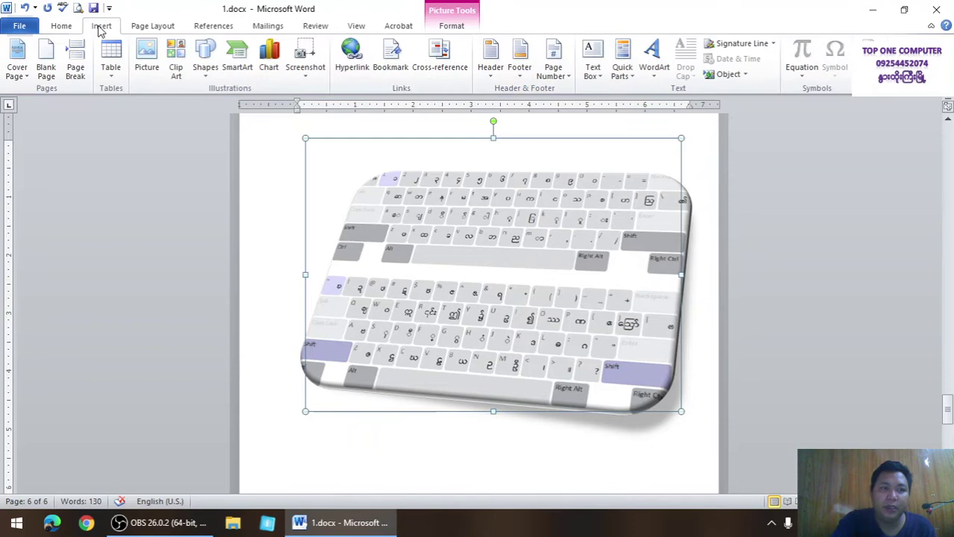
pyautogui.click(147, 50)
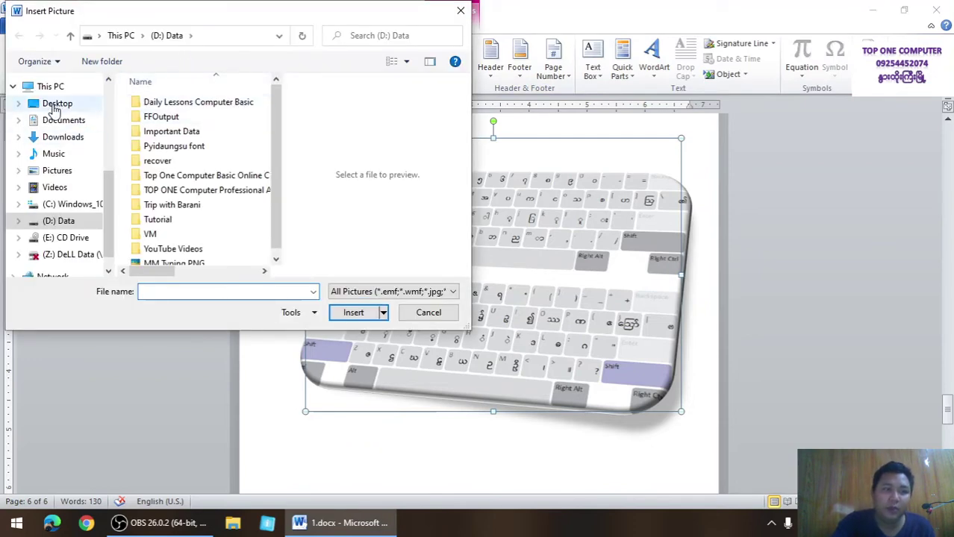
pyautogui.click(66, 110)
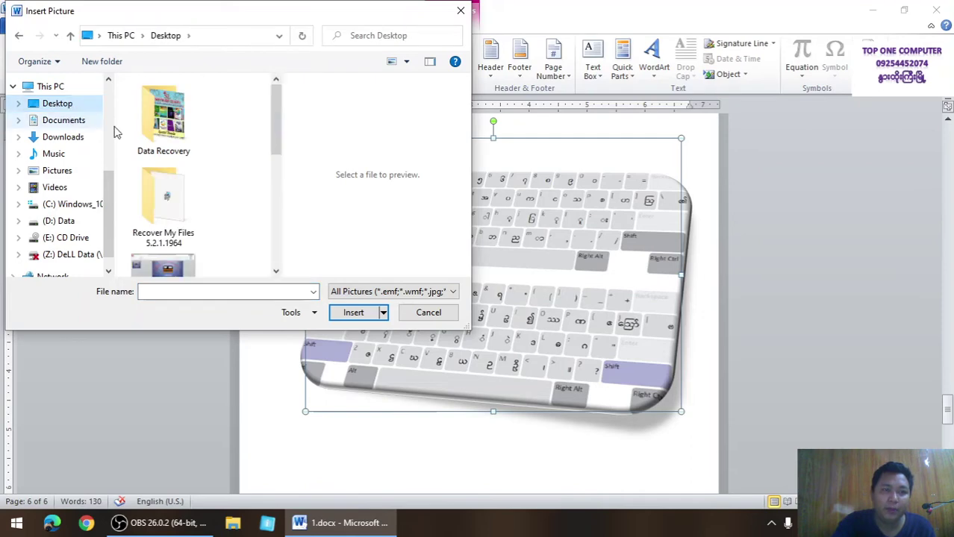
pyautogui.scroll(-3, 247, 151)
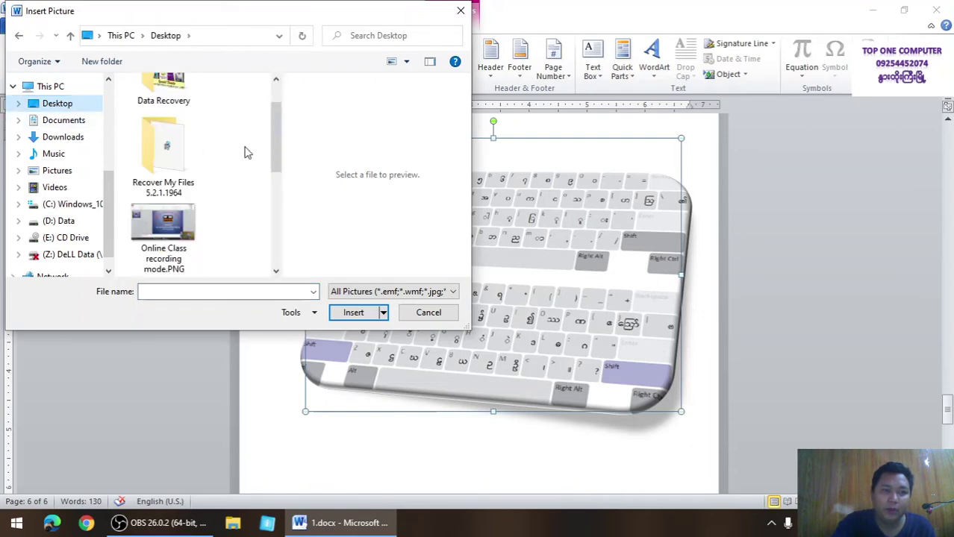
pyautogui.click(65, 125)
pyautogui.click(66, 137)
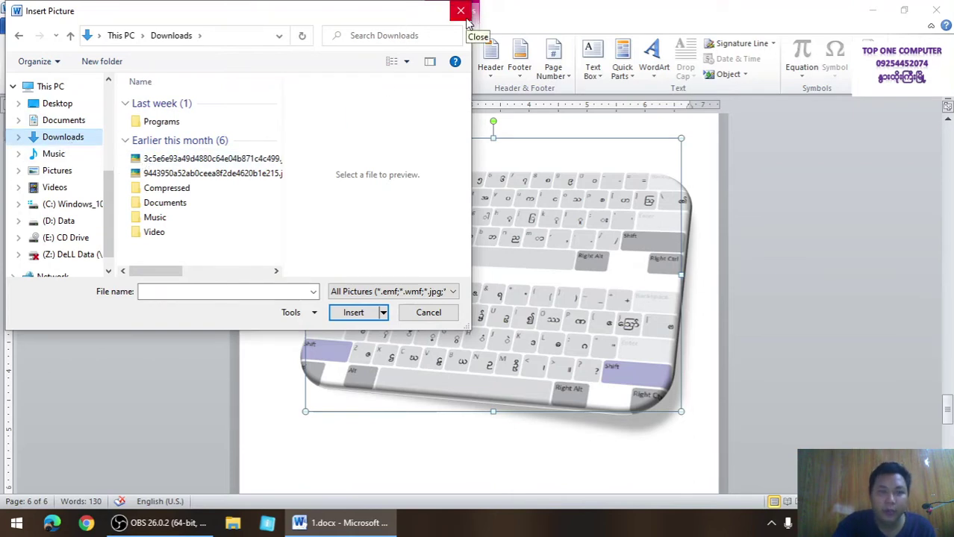
pyautogui.click(78, 220)
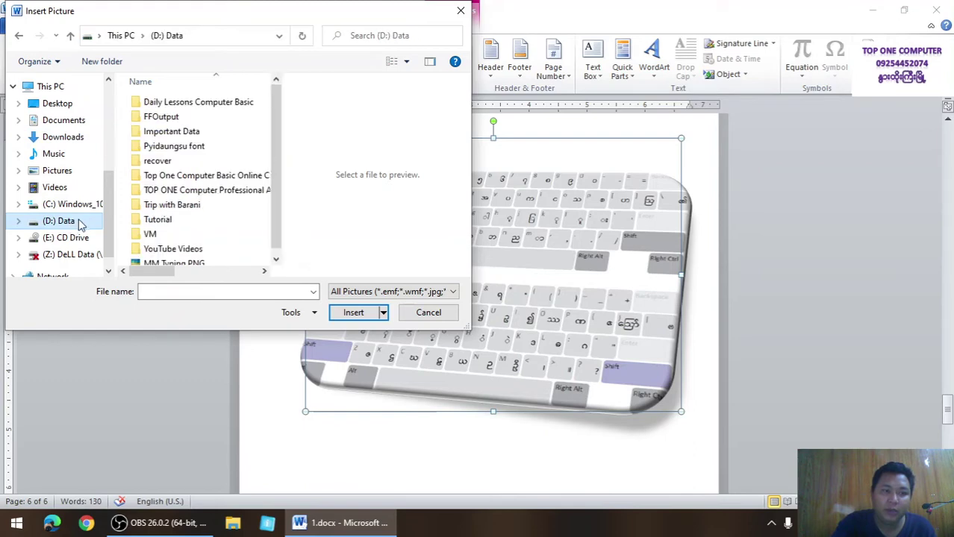
pyautogui.click(461, 10)
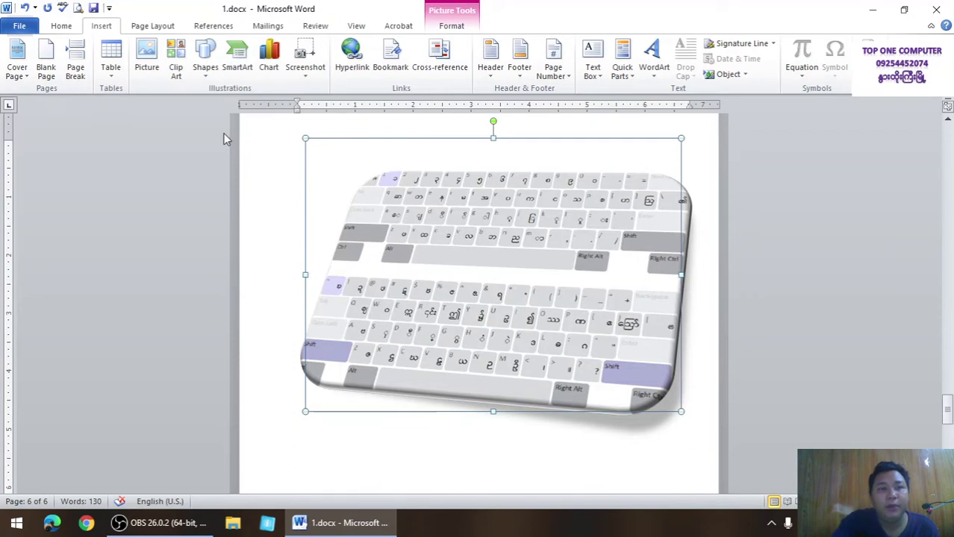
pyautogui.scroll(-7, 227, 138)
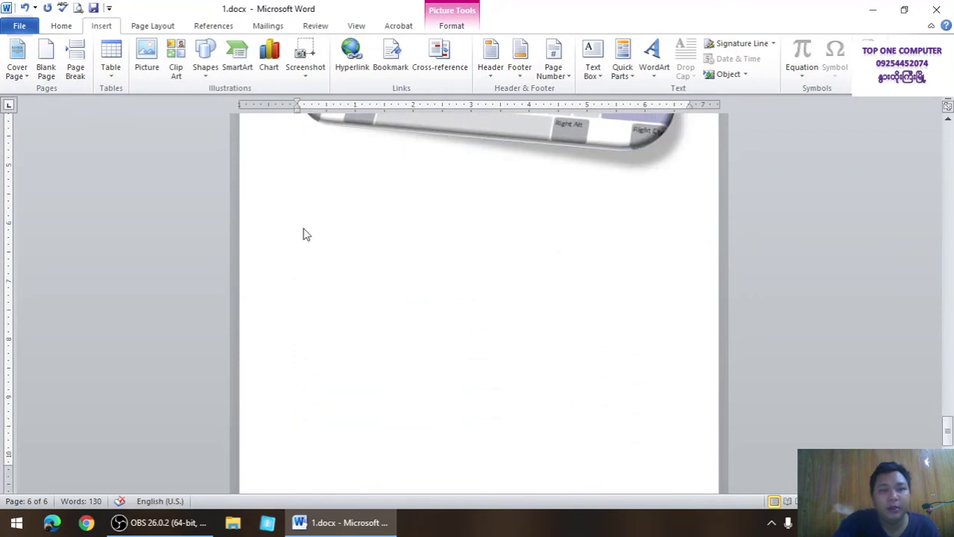
# - Draw a large rectangle below the keyboard picture
pyautogui.doubleClick(304, 234)
pyautogui.click(305, 234)
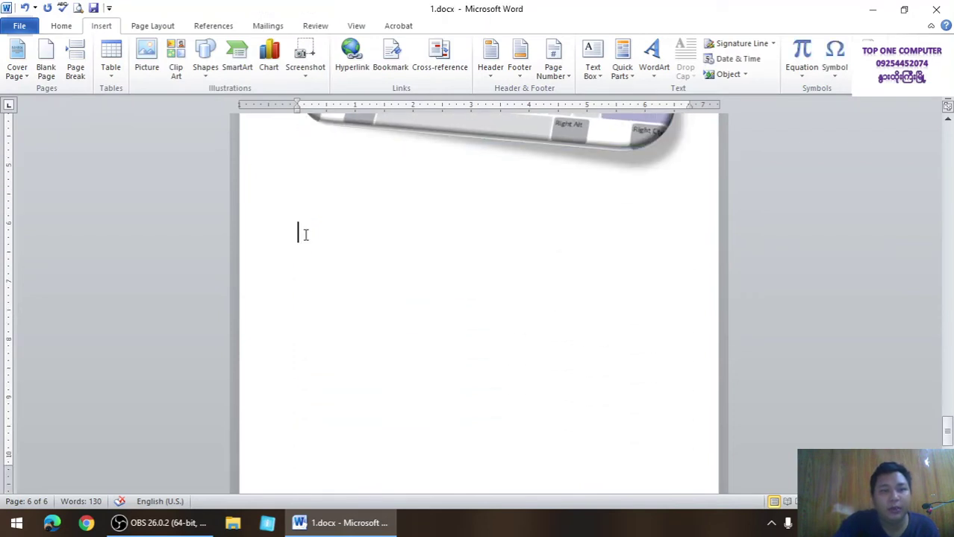
pyautogui.click(200, 79)
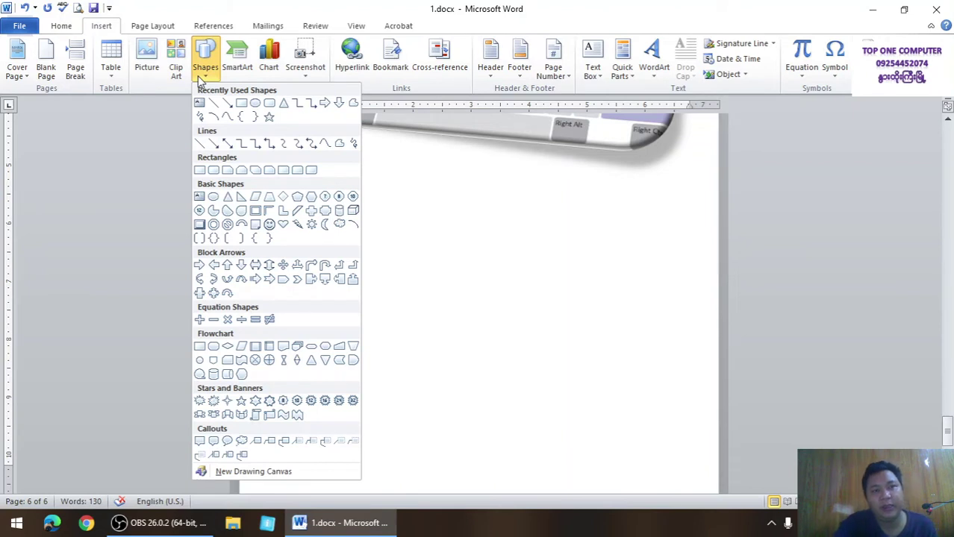
pyautogui.click(241, 103)
pyautogui.moveTo(298, 216)
pyautogui.mouseDown()
pyautogui.moveTo(336, 285)
pyautogui.moveTo(665, 465)
pyautogui.mouseUp()
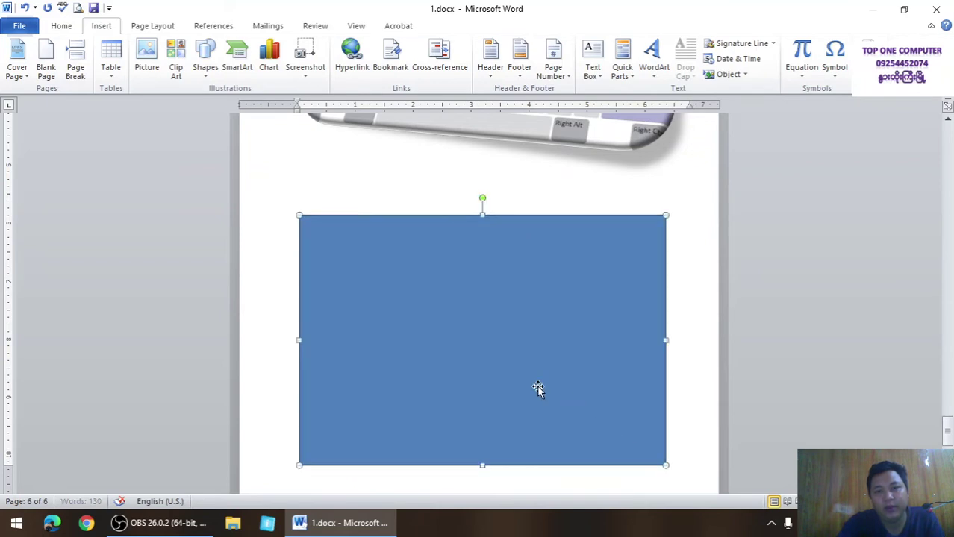
# - Try several shape styles and settle on a white fill with a thin green outline
pyautogui.click(197, 69)
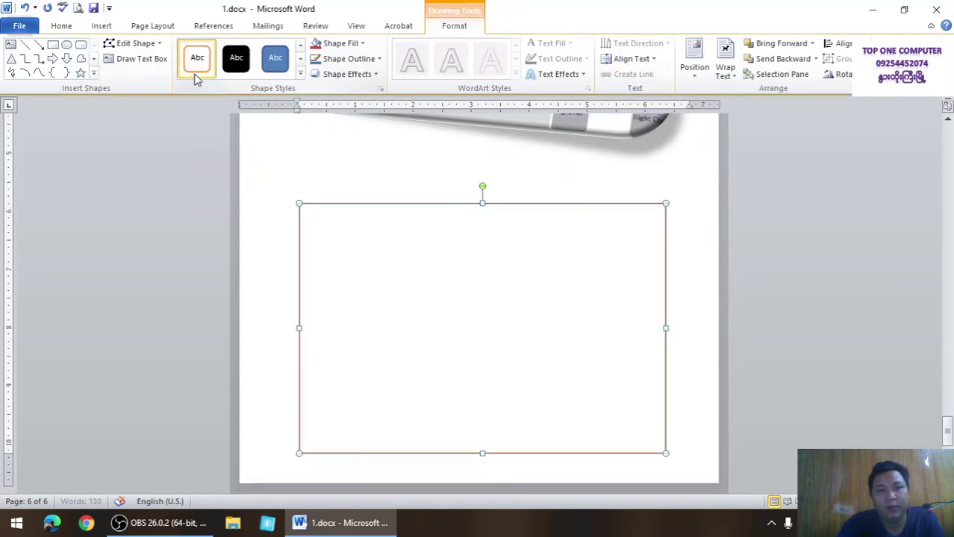
pyautogui.click(273, 64)
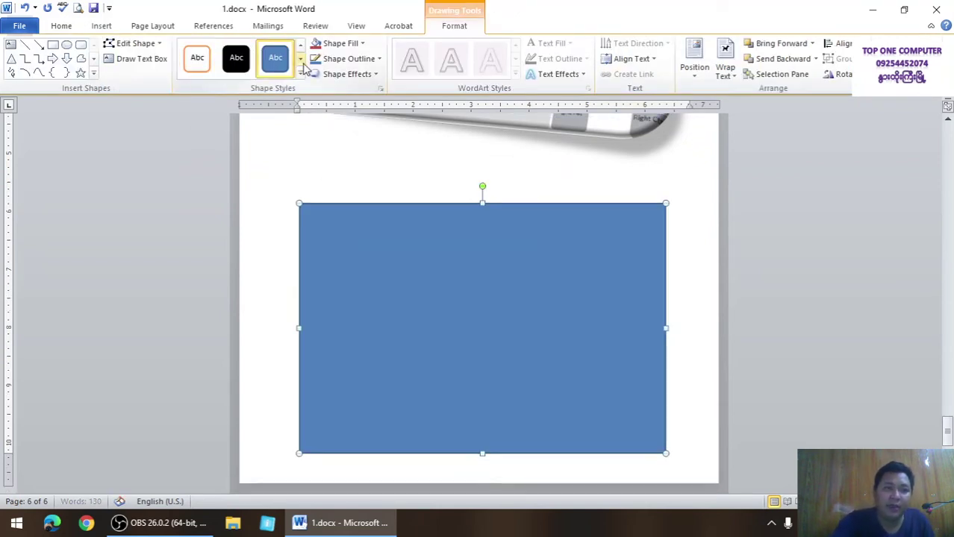
pyautogui.click(300, 59)
pyautogui.click(238, 65)
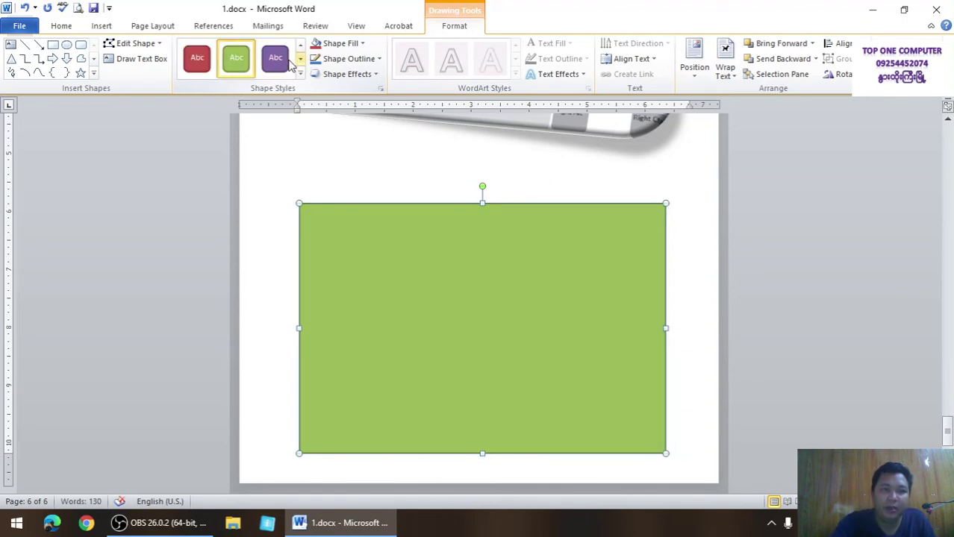
pyautogui.click(276, 64)
pyautogui.click(301, 46)
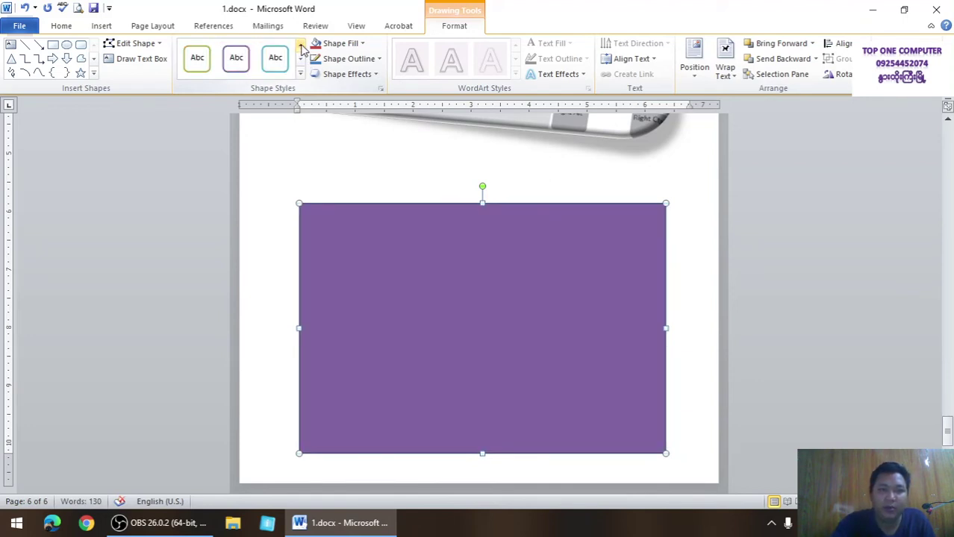
pyautogui.click(197, 59)
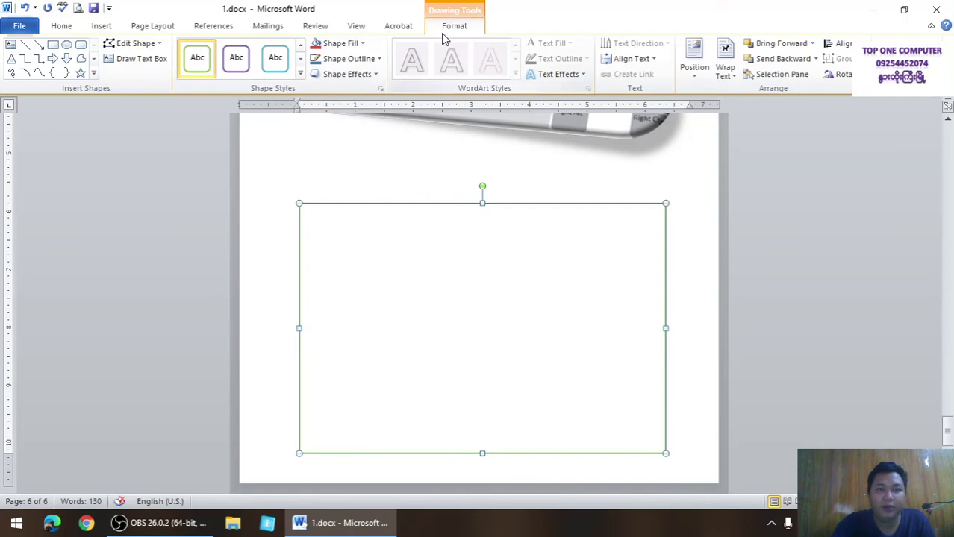
pyautogui.click(362, 44)
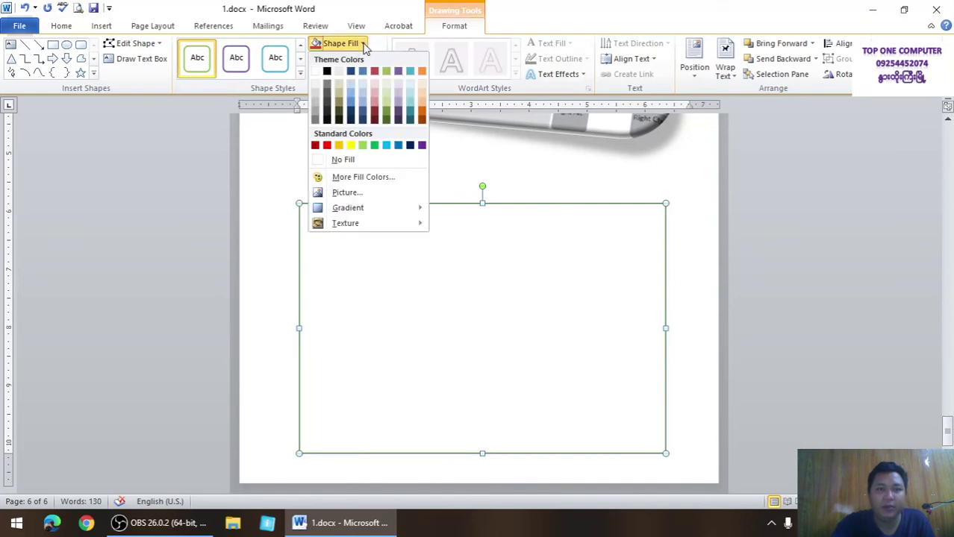
pyautogui.click(364, 46)
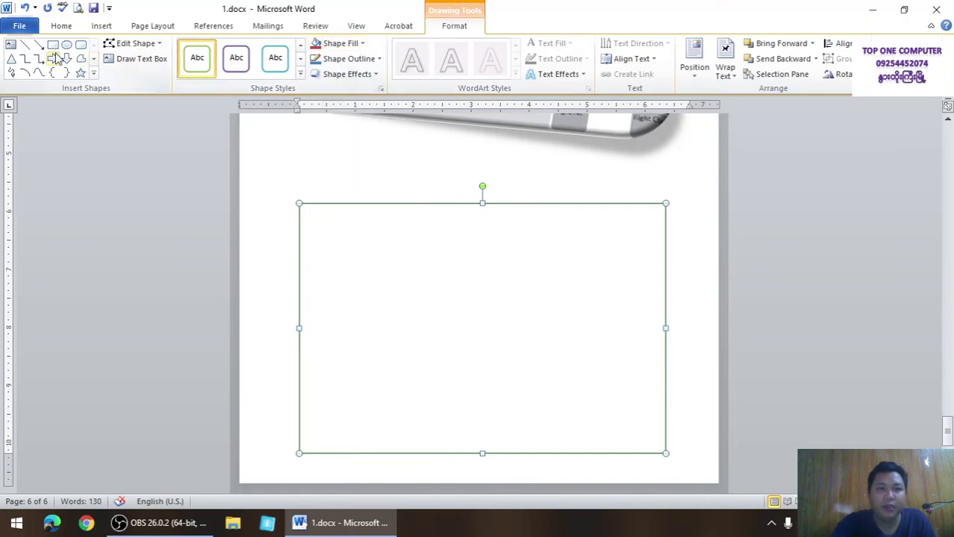
# - Add a new line below the keyboard picture, undoing an accidental paste
pyautogui.click(104, 30)
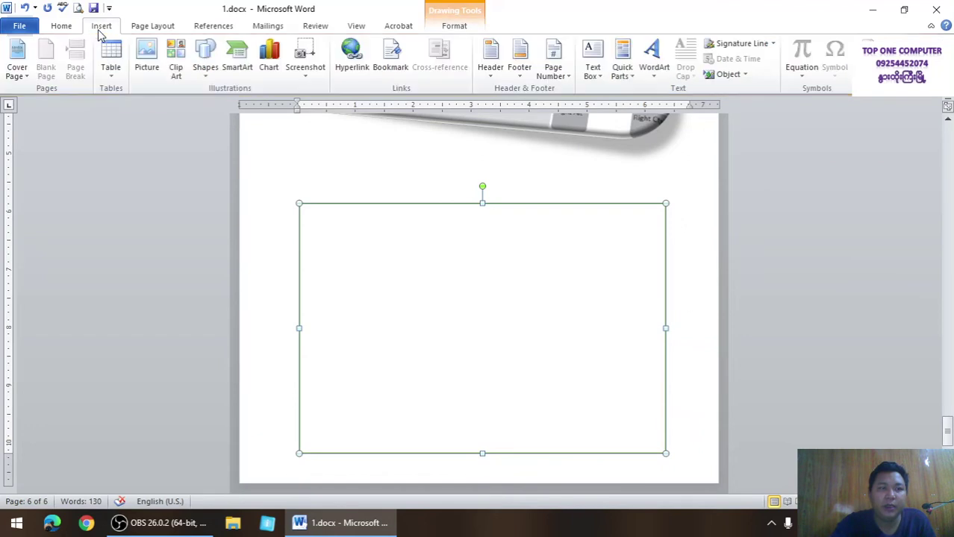
pyautogui.click(204, 69)
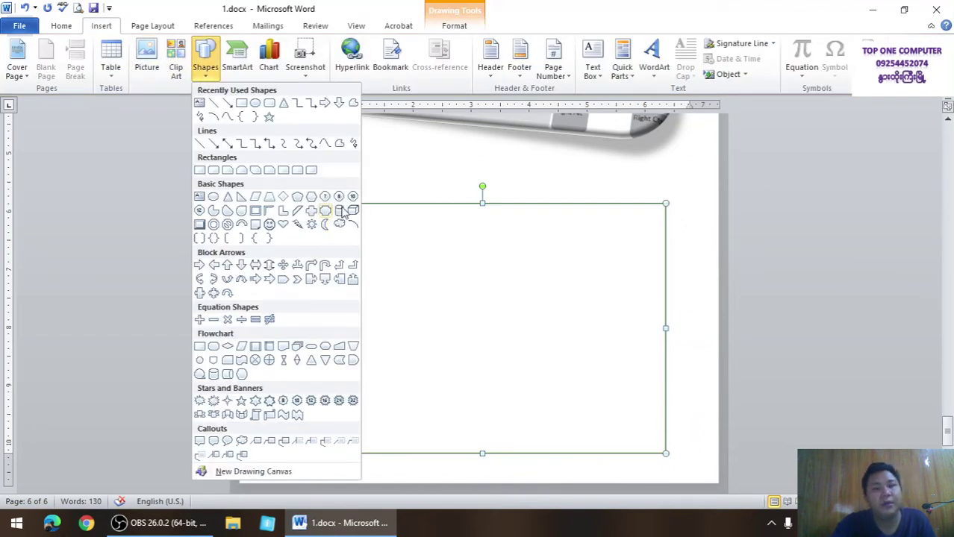
pyautogui.click(450, 222)
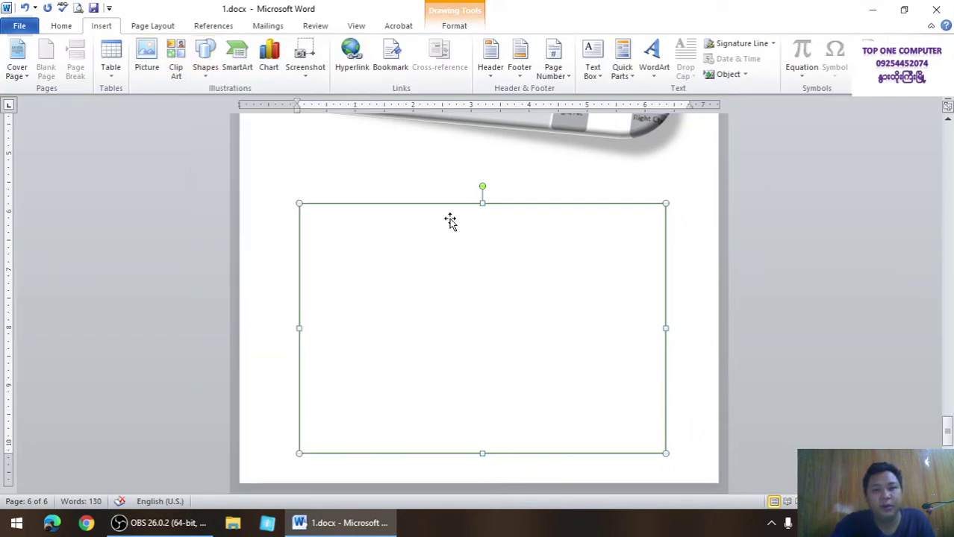
pyautogui.click(694, 422)
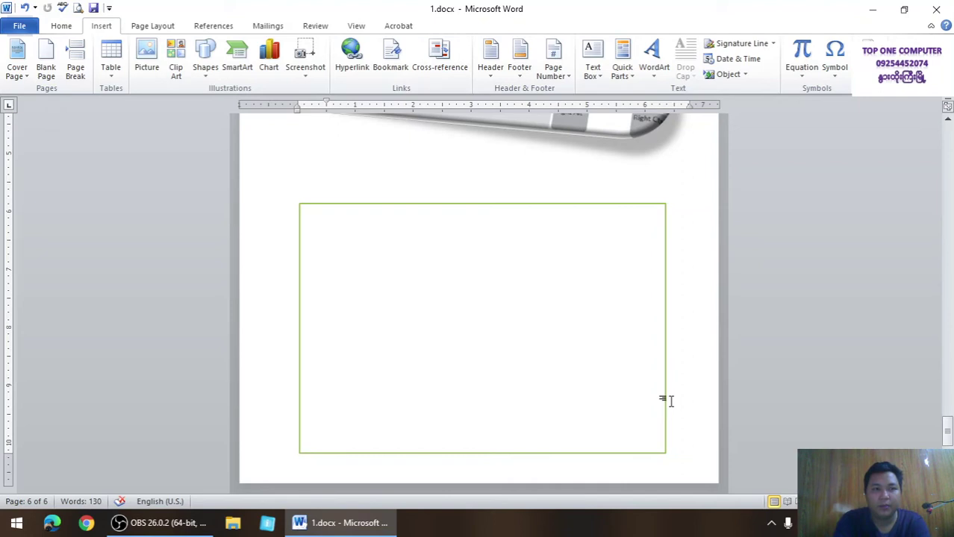
pyautogui.press('Return')
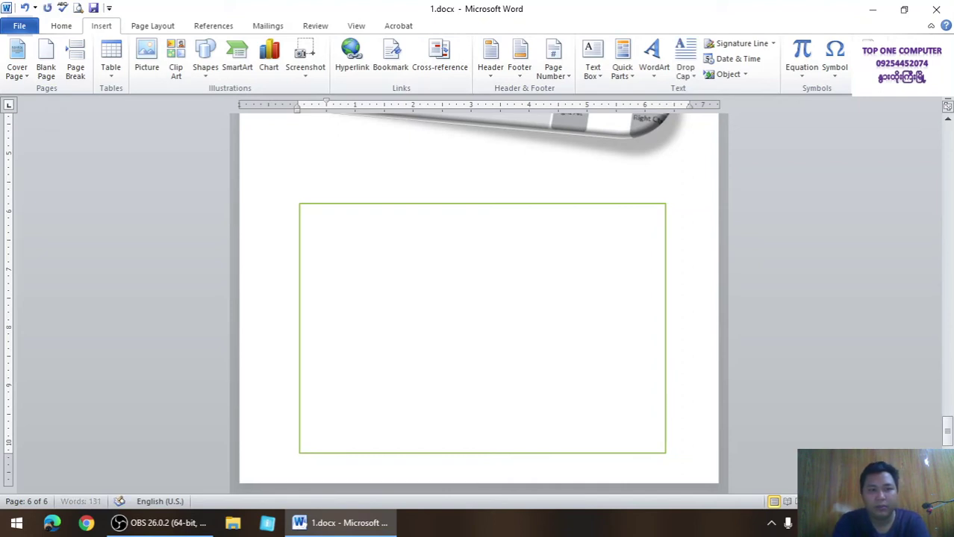
pyautogui.hotkey('ctrl', 'v')
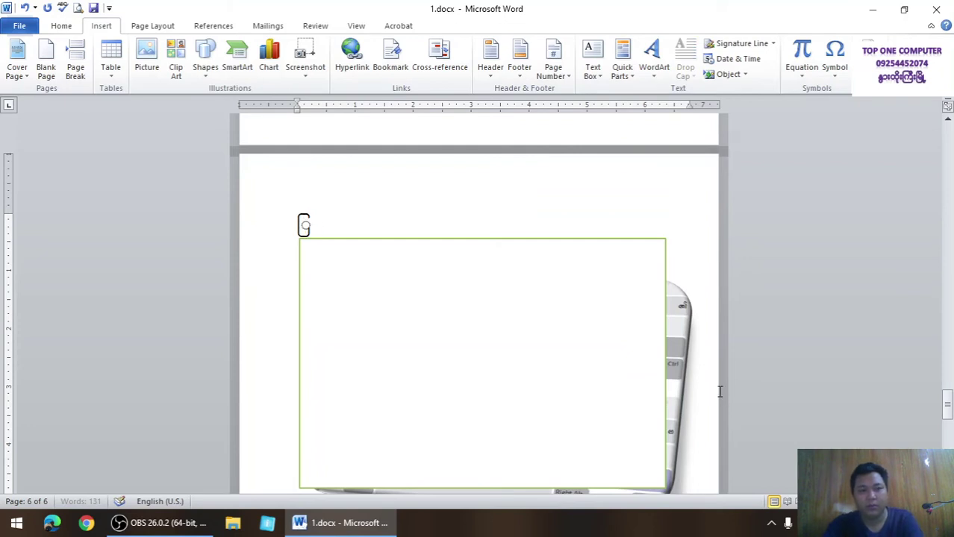
pyautogui.press('BackSpace')
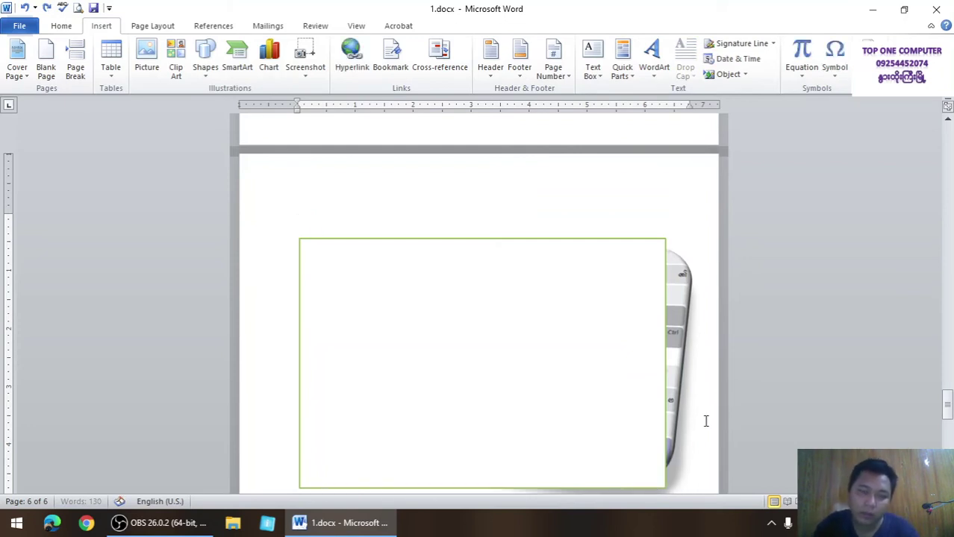
# - Insert a page break after the keyboard picture to begin a new blank page
pyautogui.scroll(-3, 659, 445)
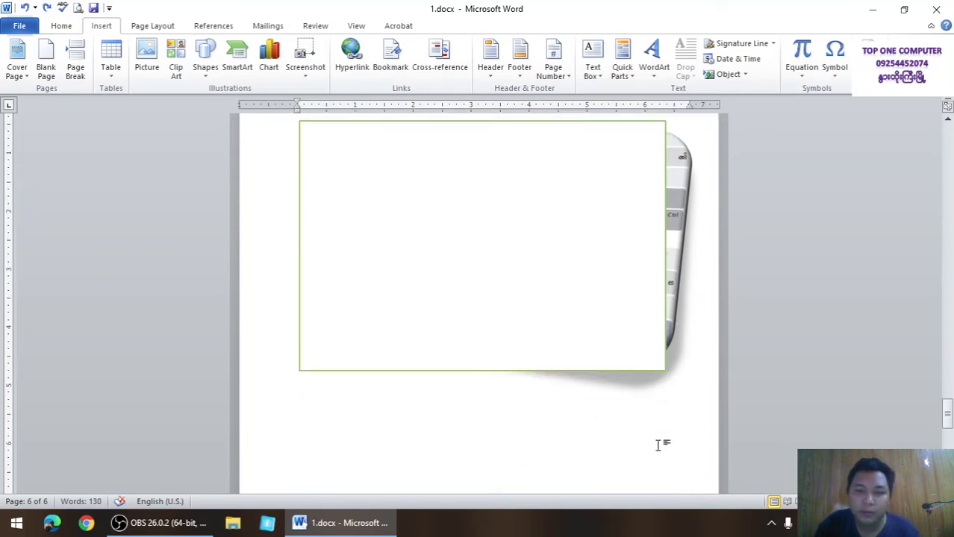
pyautogui.scroll(-2, 658, 436)
pyautogui.click(624, 218)
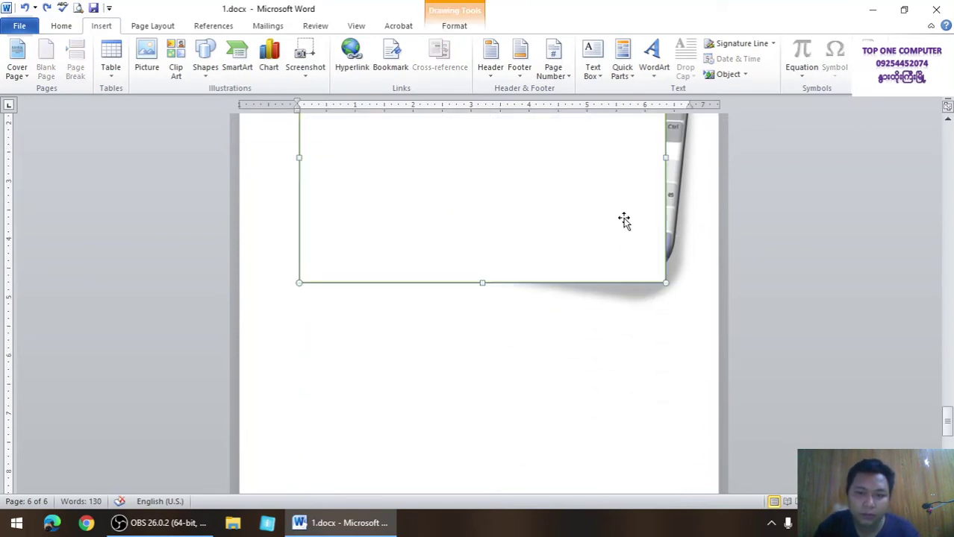
pyautogui.click(600, 299)
pyautogui.scroll(-2, 567, 365)
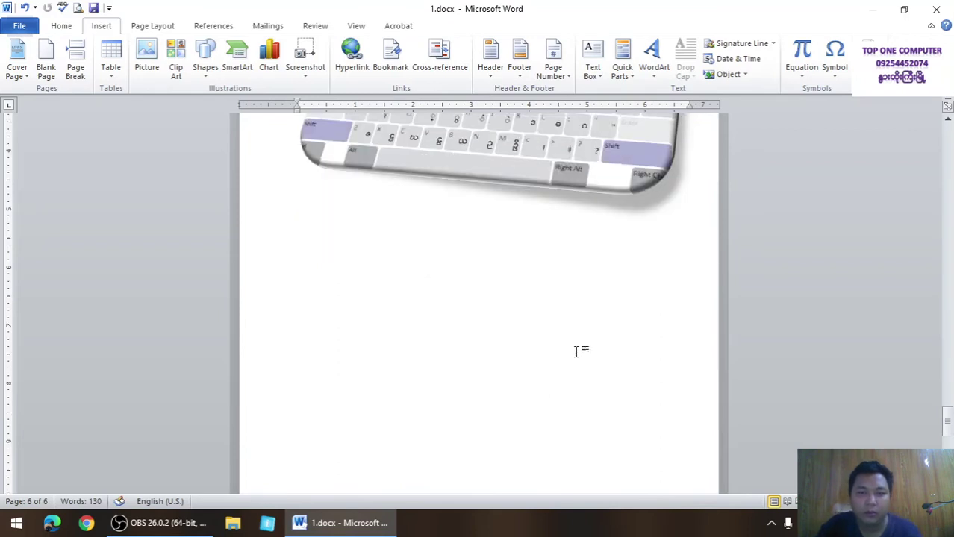
pyautogui.scroll(-1, 588, 347)
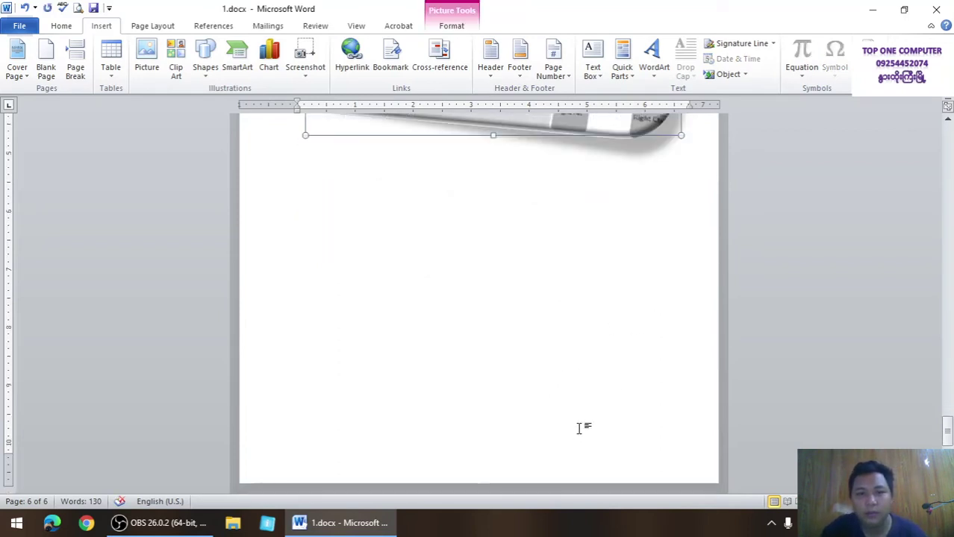
pyautogui.click(52, 72)
# - Draw an Explosion star from Stars and Banners on the new page and enlarge it toward the top-left
pyautogui.scroll(5, 452, 317)
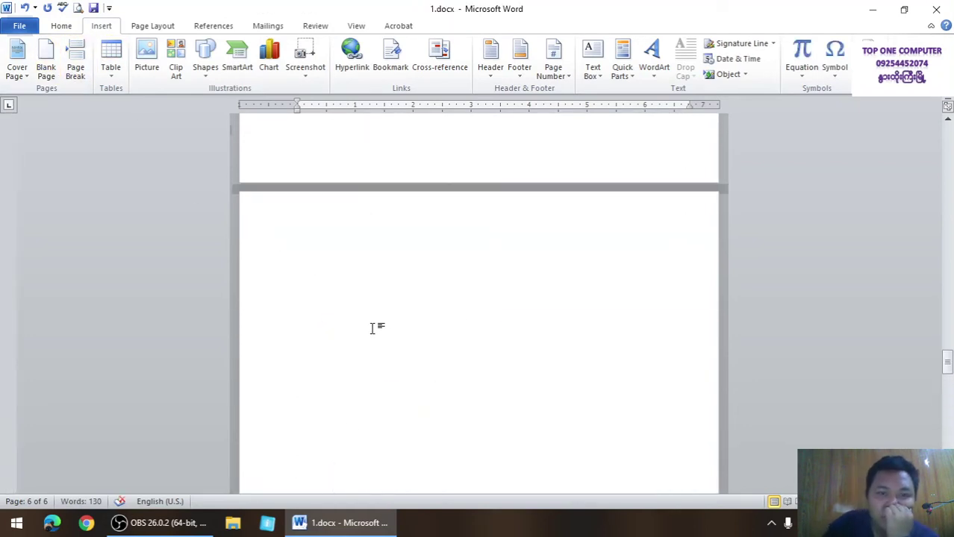
pyautogui.click(197, 72)
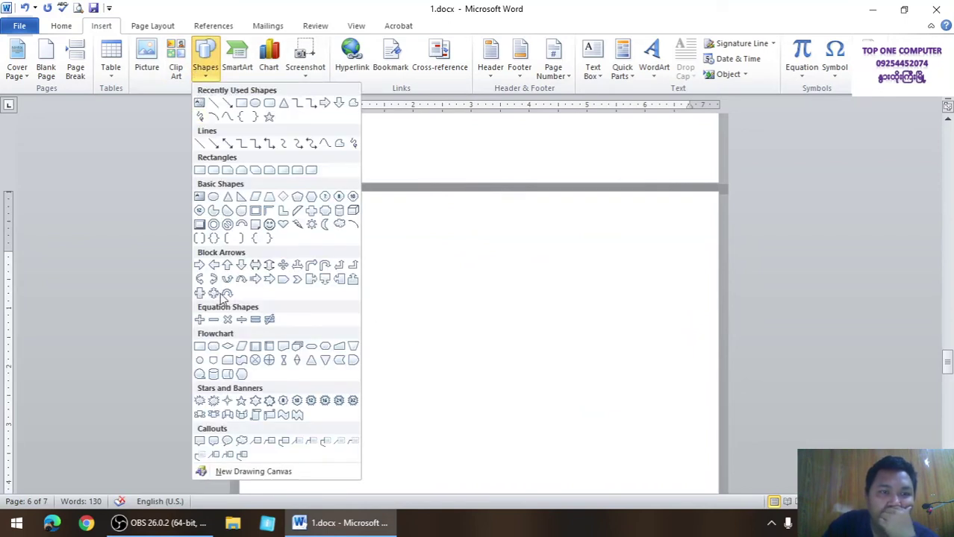
pyautogui.click(200, 403)
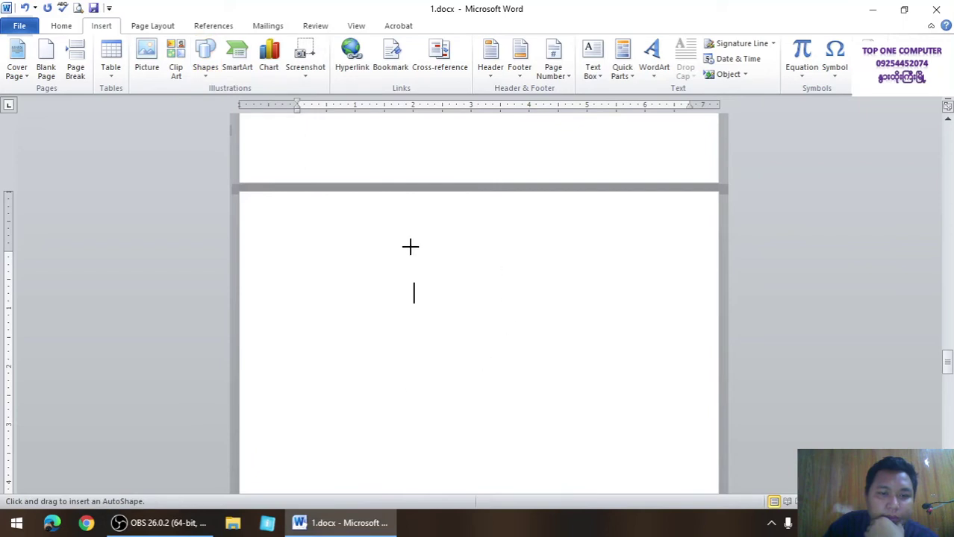
pyautogui.moveTo(374, 260)
pyautogui.mouseDown()
pyautogui.moveTo(538, 415)
pyautogui.moveTo(612, 464)
pyautogui.mouseUp()
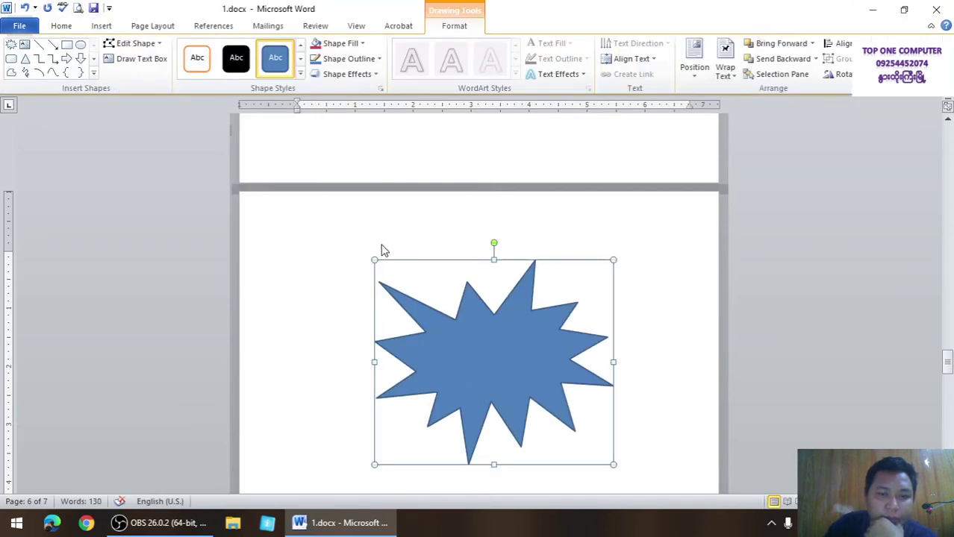
pyautogui.moveTo(374, 259); pyautogui.dragTo(304, 215)
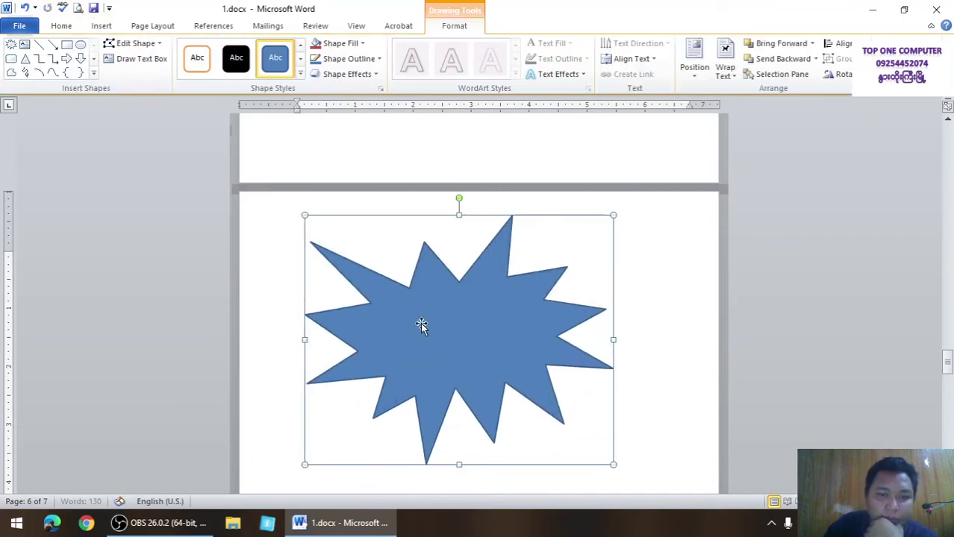
# - Set the star's font to Pyidaungsu and type the Myanmar word အထပေးကျစ inside it
pyautogui.click(75, 30)
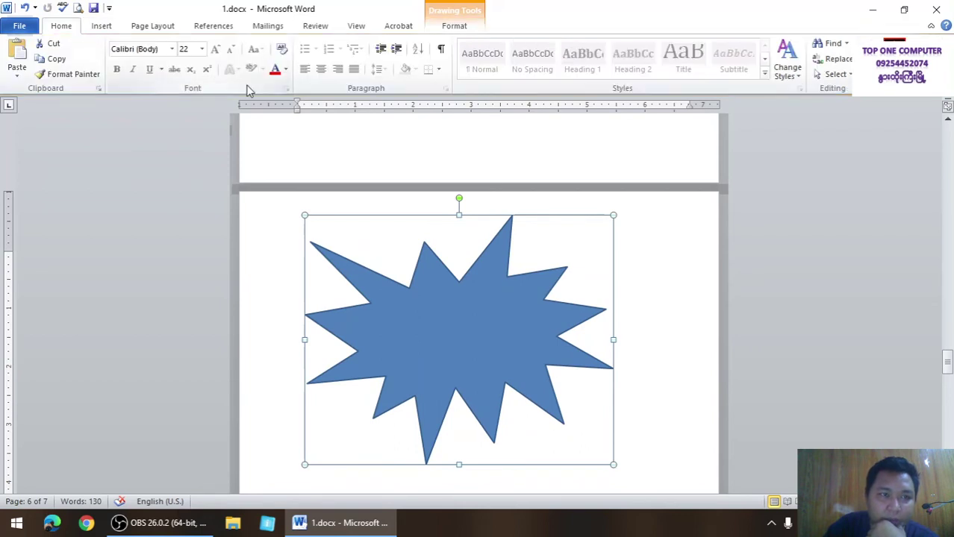
pyautogui.click(171, 49)
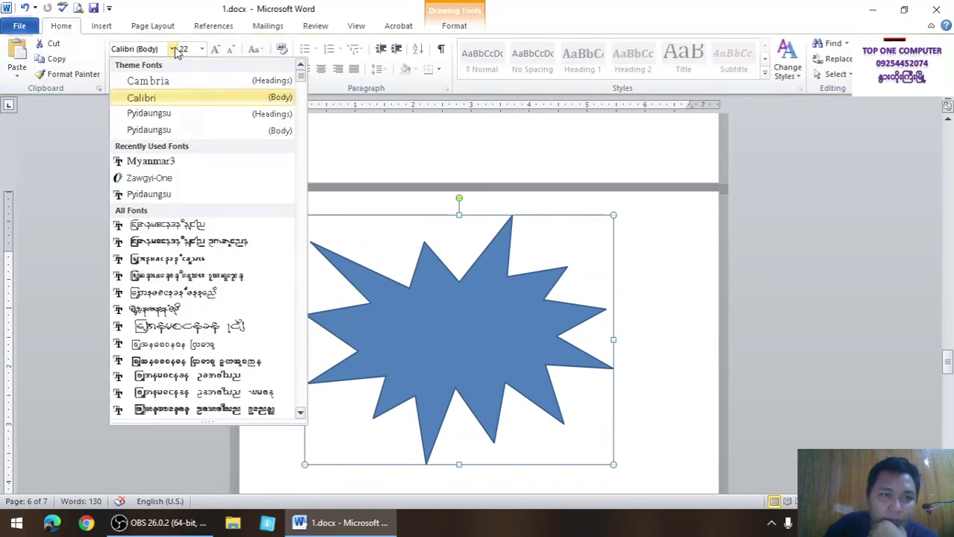
pyautogui.click(177, 127)
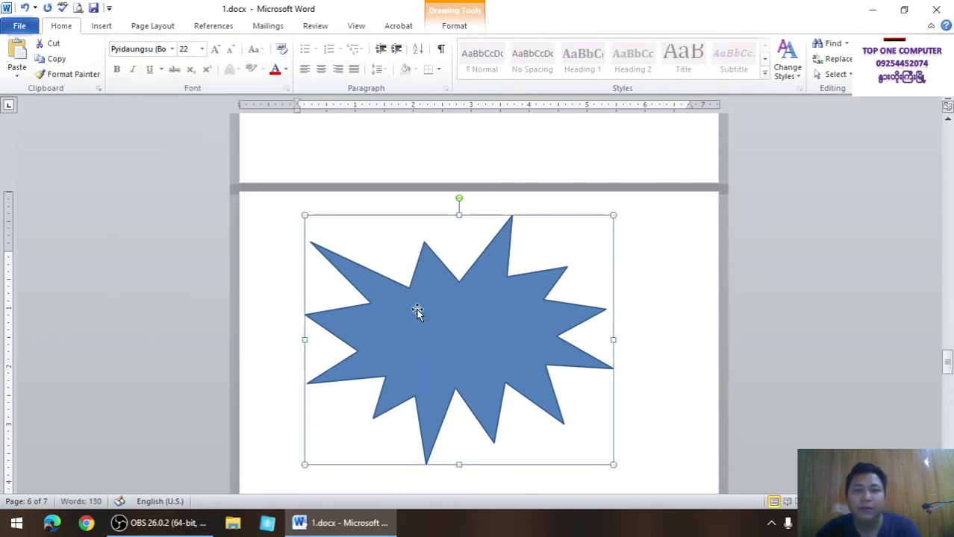
pyautogui.write('အ')
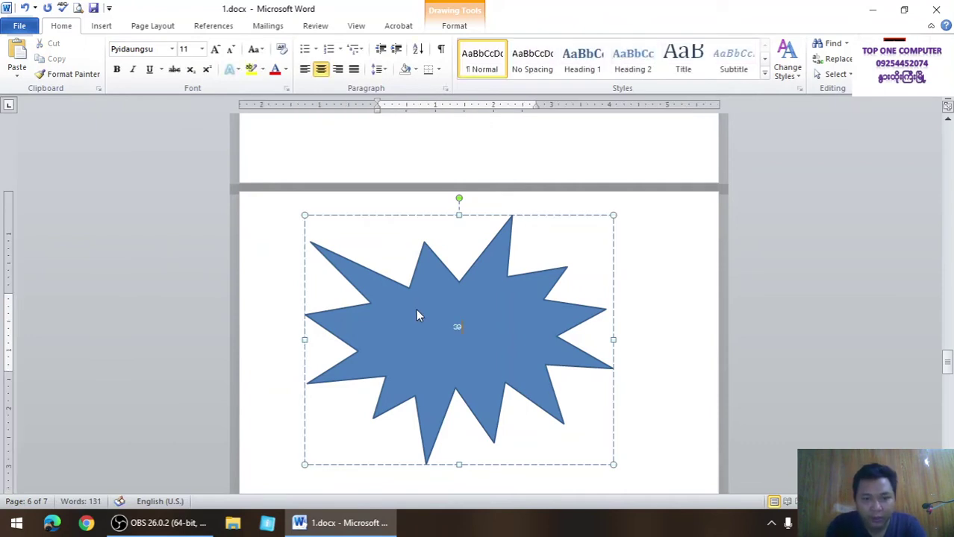
pyautogui.write('ထ')
pyautogui.write('ပေ')
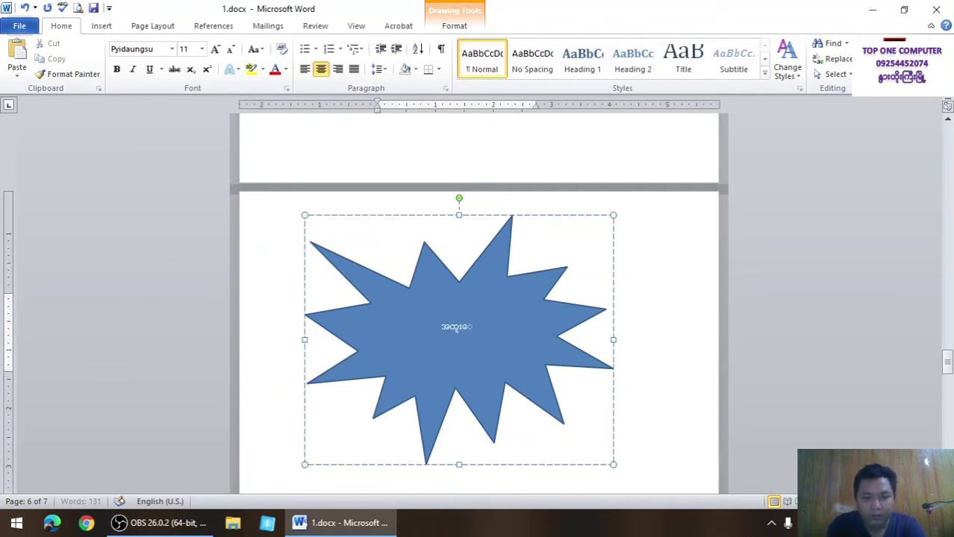
pyautogui.write('း')
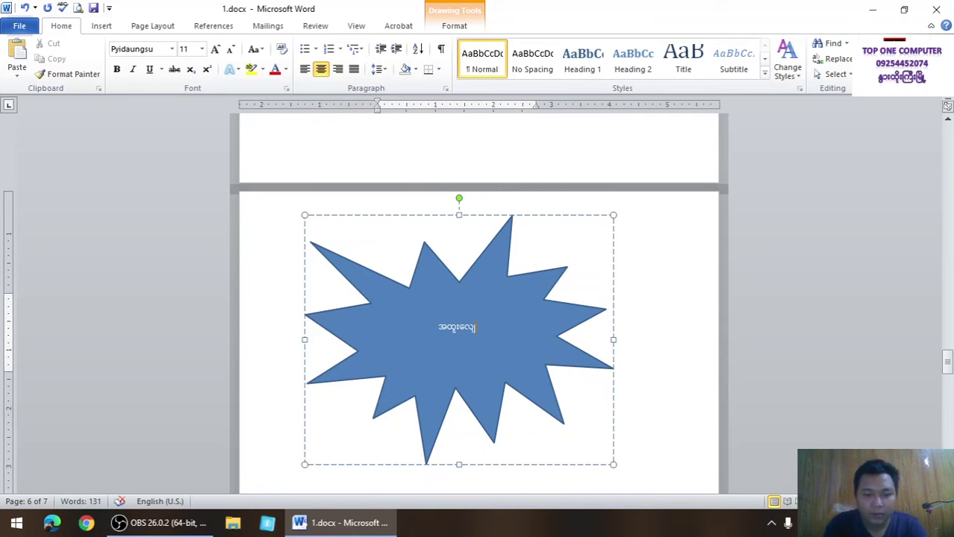
pyautogui.write('ကျ')
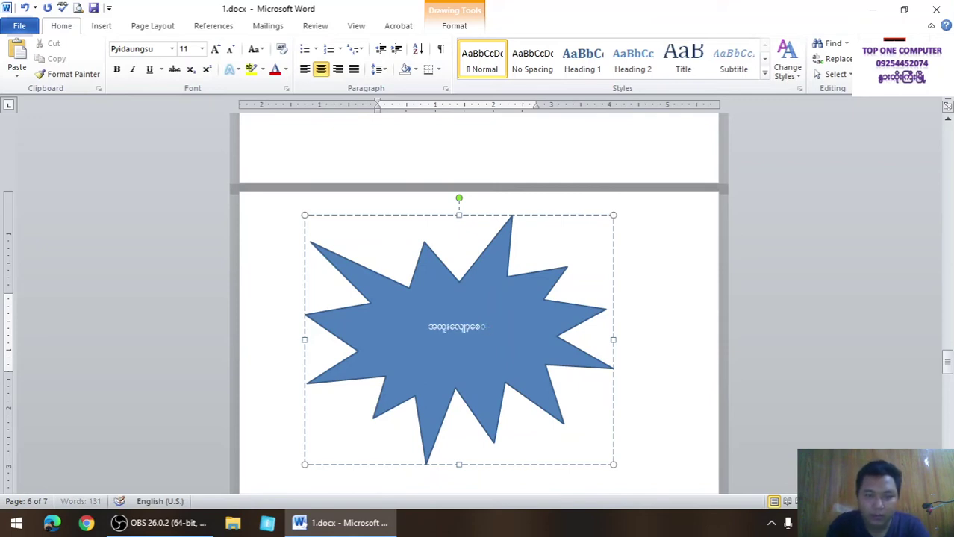
pyautogui.write('စ')
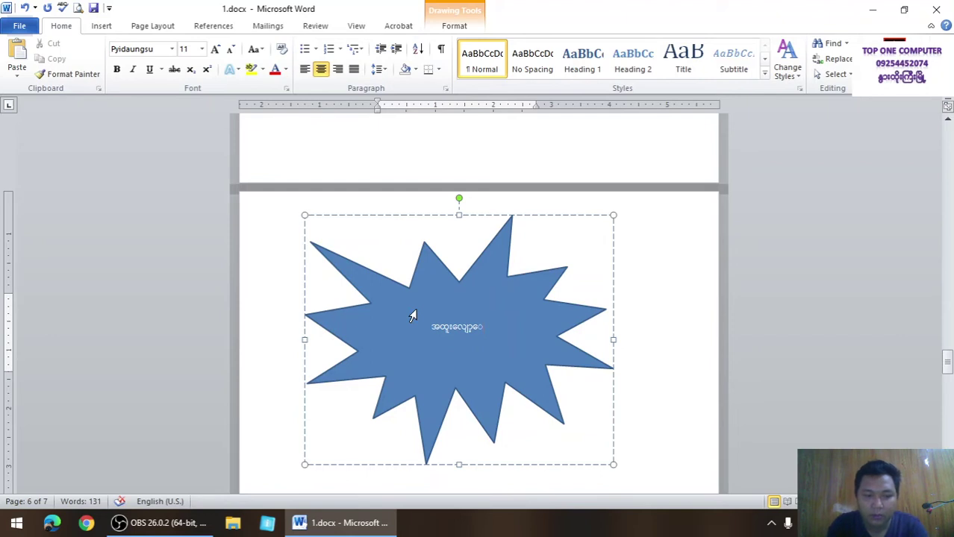
# - Add the final characters းး to the Myanmar text and select all text in the star
pyautogui.scroll(3, 413, 317)
pyautogui.scroll(3, 419, 305)
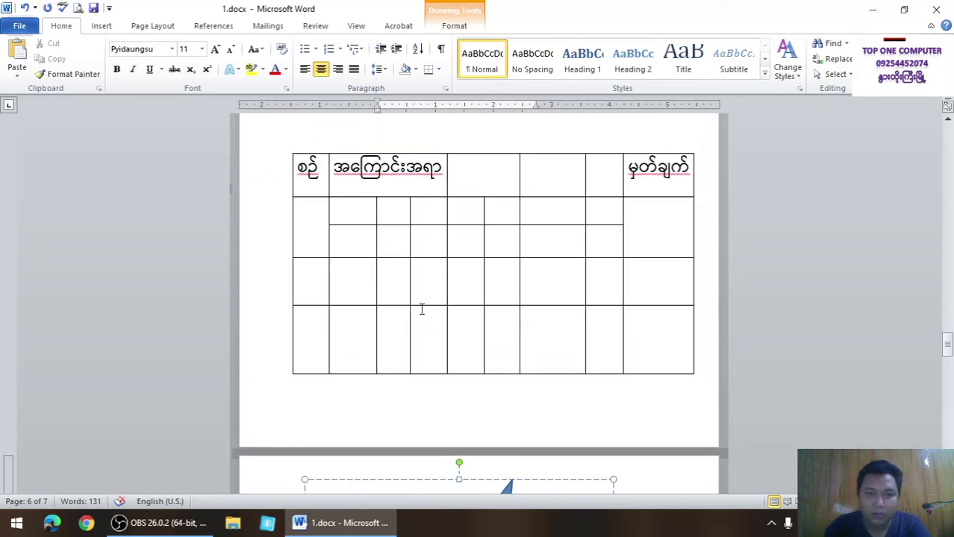
pyautogui.scroll(-2, 419, 305)
pyautogui.scroll(-8, 419, 304)
pyautogui.scroll(-5, 420, 310)
pyautogui.scroll(-4, 420, 310)
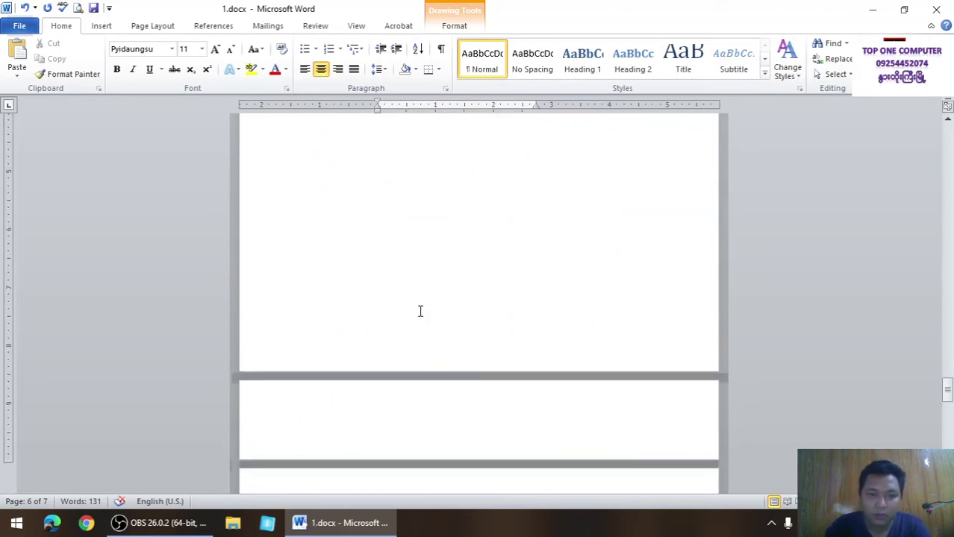
pyautogui.scroll(-5, 420, 311)
pyautogui.scroll(-2, 418, 313)
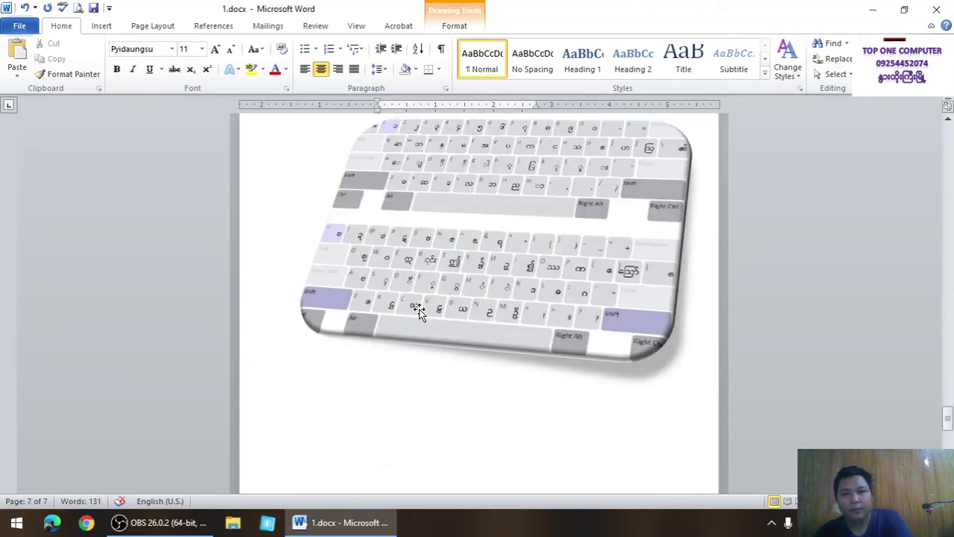
pyautogui.scroll(3, 436, 294)
pyautogui.scroll(4, 438, 292)
pyautogui.scroll(4, 440, 287)
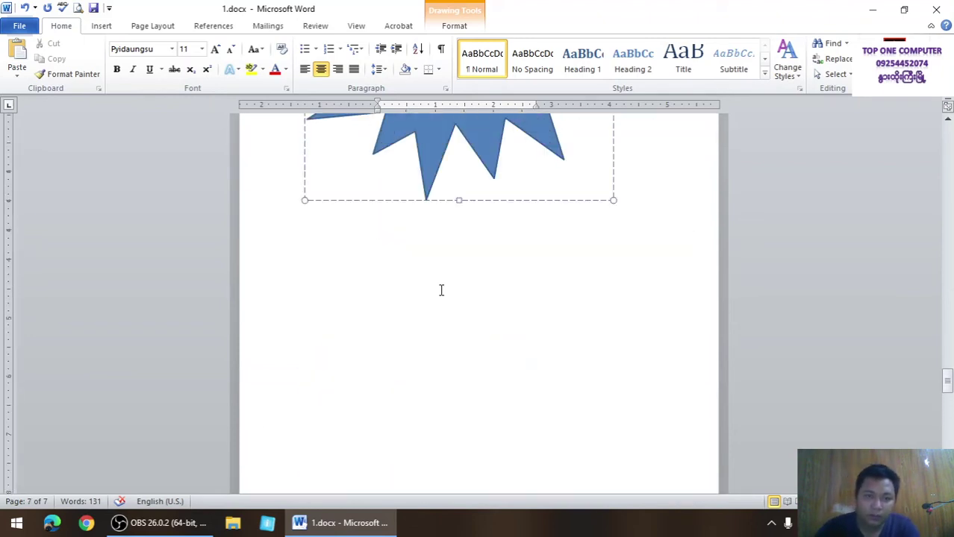
pyautogui.scroll(2, 441, 288)
pyautogui.scroll(3, 440, 289)
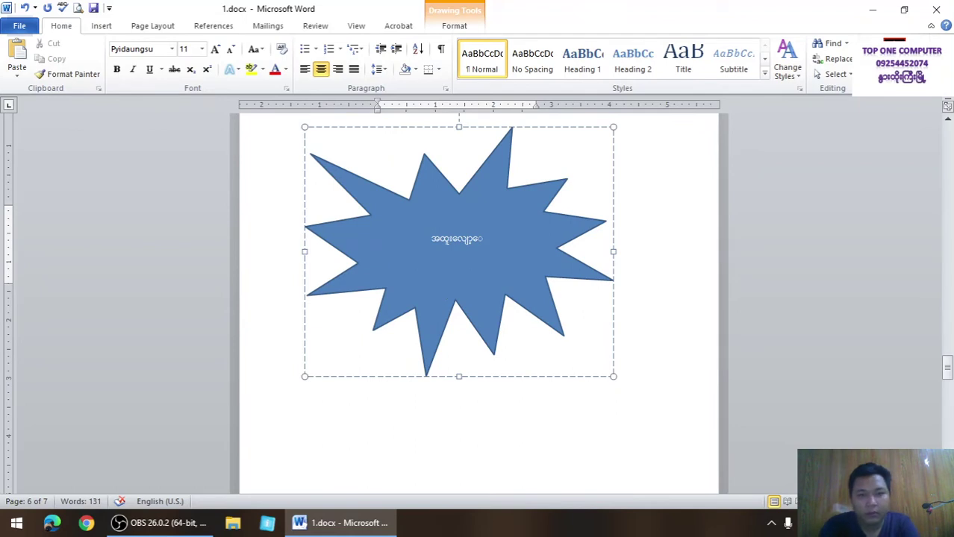
pyautogui.write('း')
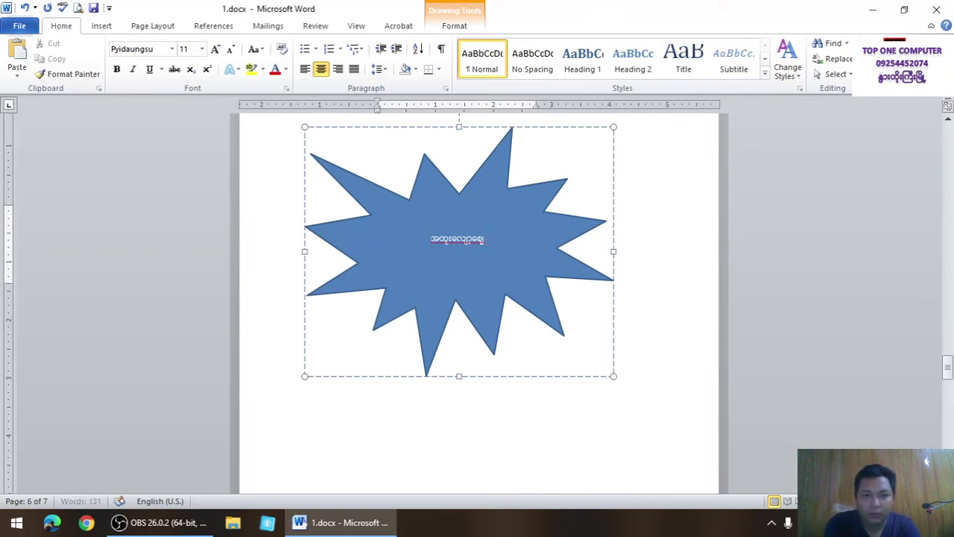
pyautogui.write('း')
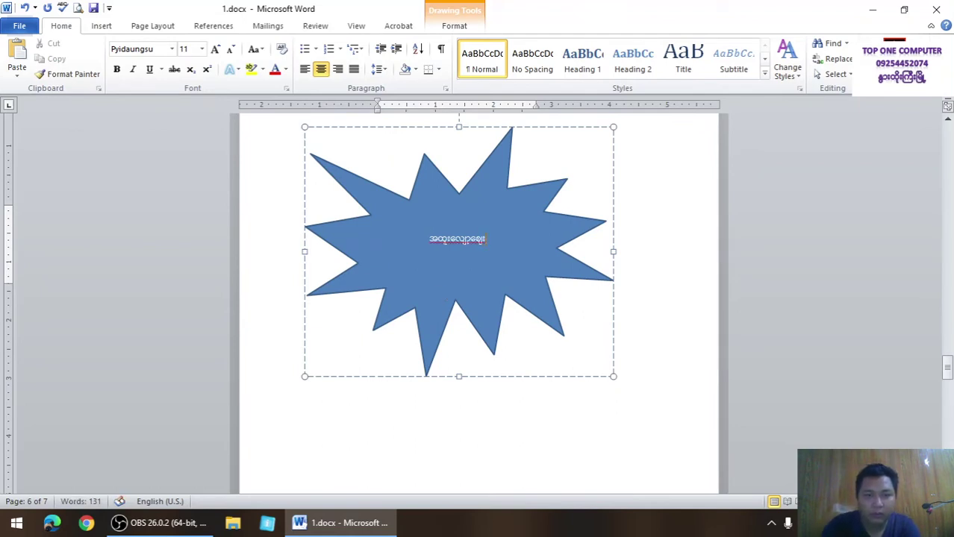
pyautogui.hotkey('ctrl', 'a')
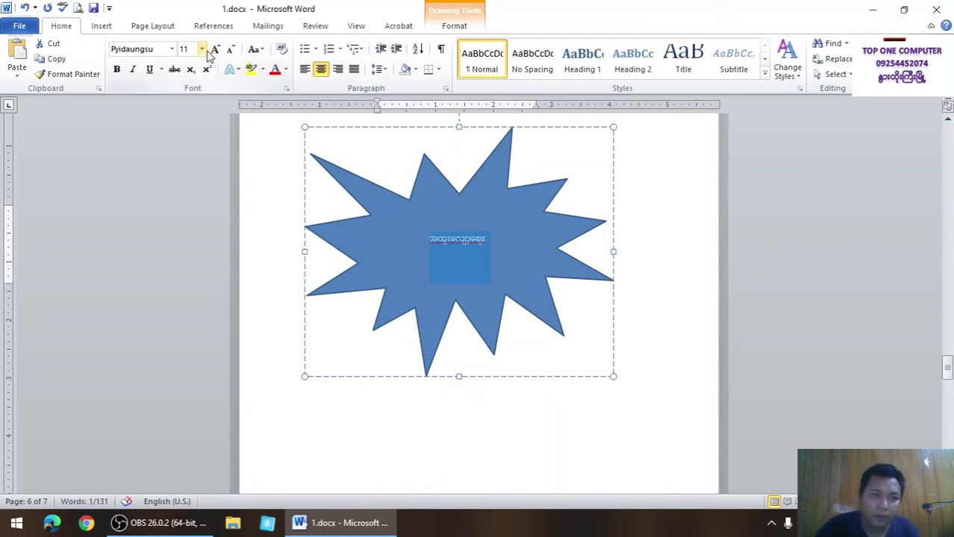
# - Make the star's Myanmar text 26 pt and bold, then deselect the shape
pyautogui.click(201, 50)
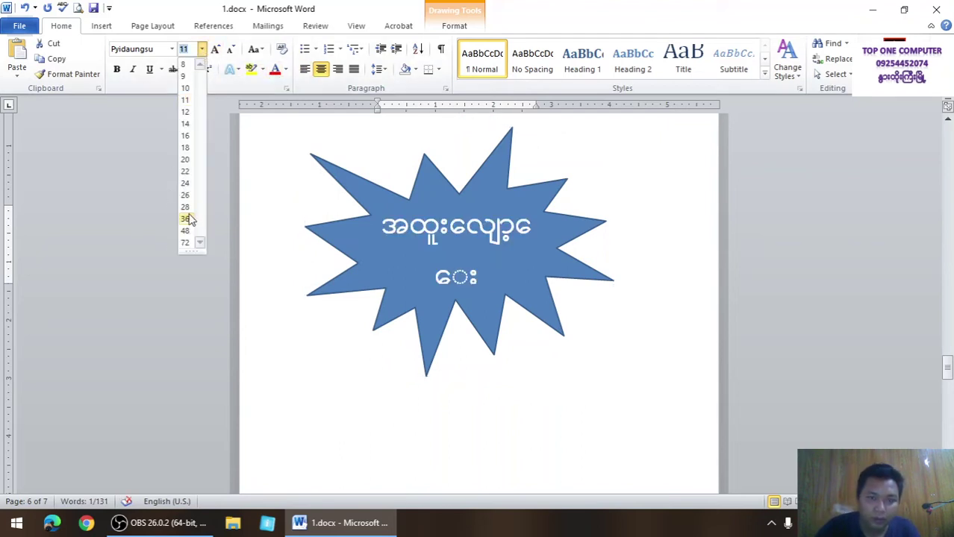
pyautogui.click(189, 197)
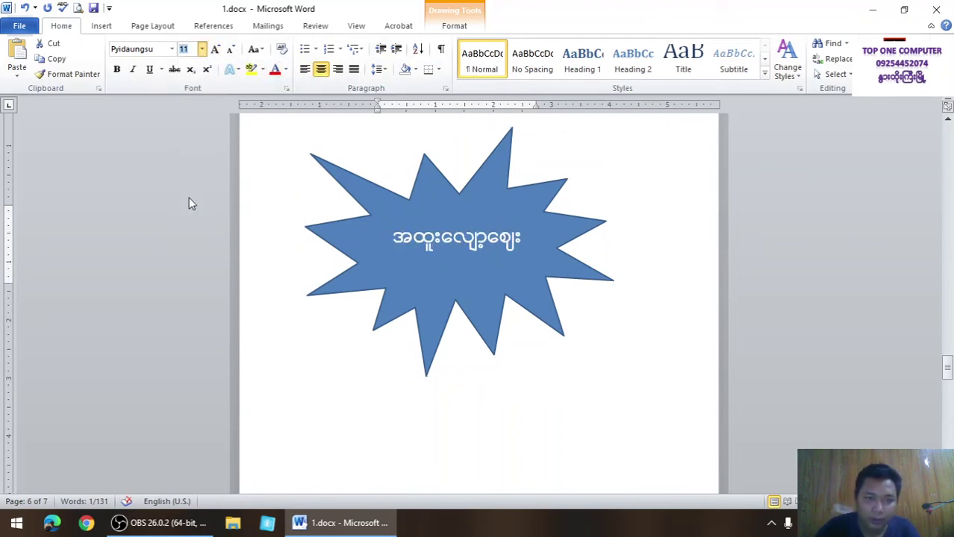
pyautogui.click(117, 69)
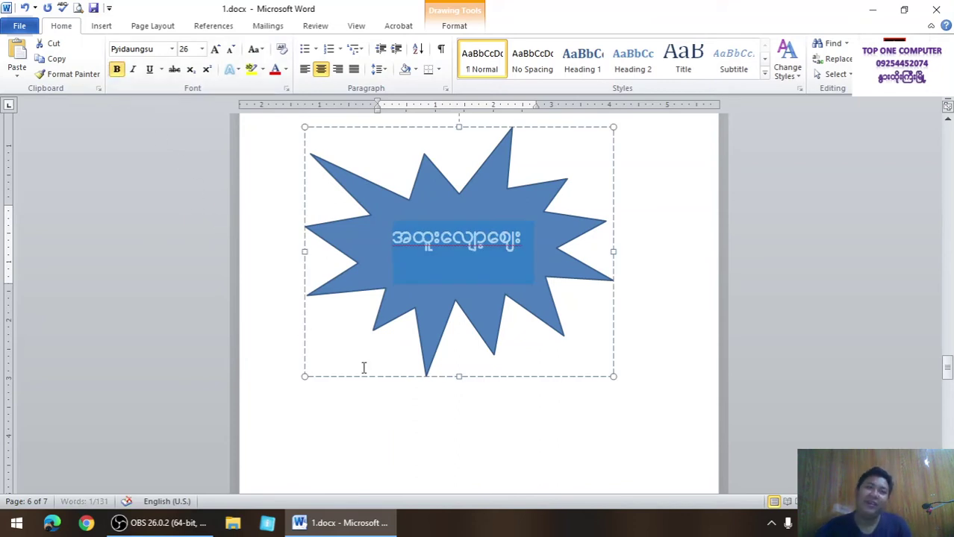
pyautogui.click(748, 260)
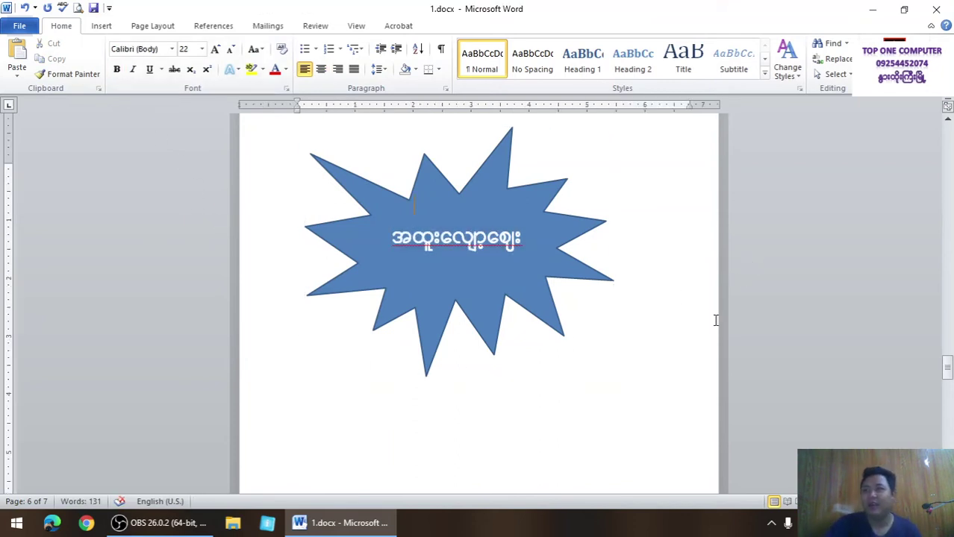
pyautogui.click(116, 26)
pyautogui.click(206, 67)
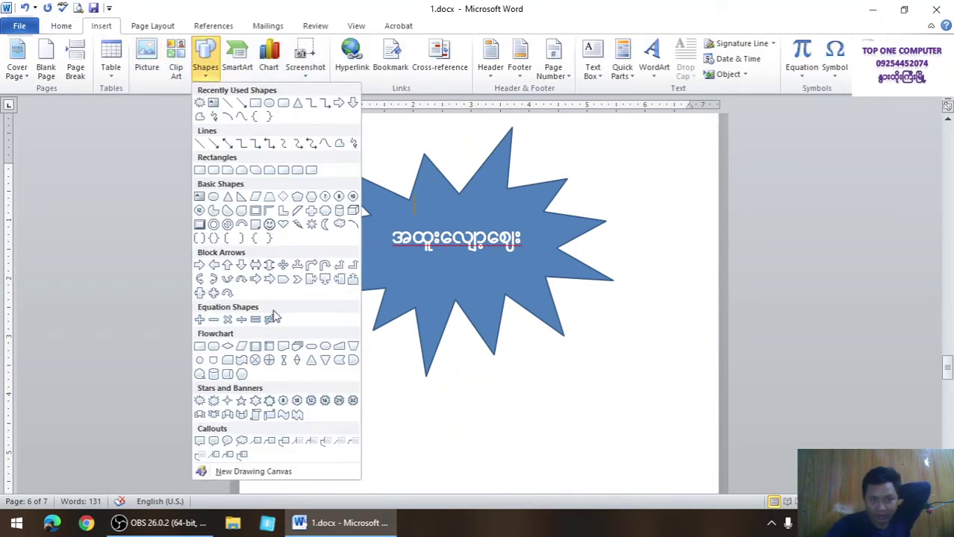
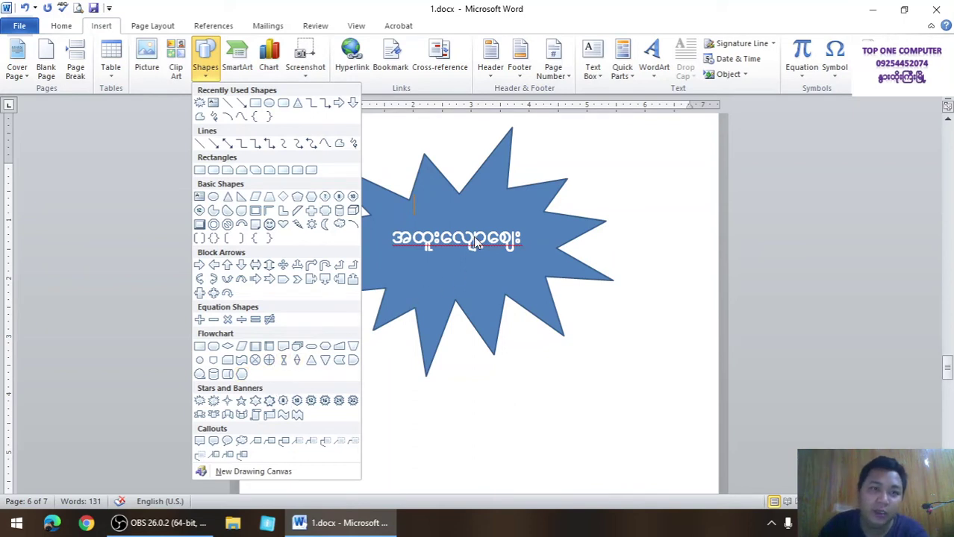
# - Dismiss the Shapes gallery without adding a shape and scroll down to the keyboard picture
pyautogui.click(661, 259)
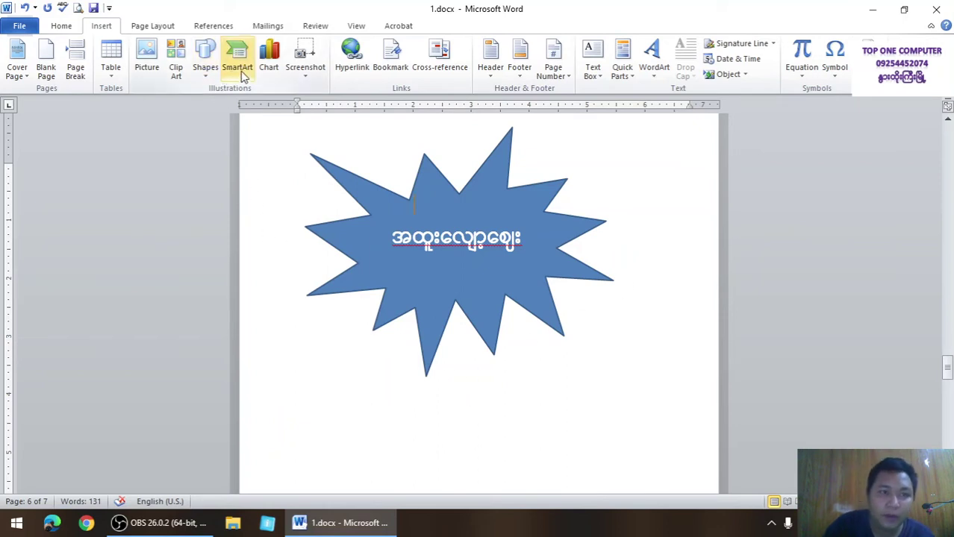
pyautogui.scroll(-2, 398, 452)
pyautogui.scroll(-5, 398, 451)
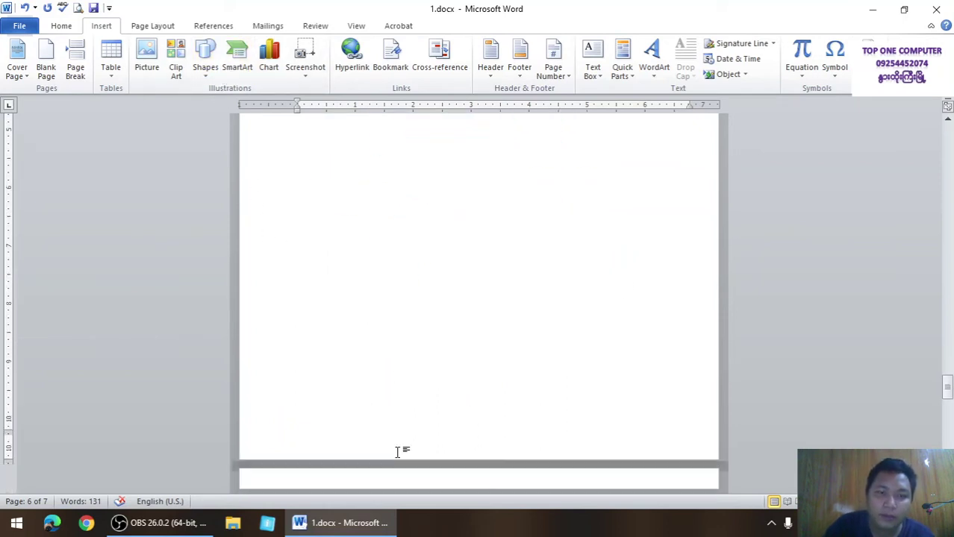
pyautogui.scroll(5, 355, 214)
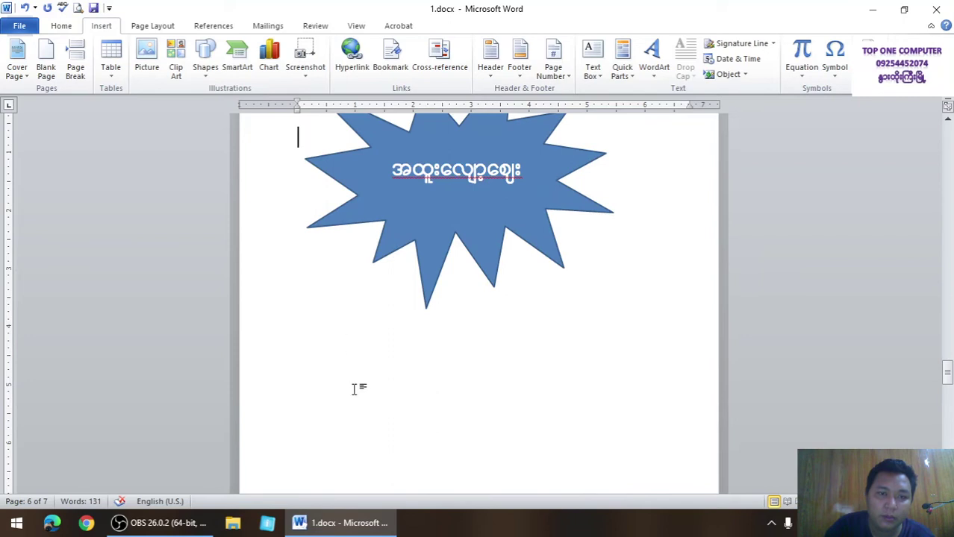
pyautogui.scroll(-3, 355, 389)
pyautogui.scroll(-1, 355, 389)
pyautogui.scroll(-3, 356, 388)
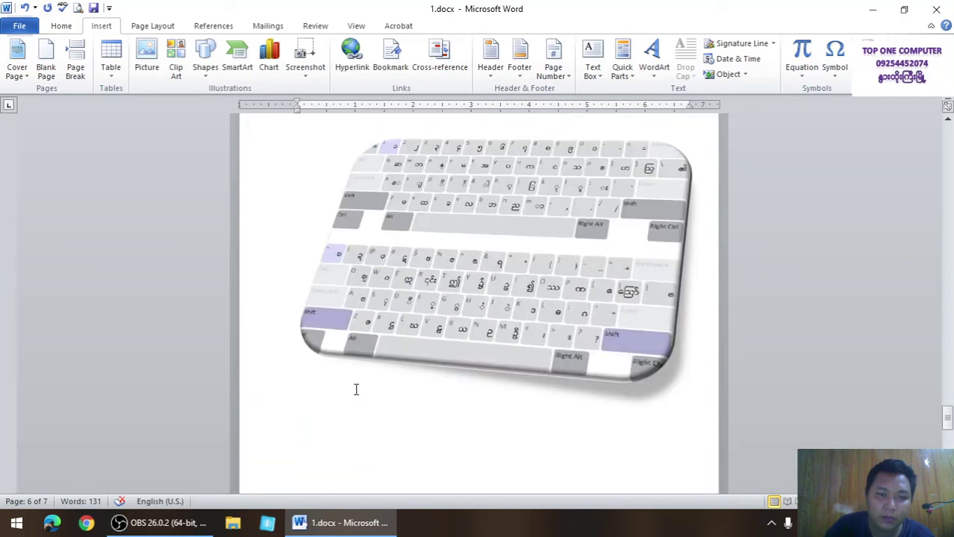
pyautogui.scroll(-3, 356, 389)
pyautogui.scroll(-1, 356, 389)
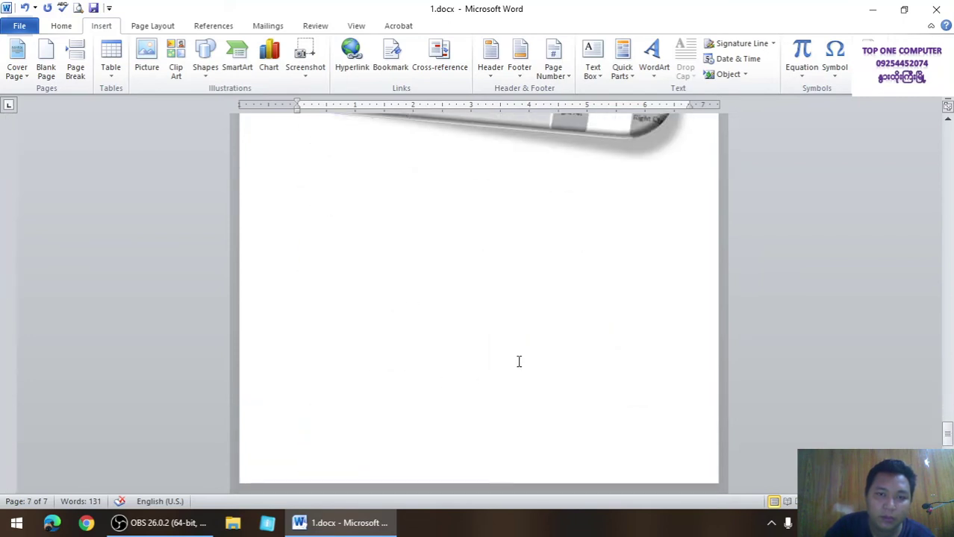
# - Select the keyboard picture
pyautogui.click(675, 192)
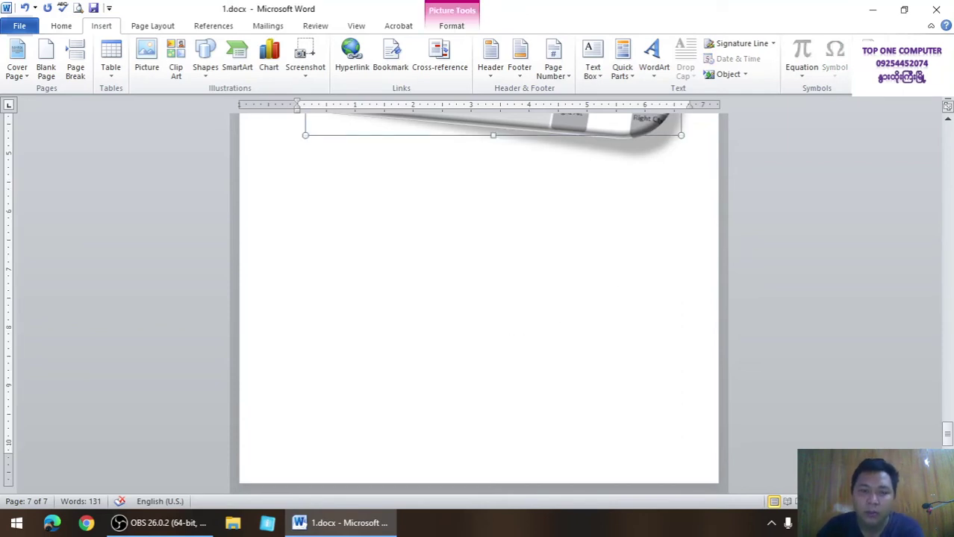
pyautogui.hotkey('ctrl', 'z')
pyautogui.scroll(-5, 475, 325)
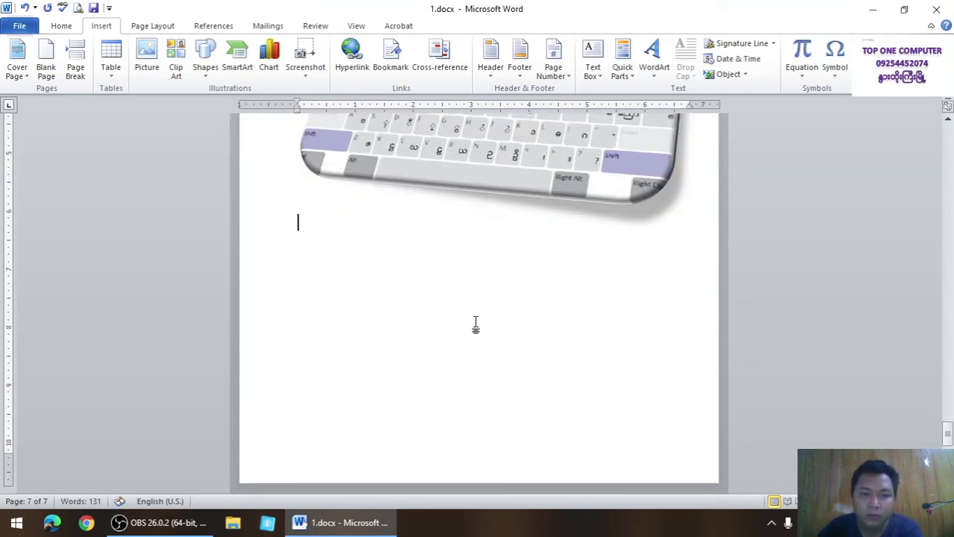
pyautogui.scroll(2, 476, 324)
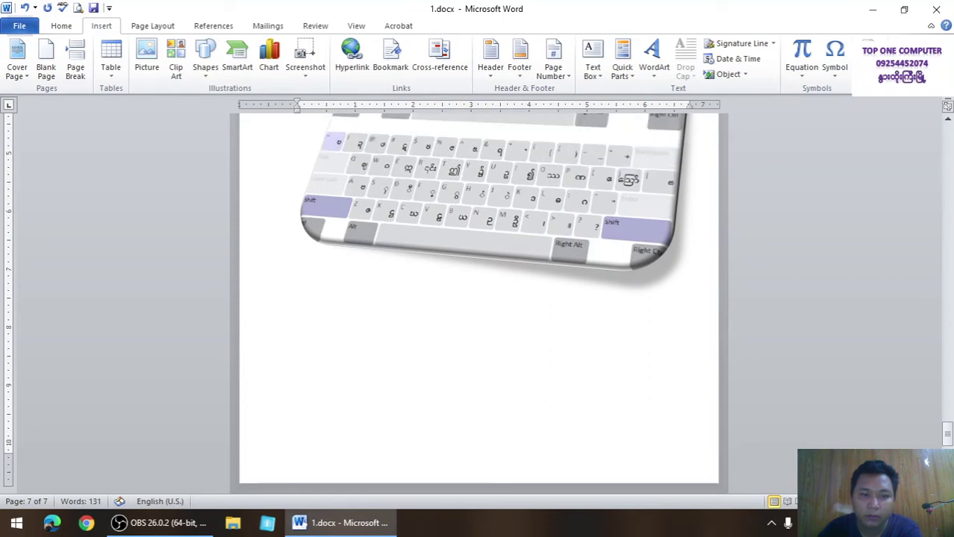
pyautogui.scroll(1, 475, 325)
pyautogui.scroll(1, 394, 409)
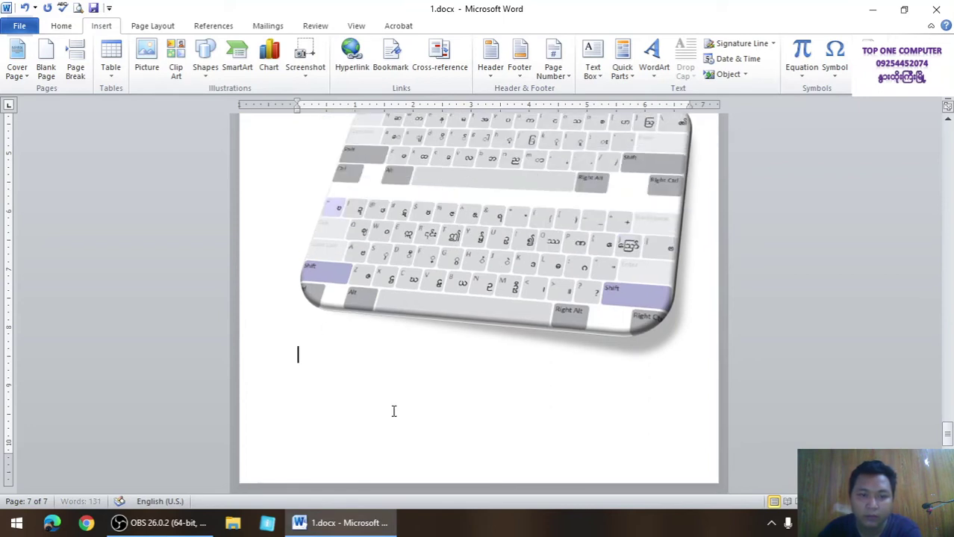
pyautogui.hotkey('shift', 'Left')
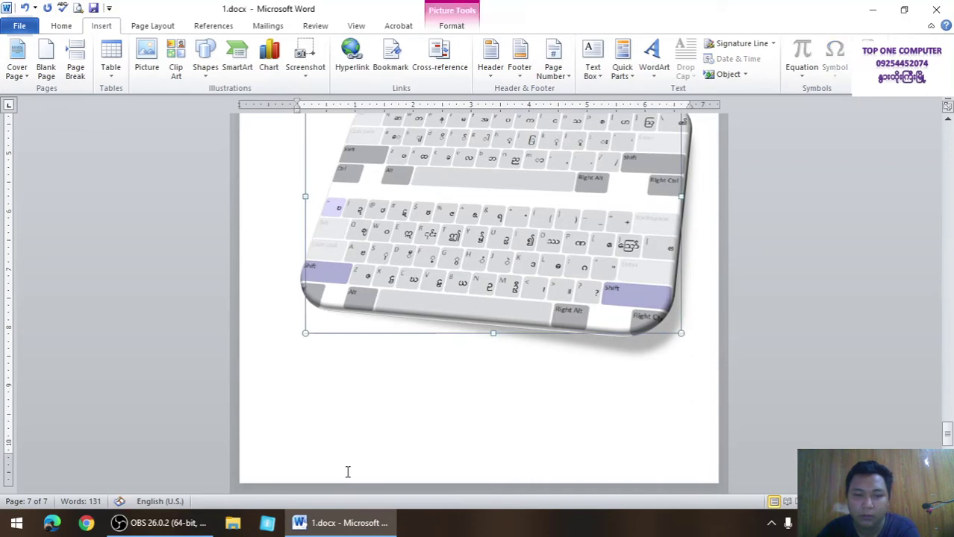
# - Add a blank page after the keyboard picture
pyautogui.click(45, 63)
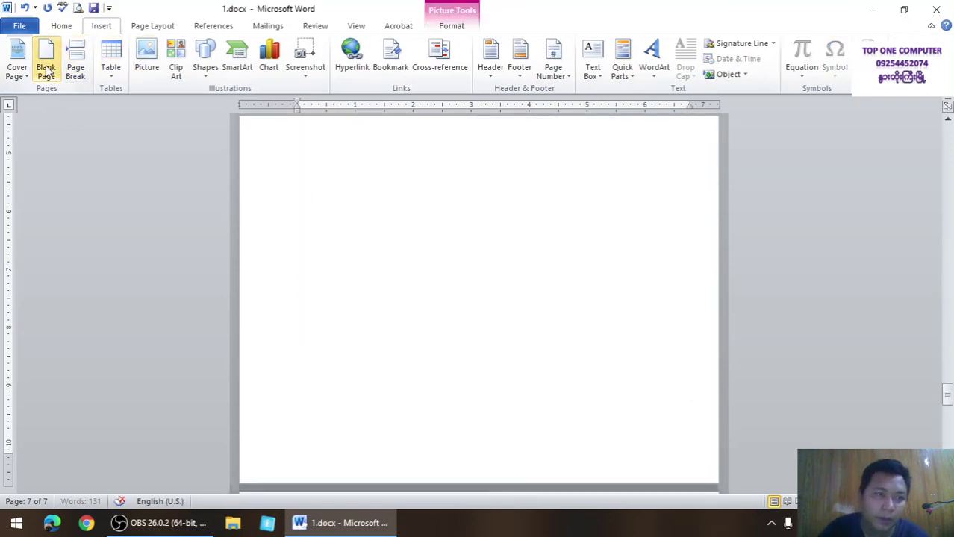
pyautogui.scroll(6, 418, 313)
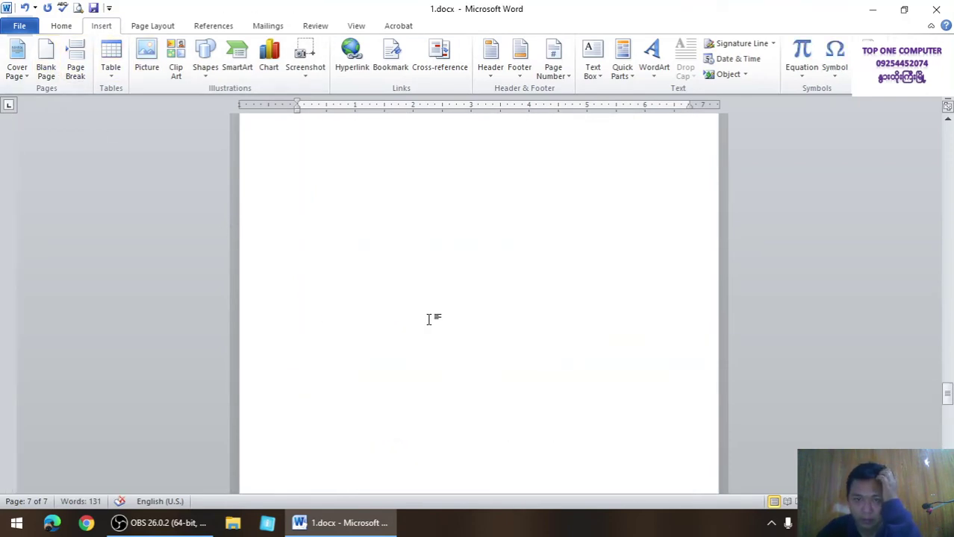
pyautogui.scroll(1, 345, 211)
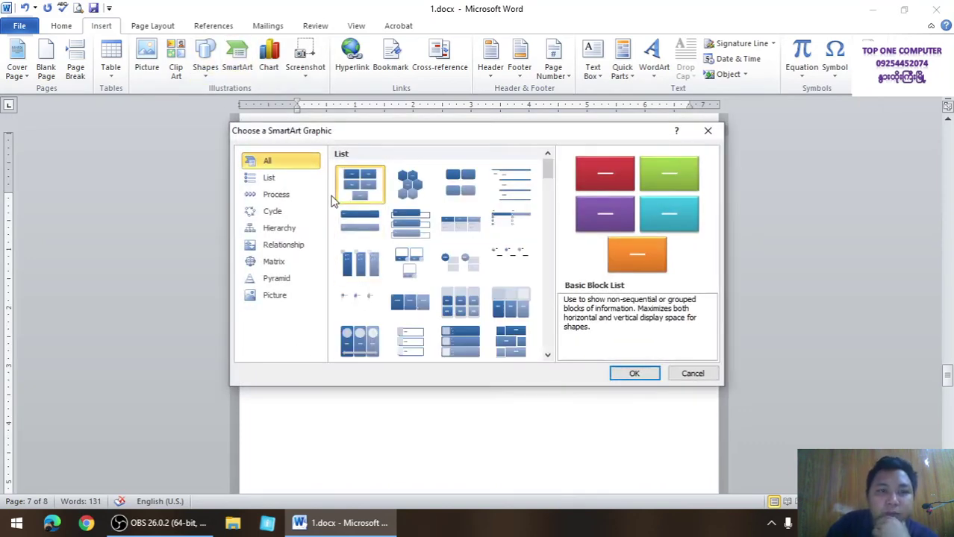
# - Insert a Basic Cycle SmartArt graphic from the Cycle category
pyautogui.click(274, 180)
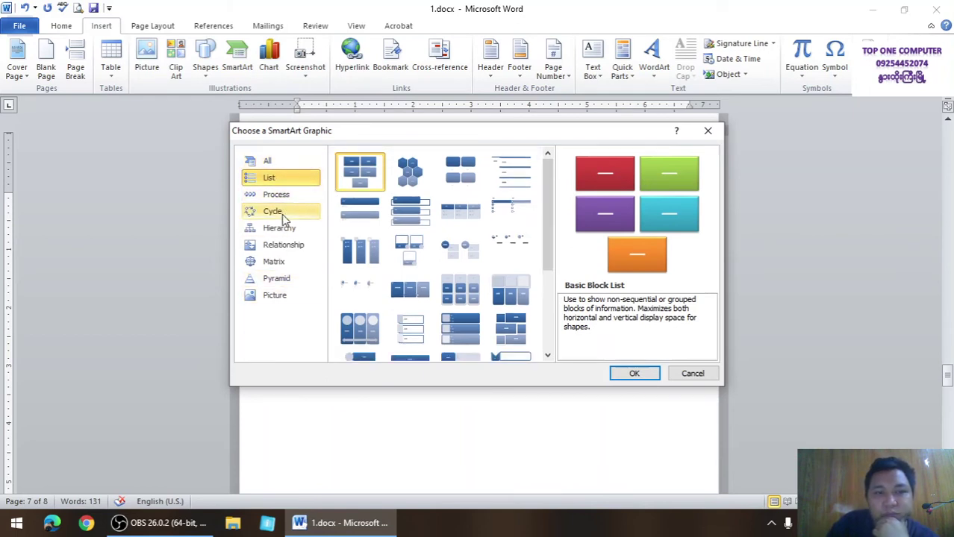
pyautogui.click(281, 215)
pyautogui.click(371, 185)
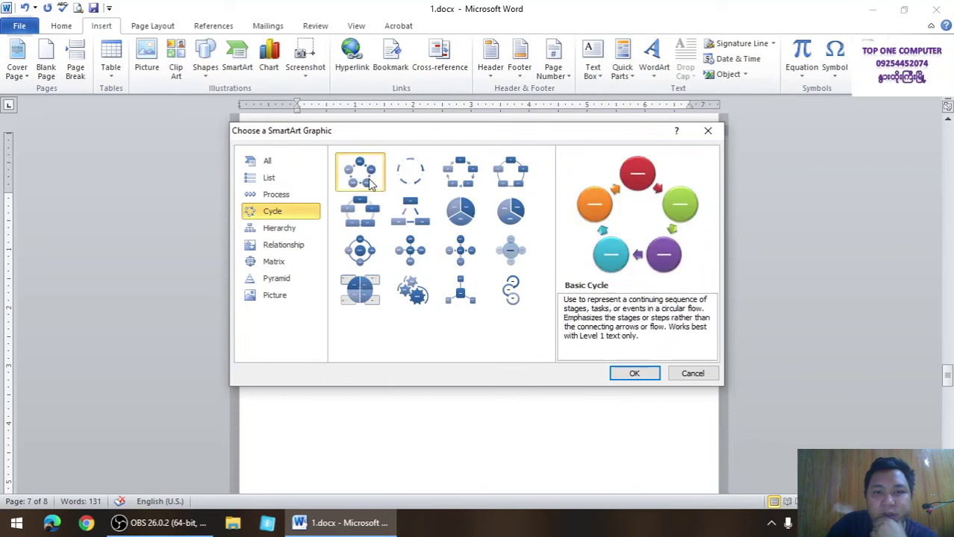
pyautogui.click(634, 373)
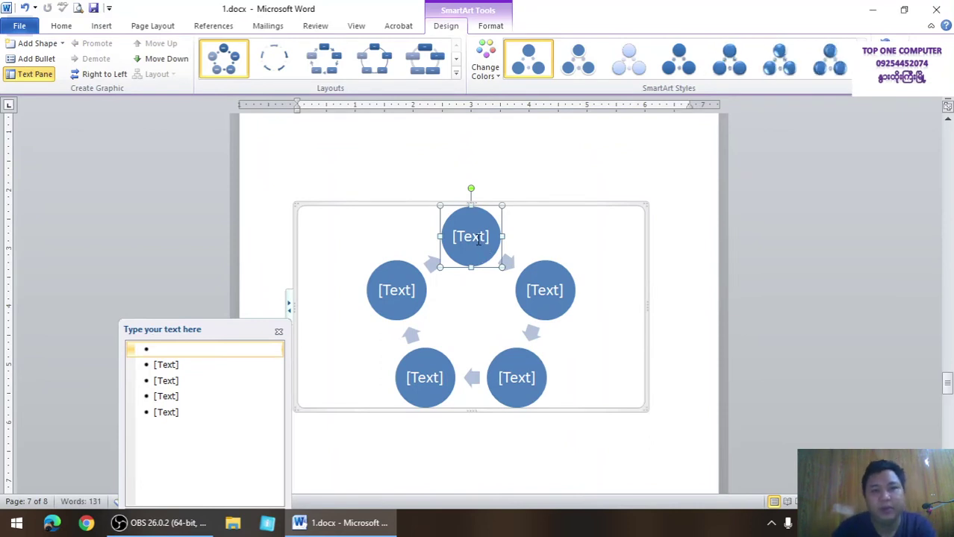
# - Type the Myanmar label ယြကာဥ into the top circle
pyautogui.click(481, 236)
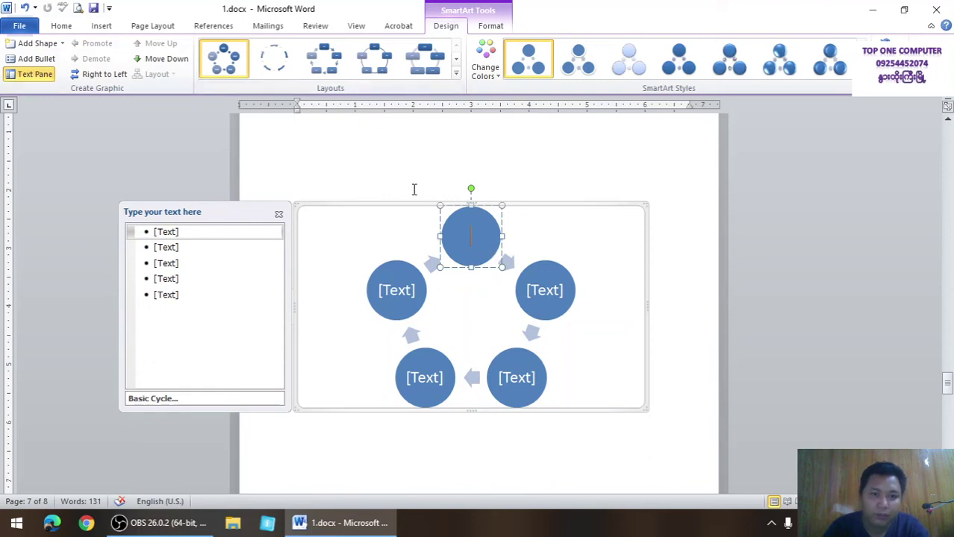
pyautogui.write('u')
pyautogui.press('BackSpace')
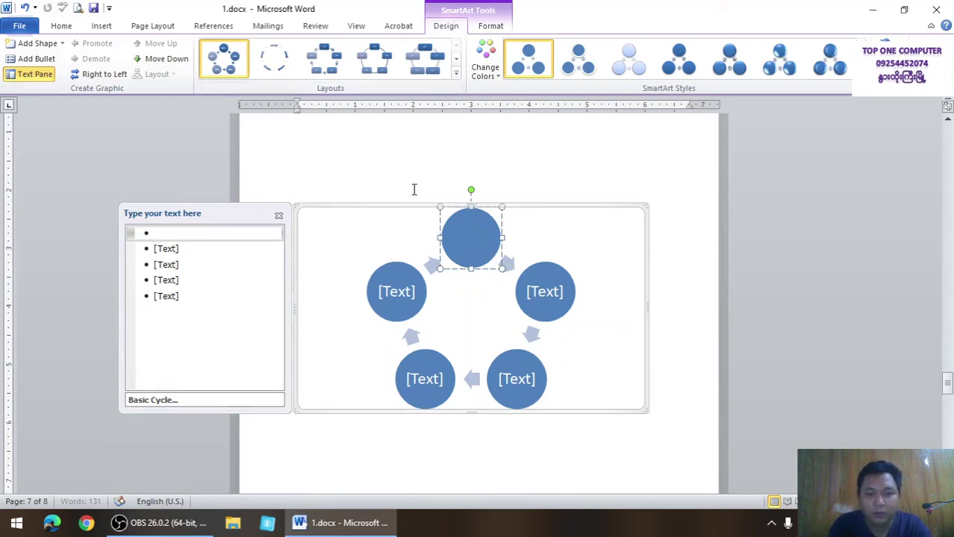
pyautogui.write('ယြ')
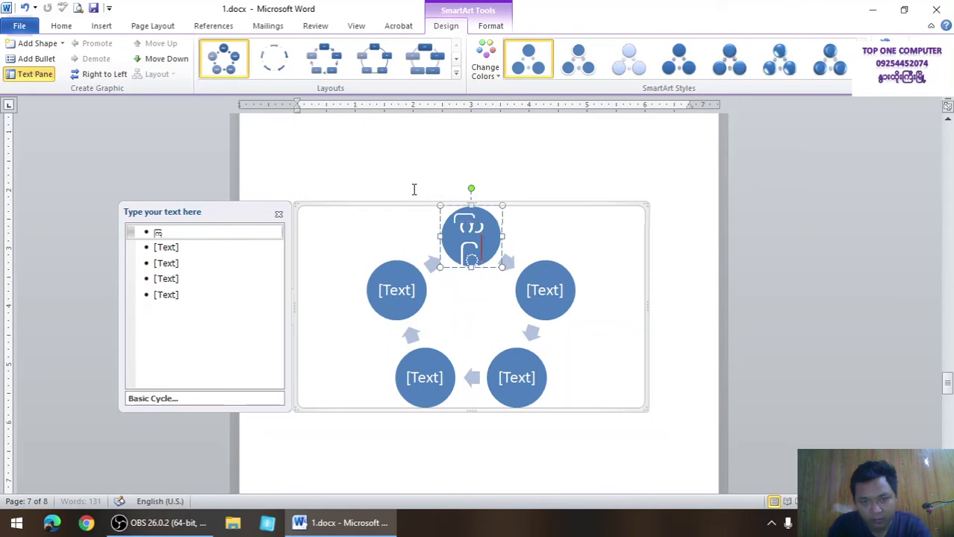
pyautogui.write('က')
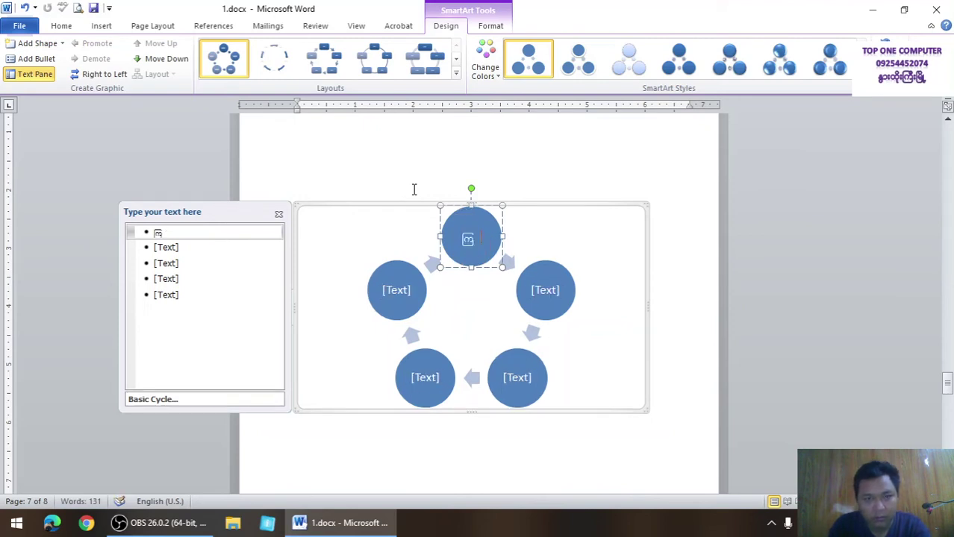
pyautogui.write('ာ')
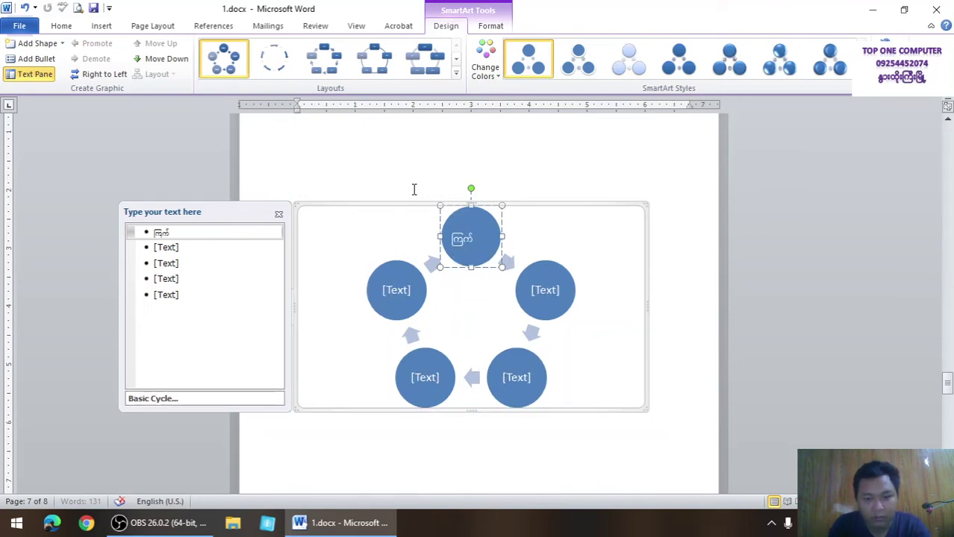
pyautogui.write('ဥ')
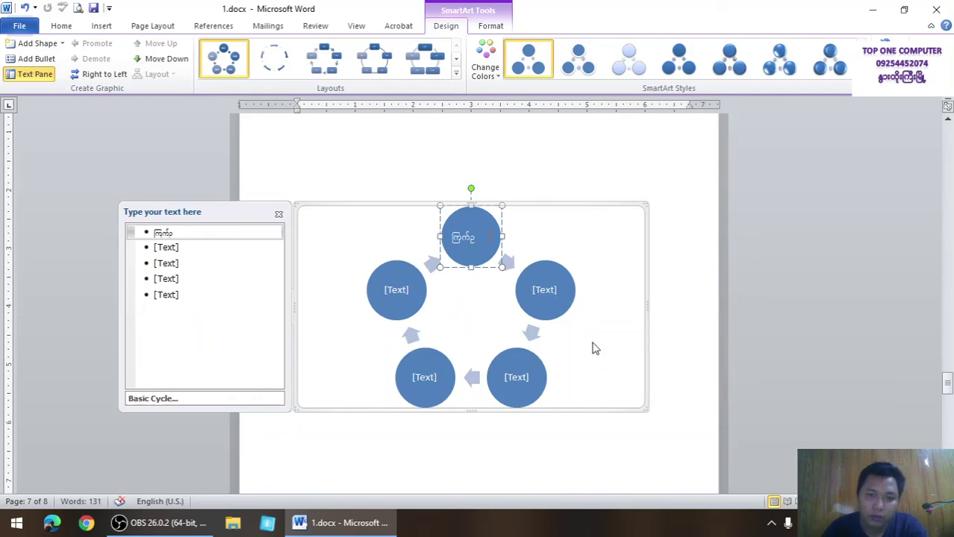
# - Enlarge the cycle graphic by its corner and label the right circle ကြက်ကလေး
pyautogui.moveTo(640, 405); pyautogui.dragTo(694, 474)
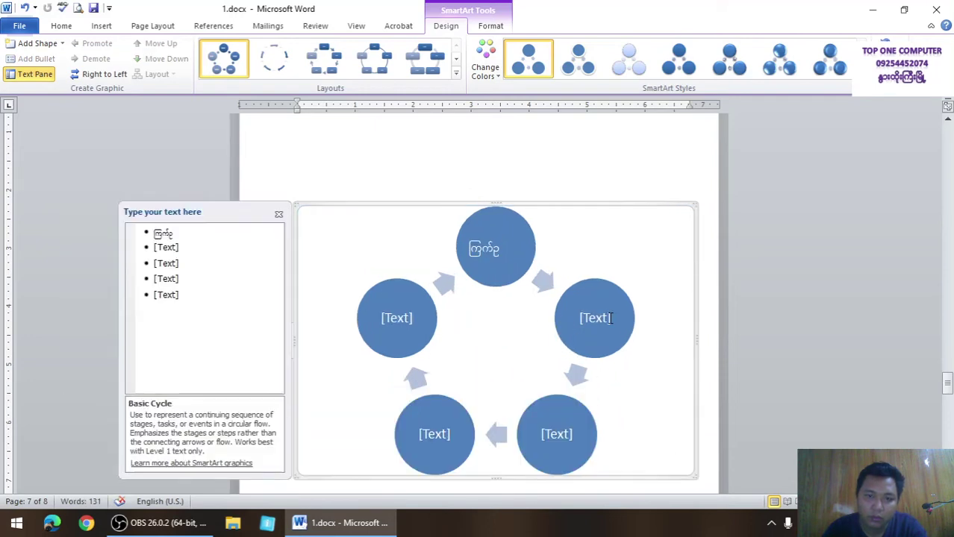
pyautogui.click(610, 318)
pyautogui.write('က')
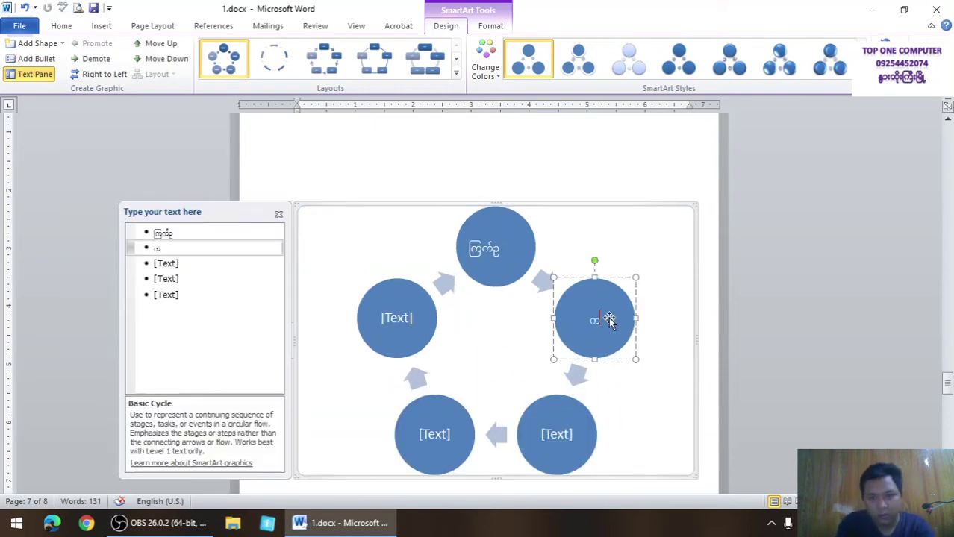
pyautogui.write('ြက်က')
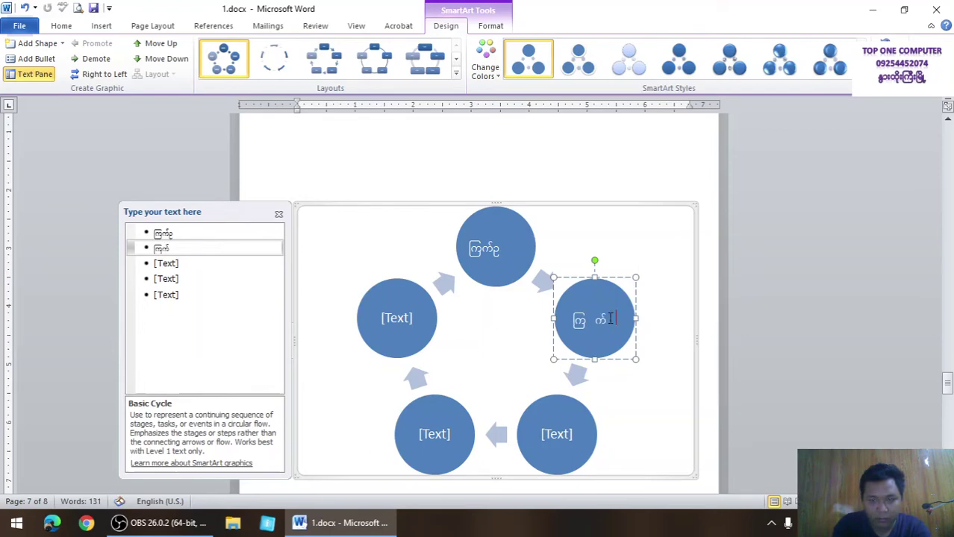
pyautogui.write('လေး')
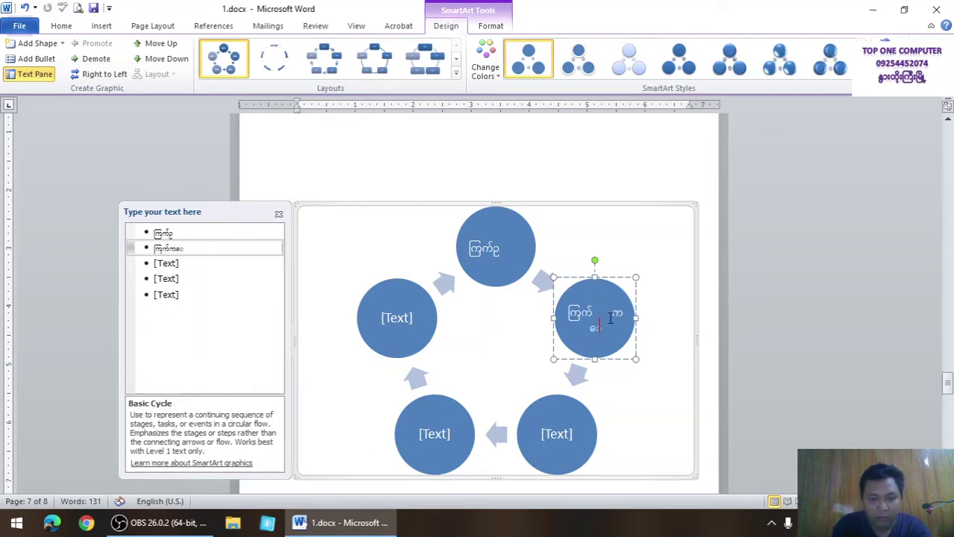
# - Delete the right circle's existing label
pyautogui.click(62, 26)
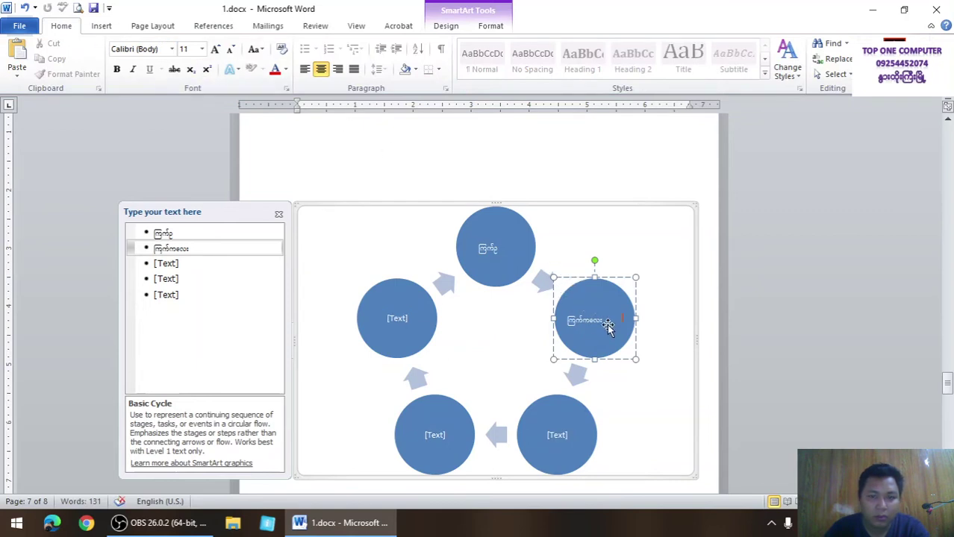
pyautogui.doubleClick(567, 319)
pyautogui.press('BackSpace')
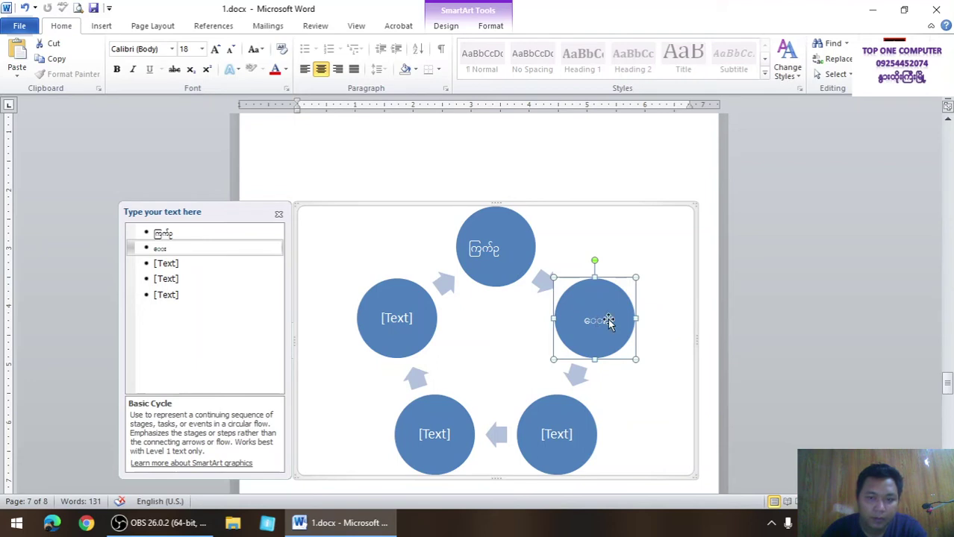
pyautogui.click(601, 321)
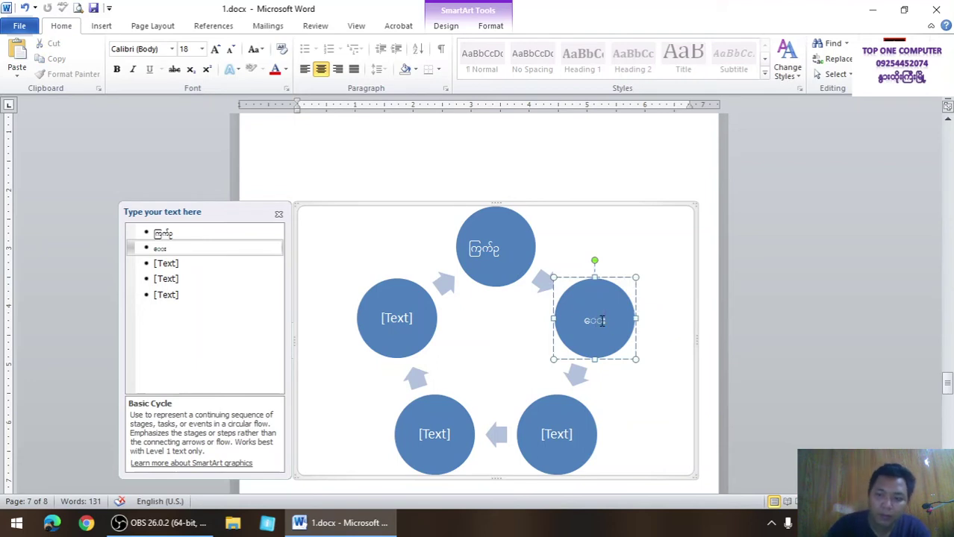
pyautogui.press('BackSpace')
pyautogui.press('BackSpace')
pyautogui.press('BackSpace')
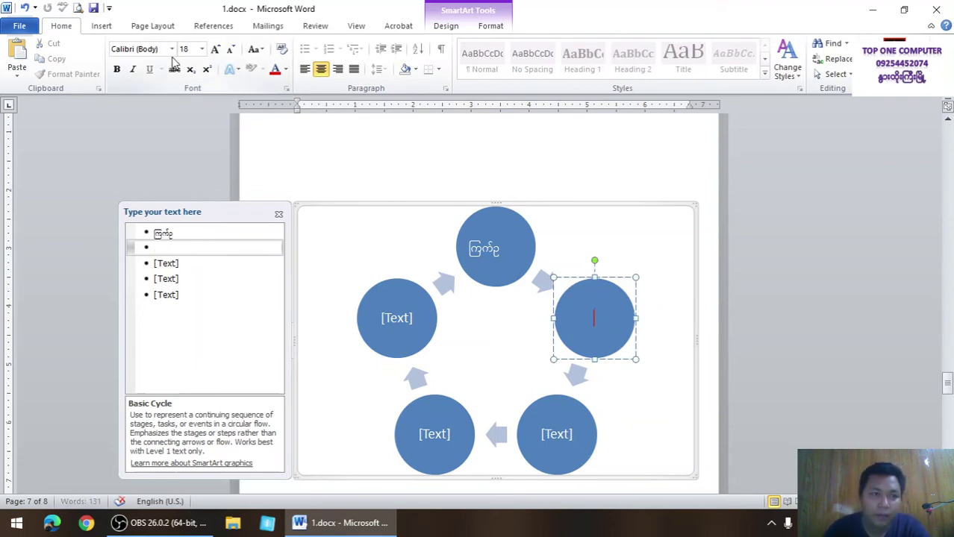
# - Set the right circle to the Pyidaungsu font and type တြက်ကလေး
pyautogui.click(171, 49)
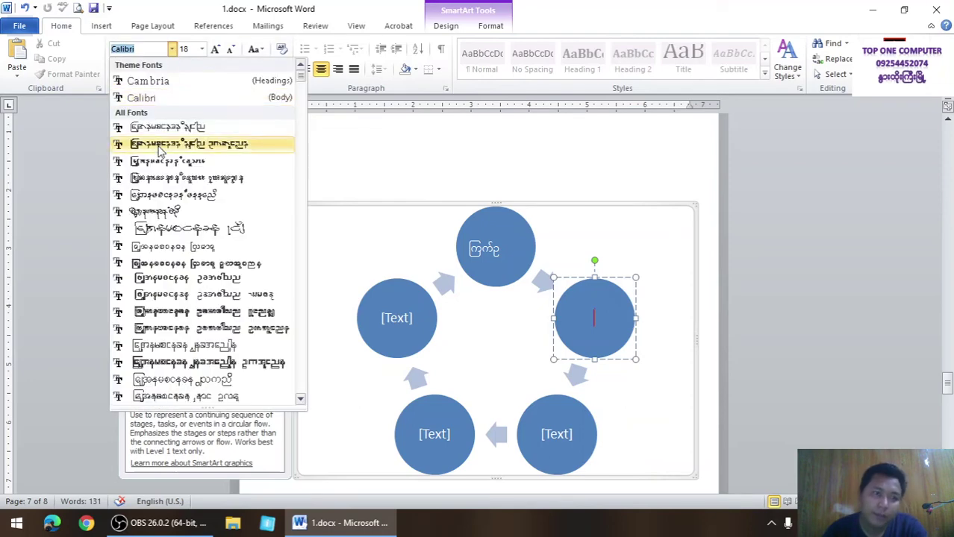
pyautogui.press('BackSpace')
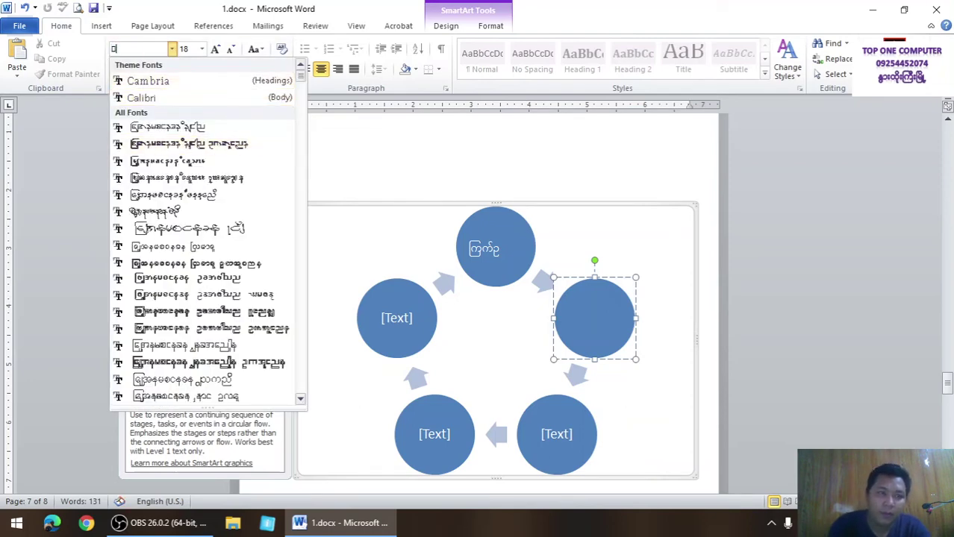
pyautogui.write('Pyidaungsu')
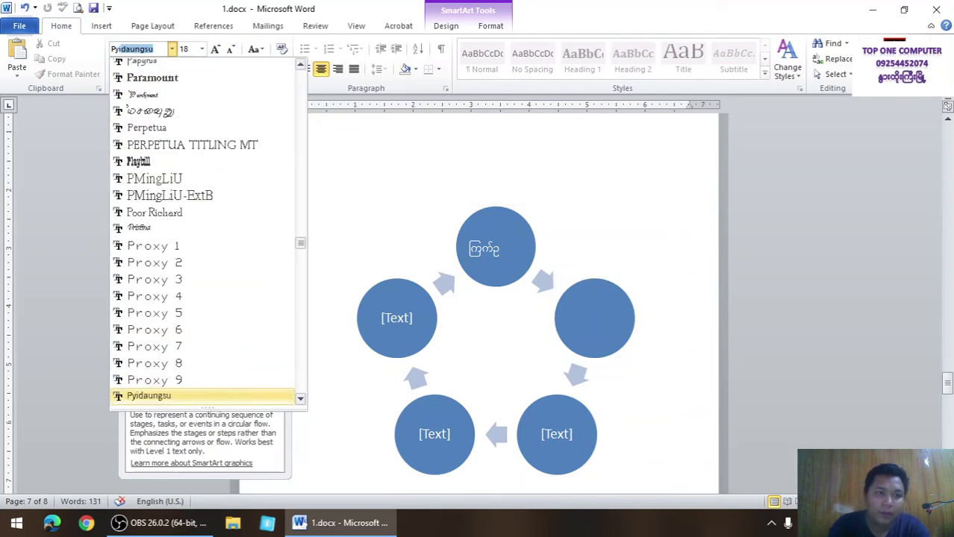
pyautogui.press('Return')
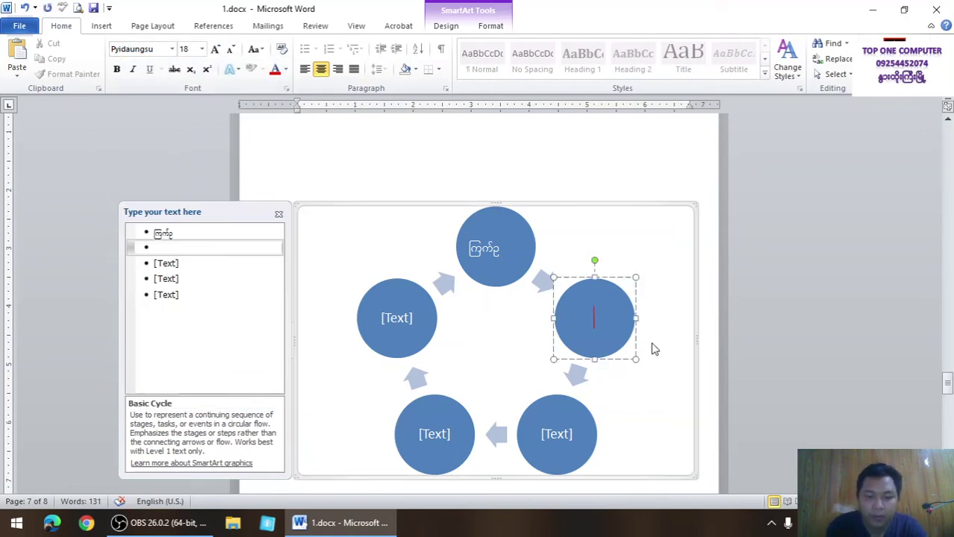
pyautogui.write('တ')
pyautogui.write('ြ')
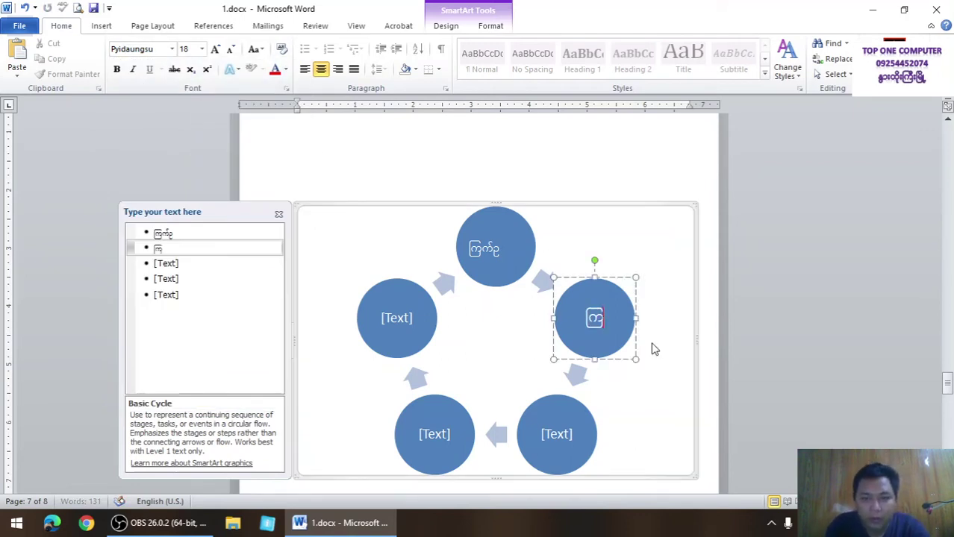
pyautogui.write('က်က')
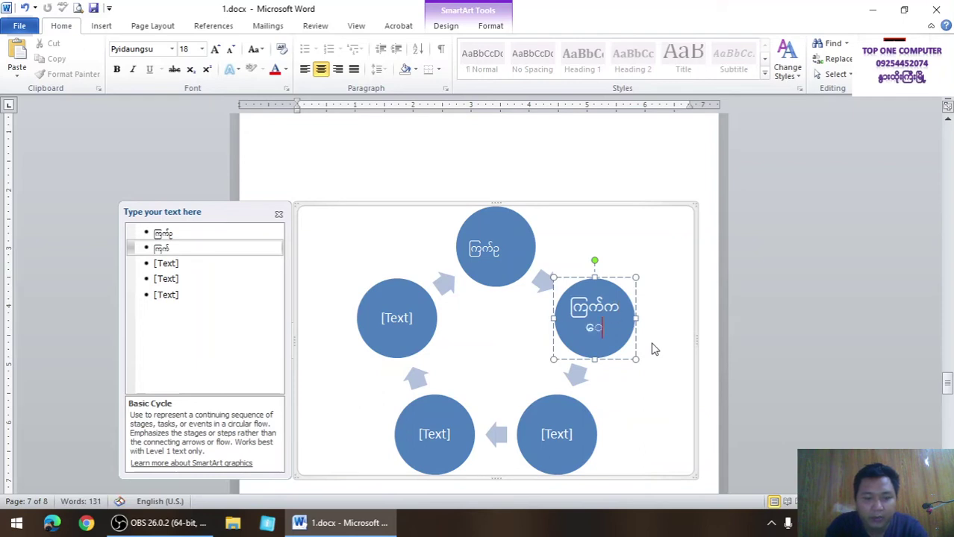
pyautogui.write('လေး')
# - Label the bottom-right circle ြက်ဖခန်း in Pyidaungsu
pyautogui.click(560, 434)
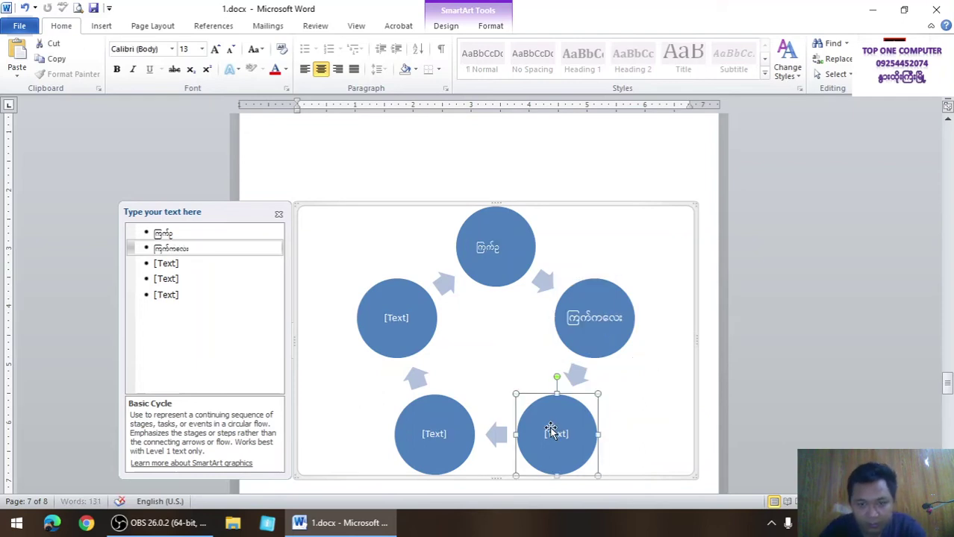
pyautogui.click(172, 49)
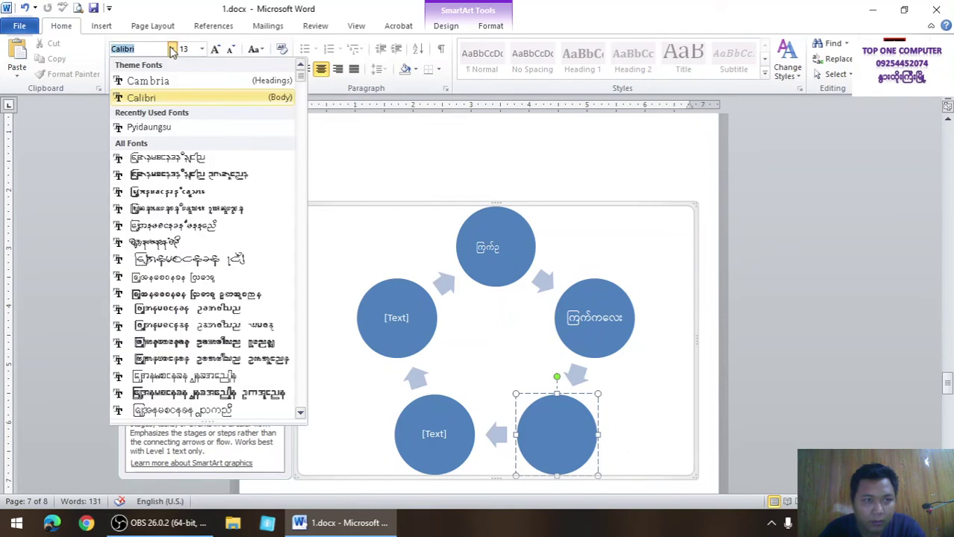
pyautogui.click(171, 126)
pyautogui.write('က')
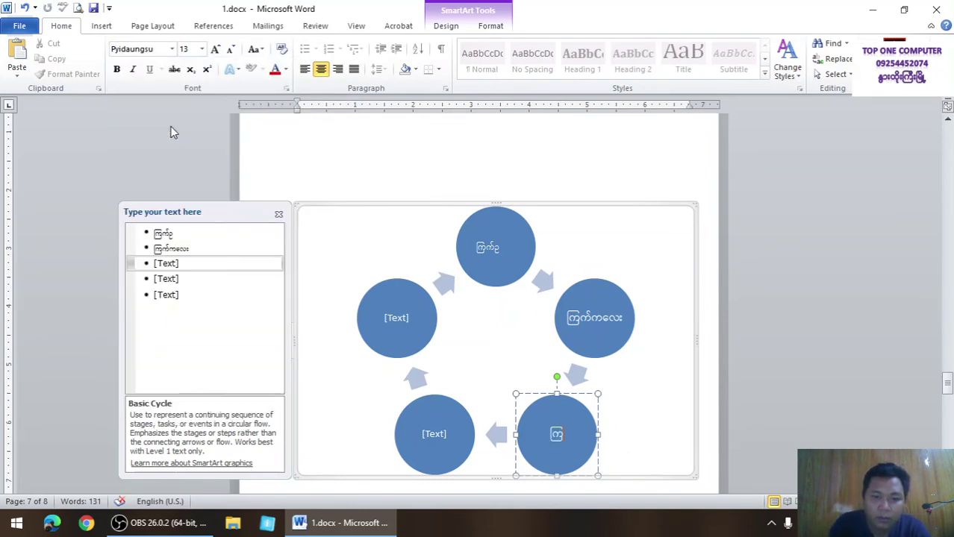
pyautogui.write('ြက်')
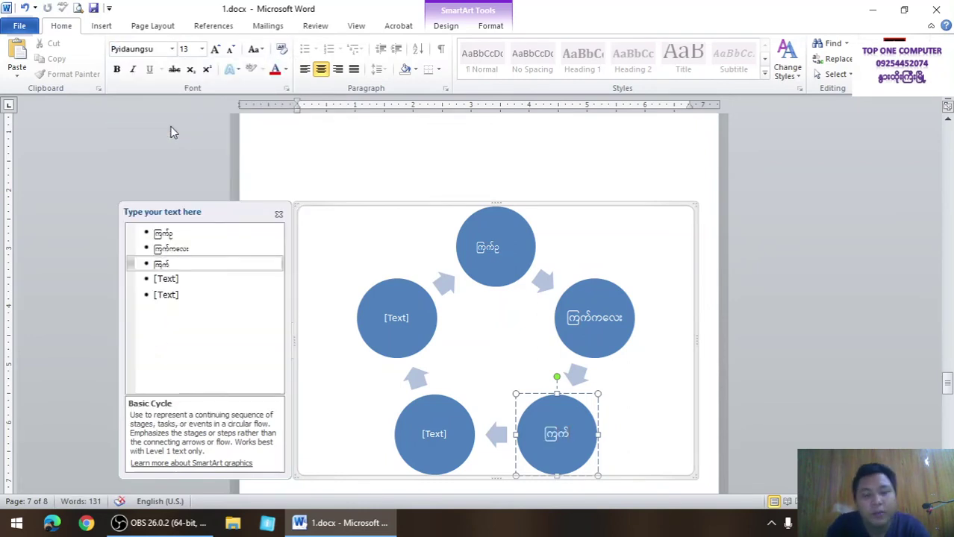
pyautogui.write('ဖခန်း')
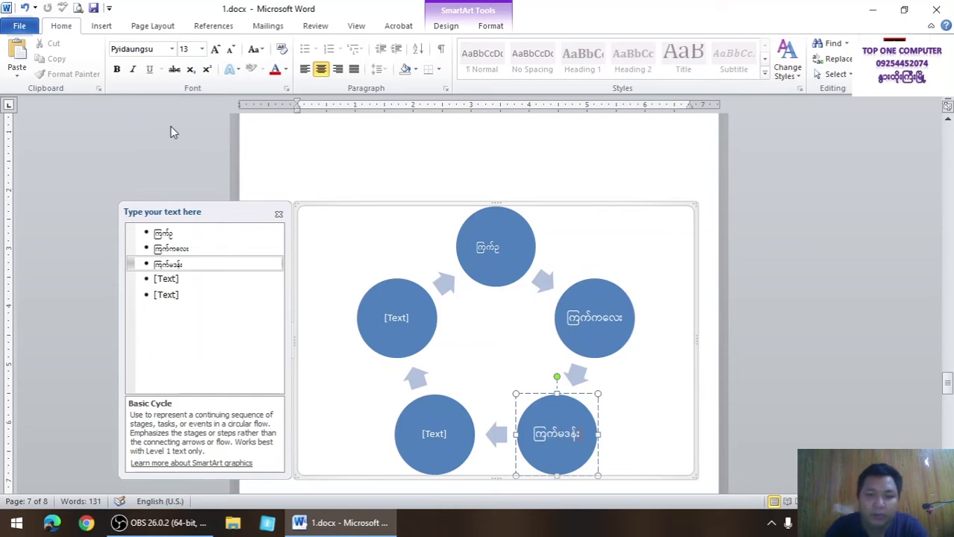
# - Label the bottom-left circle ြက်မကြီး in Pyidaungsu
pyautogui.click(446, 444)
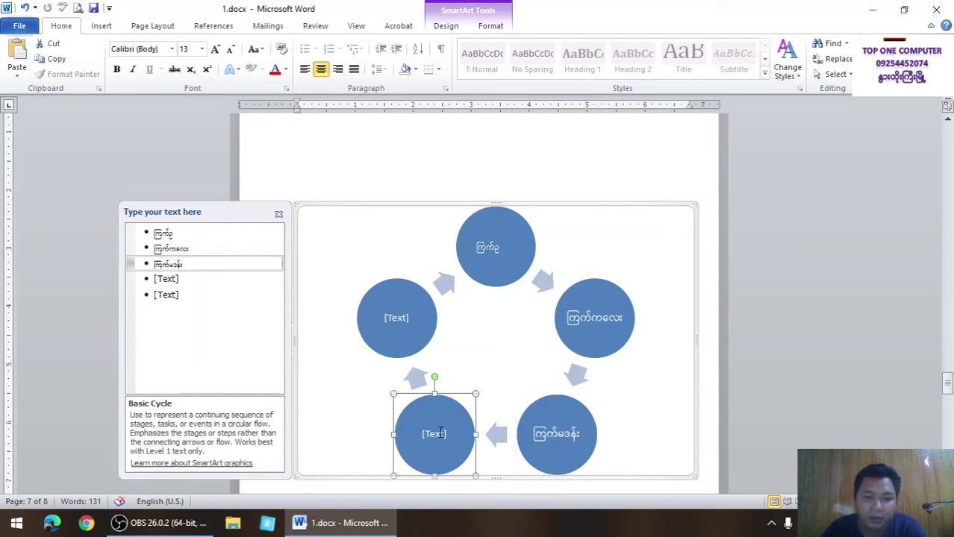
pyautogui.click(440, 438)
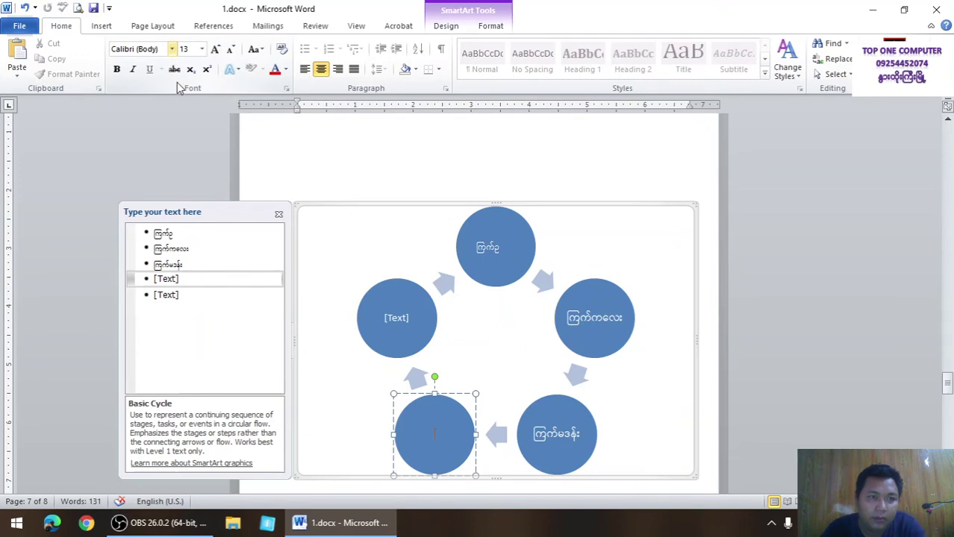
pyautogui.hotkey('ctrl', 'shift', 'f')
pyautogui.click(178, 130)
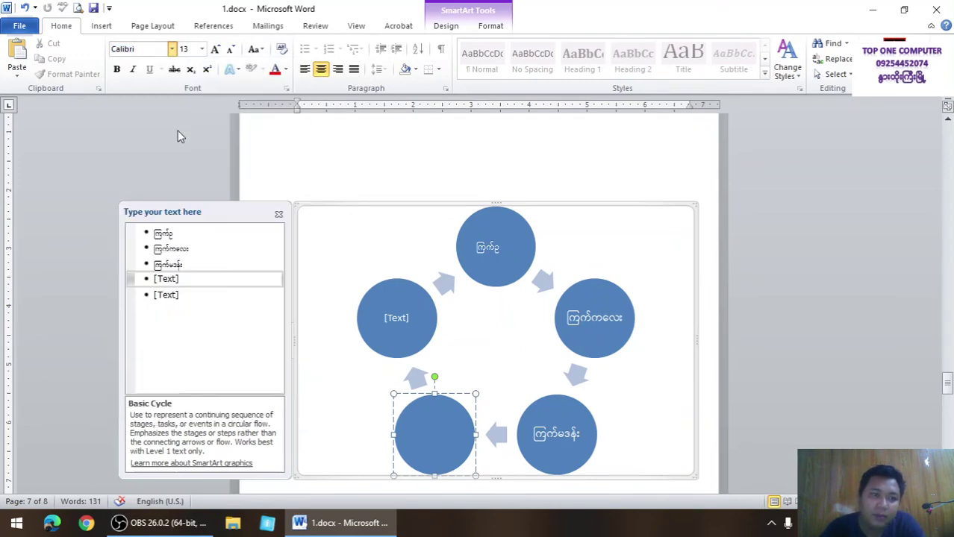
pyautogui.write('ကြက်')
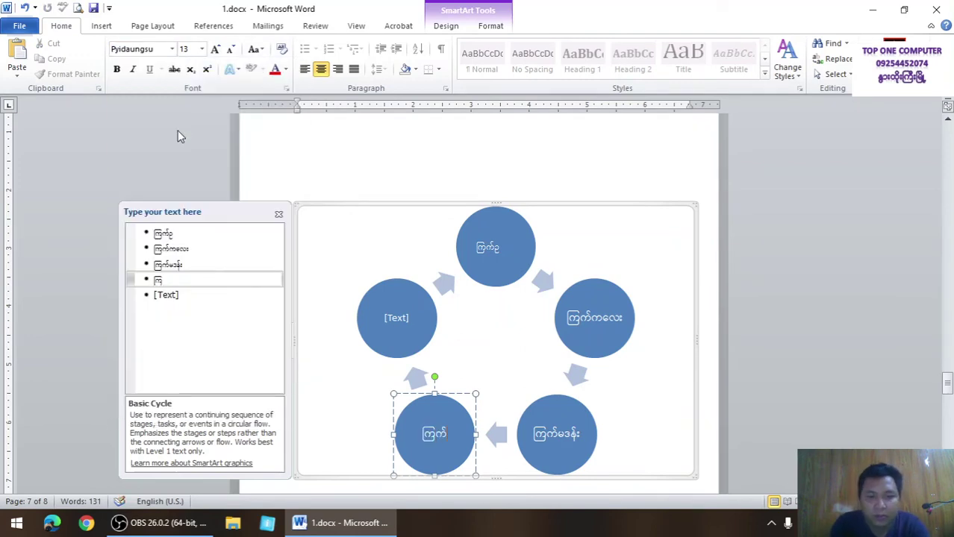
pyautogui.write('မကြ')
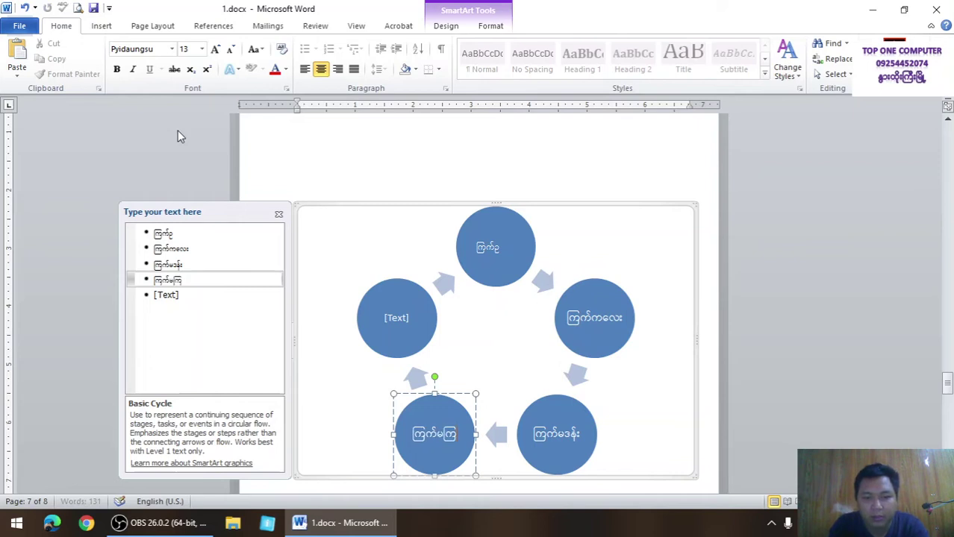
pyautogui.write('ီး')
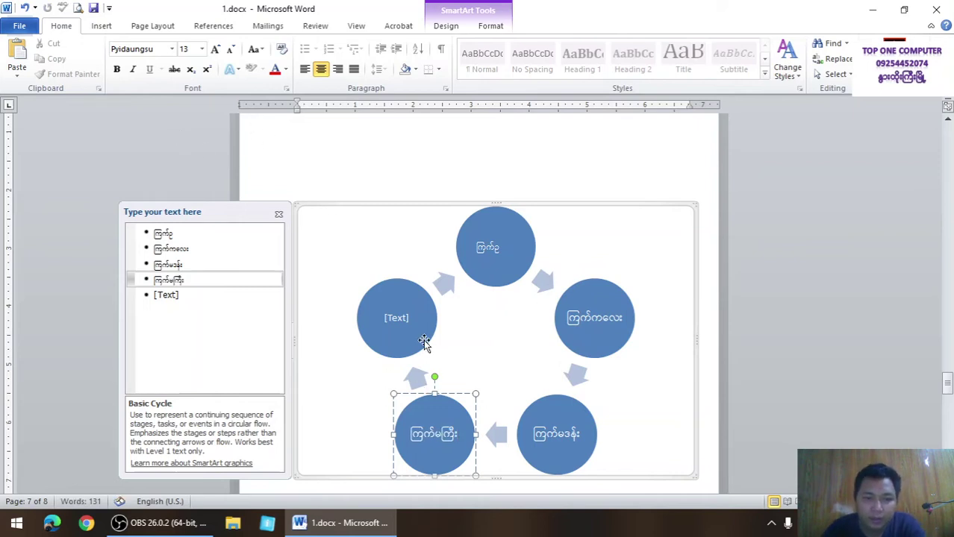
# - Label the left circle ြက်သား in Pyidaungsu
pyautogui.click(409, 319)
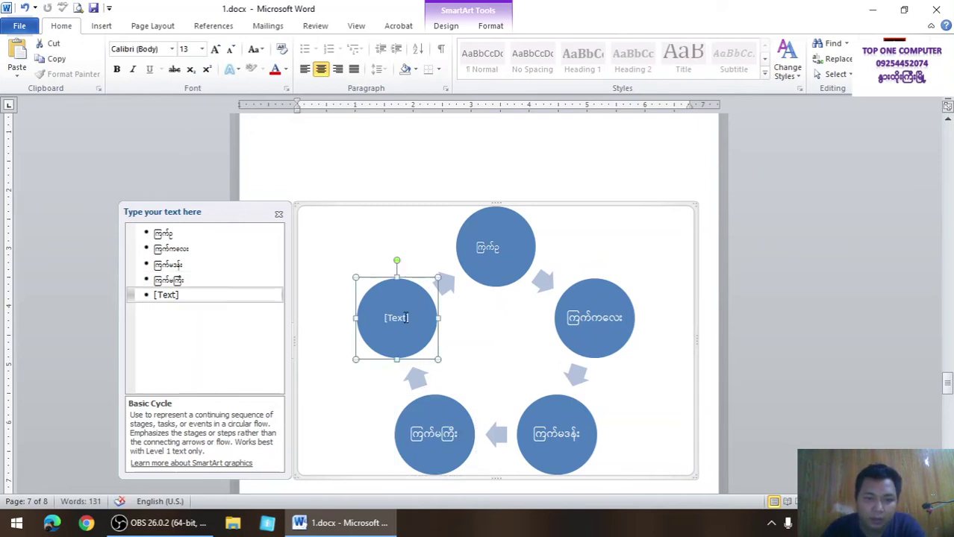
pyautogui.click(172, 49)
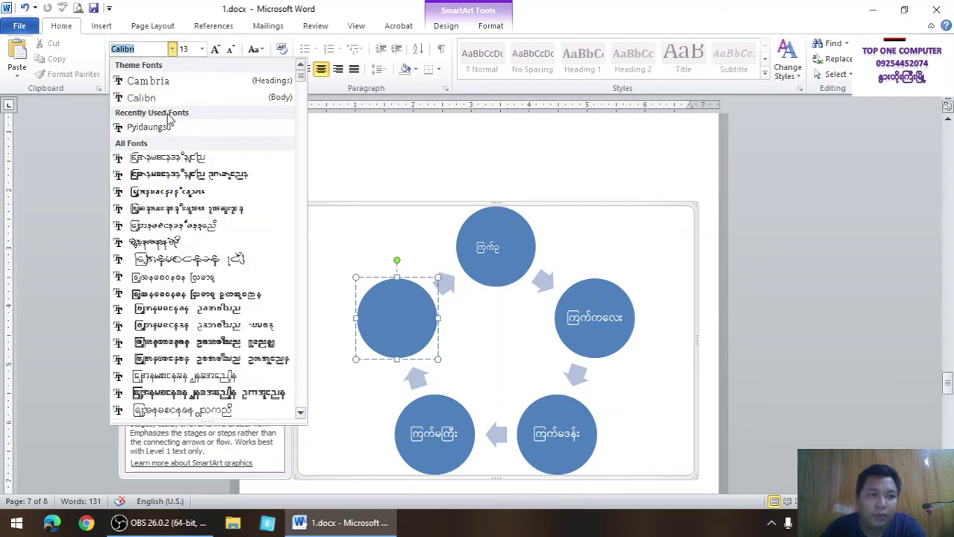
pyautogui.click(170, 127)
pyautogui.click(432, 280)
pyautogui.write('က')
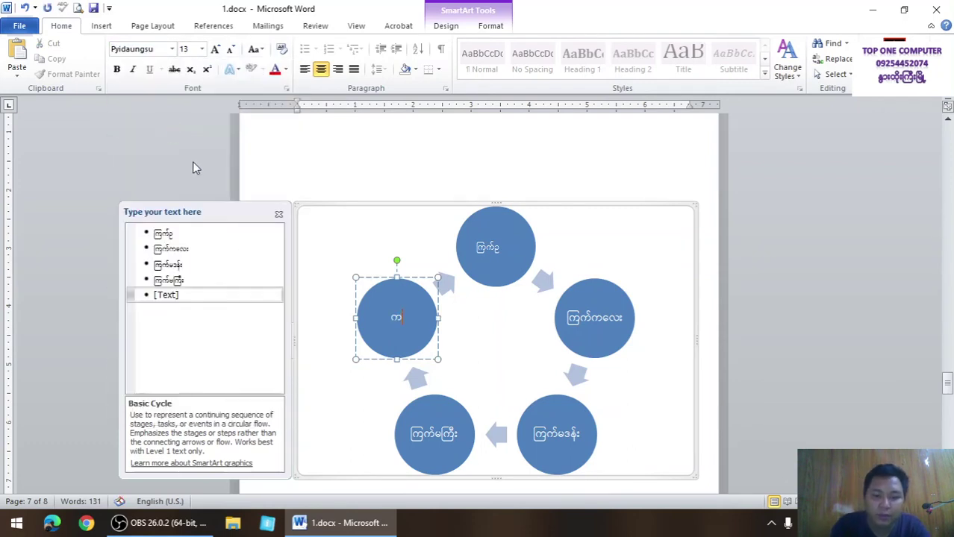
pyautogui.write('ြက်')
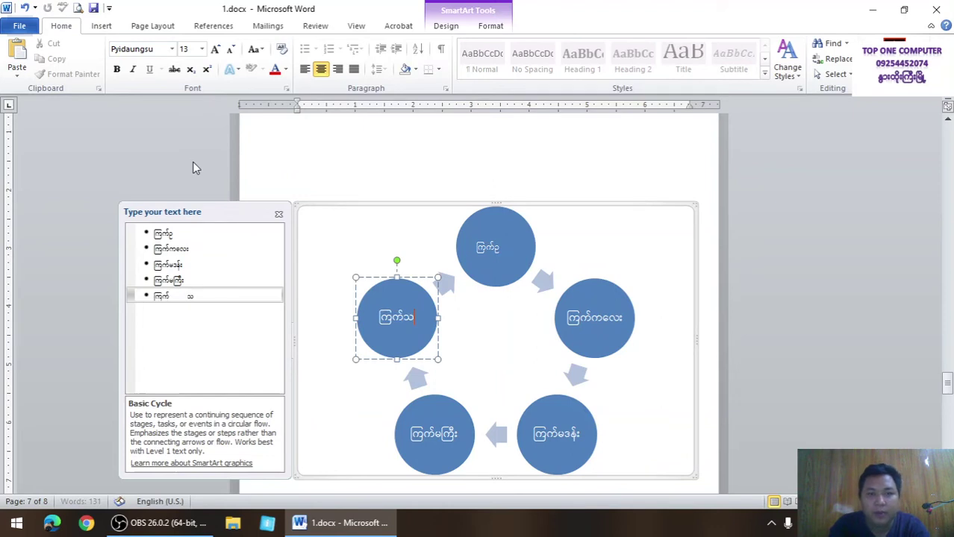
pyautogui.write('သား')
pyautogui.click(491, 249)
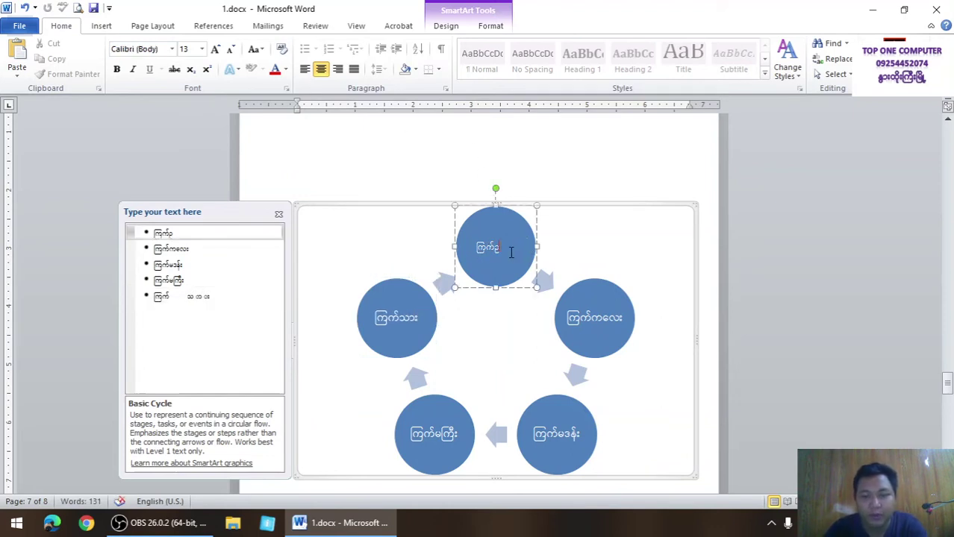
# - Erase the top circle's old label and retype it as ကြက်ဥ in Pyidaungsu
pyautogui.press('BackSpace')
pyautogui.press('BackSpace')
pyautogui.scroll(-5, 511, 252)
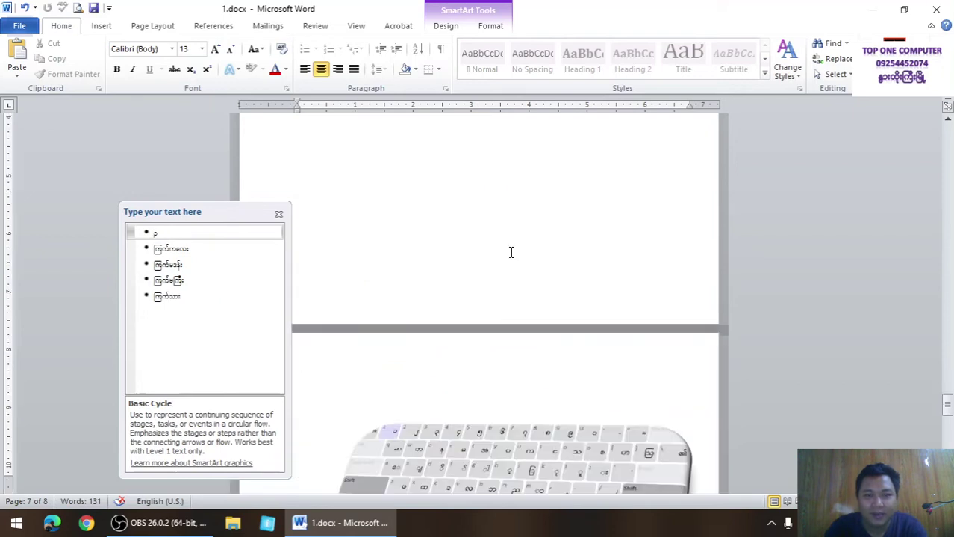
pyautogui.click(490, 247)
pyautogui.scroll(-5, 490, 247)
pyautogui.scroll(10, 489, 247)
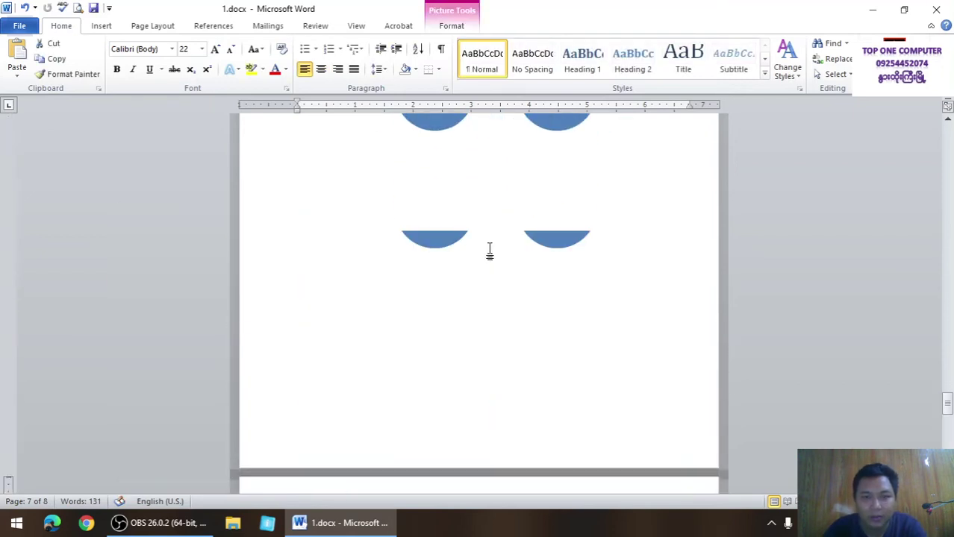
pyautogui.scroll(2, 500, 138)
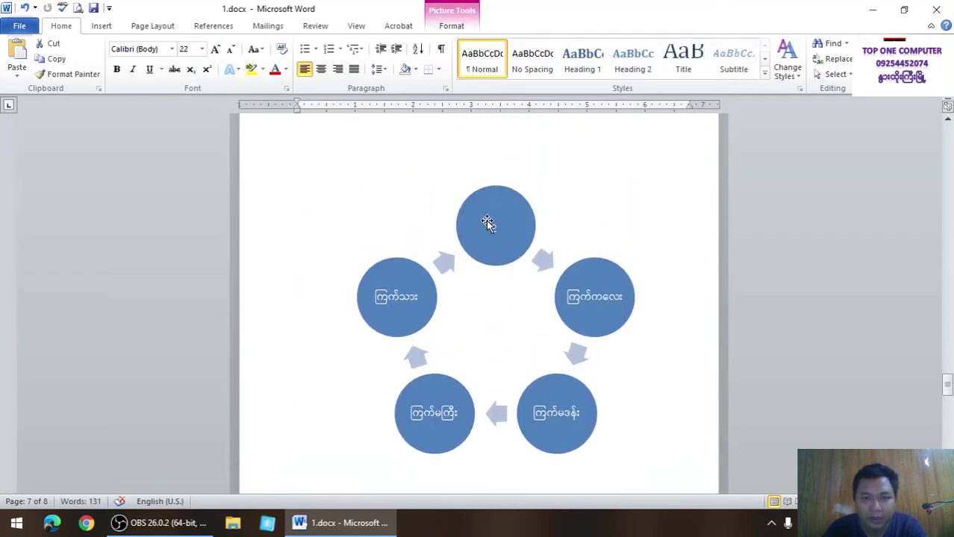
pyautogui.click(498, 224)
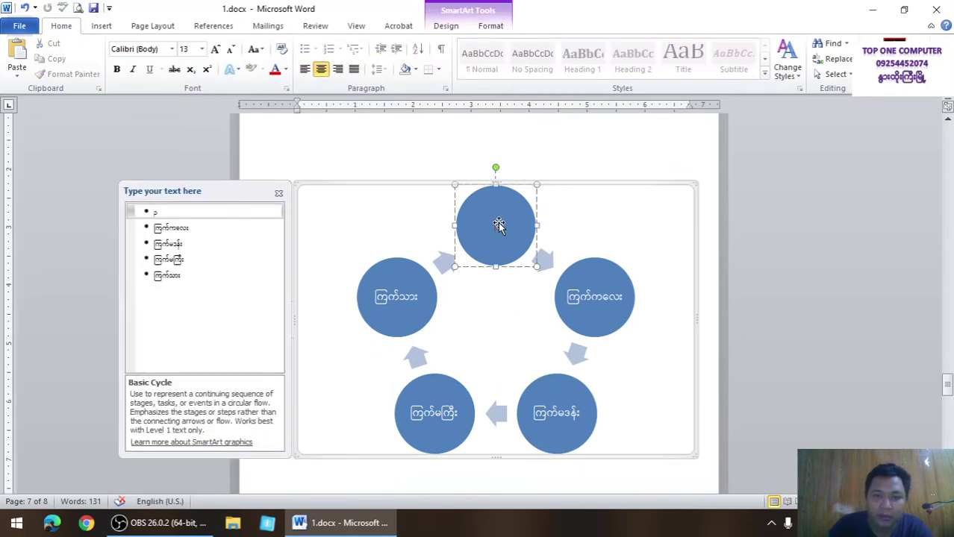
pyautogui.click(171, 49)
pyautogui.click(193, 130)
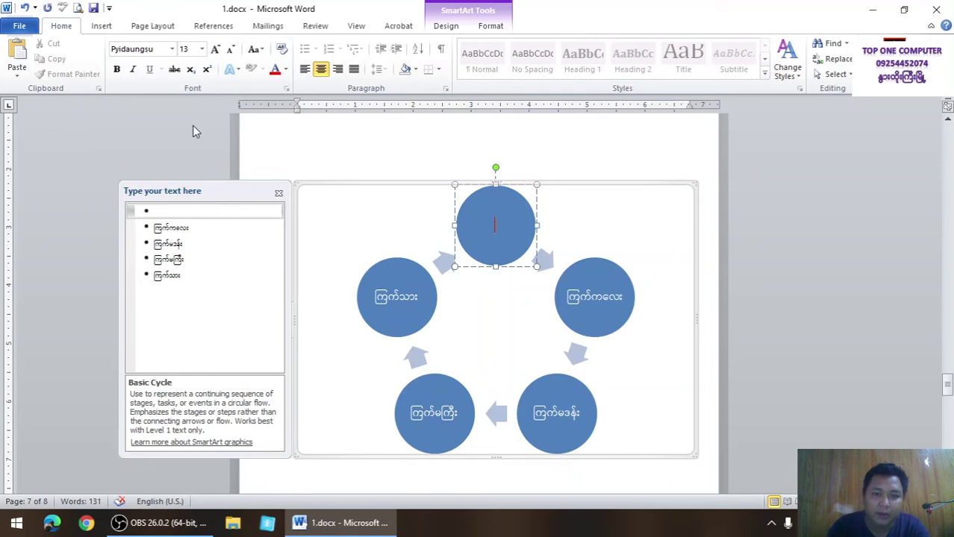
pyautogui.write('က')
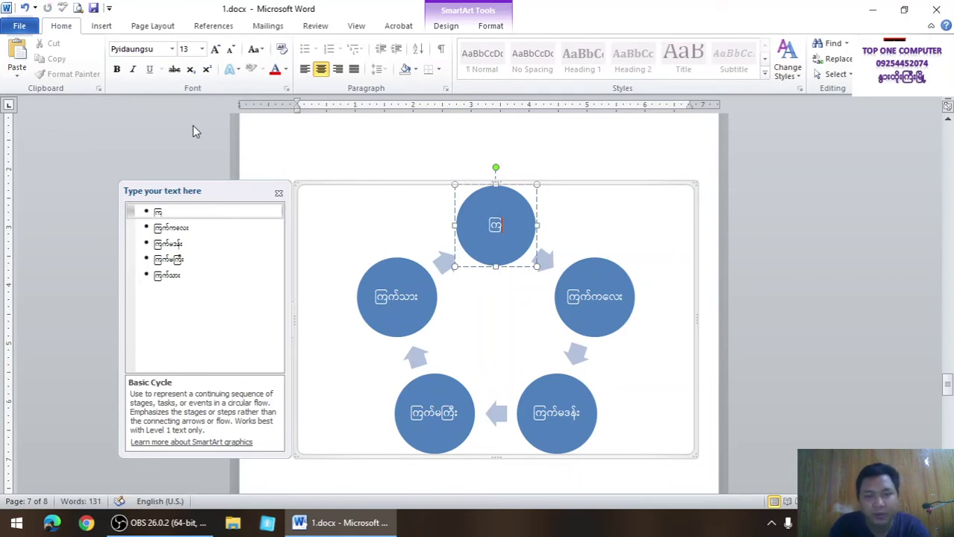
pyautogui.write('ြက်')
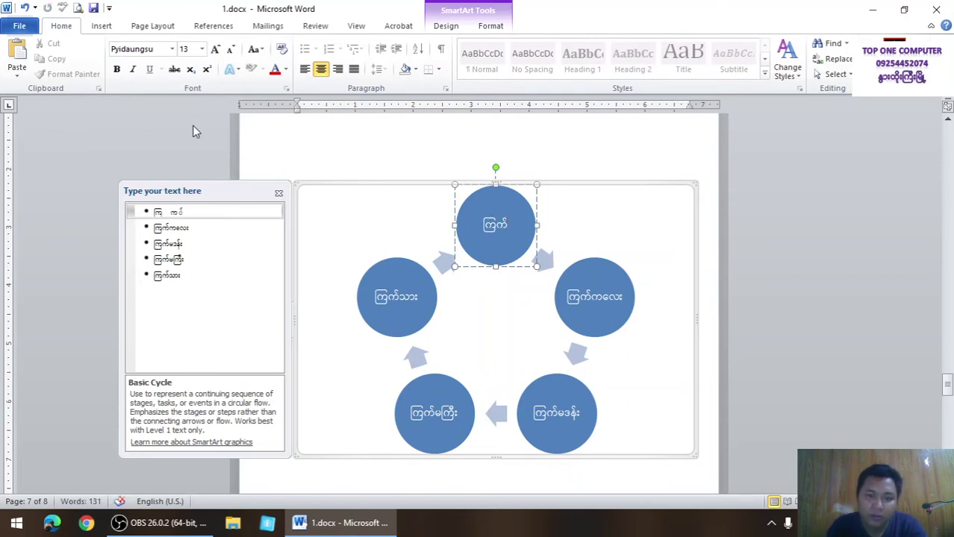
pyautogui.write('ဥ')
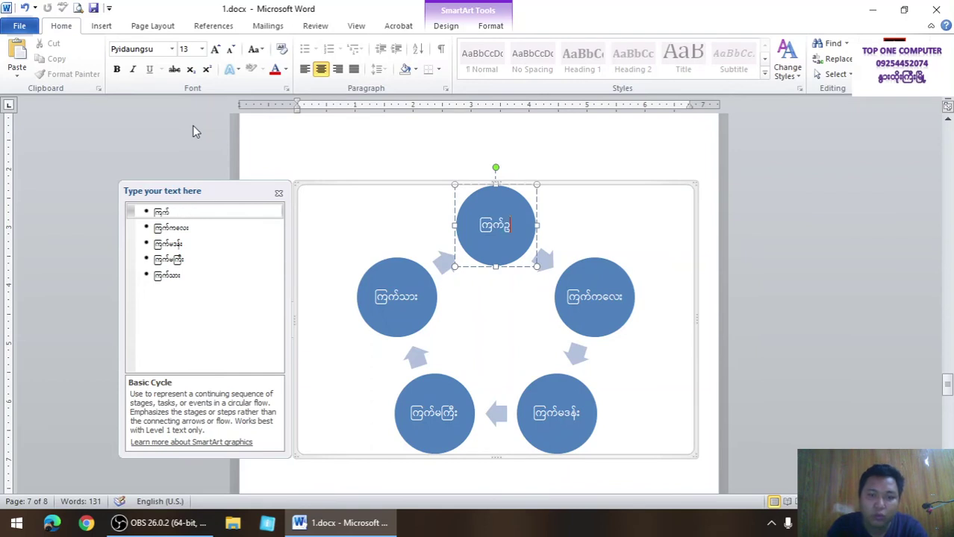
pyautogui.click(743, 191)
pyautogui.click(596, 251)
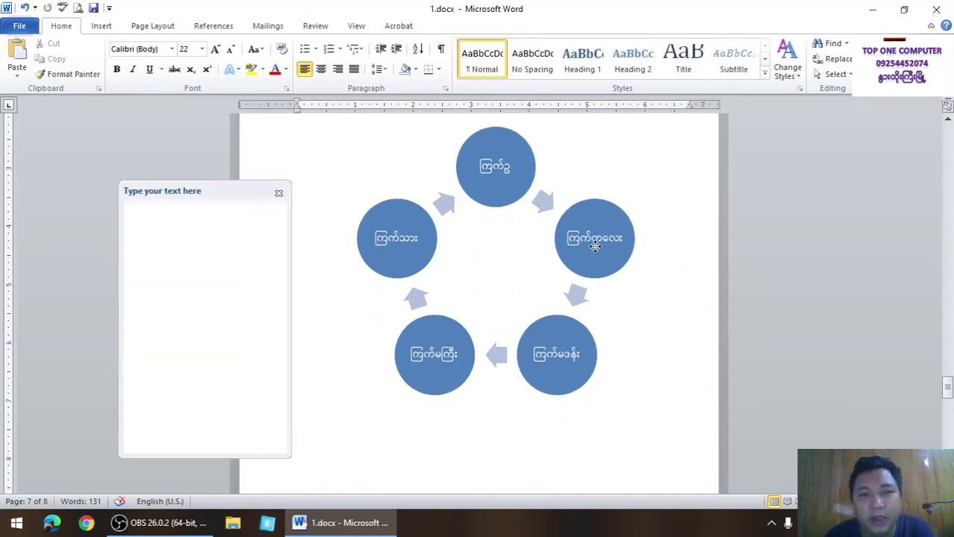
# - Apply the first Colorful colour scheme to the cycle diagram
pyautogui.click(638, 181)
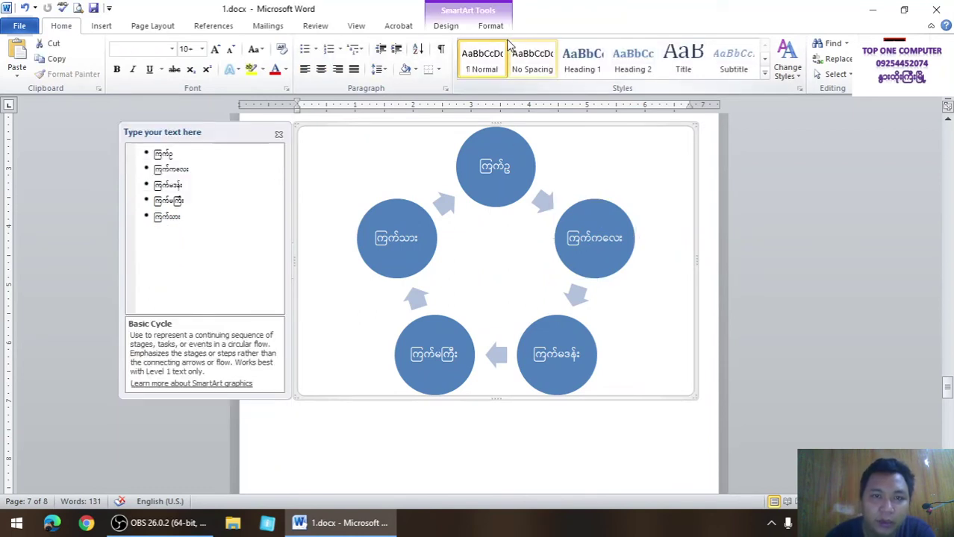
pyautogui.click(457, 29)
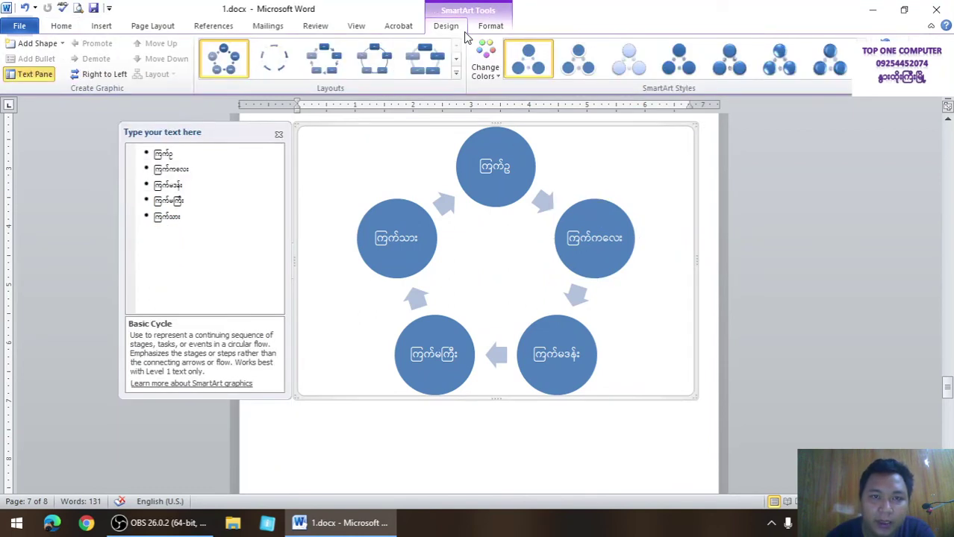
pyautogui.click(482, 72)
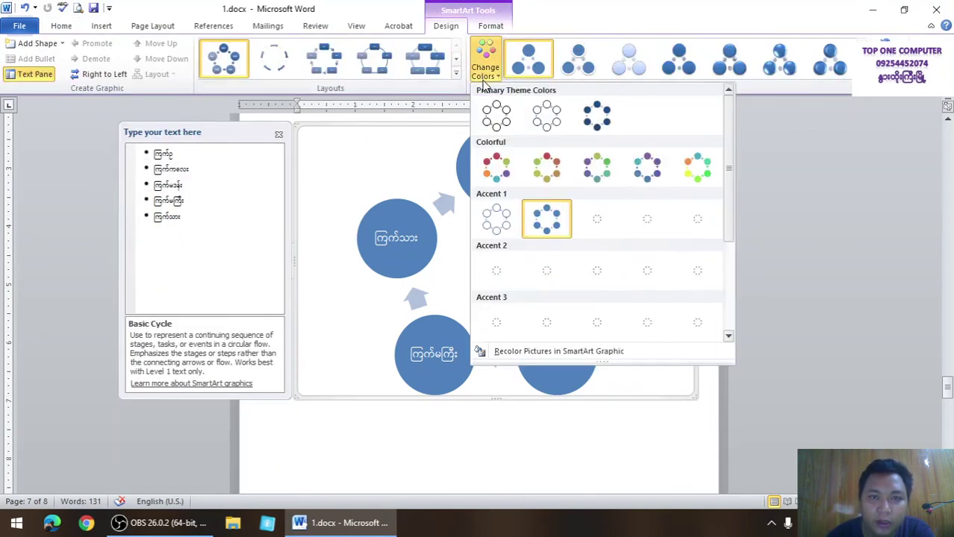
pyautogui.click(497, 176)
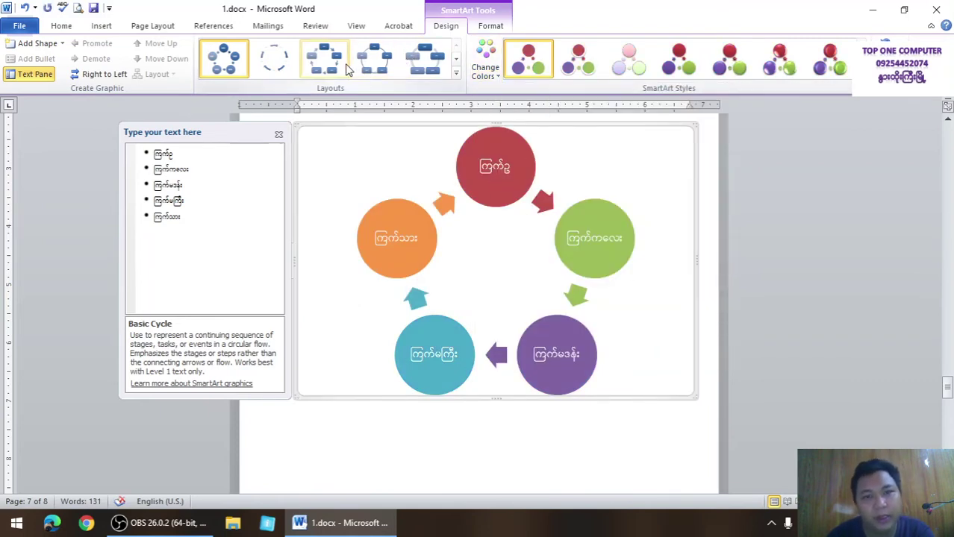
# - Try the Block Cycle and Text Cycle layouts, then return to Basic Cycle
pyautogui.click(345, 66)
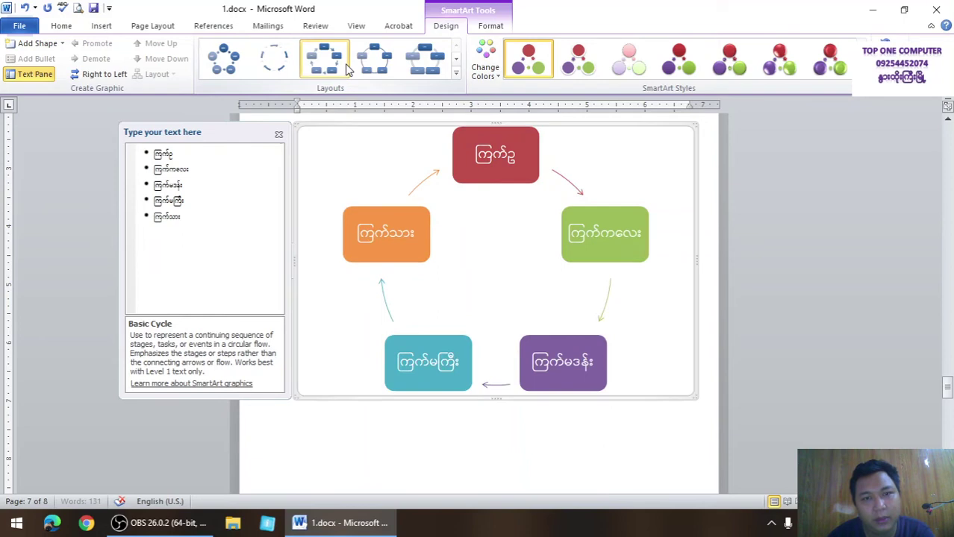
pyautogui.click(283, 71)
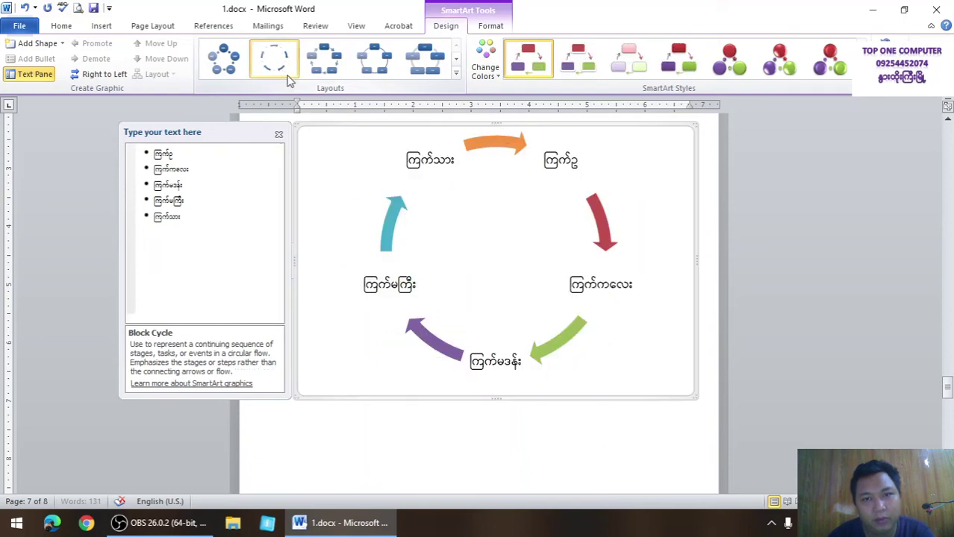
pyautogui.click(455, 61)
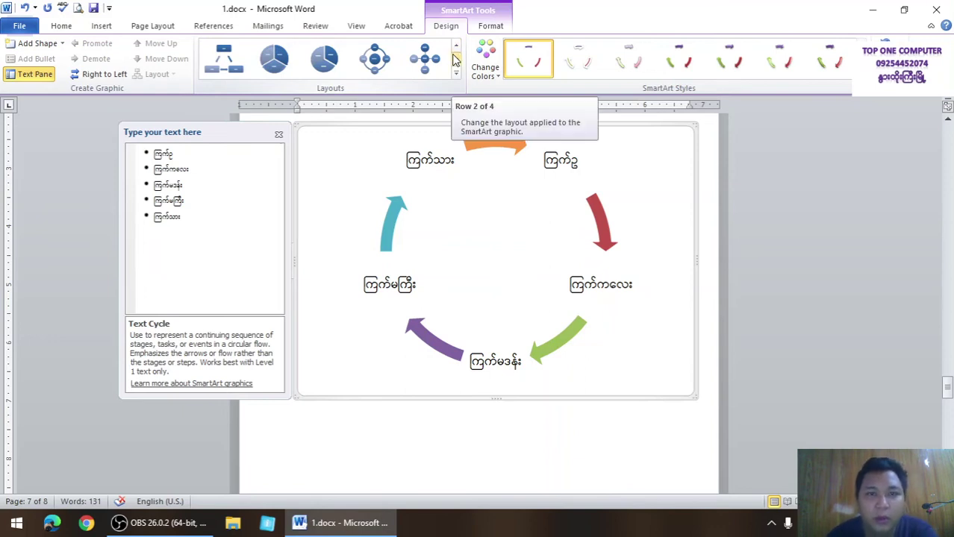
pyautogui.click(455, 46)
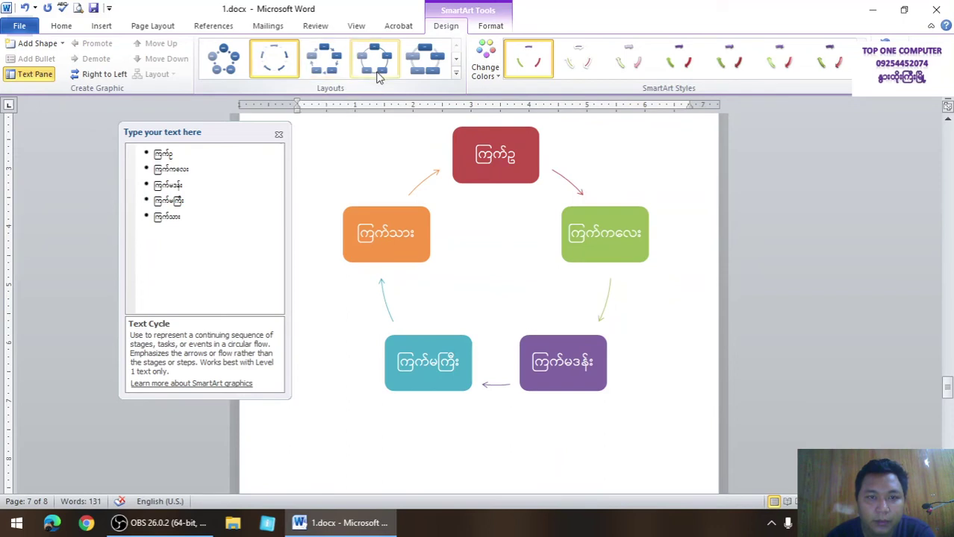
pyautogui.click(336, 77)
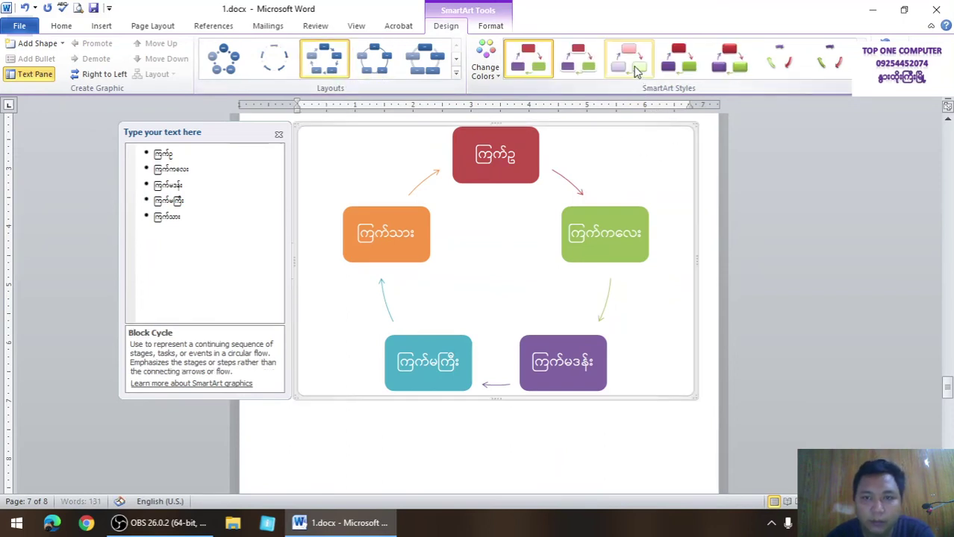
pyautogui.click(224, 59)
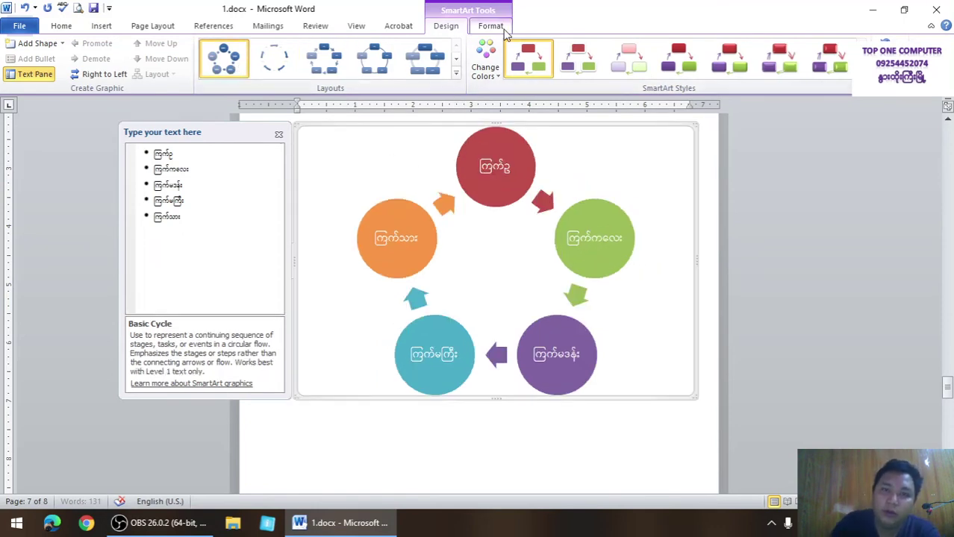
# - Close the SmartArt Text Pane and check the diagram page in Print Preview
pyautogui.click(500, 29)
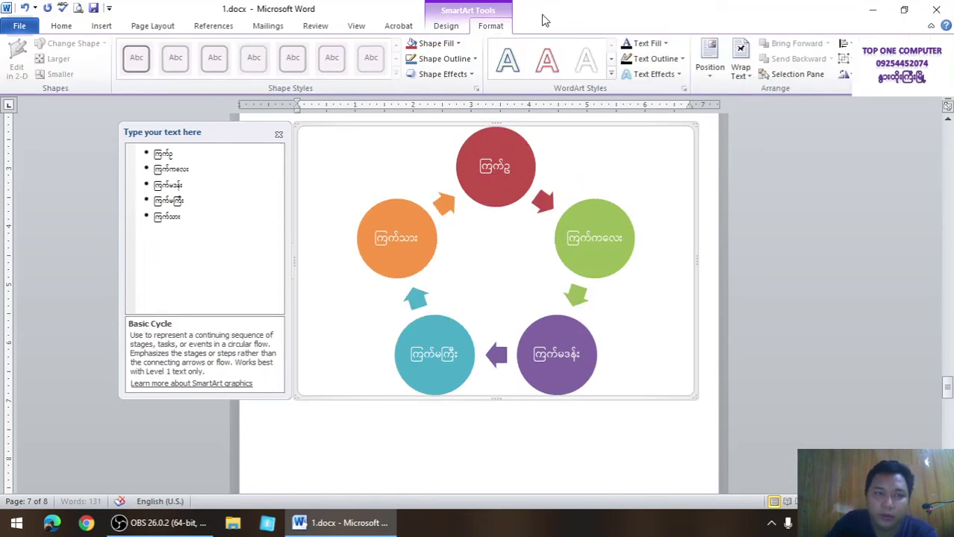
pyautogui.click(279, 136)
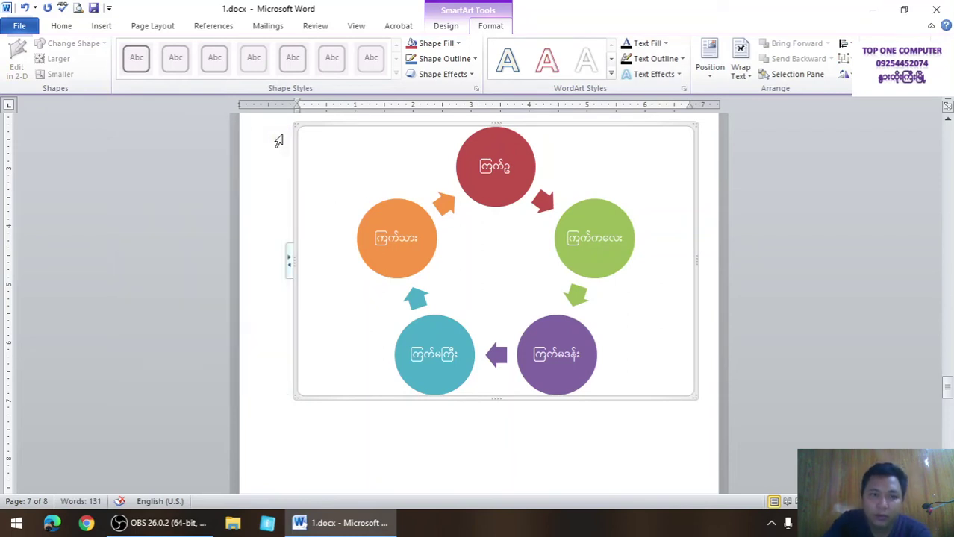
pyautogui.scroll(4, 420, 256)
pyautogui.scroll(-1, 364, 221)
pyautogui.scroll(-1, 224, 164)
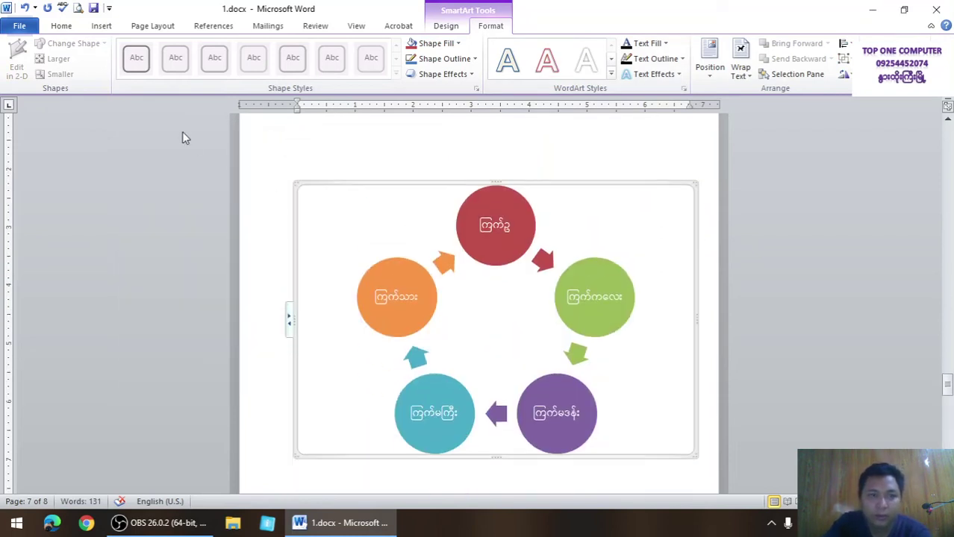
pyautogui.click(81, 10)
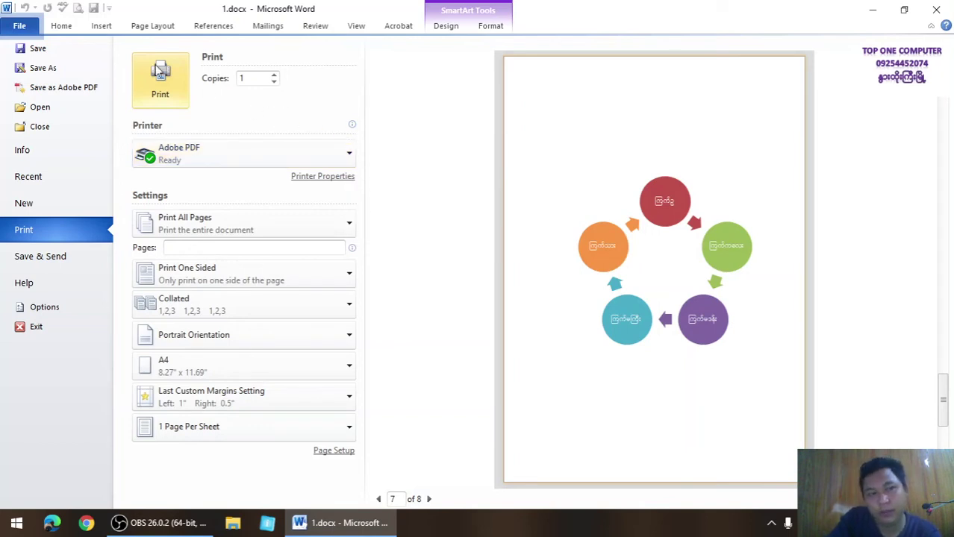
pyautogui.press('Escape')
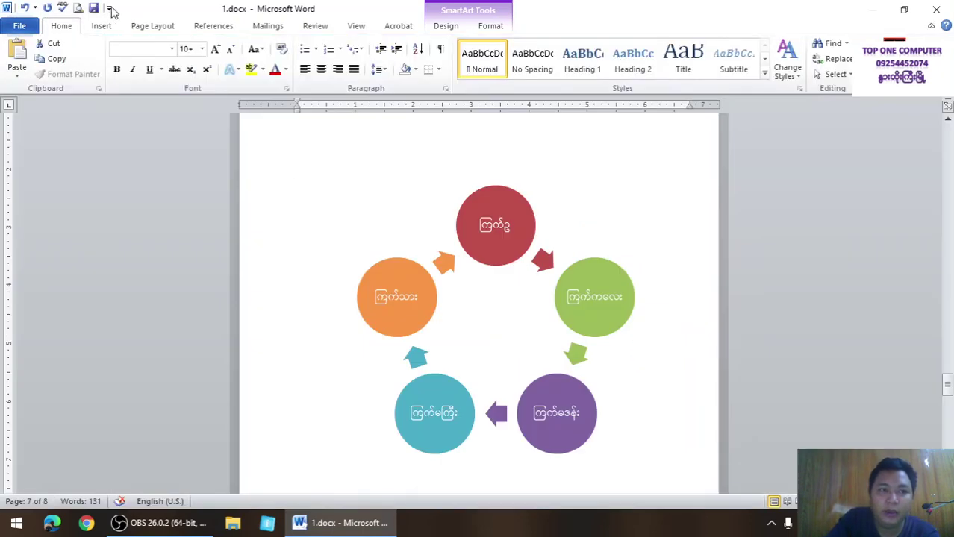
# - Insert a blank page after the diagram page and place the cursor at its top
pyautogui.click(105, 27)
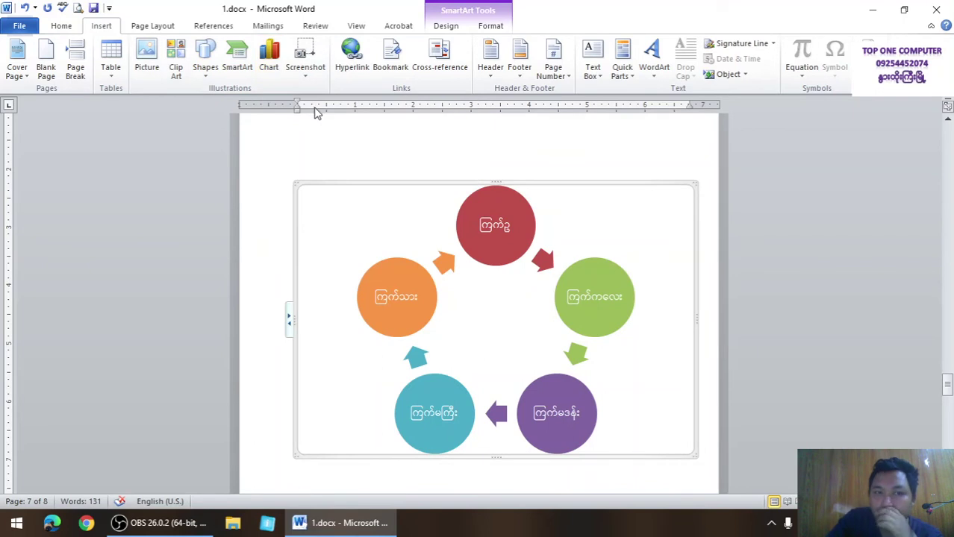
pyautogui.scroll(-4, 437, 165)
pyautogui.scroll(-4, 431, 195)
pyautogui.scroll(-3, 430, 194)
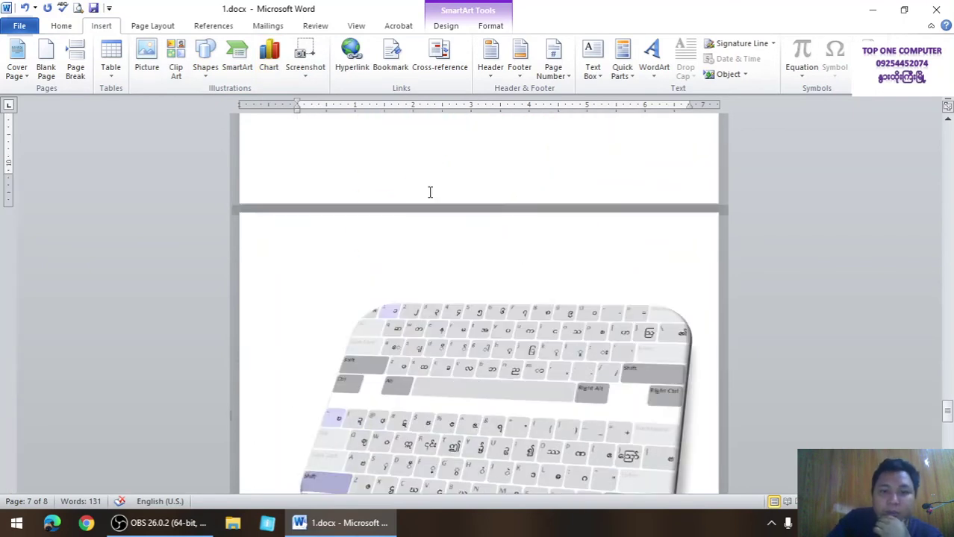
pyautogui.scroll(-4, 430, 195)
pyautogui.scroll(-5, 430, 195)
pyautogui.scroll(-1, 430, 195)
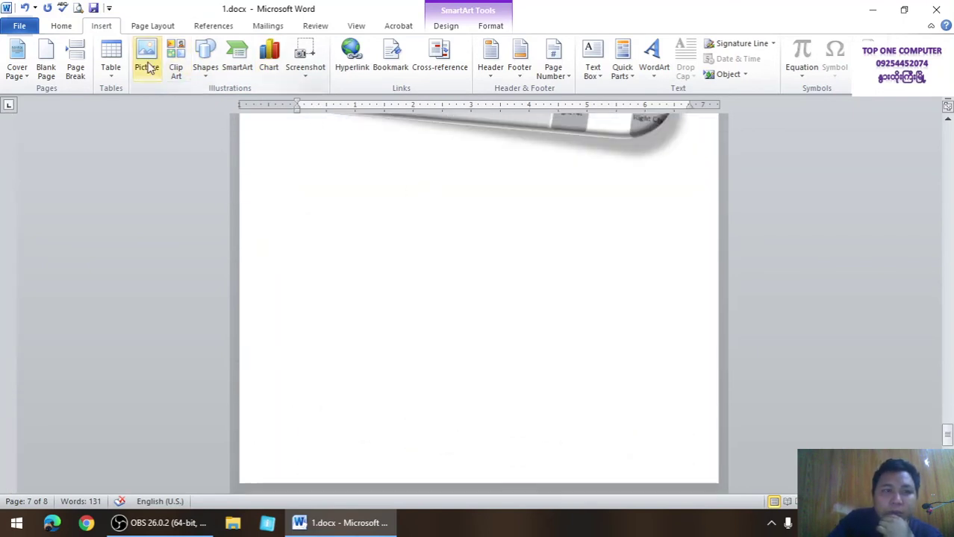
pyautogui.click(46, 67)
pyautogui.scroll(-3, 634, 228)
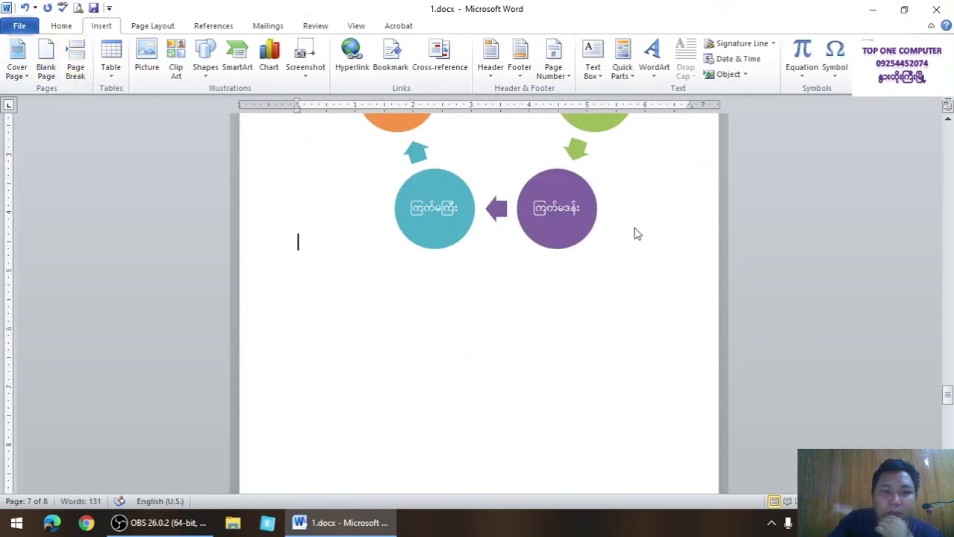
pyautogui.scroll(-3, 634, 227)
pyautogui.scroll(-5, 634, 227)
pyautogui.scroll(3, 634, 224)
pyautogui.scroll(3, 630, 219)
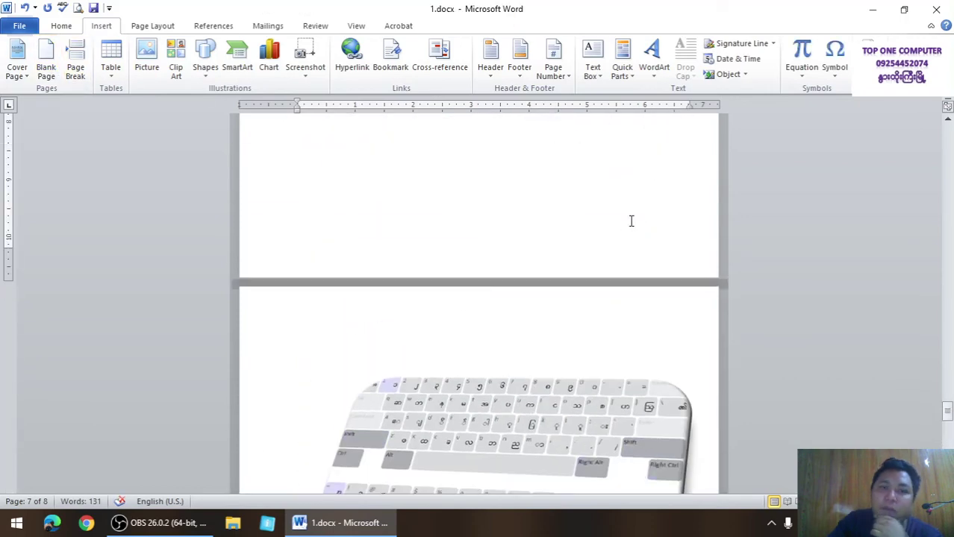
pyautogui.scroll(3, 625, 213)
pyautogui.scroll(2, 624, 207)
pyautogui.scroll(3, 624, 206)
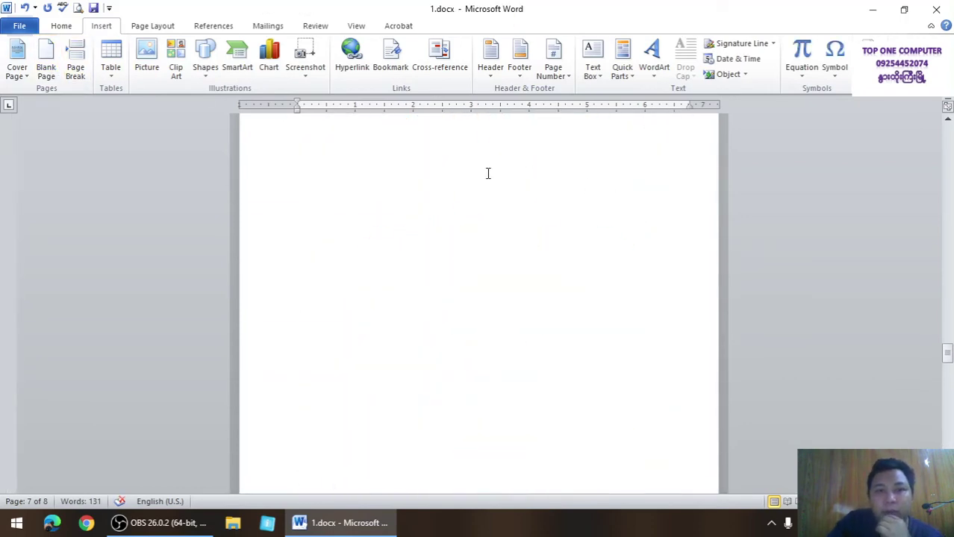
pyautogui.click(387, 210)
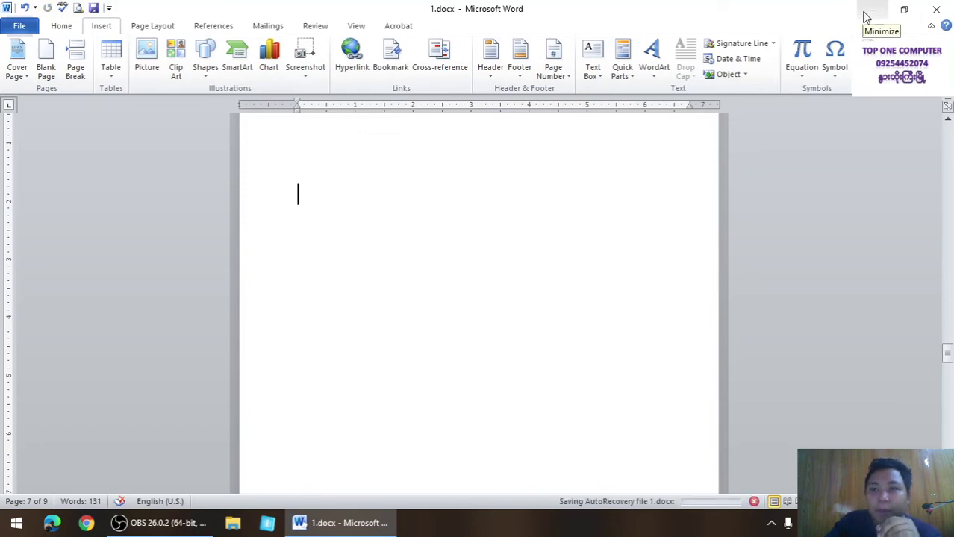
# - Minimize Word and open the Top One Computer Basic Online Class folder, returning from its Pyidaungsu font subfolder
pyautogui.click(870, 12)
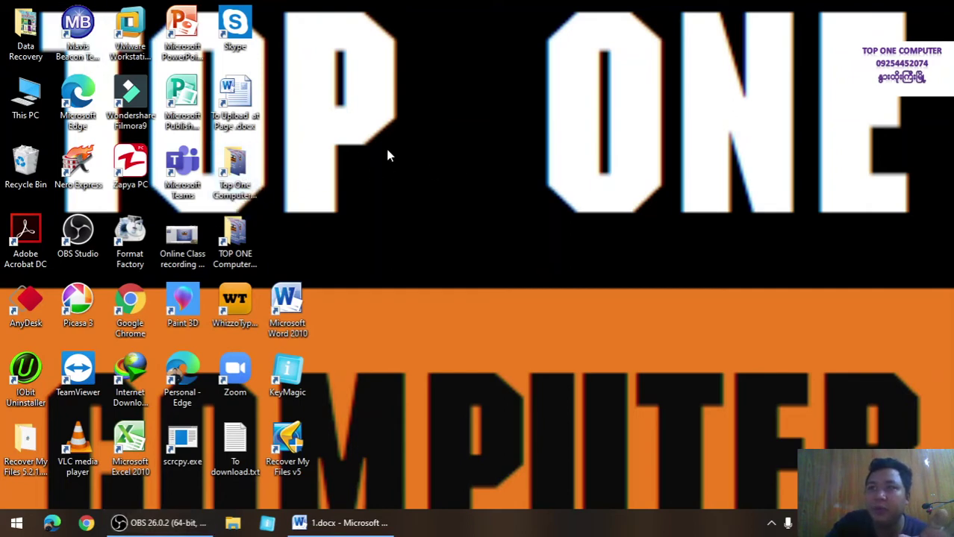
pyautogui.doubleClick(246, 176)
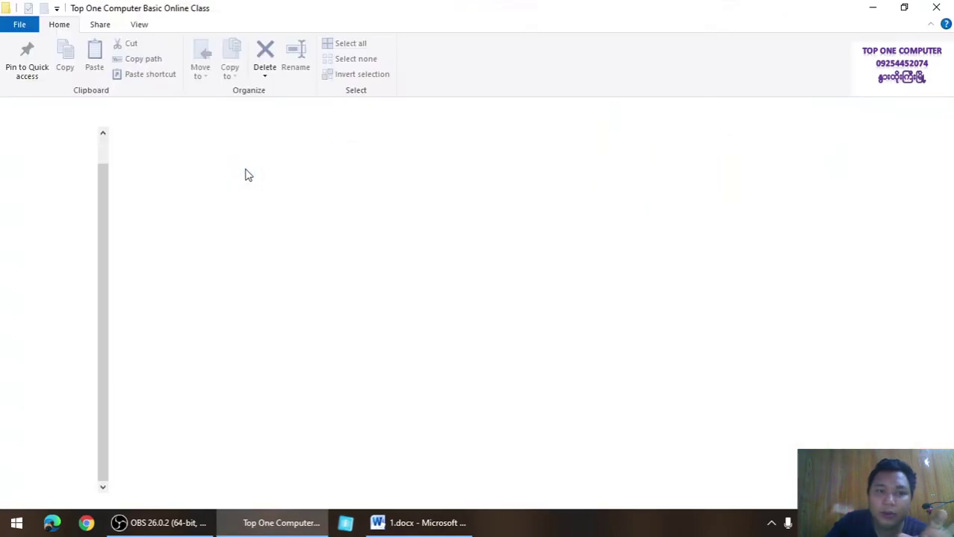
pyautogui.click(252, 175)
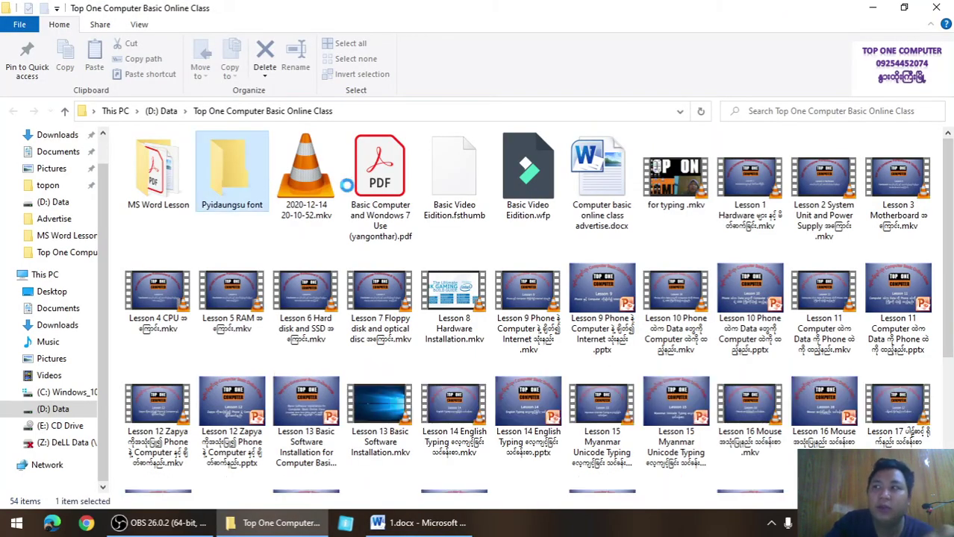
pyautogui.press('Return')
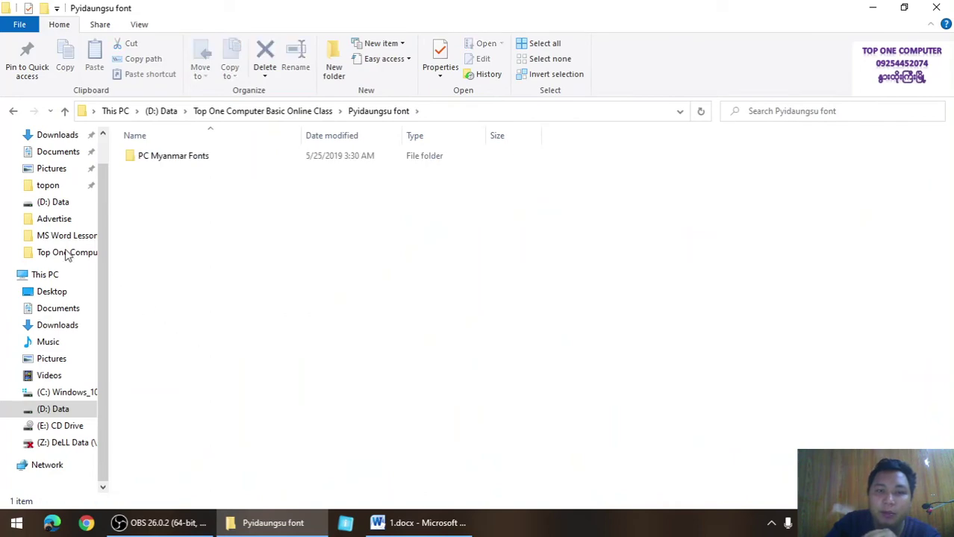
pyautogui.click(15, 111)
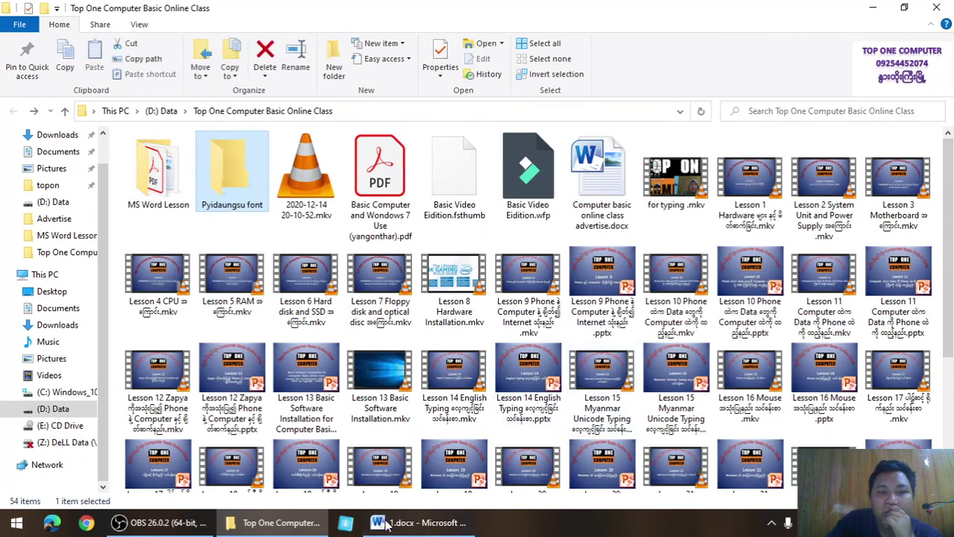
# - Capture the whole Explorer window as a screen clipping onto the blank page, then minimize Word
pyautogui.click(385, 526)
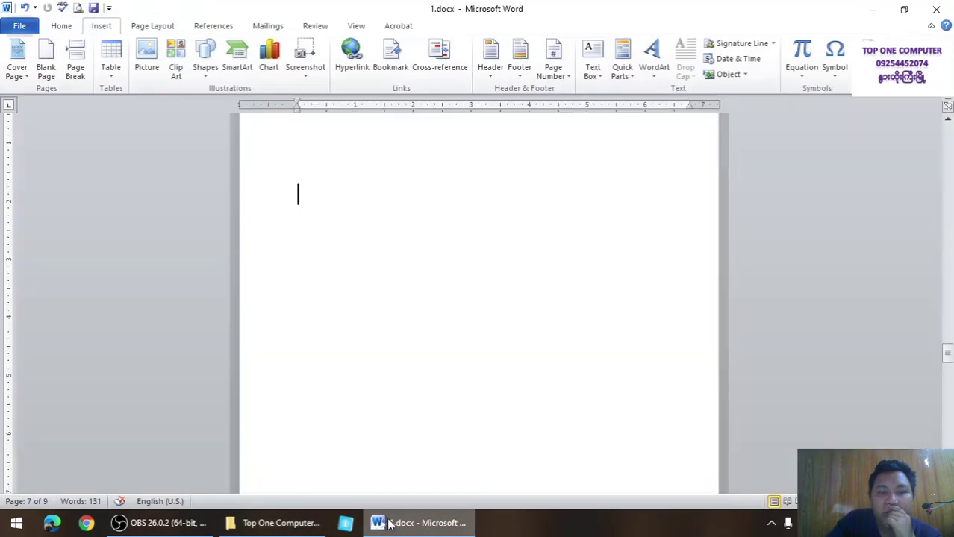
pyautogui.click(300, 62)
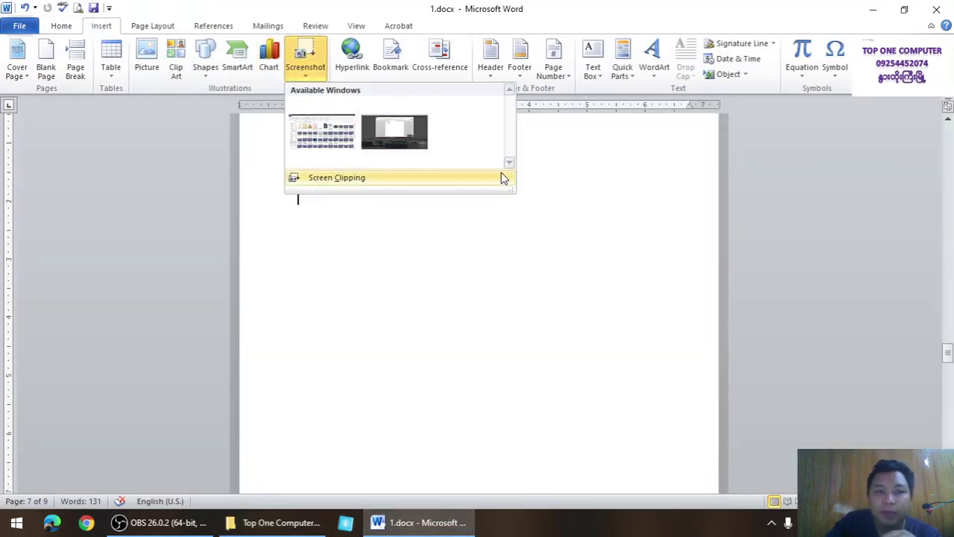
pyautogui.click(505, 221)
pyautogui.click(308, 73)
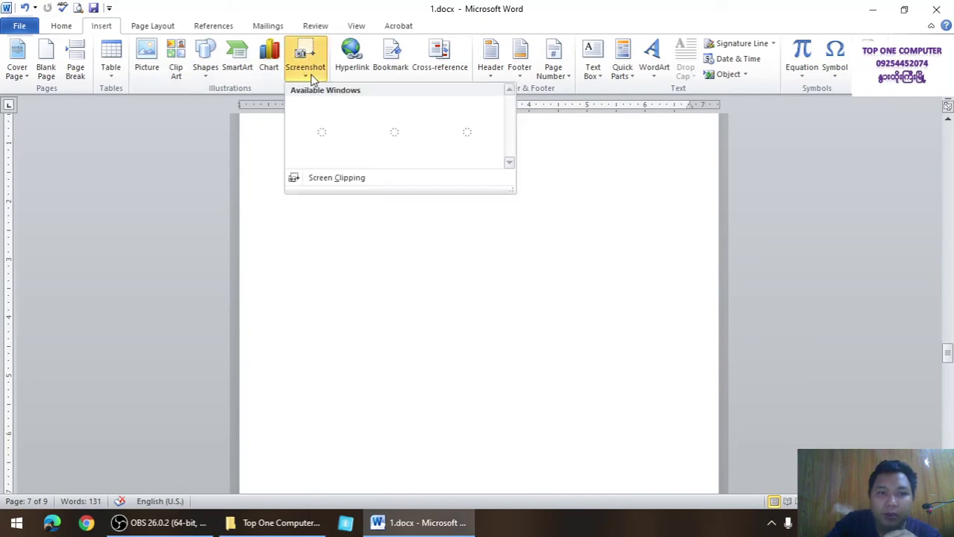
pyautogui.click(328, 183)
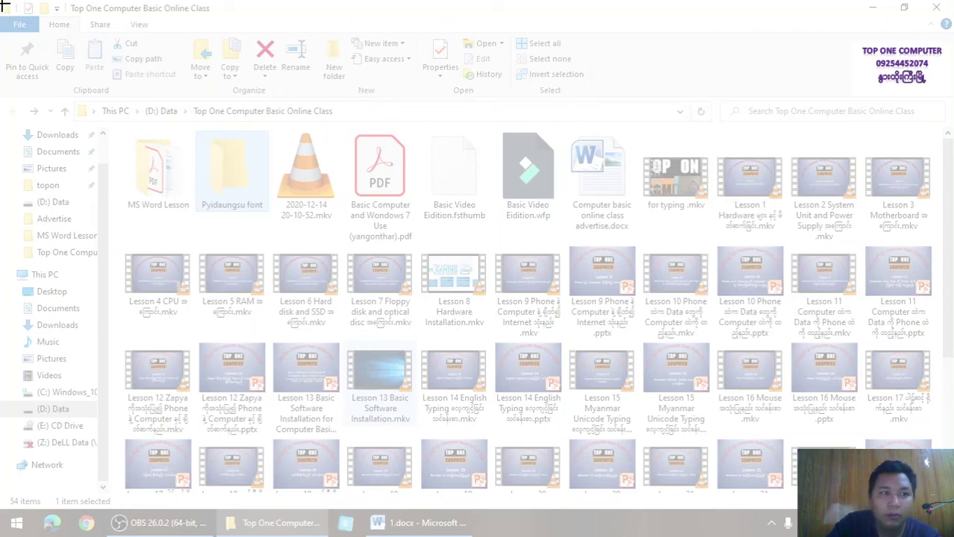
pyautogui.moveTo(1, 2); pyautogui.dragTo(952, 508)
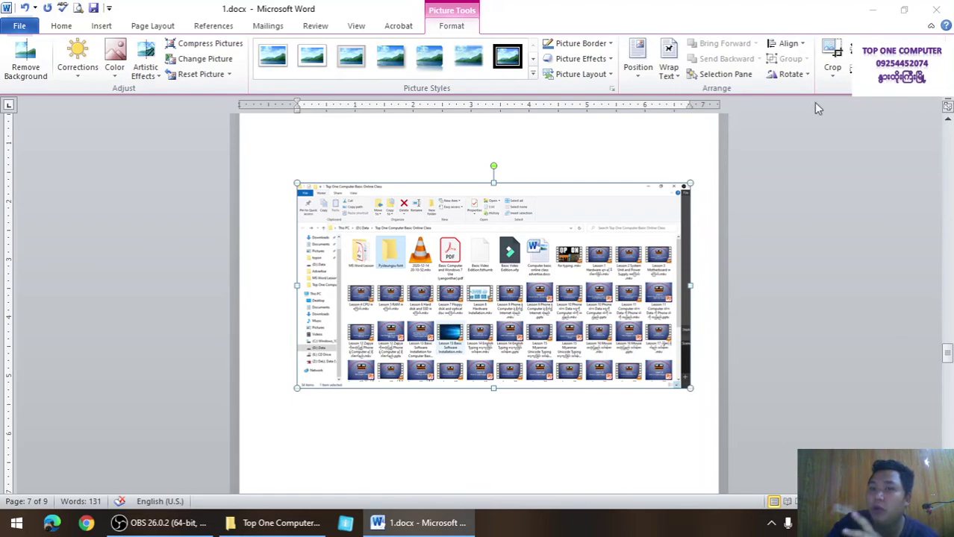
pyautogui.click(867, 7)
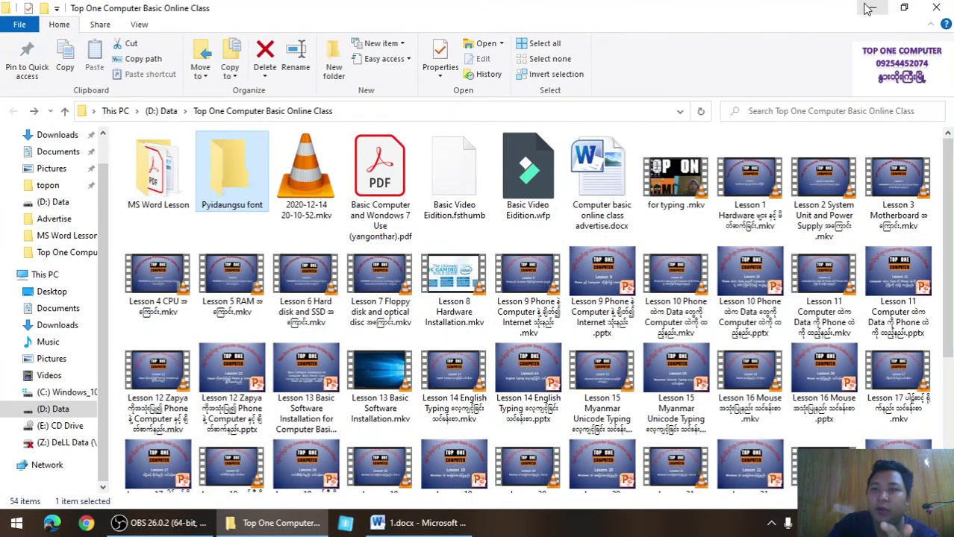
# - Below the Explorer picture, insert a screen clipping of the entire desktop
pyautogui.click(866, 9)
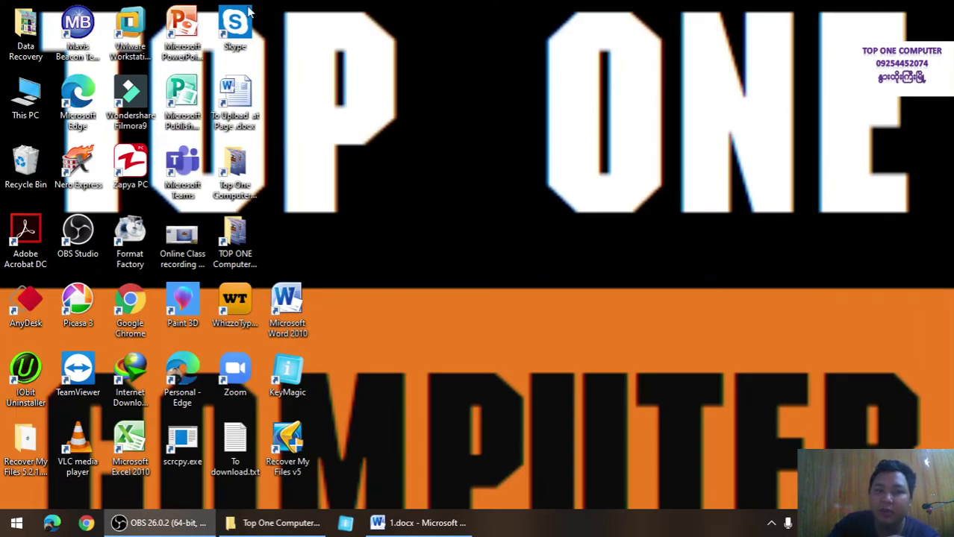
pyautogui.click(441, 522)
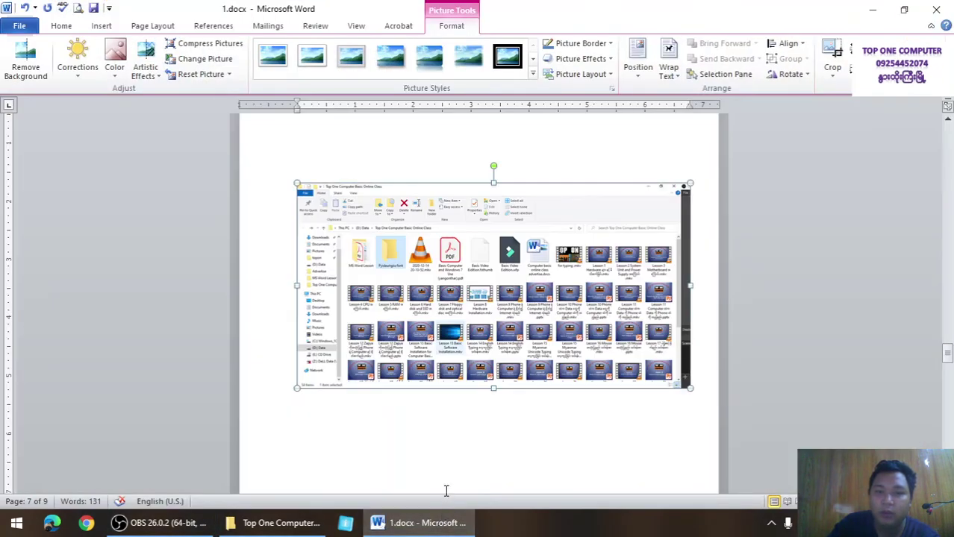
pyautogui.scroll(-3, 445, 489)
pyautogui.scroll(-3, 443, 477)
pyautogui.click(406, 280)
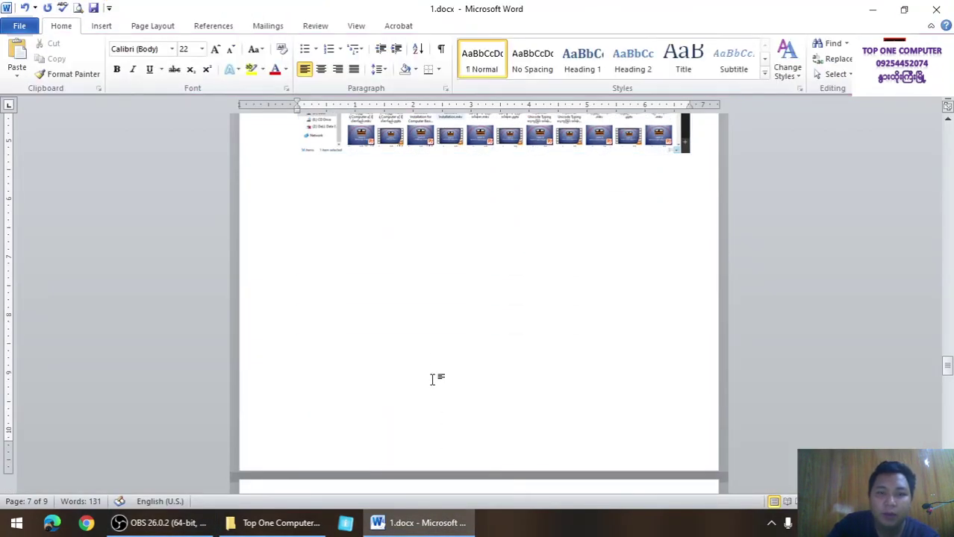
pyautogui.click(102, 26)
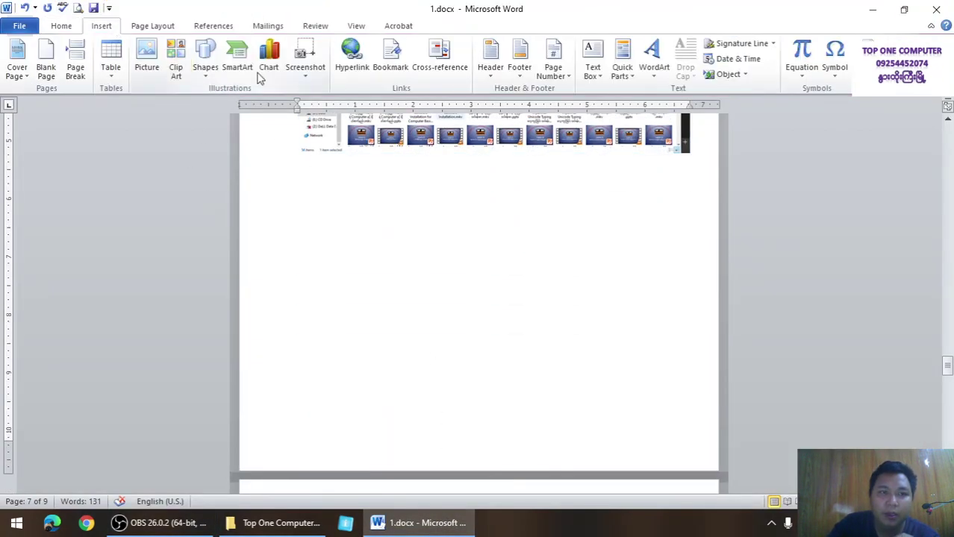
pyautogui.click(308, 71)
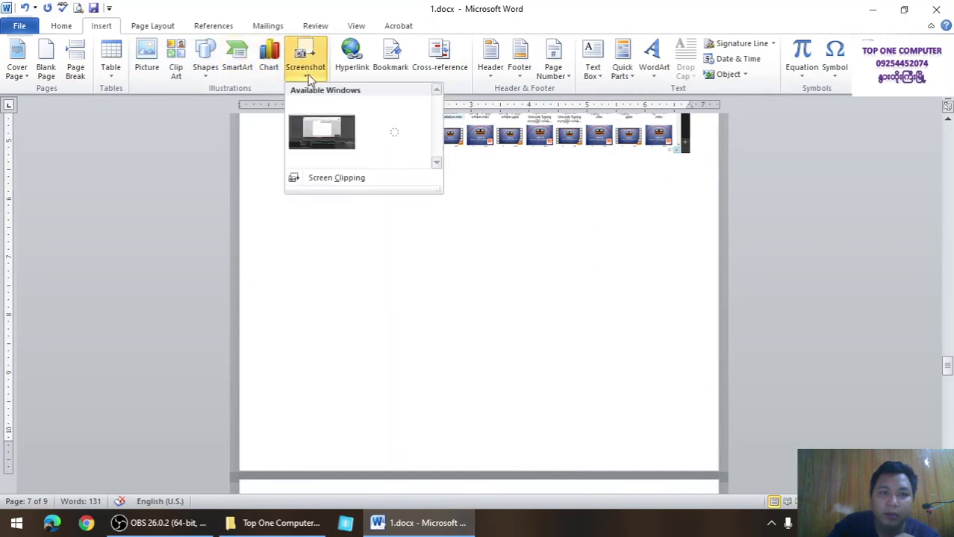
pyautogui.click(321, 178)
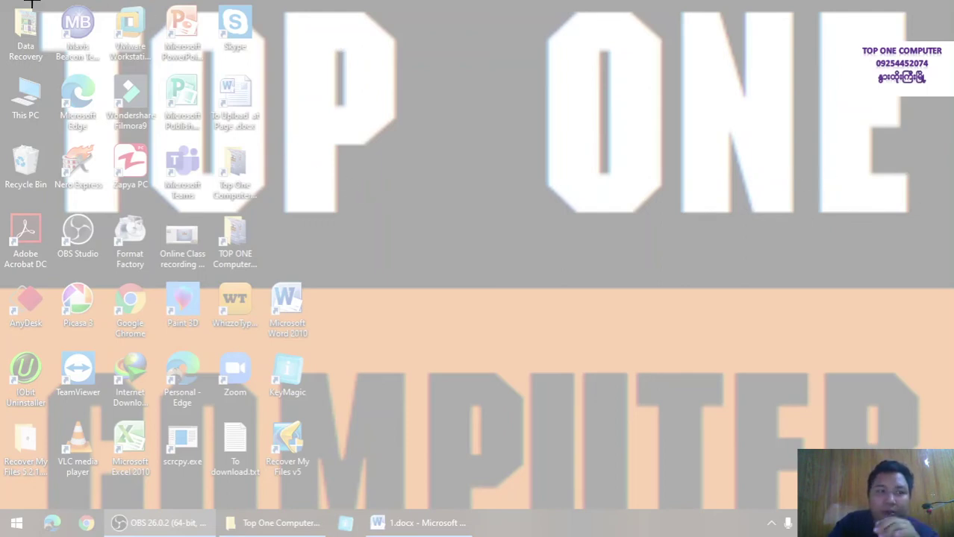
pyautogui.click(349, 187)
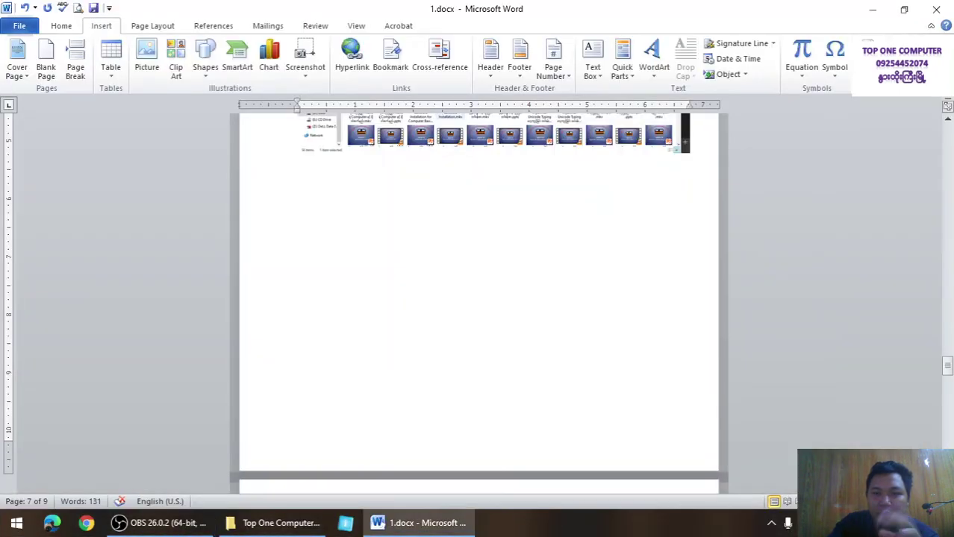
pyautogui.scroll(-2, 537, 338)
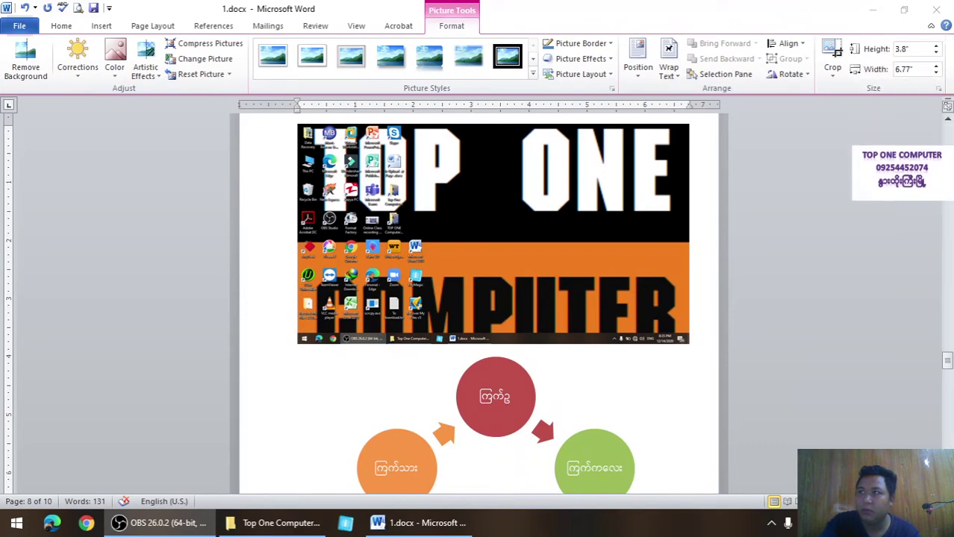
# - Crop the taskbar off the desktop picture's bottom and apply the Reflected Rounded Rectangle style
pyautogui.click(632, 221)
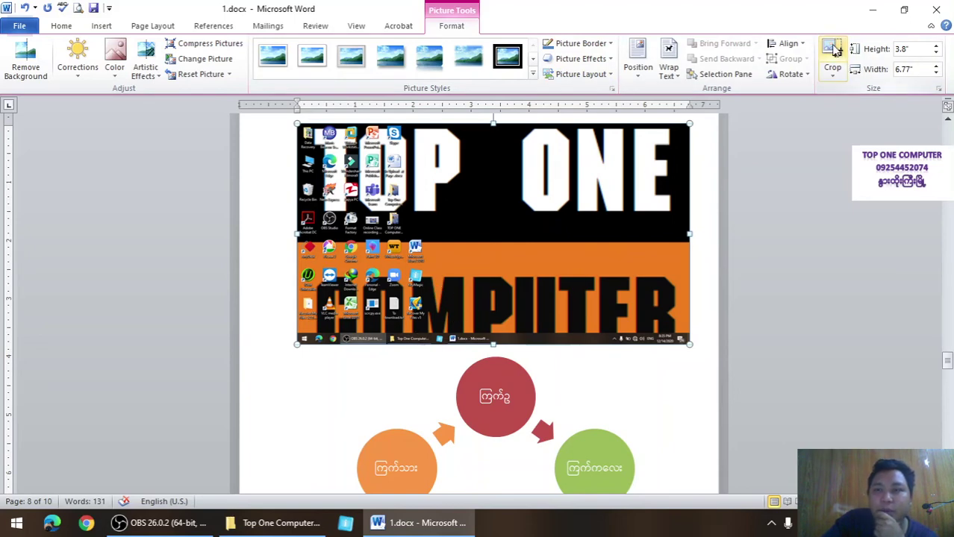
pyautogui.click(834, 50)
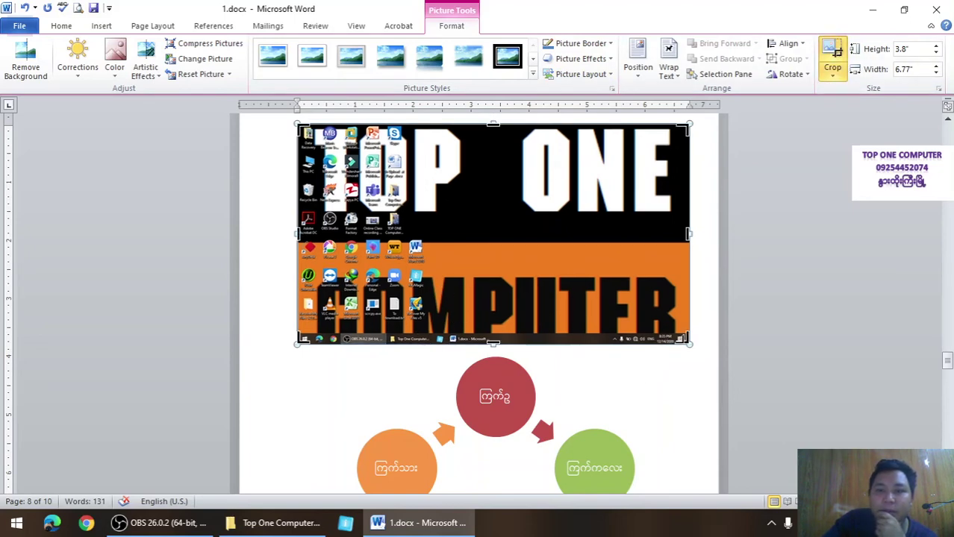
pyautogui.moveTo(683, 340); pyautogui.dragTo(684, 332)
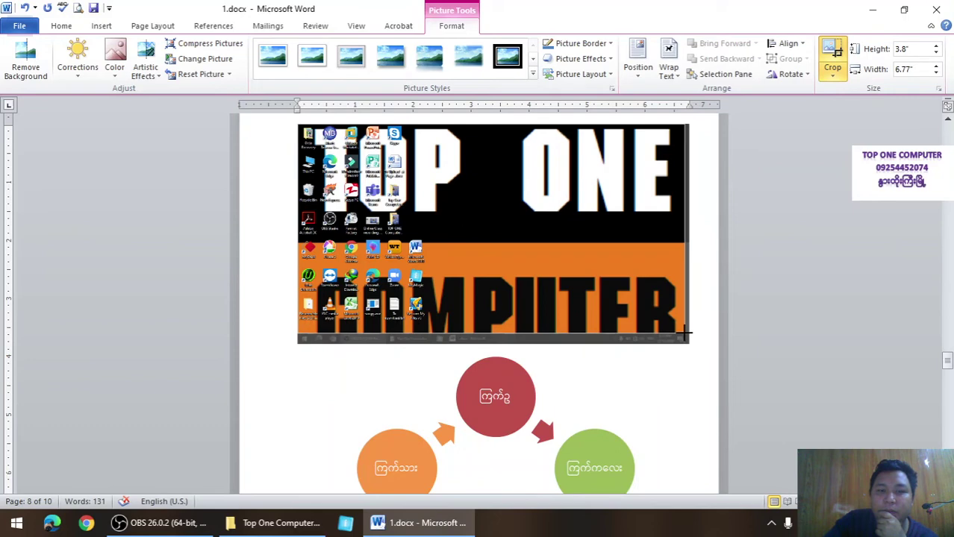
pyautogui.click(768, 297)
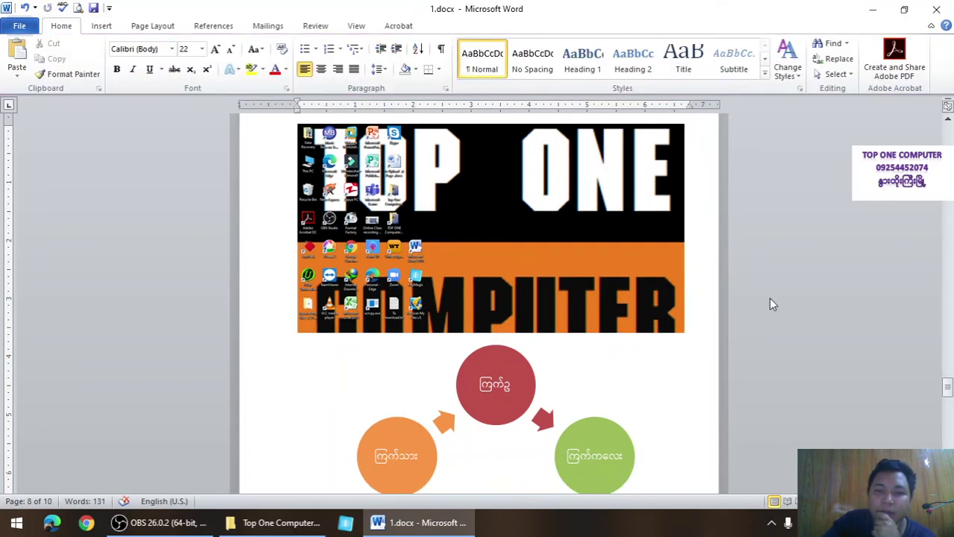
pyautogui.click(494, 227)
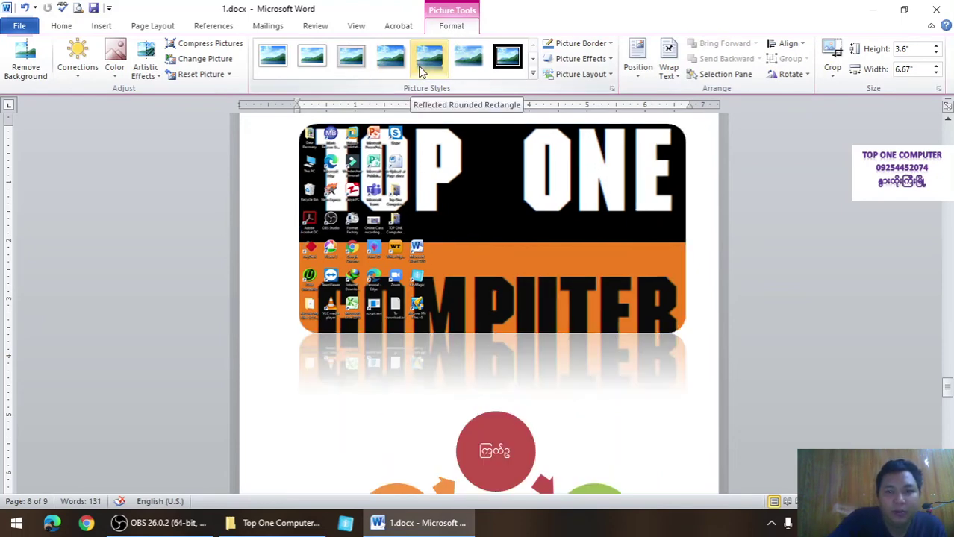
pyautogui.click(421, 71)
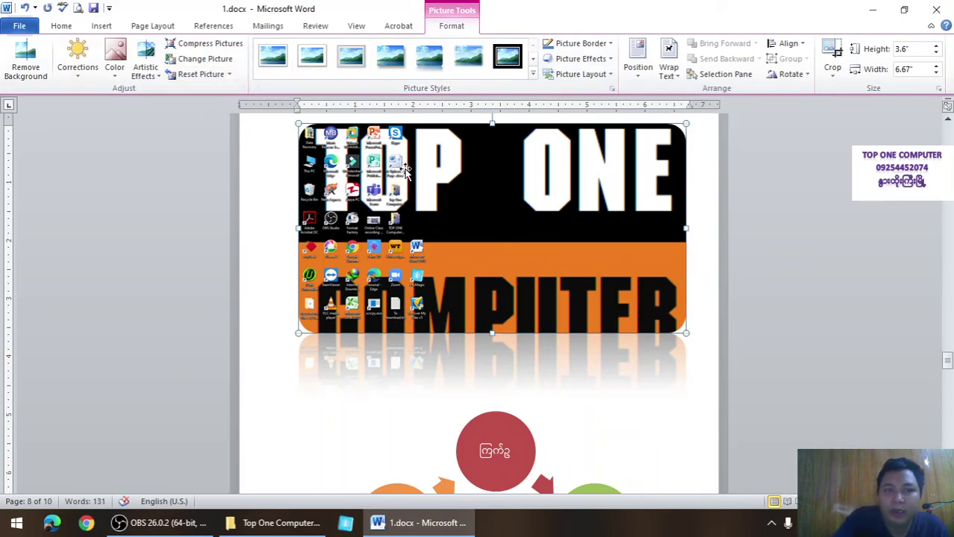
# - Look through the Page Layout and Insert tabs and the Header gallery, then minimize Word
pyautogui.click(154, 27)
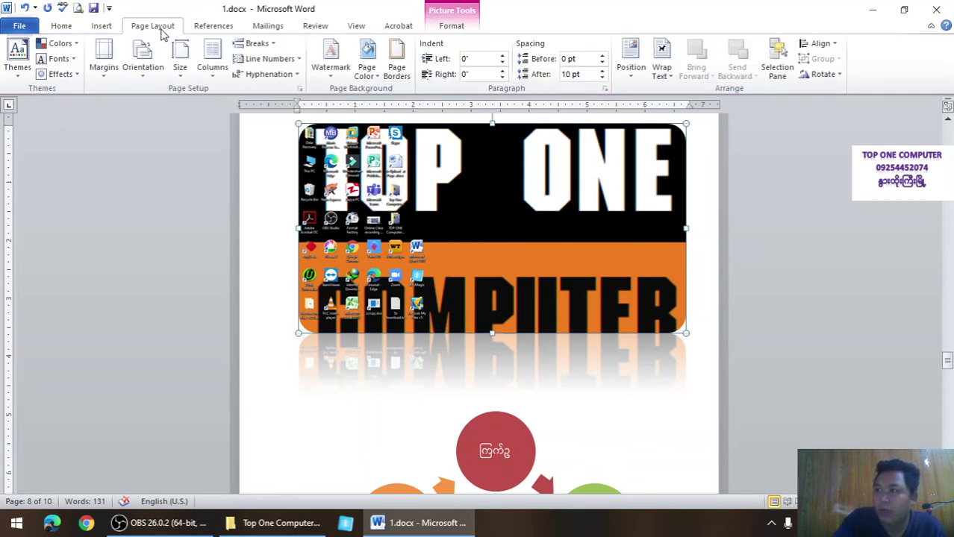
pyautogui.click(98, 29)
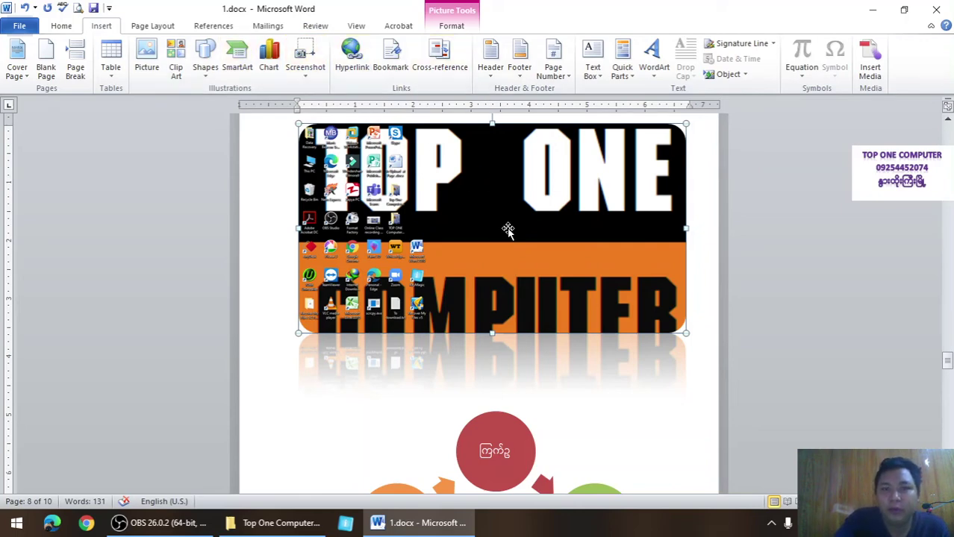
pyautogui.scroll(2, 507, 230)
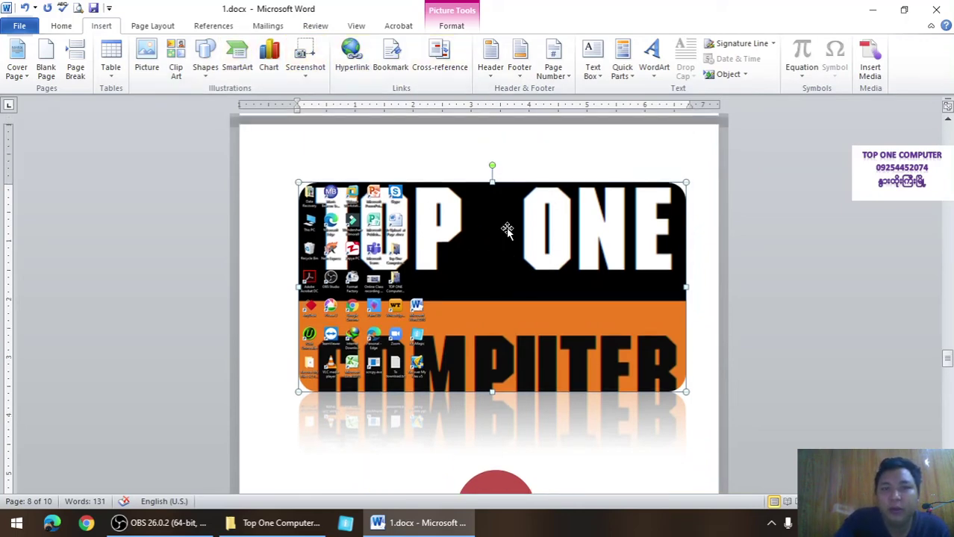
pyautogui.click(498, 71)
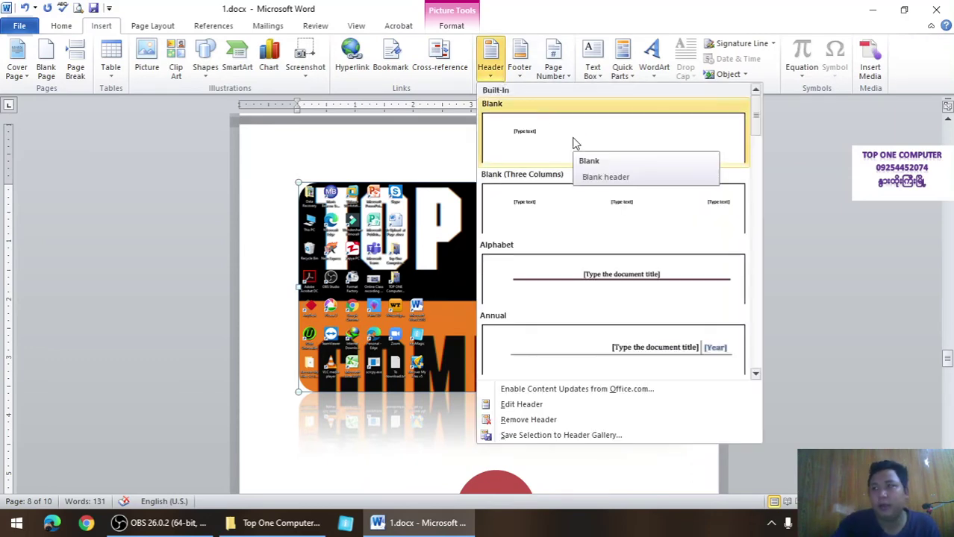
pyautogui.click(873, 8)
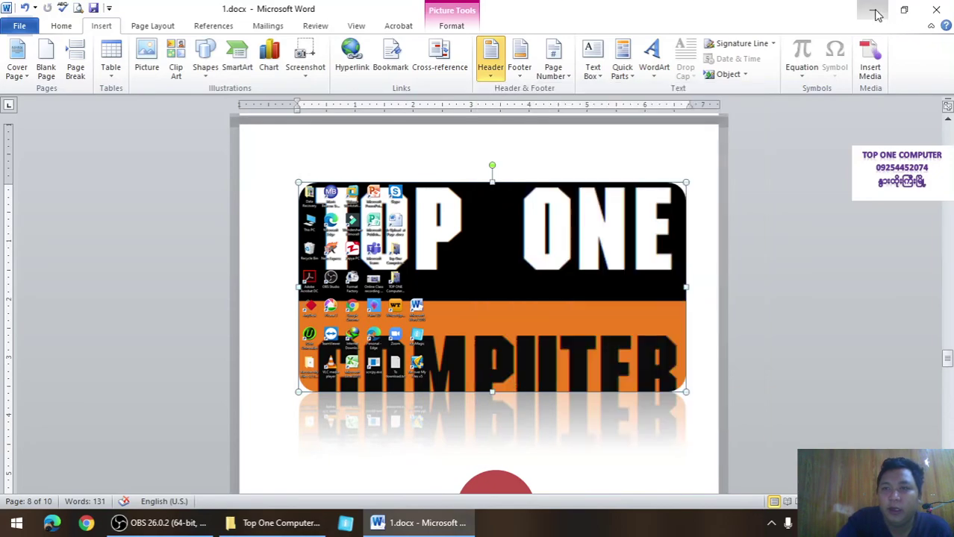
pyautogui.click(873, 9)
# - Open the Top One Computer Basic Online Class folder maximized and launch Top One Compter Basic Book.pdf
pyautogui.doubleClick(239, 175)
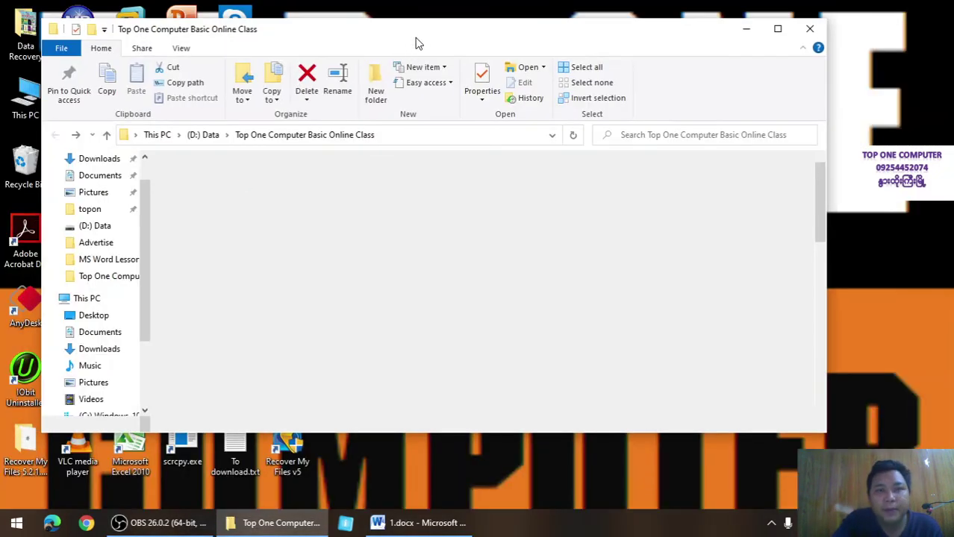
pyautogui.moveTo(417, 43); pyautogui.dragTo(376, 1)
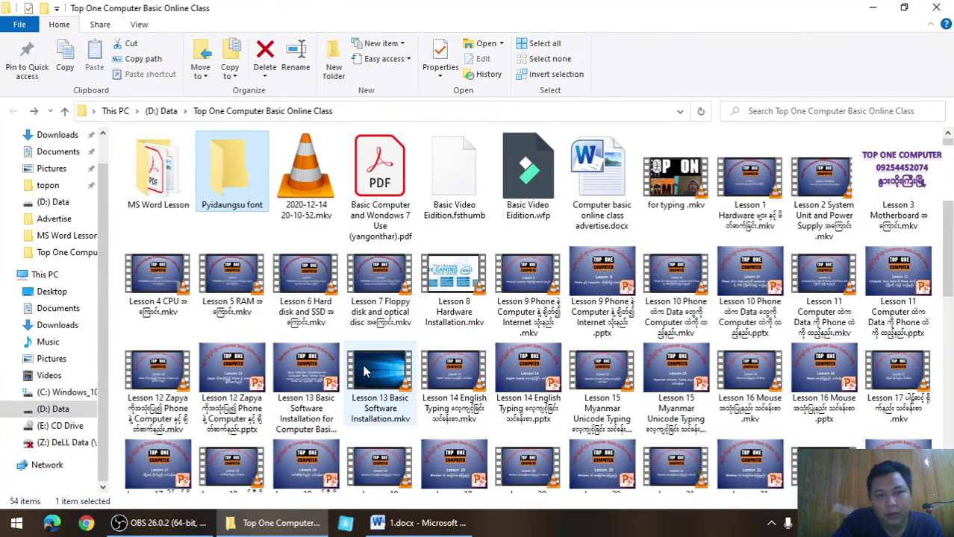
pyautogui.scroll(-3, 364, 372)
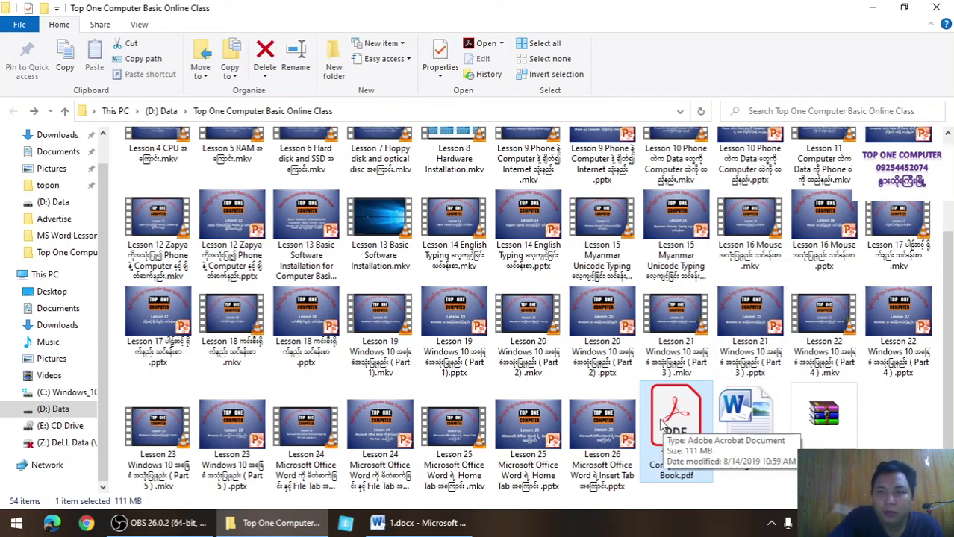
pyautogui.doubleClick(675, 430)
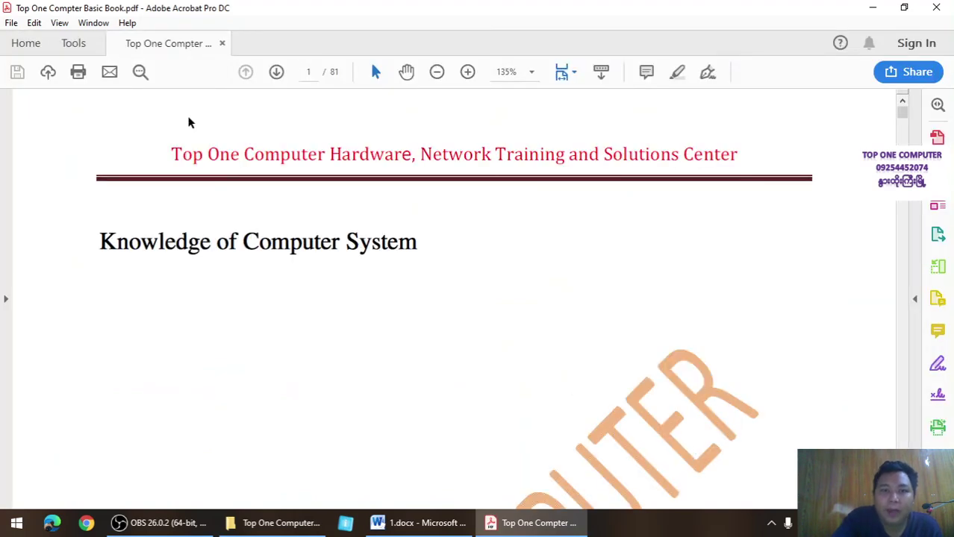
# - Zoom the PDF out to 49.7% to see the full first page, then return to Word
pyautogui.click(437, 72)
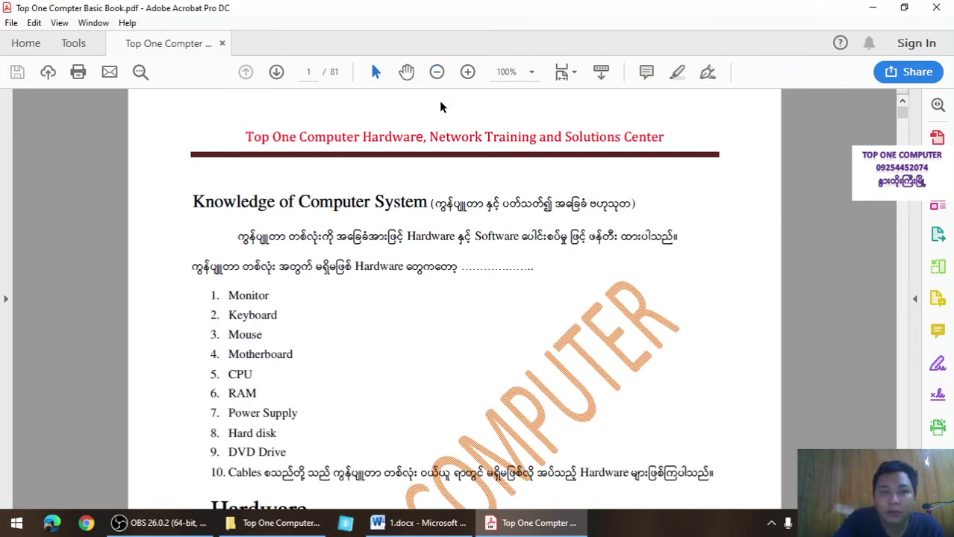
pyautogui.click(437, 72)
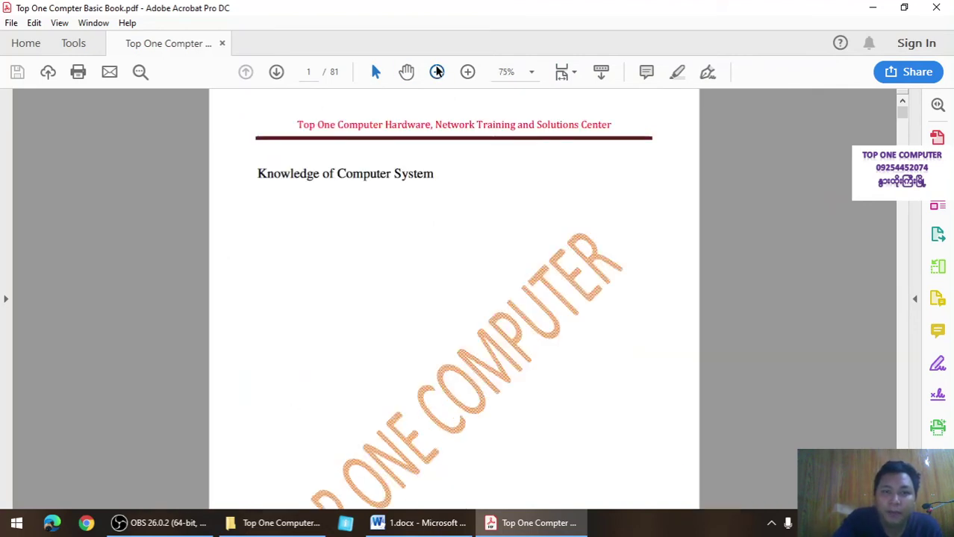
pyautogui.click(437, 71)
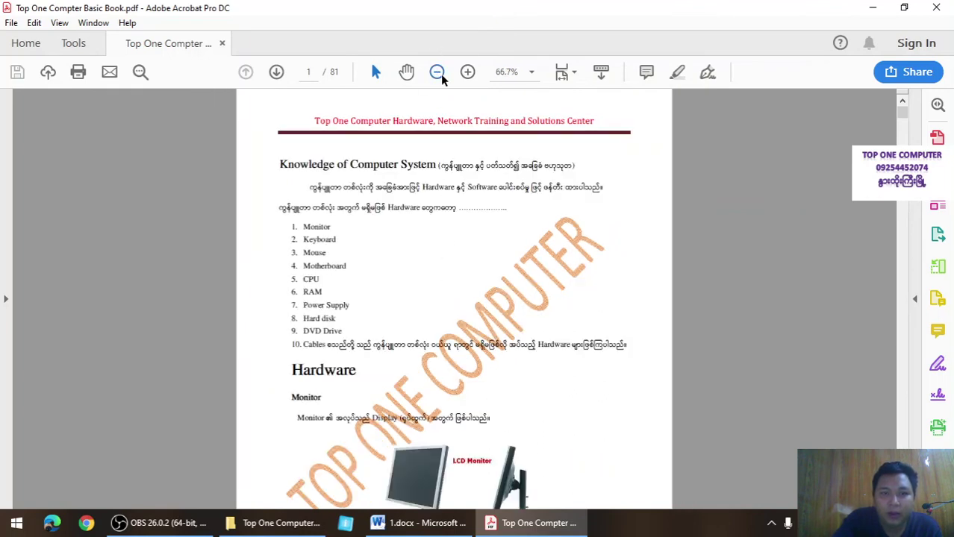
pyautogui.click(438, 72)
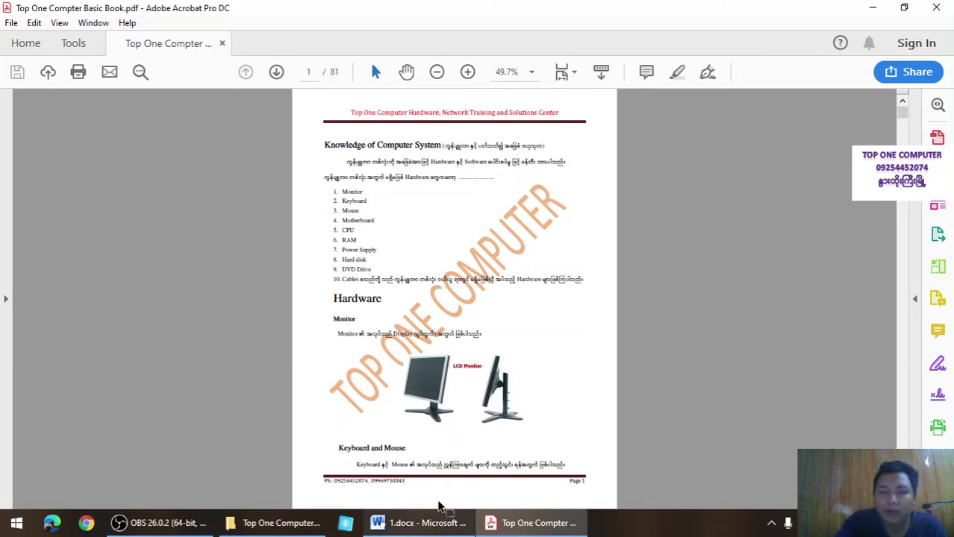
pyautogui.click(430, 526)
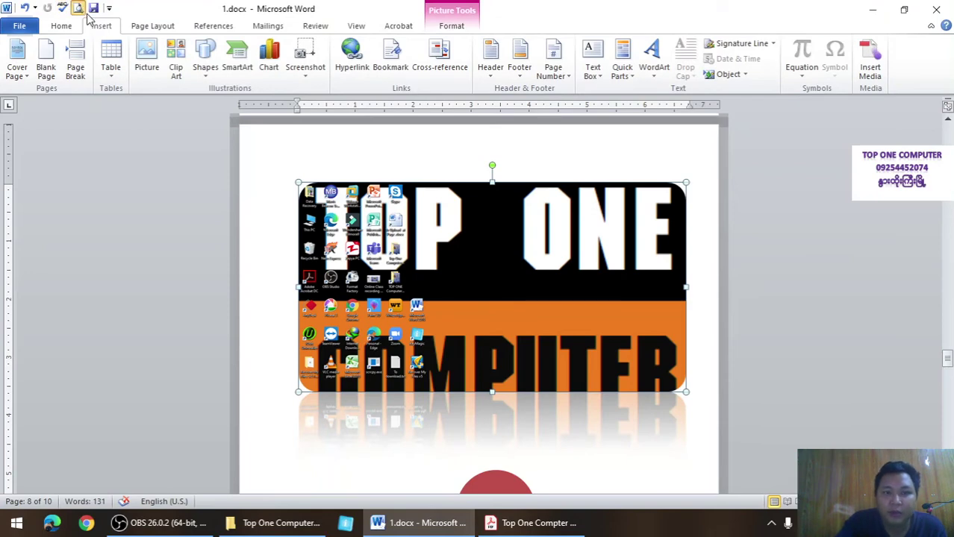
# - Check the print preview and look through the built-in header designs without inserting one
pyautogui.hotkey('ctrl', 'p')
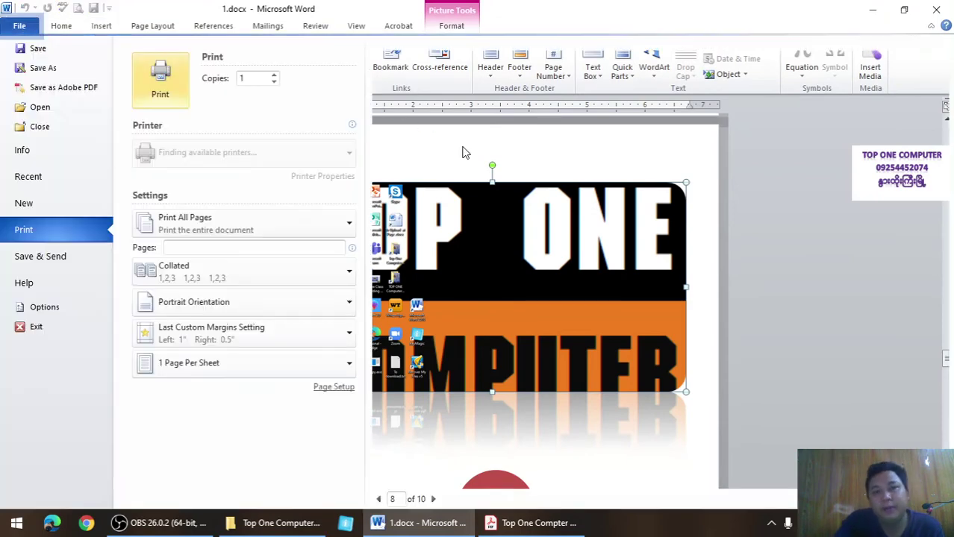
pyautogui.click(56, 31)
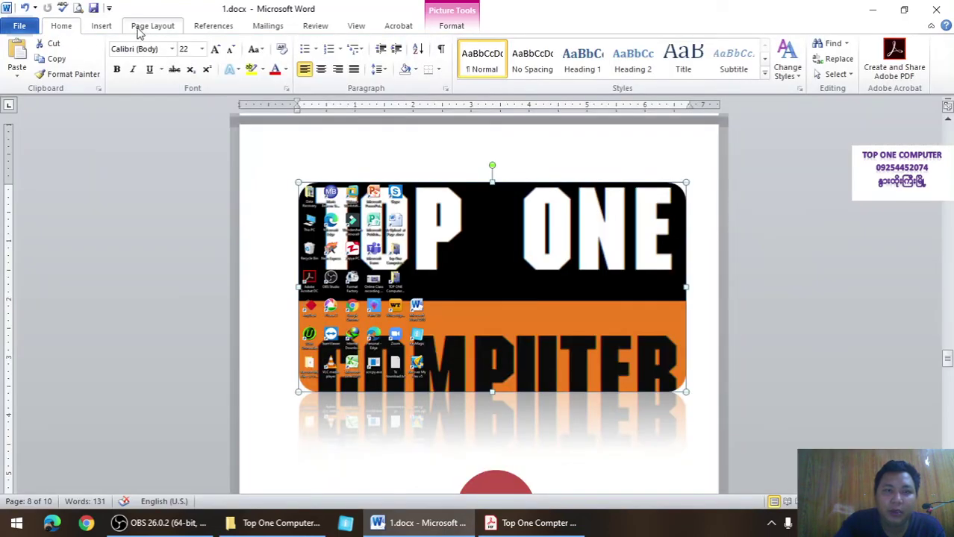
pyautogui.click(102, 28)
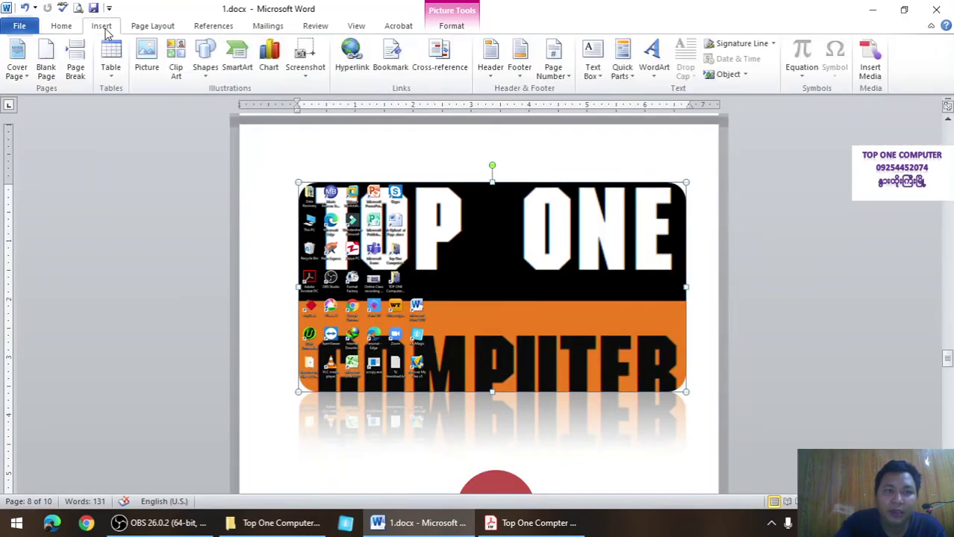
pyautogui.click(491, 71)
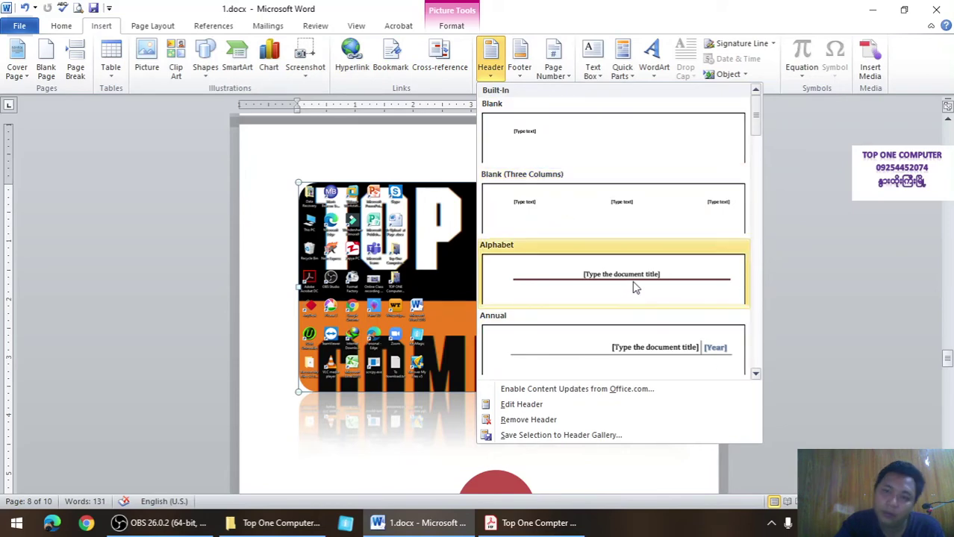
pyautogui.press('Escape')
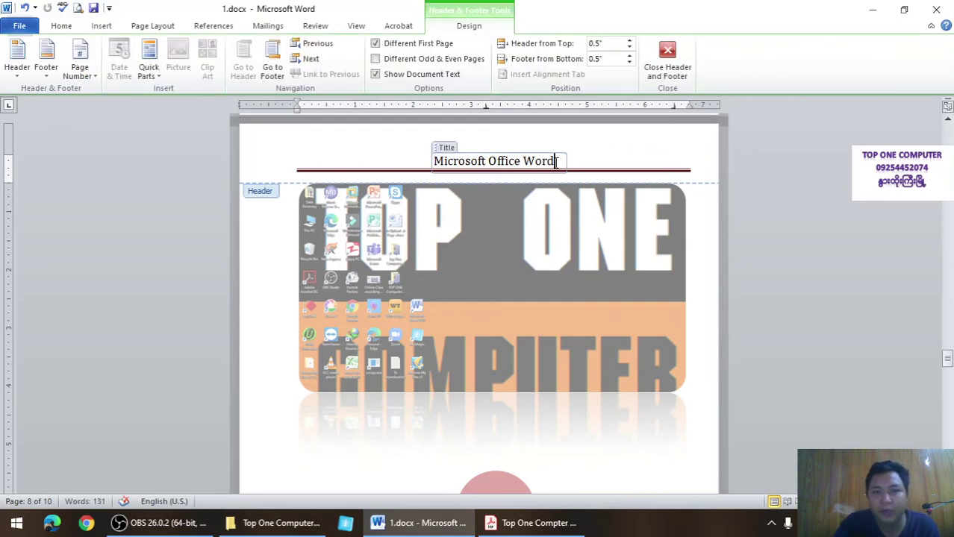
# - Replace the header title with 'Top One Computer Basic Online Class' and leave the header
pyautogui.click(554, 162)
pyautogui.press('BackSpace')
pyautogui.press('BackSpace')
pyautogui.press('BackSpace')
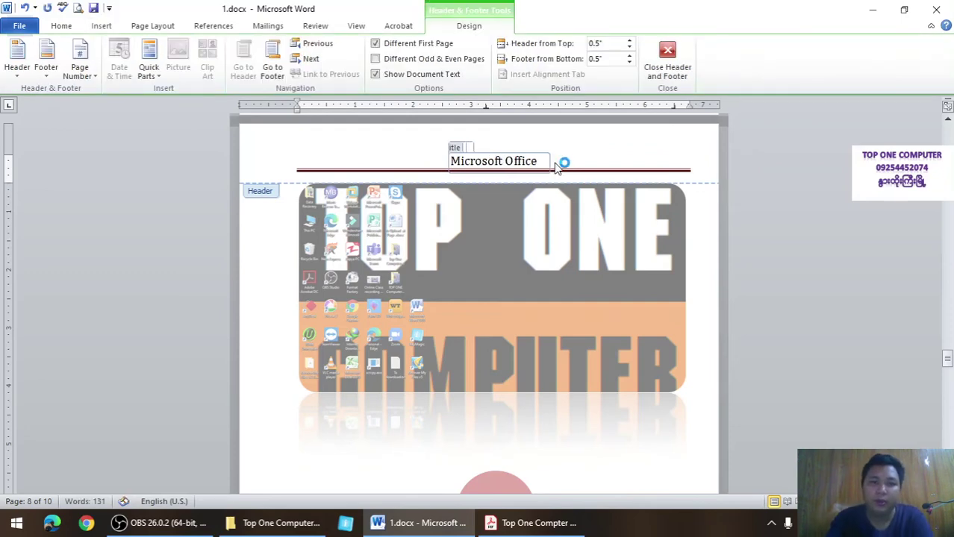
pyautogui.press('BackSpace')
pyautogui.press('BackSpace')
pyautogui.press('BackSpace')
pyautogui.press('BackSpace')
pyautogui.press('BackSpace')
pyautogui.press('BackSpace')
pyautogui.press('BackSpace')
pyautogui.press('BackSpace')
pyautogui.press('BackSpace')
pyautogui.press('BackSpace')
pyautogui.press('BackSpace')
pyautogui.press('BackSpace')
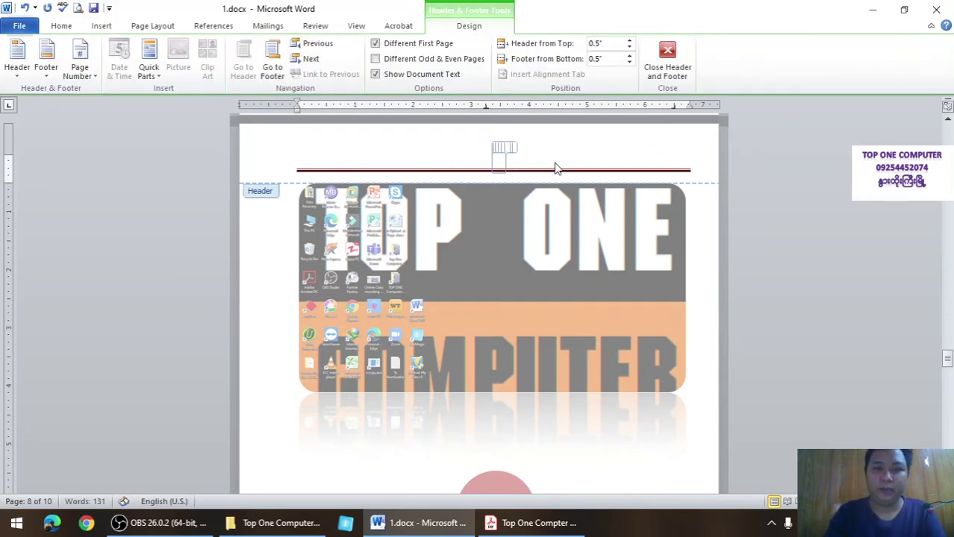
pyautogui.press('BackSpace')
pyautogui.press('BackSpace')
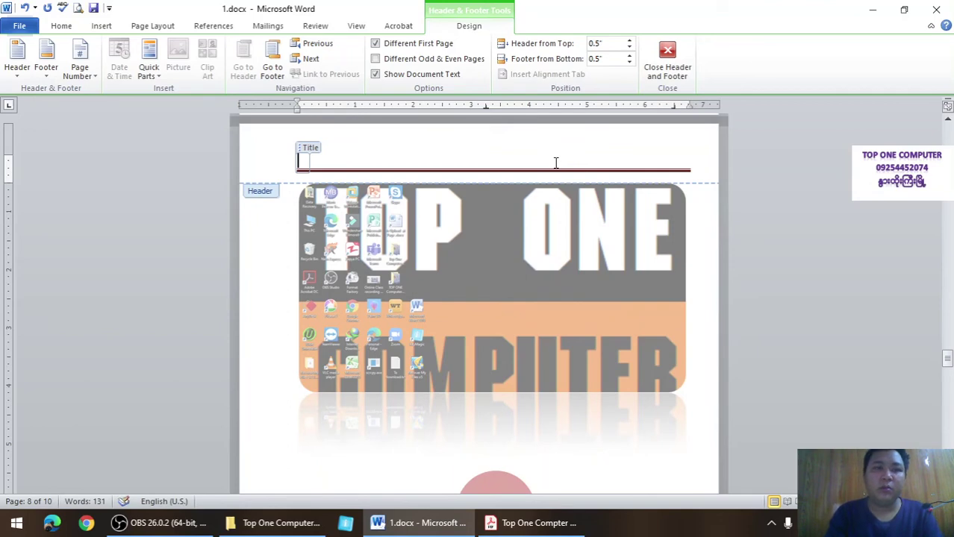
pyautogui.write('To')
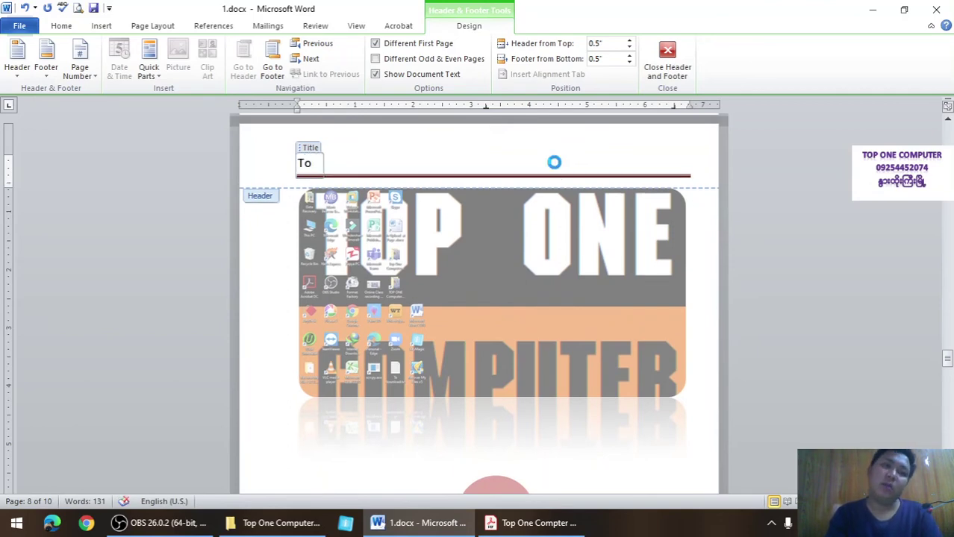
pyautogui.write('p One')
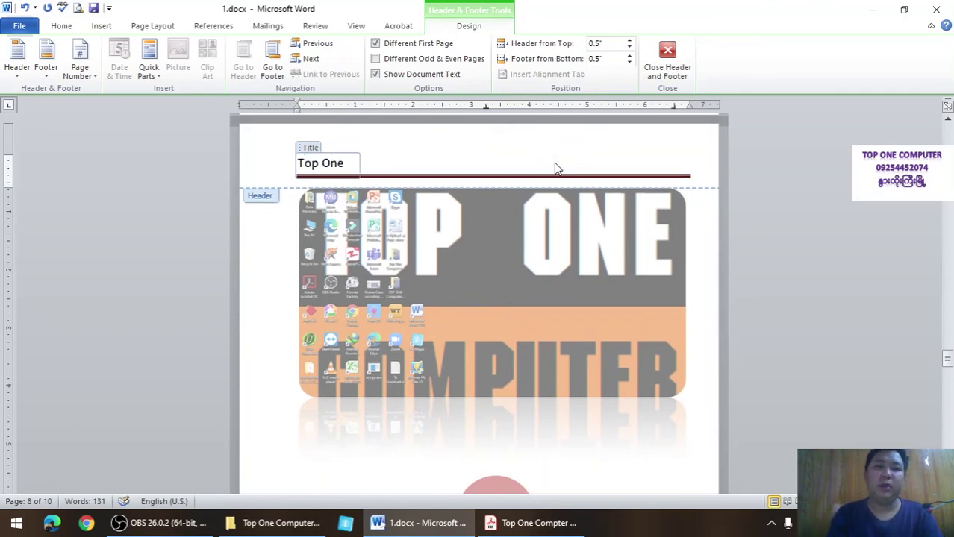
pyautogui.write(' Computer')
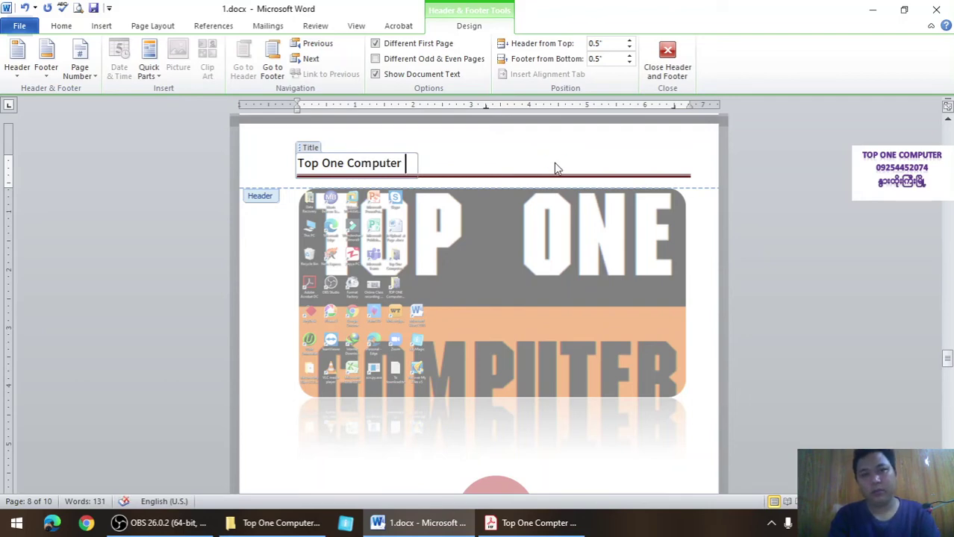
pyautogui.write(' Ba')
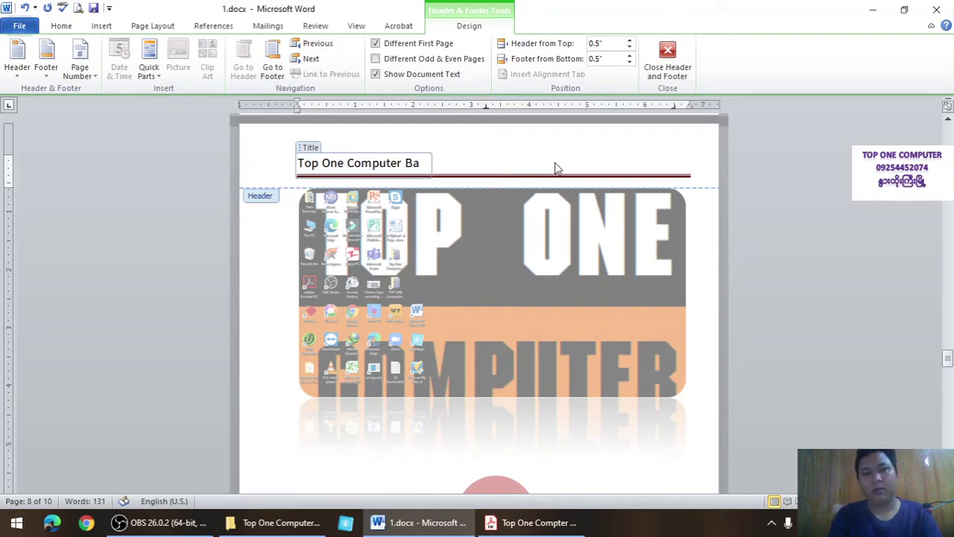
pyautogui.write('sic Onl')
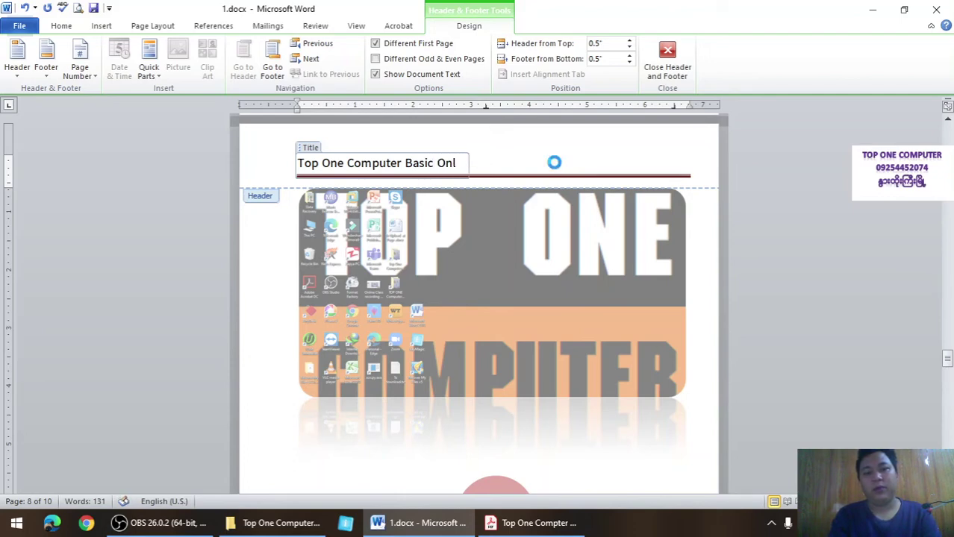
pyautogui.write('ine Cla')
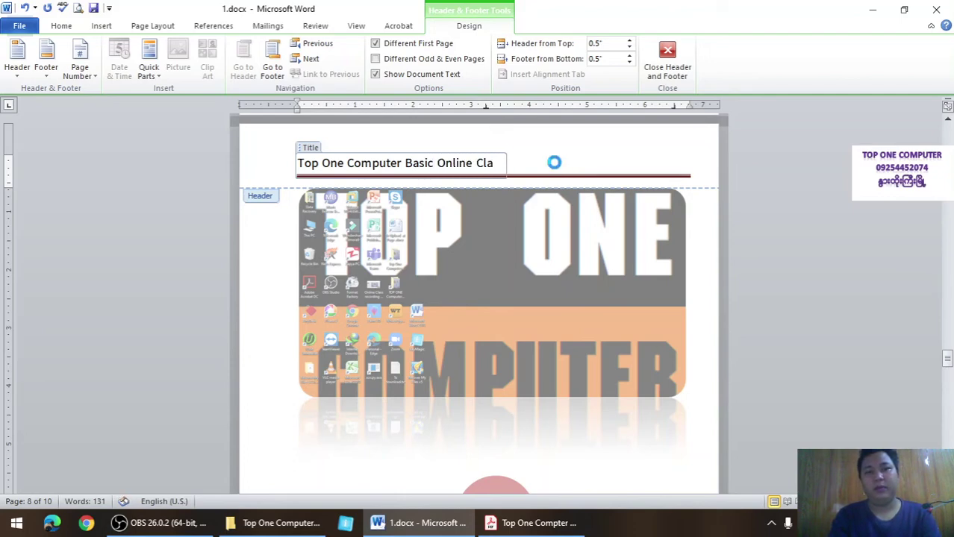
pyautogui.write('ss')
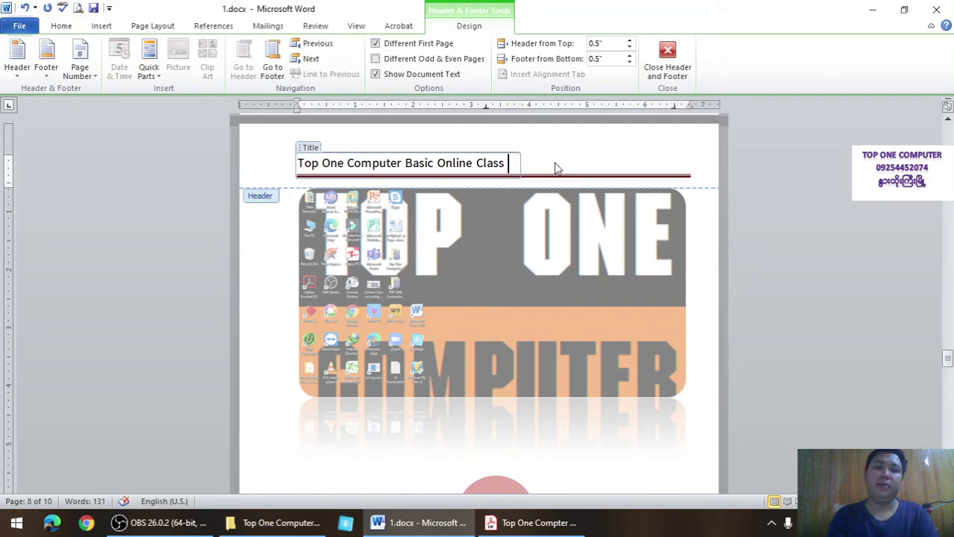
pyautogui.click(799, 231)
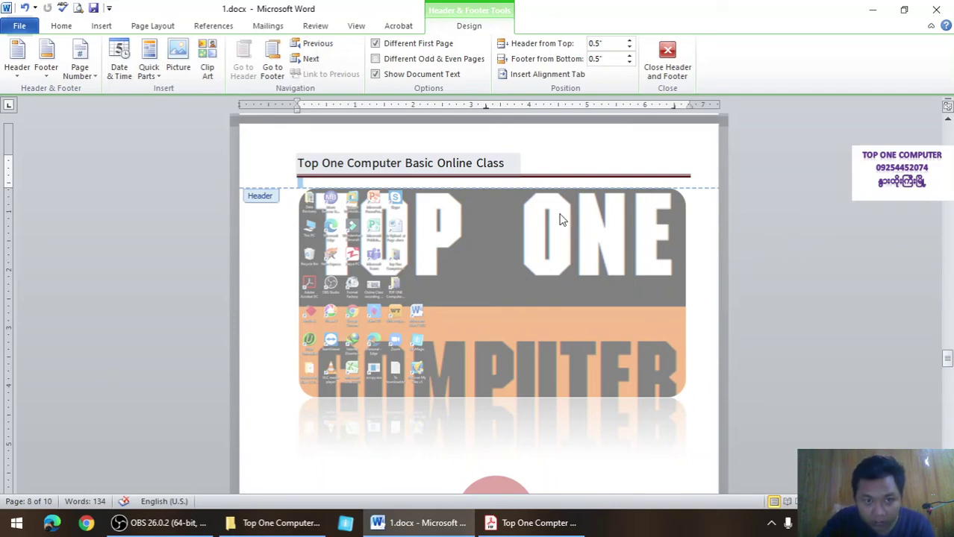
pyautogui.click(514, 163)
pyautogui.click(540, 243)
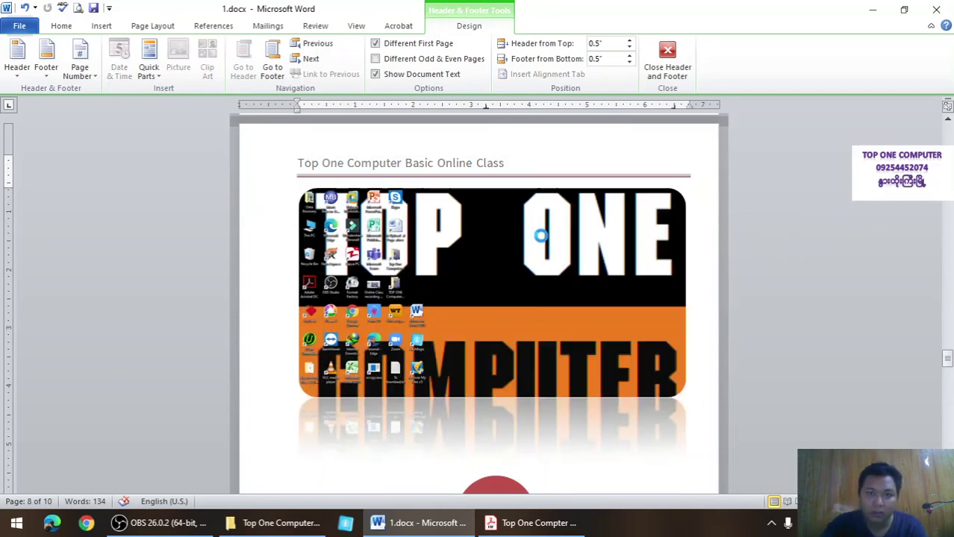
pyautogui.click(634, 270)
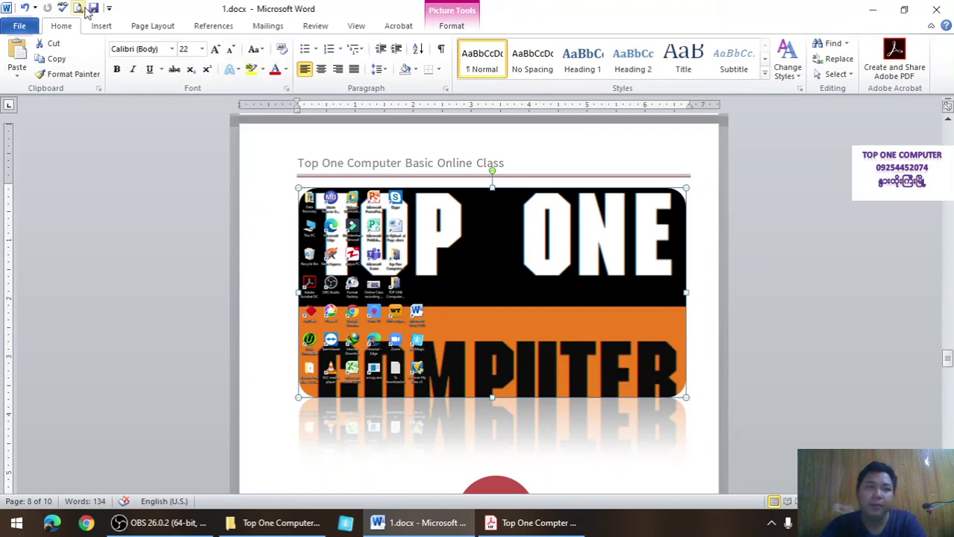
pyautogui.hotkey('ctrl', 'p')
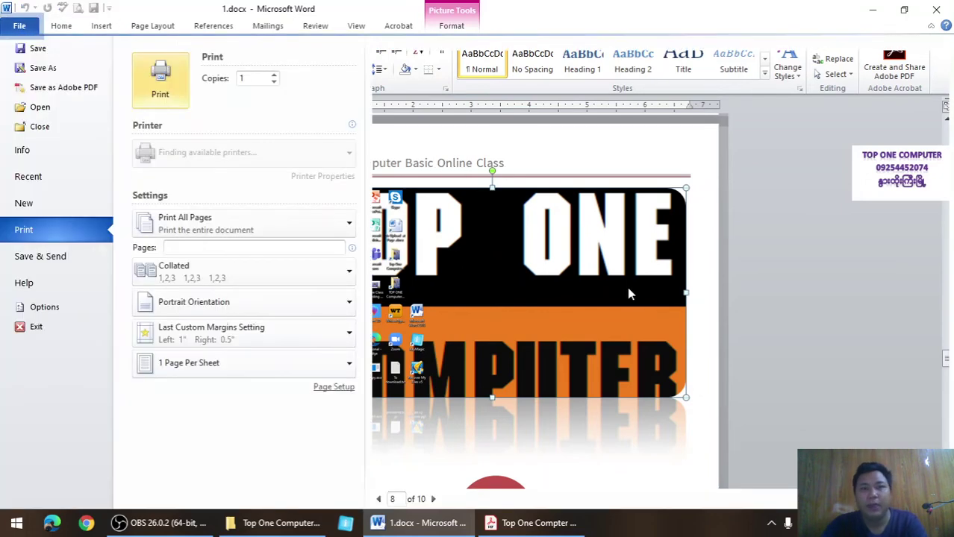
pyautogui.scroll(1, 628, 293)
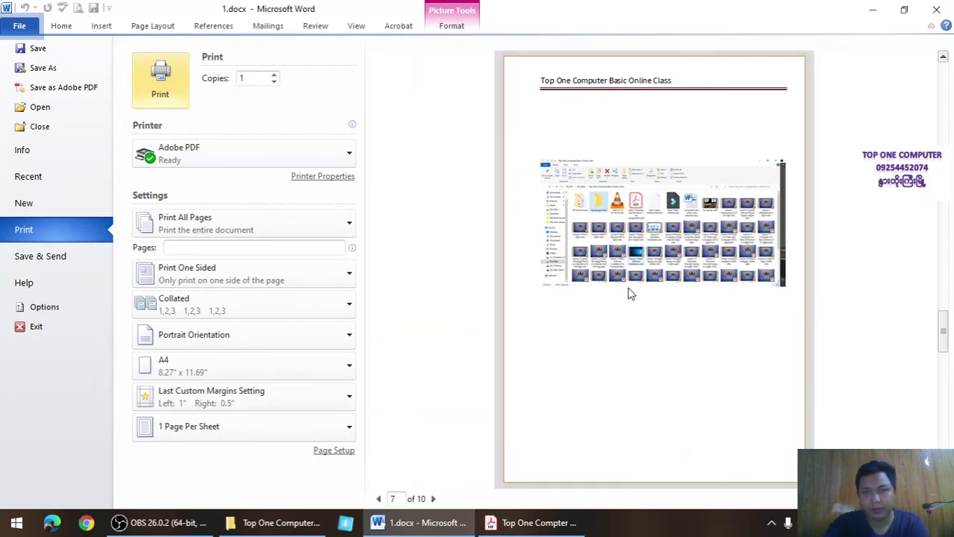
pyautogui.click(62, 26)
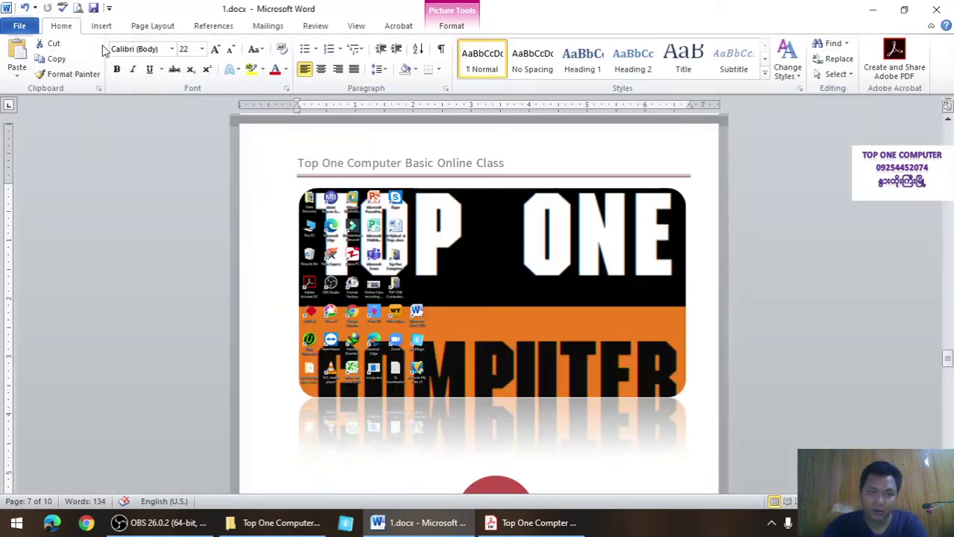
# - Open the header, select the title text and center it
pyautogui.doubleClick(478, 164)
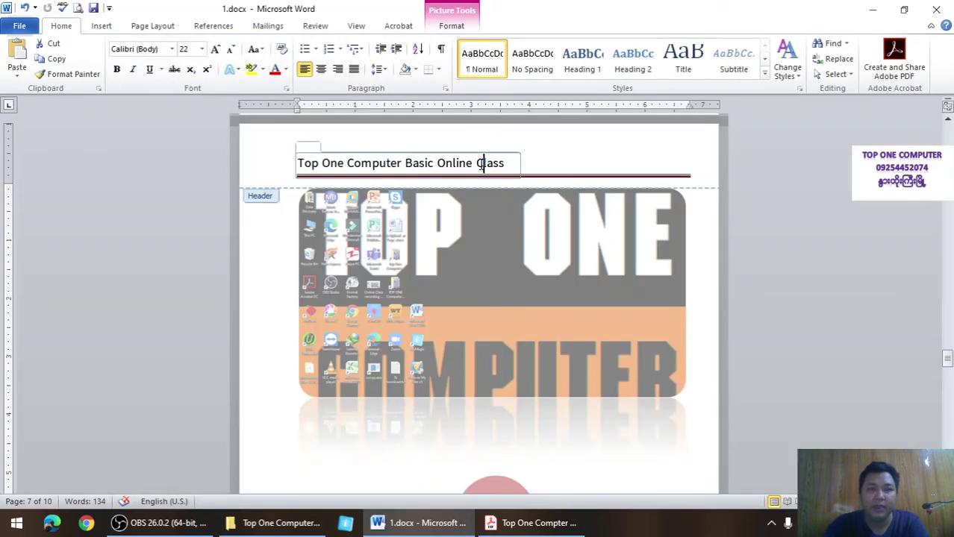
pyautogui.doubleClick(480, 164)
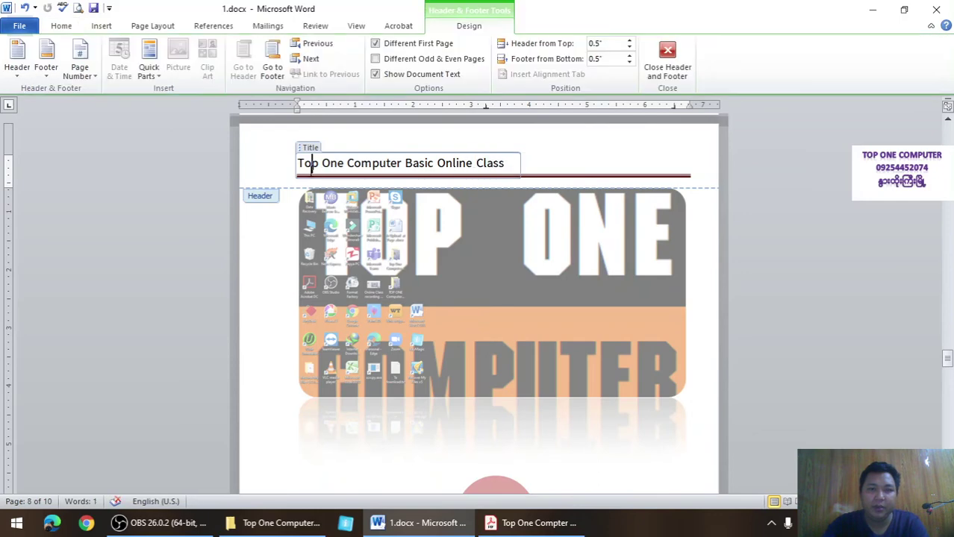
pyautogui.moveTo(298, 165); pyautogui.dragTo(520, 165)
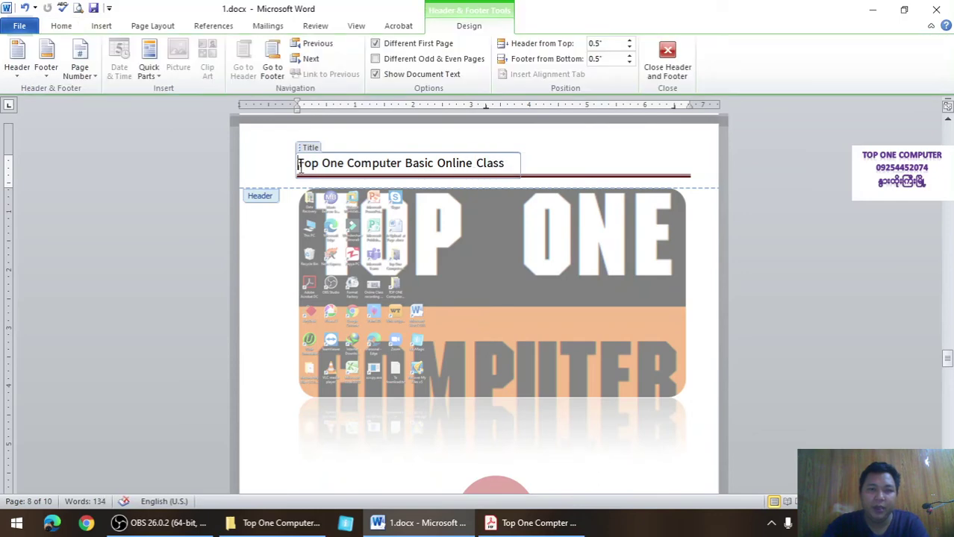
pyautogui.click(75, 26)
pyautogui.click(321, 68)
pyautogui.click(321, 69)
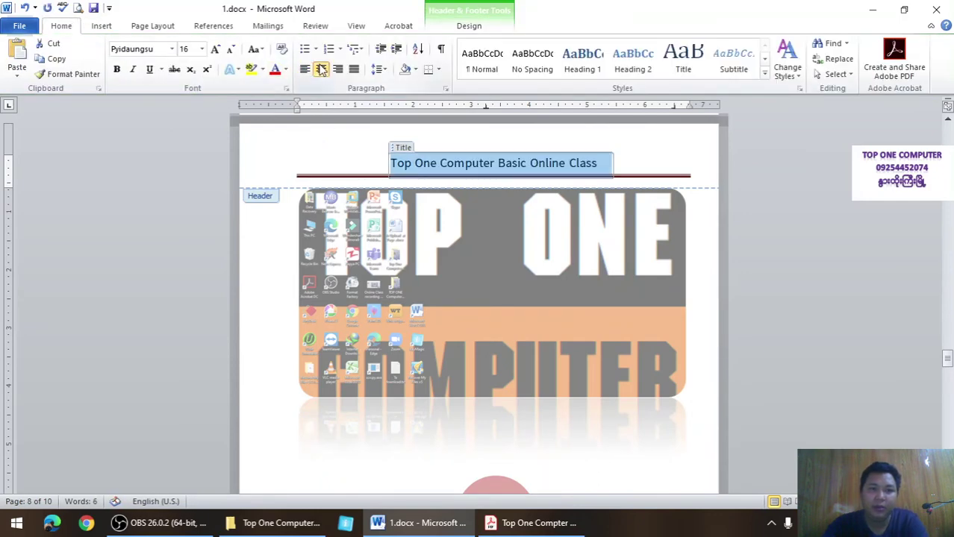
pyautogui.click(469, 30)
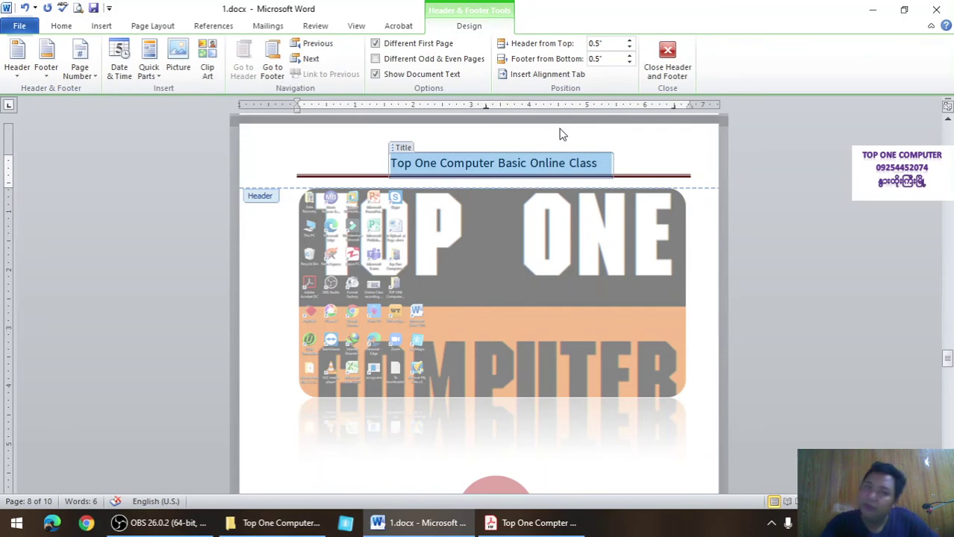
pyautogui.click(61, 26)
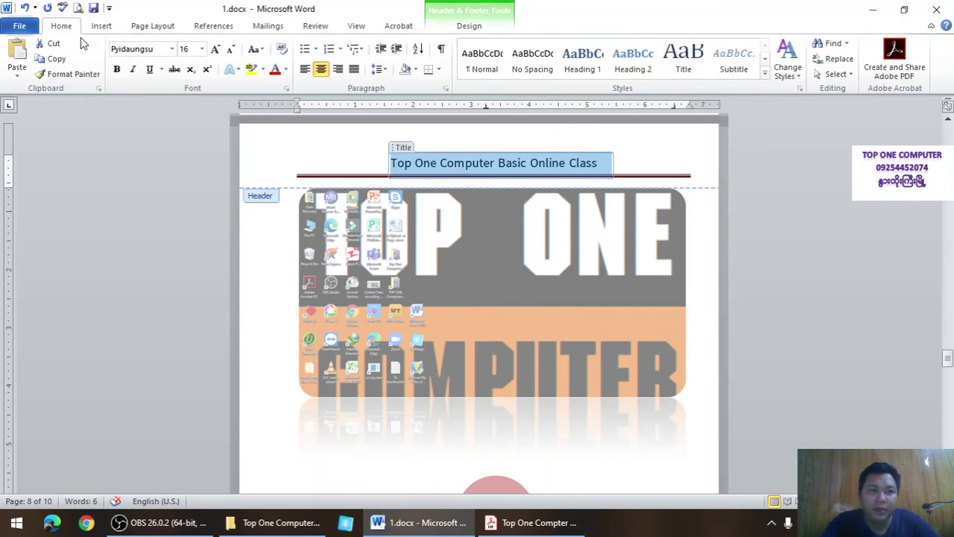
# - Make the header title 26-point and red, then leave the header
pyautogui.click(201, 49)
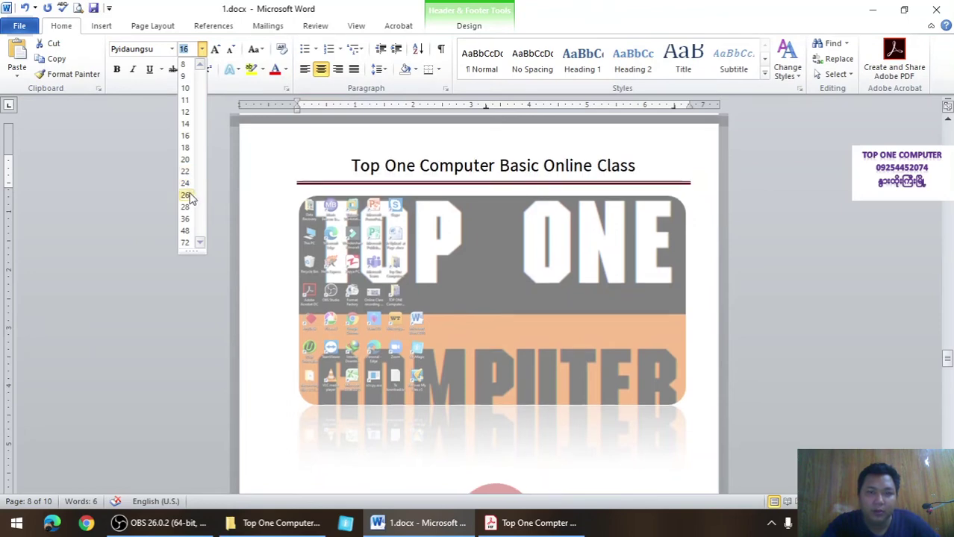
pyautogui.click(187, 195)
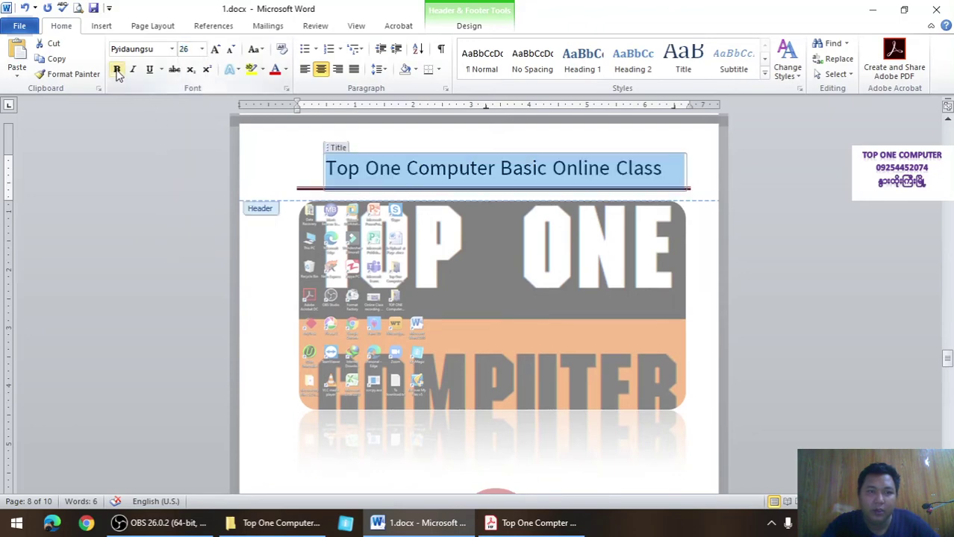
pyautogui.click(285, 70)
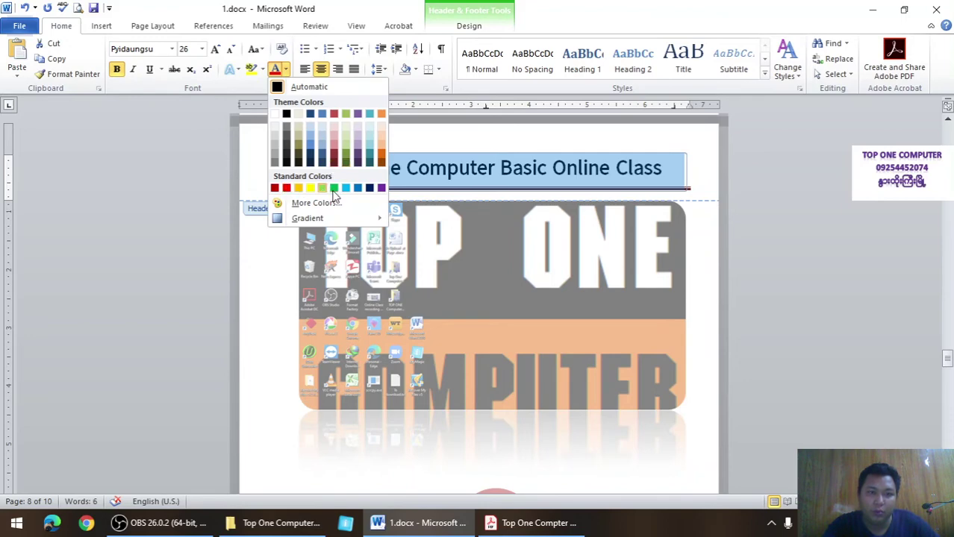
pyautogui.click(285, 188)
pyautogui.click(721, 191)
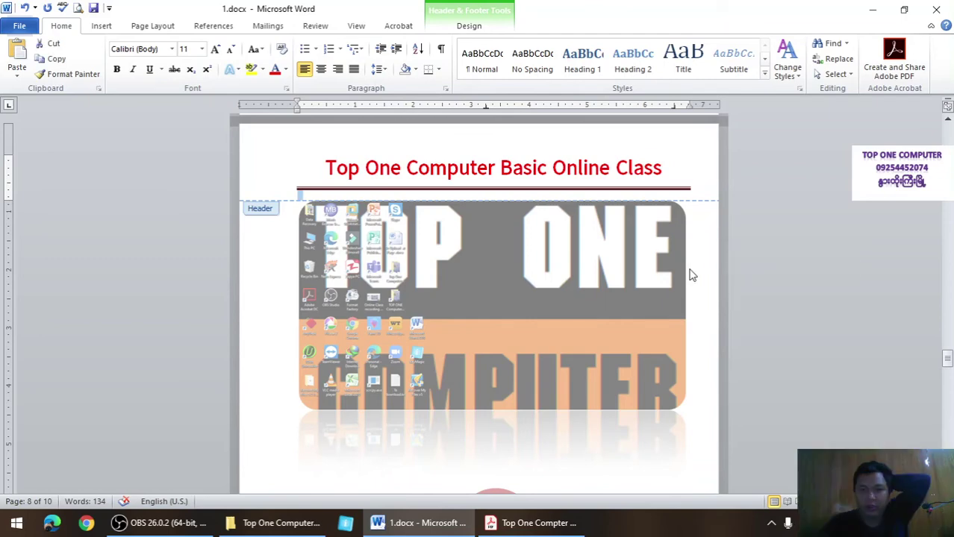
pyautogui.click(632, 280)
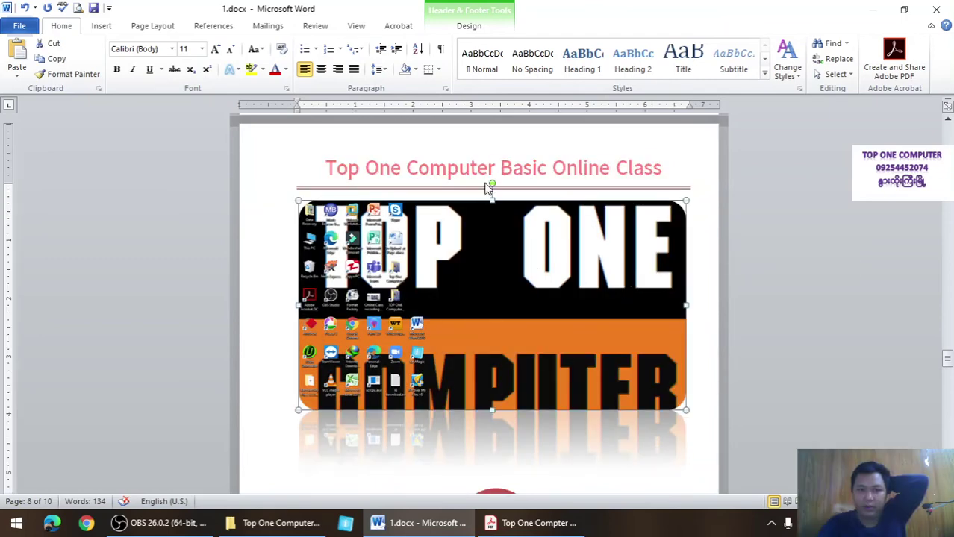
pyautogui.doubleClick(490, 188)
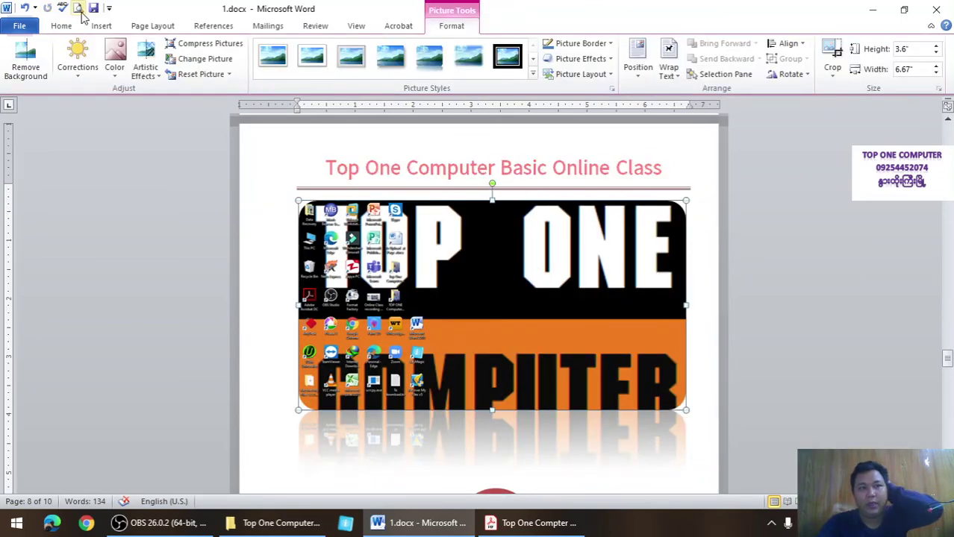
pyautogui.hotkey('ctrl', 'p')
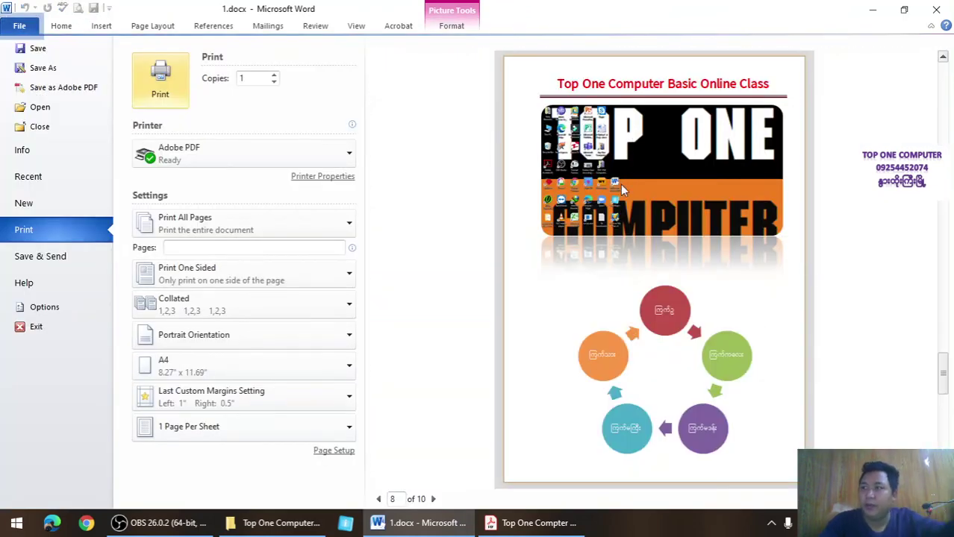
pyautogui.scroll(2, 620, 184)
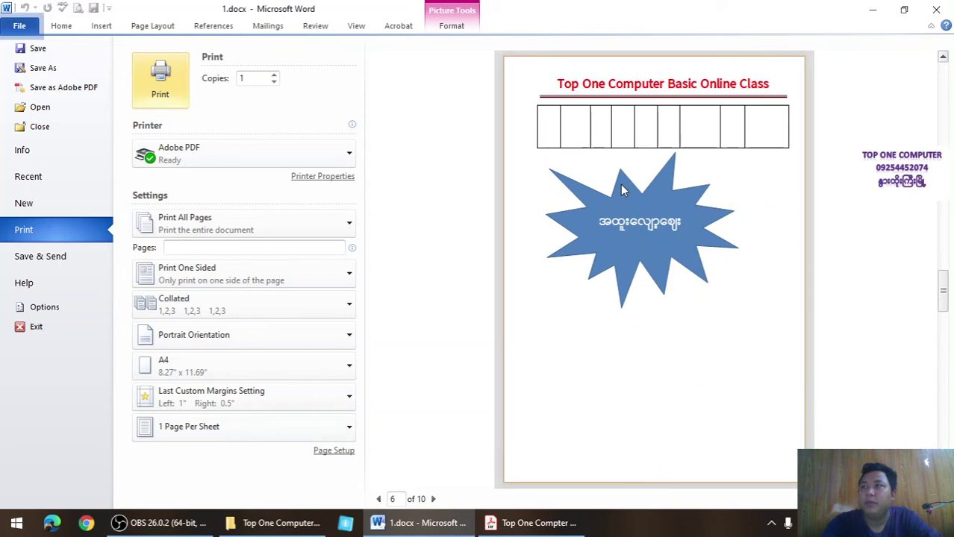
pyautogui.scroll(-1, 621, 184)
pyautogui.scroll(-1, 620, 189)
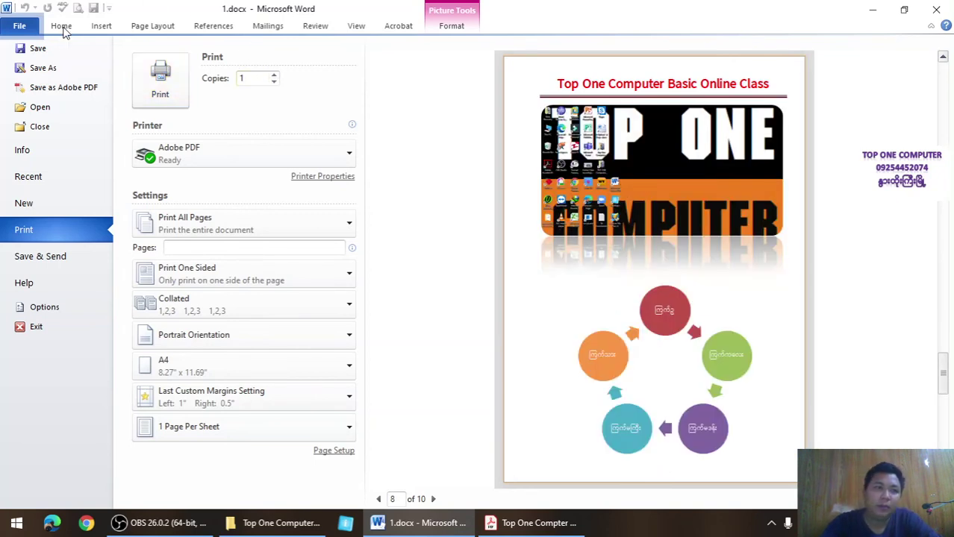
pyautogui.press('Escape')
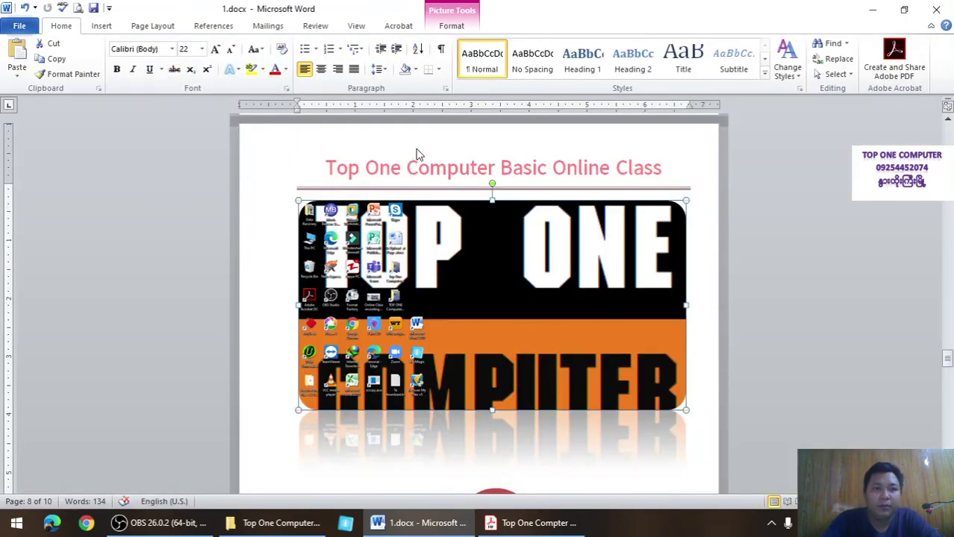
pyautogui.click(101, 26)
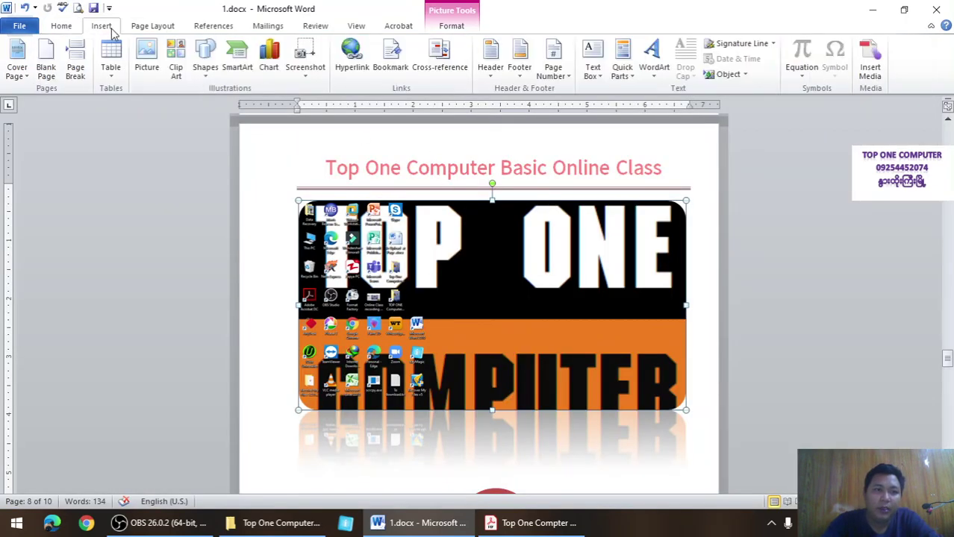
pyautogui.click(522, 56)
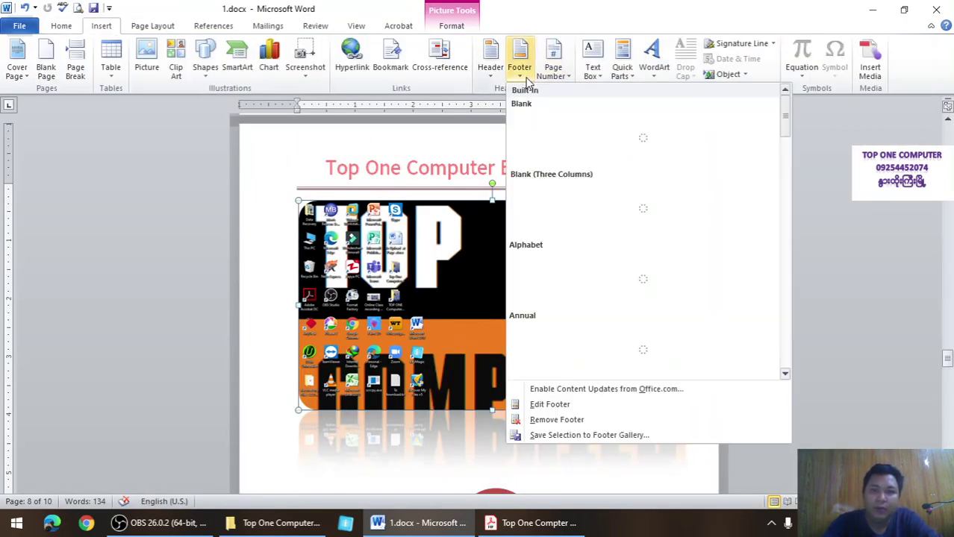
pyautogui.click(554, 522)
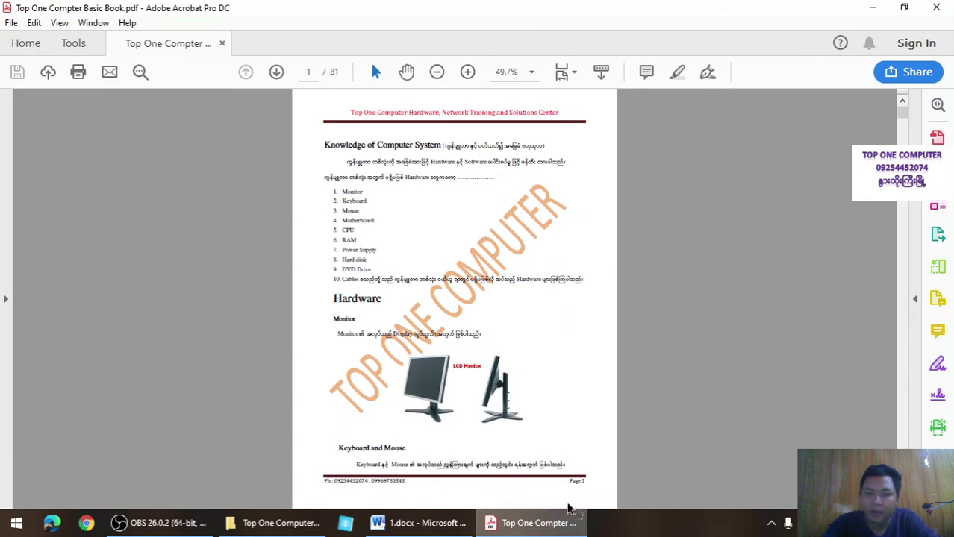
pyautogui.click(451, 523)
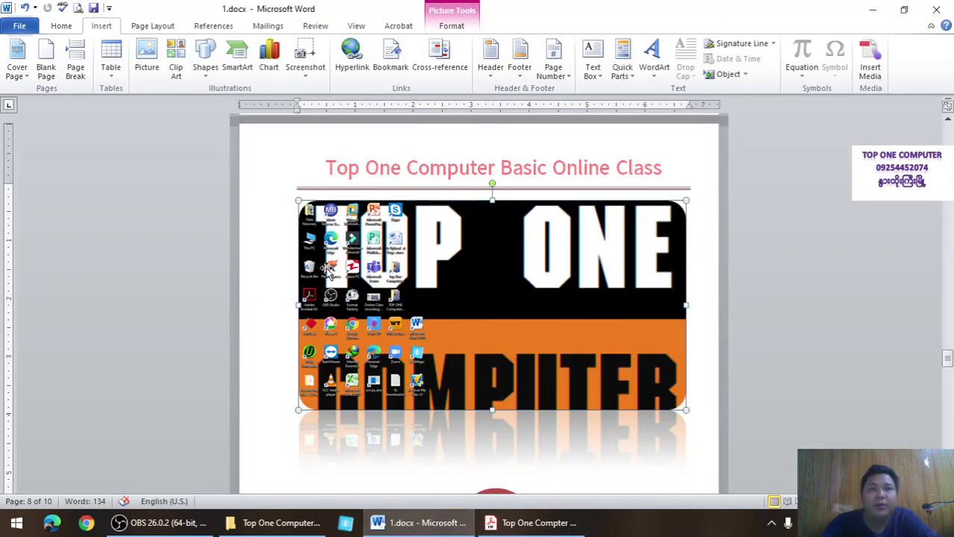
# - Insert the Alphabet footer and type the contact phone number and e-mail address into its placeholder
pyautogui.click(520, 71)
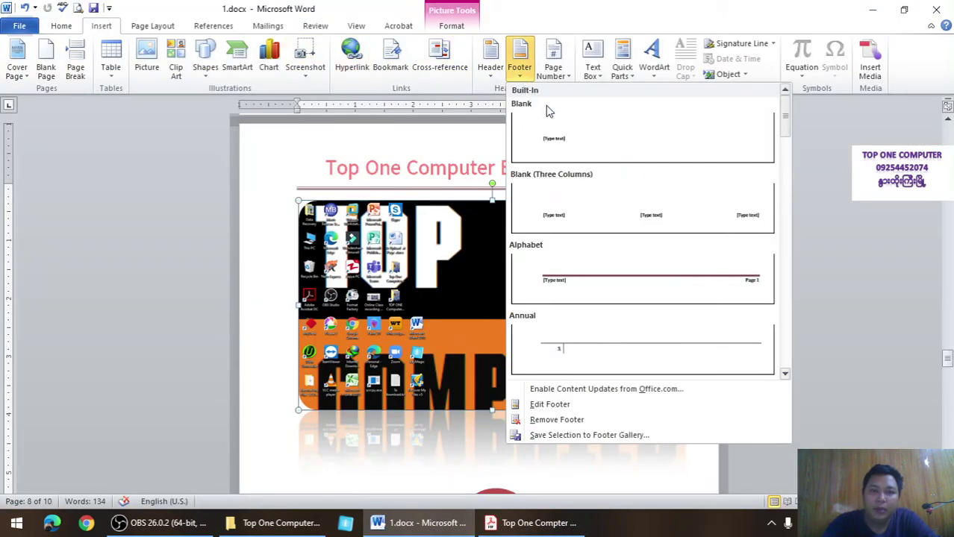
pyautogui.click(571, 297)
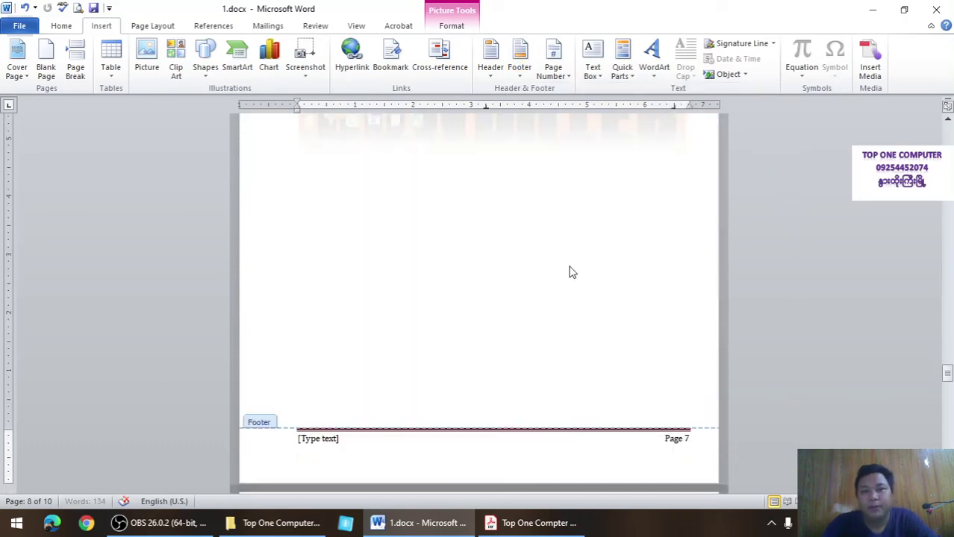
pyautogui.click(337, 321)
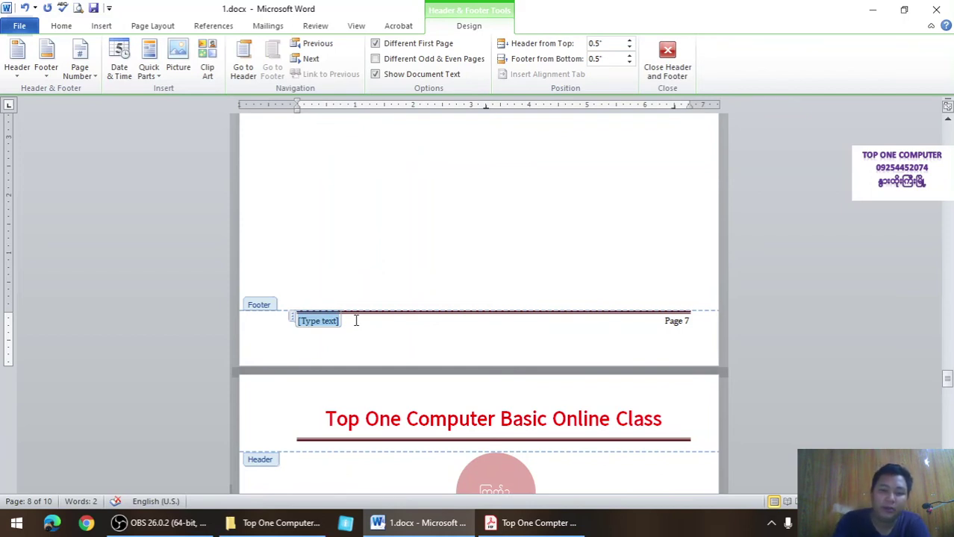
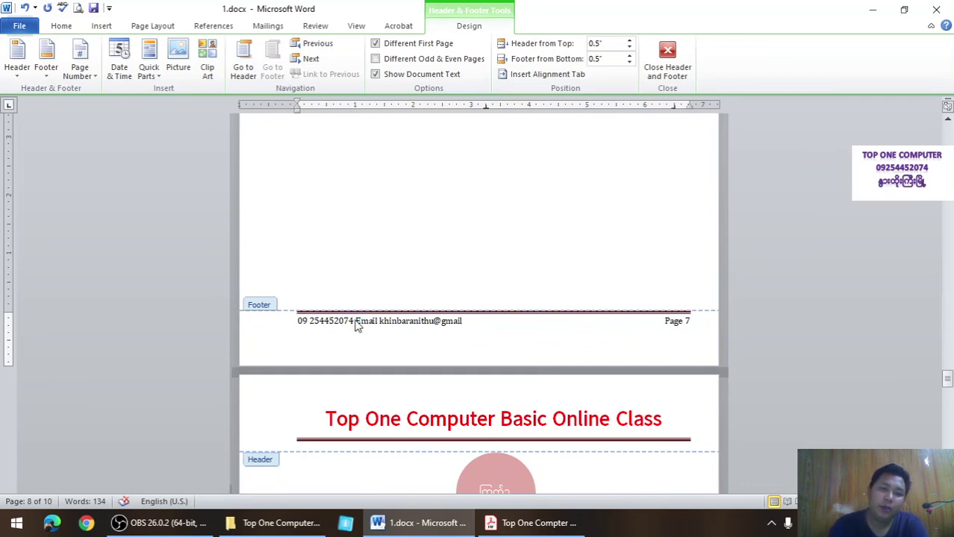
pyautogui.write('.com')
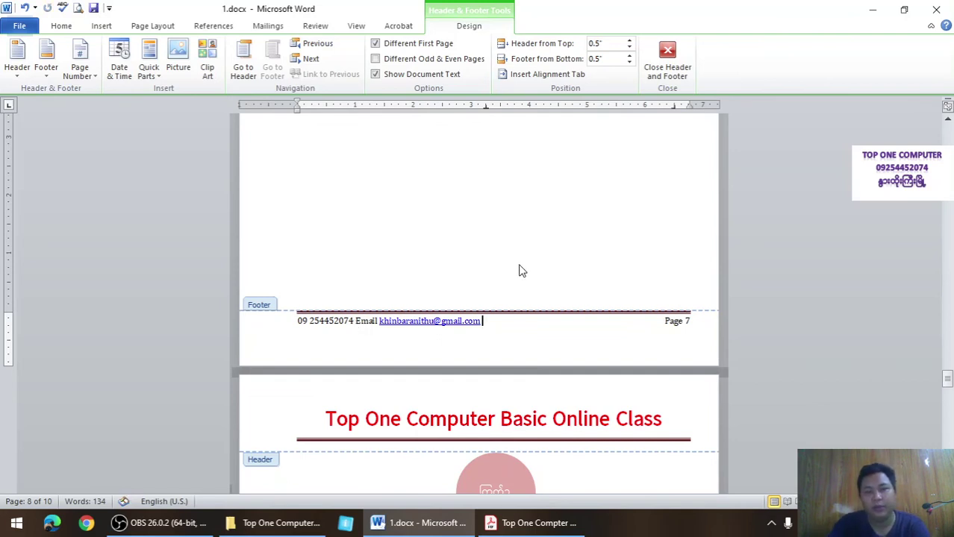
pyautogui.press('Down')
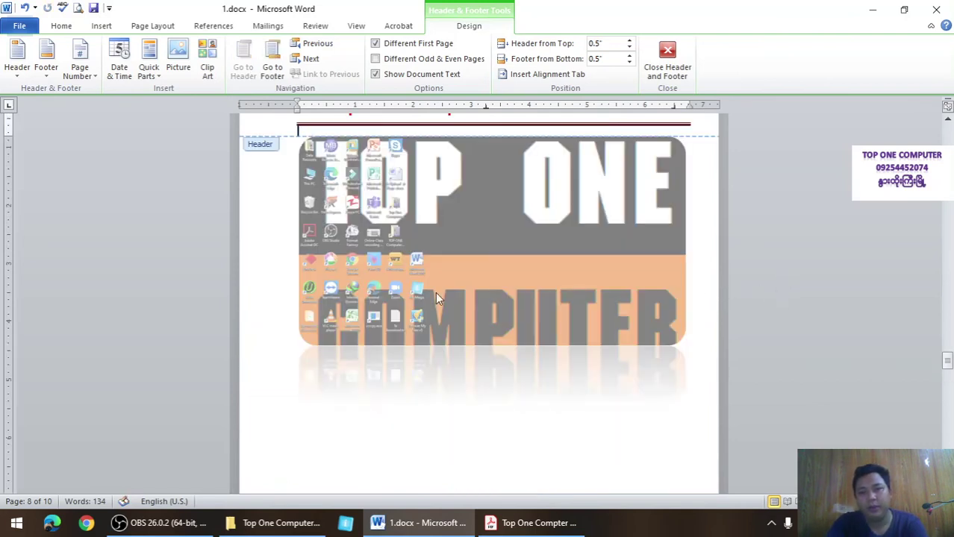
# - Open print preview and scroll back to page 6 to confirm the contact footer
pyautogui.click(78, 9)
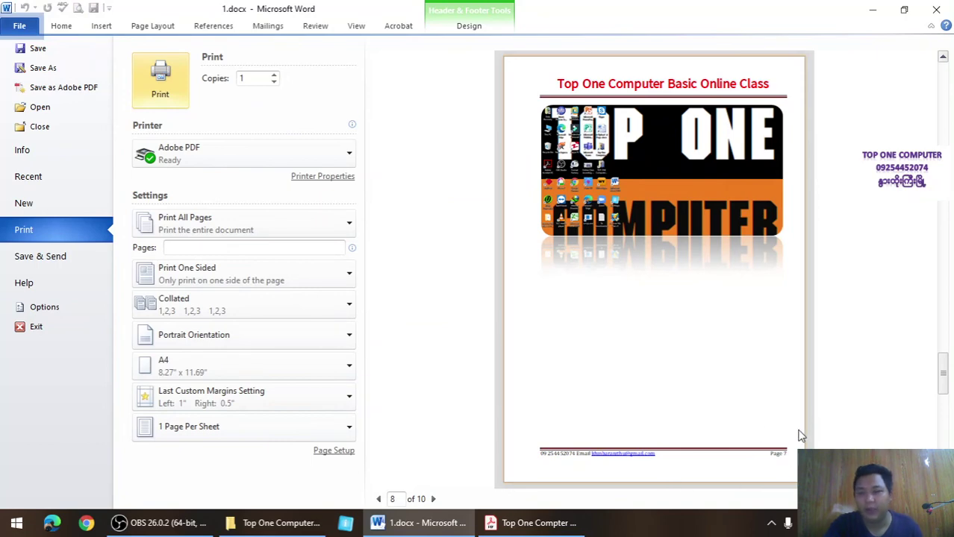
pyautogui.scroll(1, 777, 449)
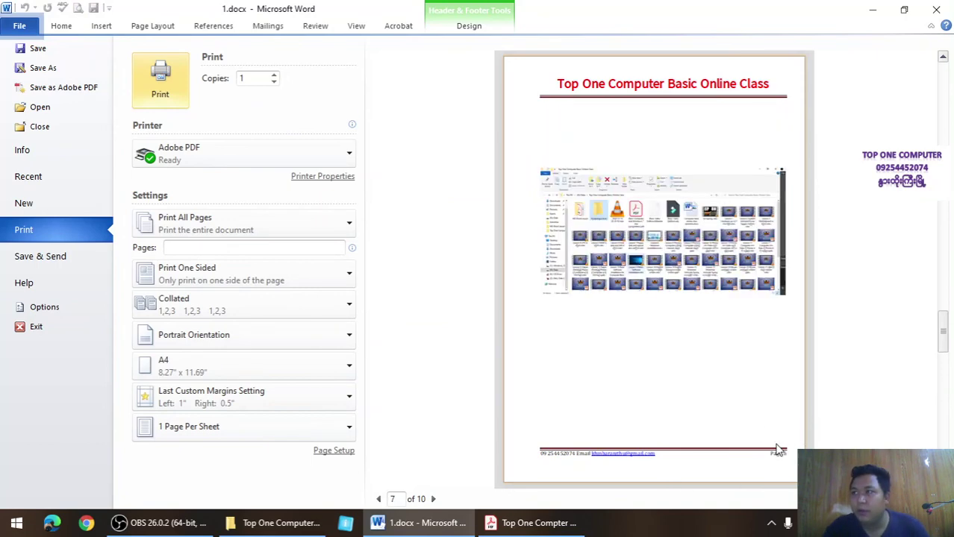
pyautogui.scroll(1, 757, 451)
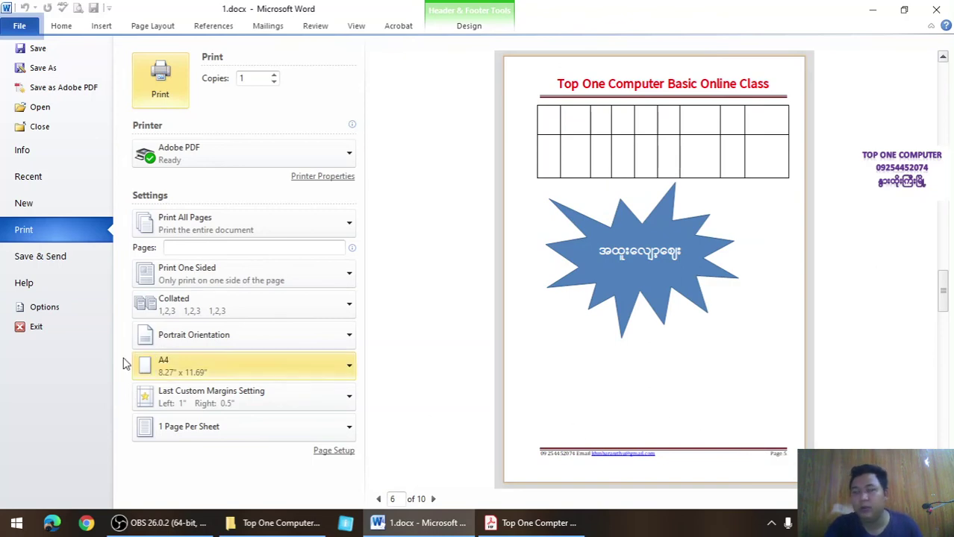
# - Add a Plain Number 2 centred page number at the top of the page, then return to the body
pyautogui.click(105, 26)
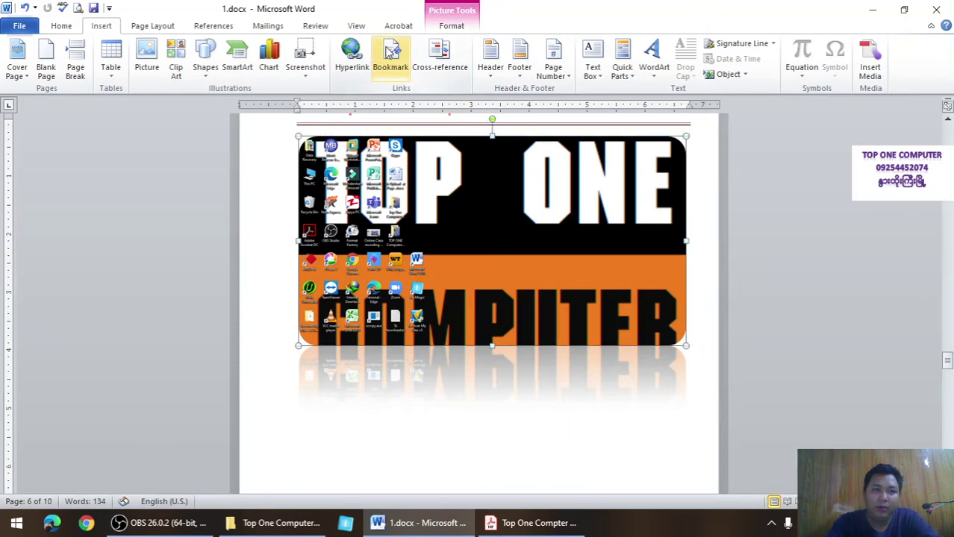
pyautogui.click(560, 75)
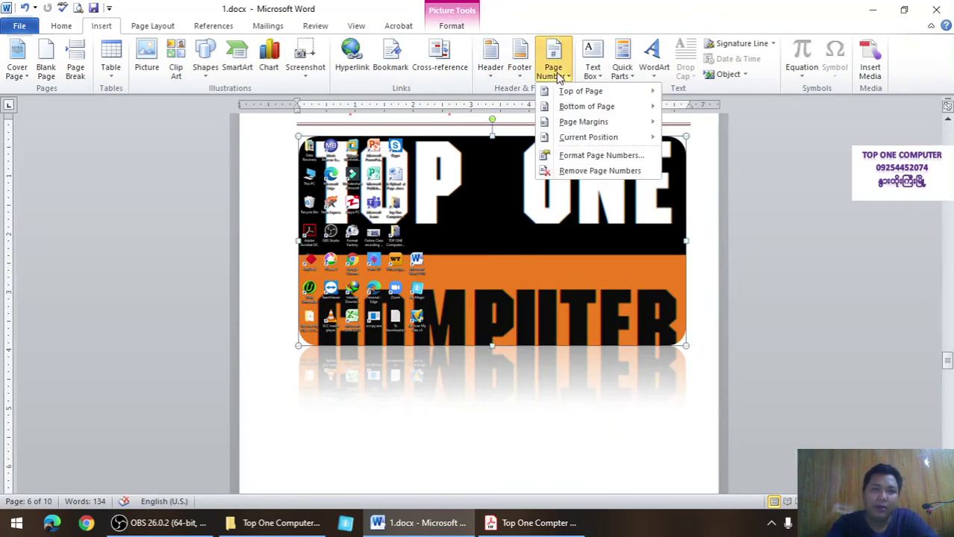
pyautogui.click(605, 93)
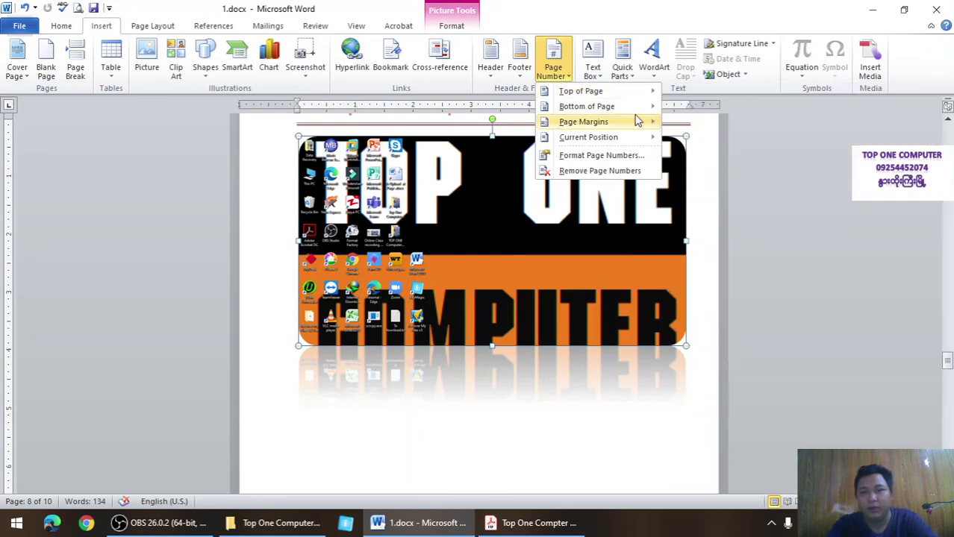
pyautogui.moveTo(636, 120)
pyautogui.moveTo(636, 93)
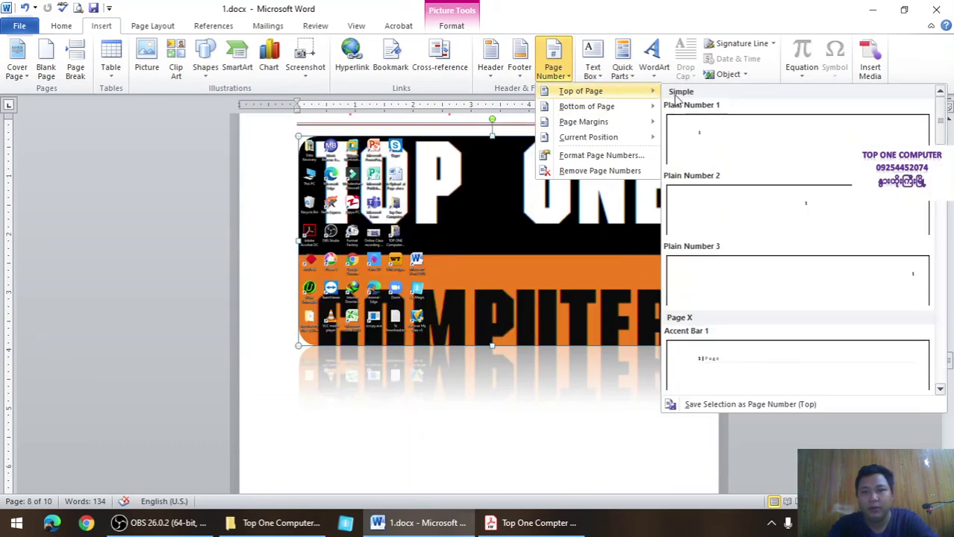
pyautogui.click(802, 204)
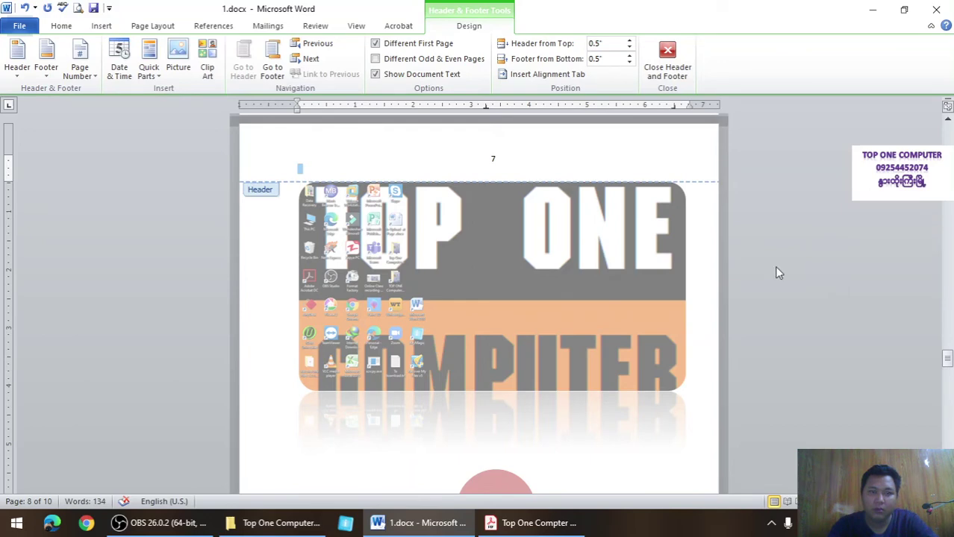
pyautogui.doubleClick(644, 285)
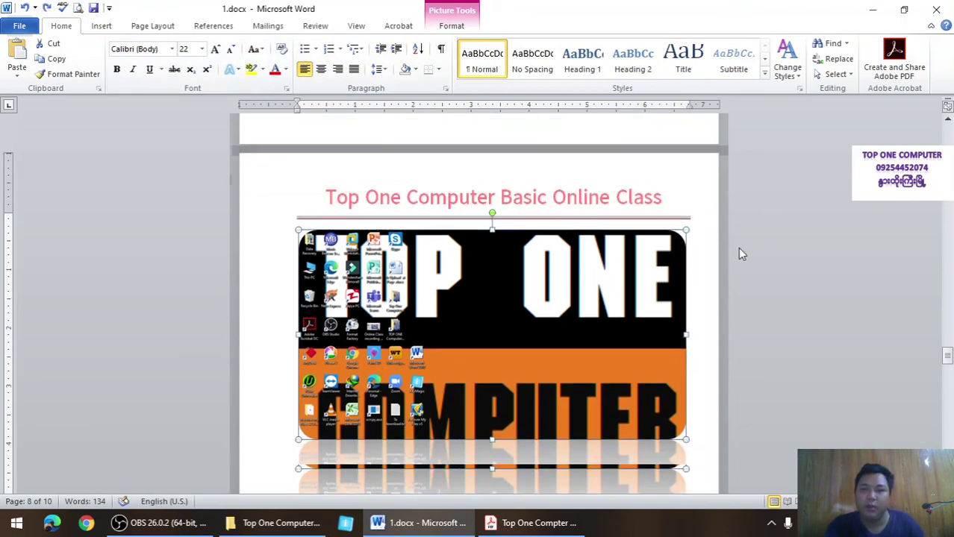
# - Reopen the Page Number options and dismiss them without changing anything
pyautogui.scroll(-3, 735, 253)
pyautogui.scroll(-2, 659, 387)
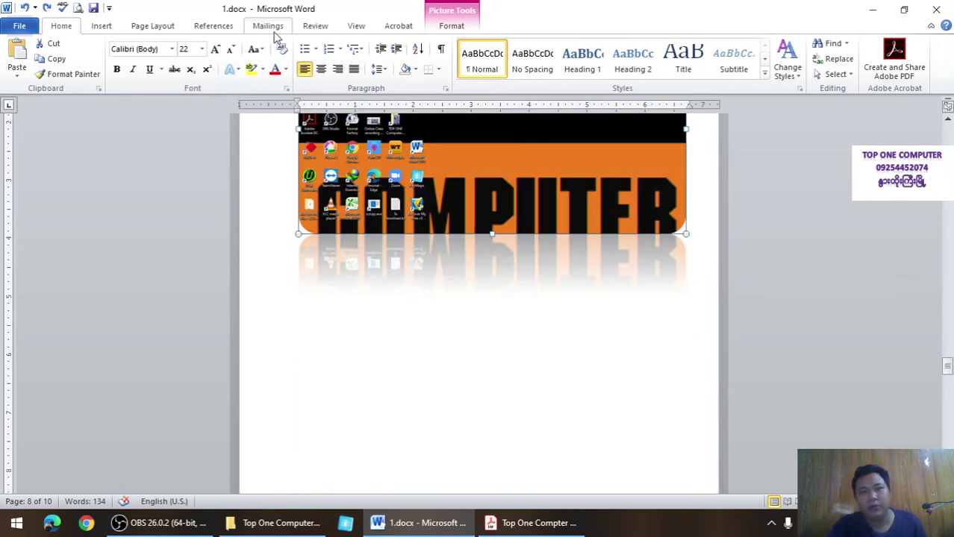
pyautogui.click(107, 30)
pyautogui.scroll(1, 550, 254)
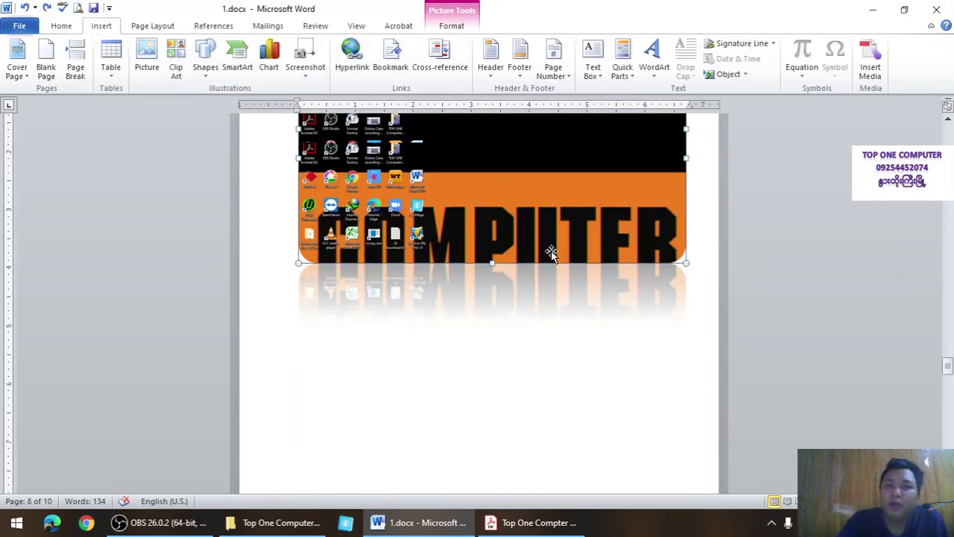
pyautogui.scroll(2, 550, 254)
pyautogui.scroll(3, 552, 256)
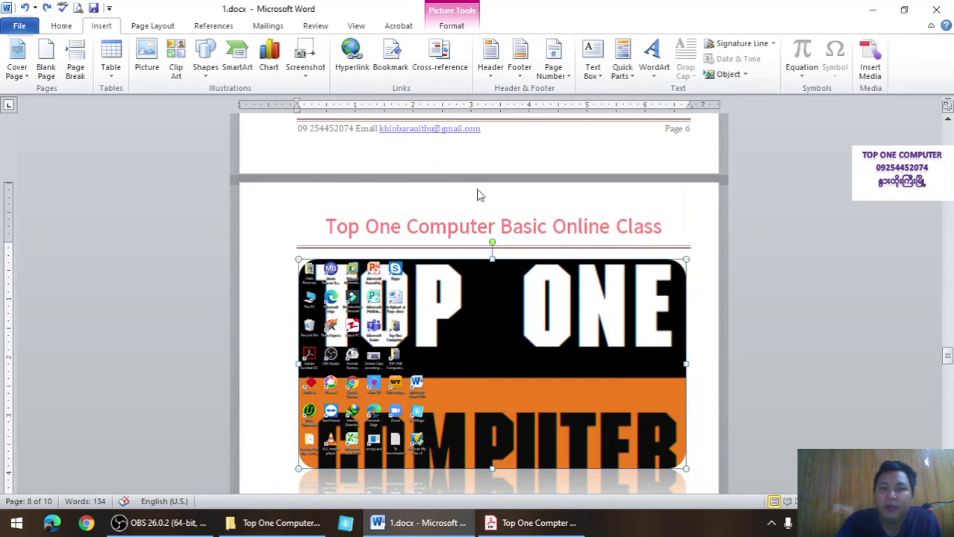
pyautogui.click(553, 66)
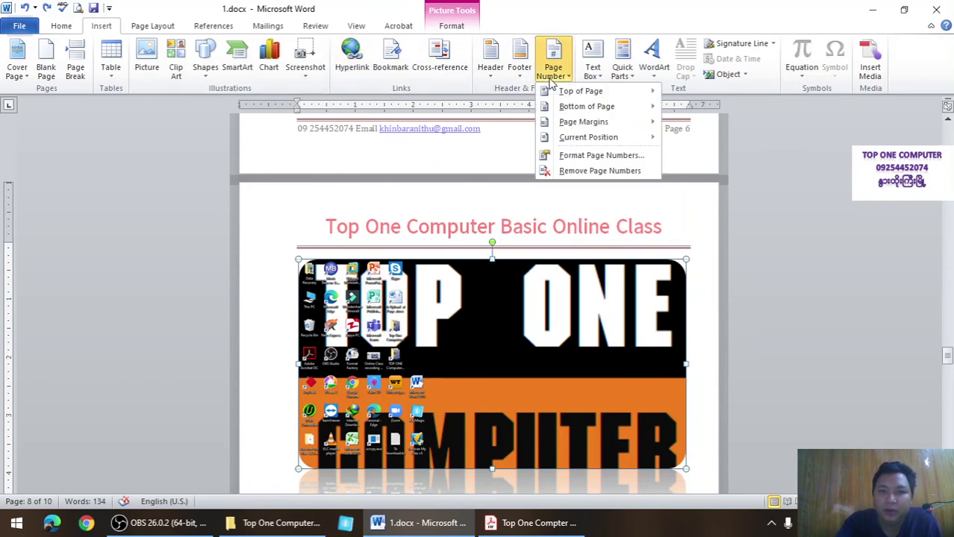
pyautogui.moveTo(642, 92)
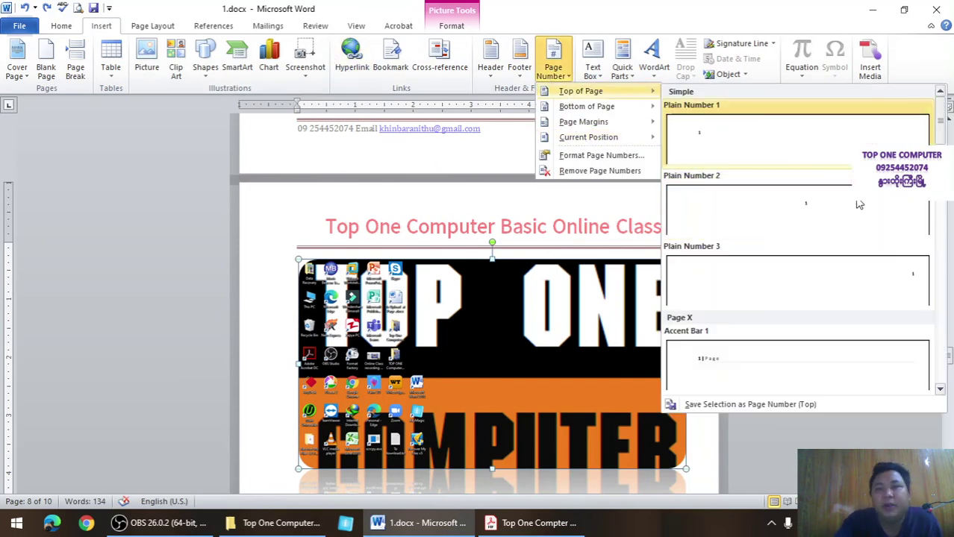
pyautogui.click(450, 220)
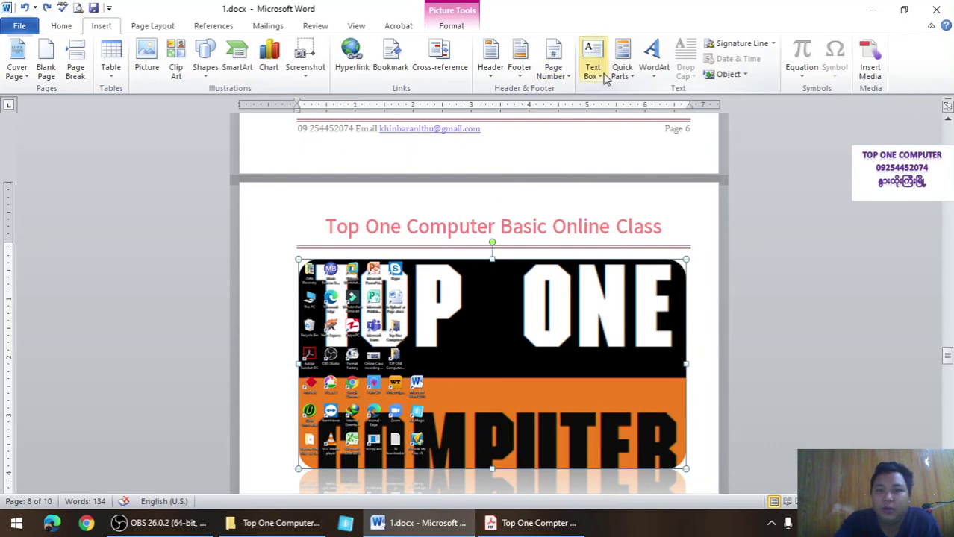
# - Open and close the Text Box and WordArt galleries, then click the blank area of page 7
pyautogui.click(597, 74)
pyautogui.click(606, 77)
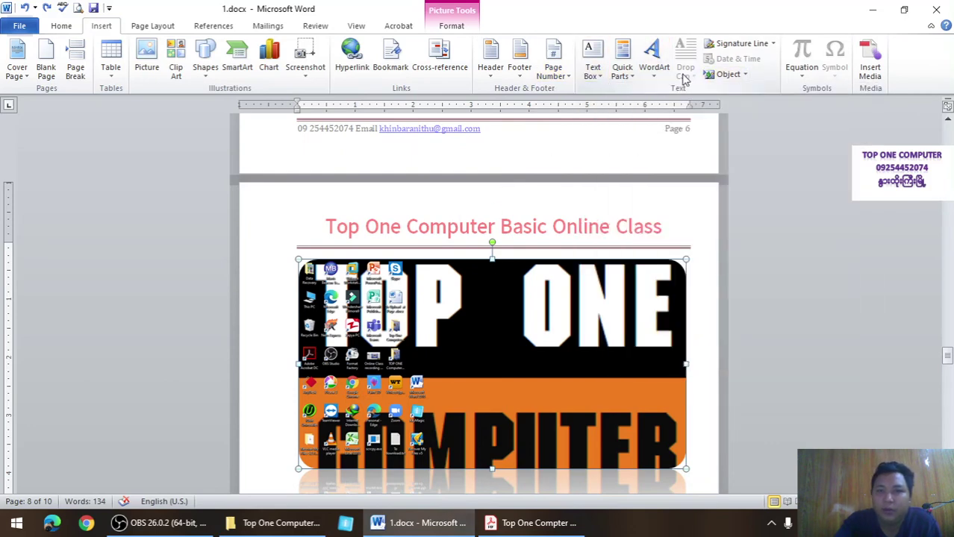
pyautogui.click(653, 71)
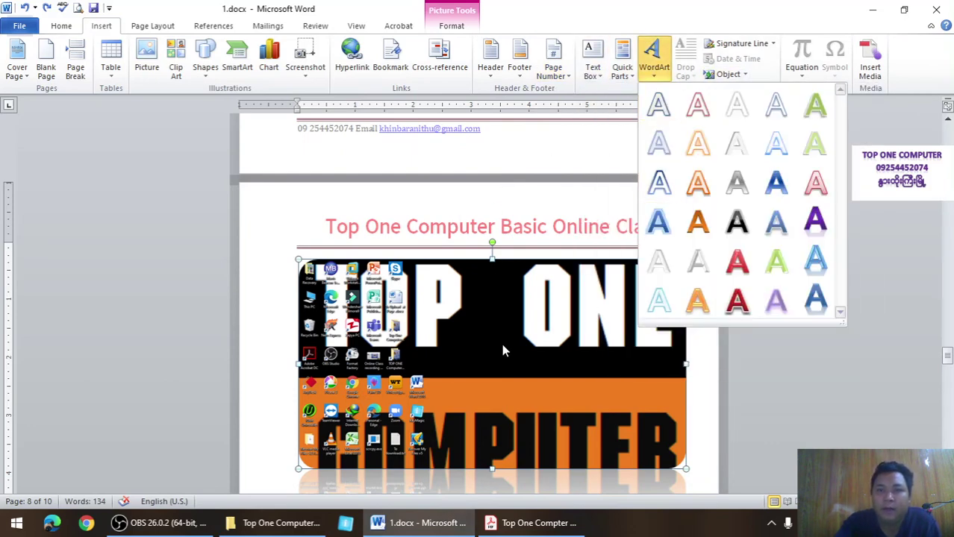
pyautogui.scroll(-1, 499, 340)
pyautogui.scroll(-2, 502, 343)
pyautogui.scroll(-4, 501, 351)
pyautogui.scroll(-1, 501, 351)
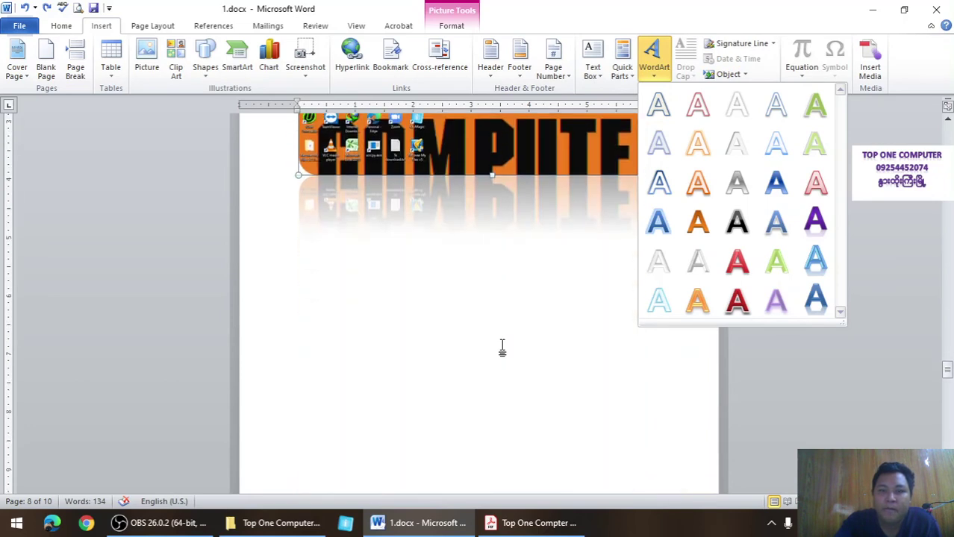
pyautogui.scroll(-1, 502, 351)
pyautogui.scroll(-1, 501, 351)
pyautogui.scroll(-1, 503, 347)
pyautogui.scroll(3, 325, 256)
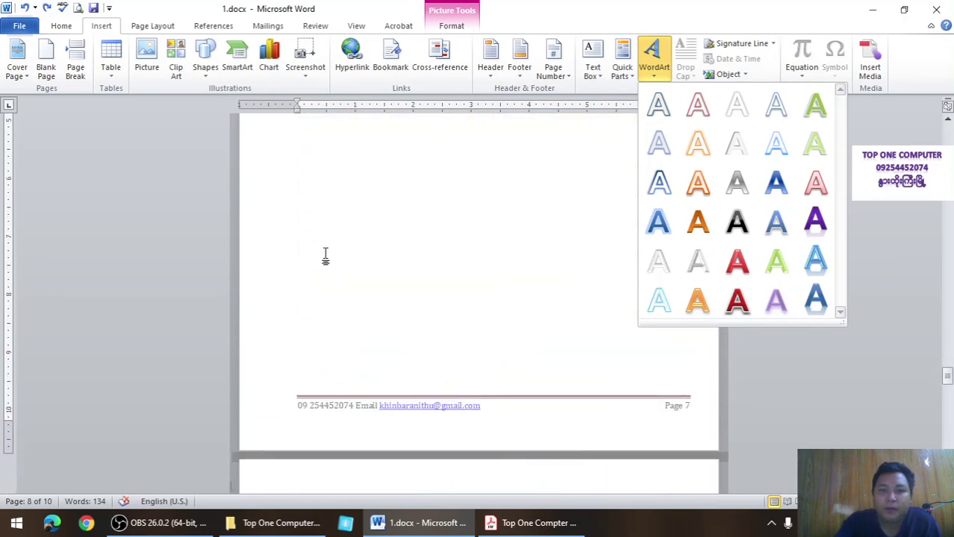
pyautogui.click(324, 231)
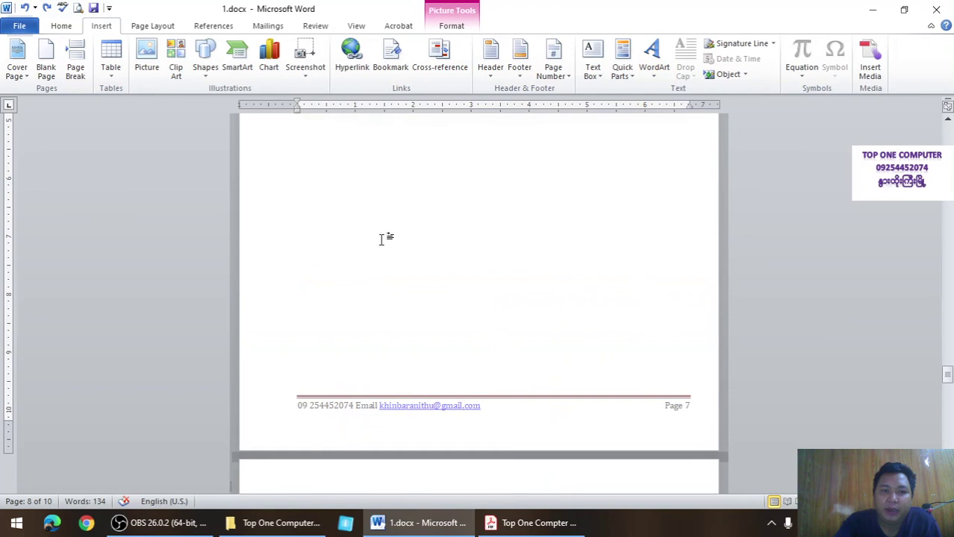
# - Insert dark-red style WordArt and drag its box wider across the page
pyautogui.click(653, 57)
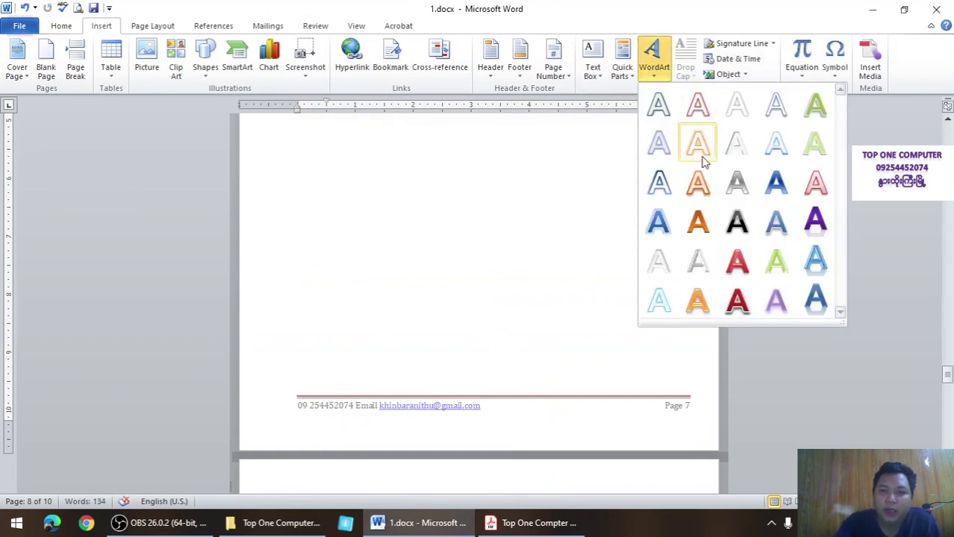
pyautogui.click(736, 301)
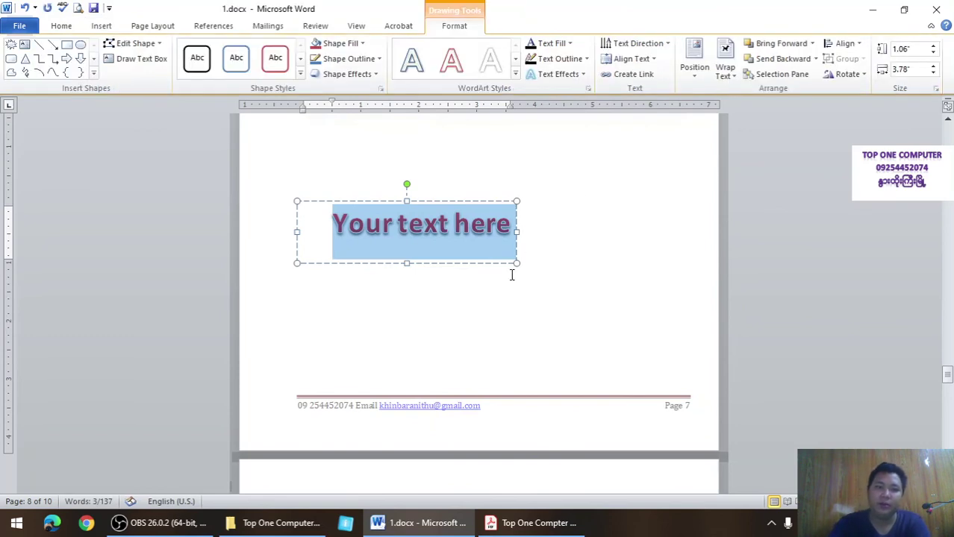
pyautogui.moveTo(517, 264); pyautogui.dragTo(694, 277)
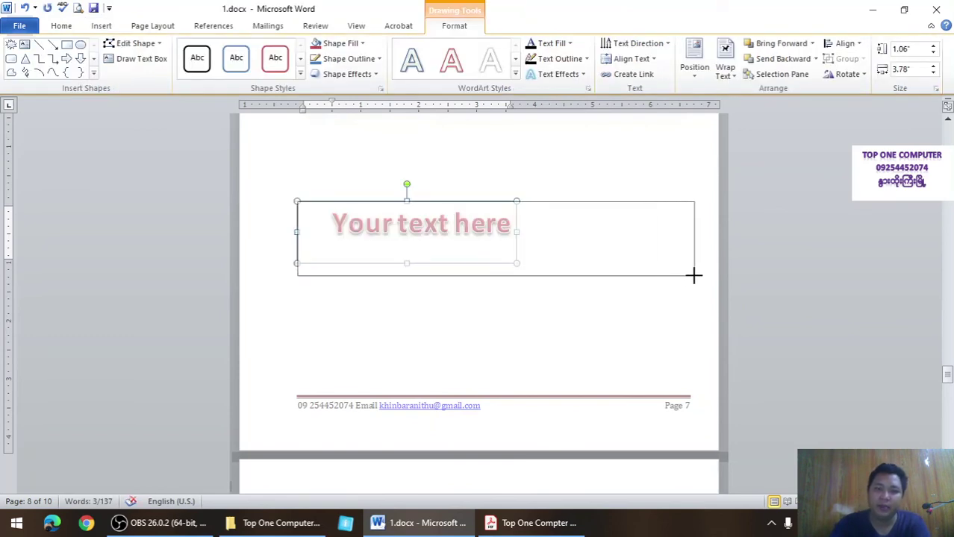
# - Replace the WordArt placeholder with the text 'Happy New Year 2021'
pyautogui.click(613, 225)
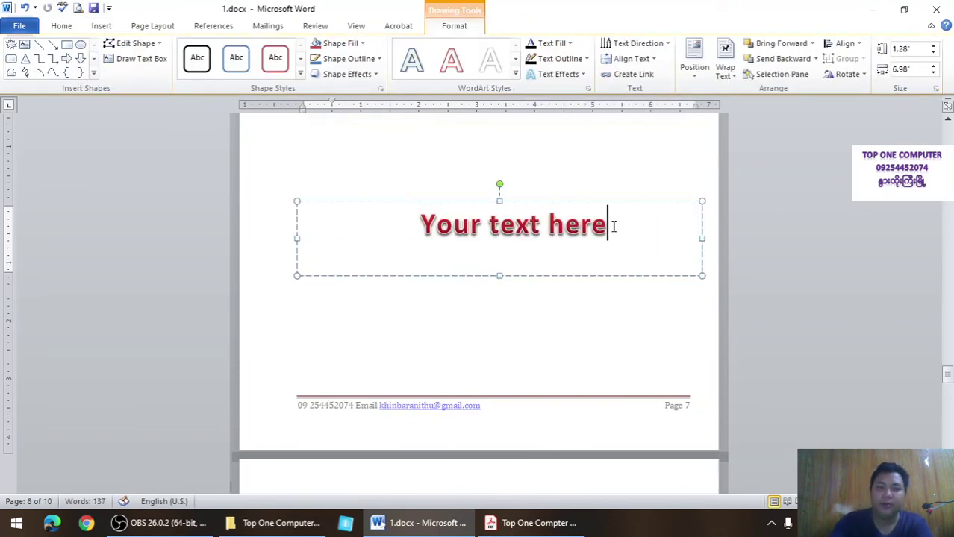
pyautogui.press('BackSpace')
pyautogui.press('BackSpace')
pyautogui.press('BackSpace')
pyautogui.press('BackSpace')
pyautogui.press('BackSpace')
pyautogui.press('BackSpace')
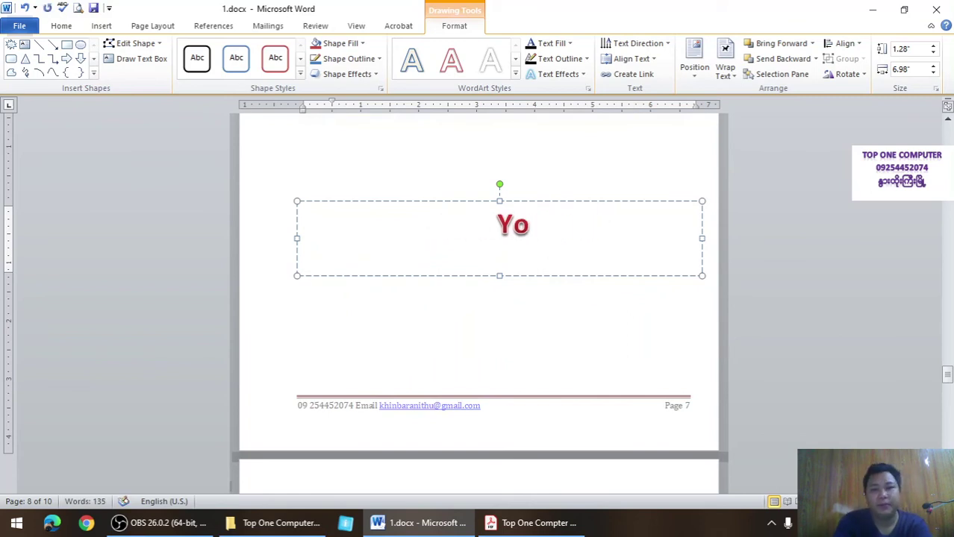
pyautogui.press('BackSpace')
pyautogui.press('BackSpace')
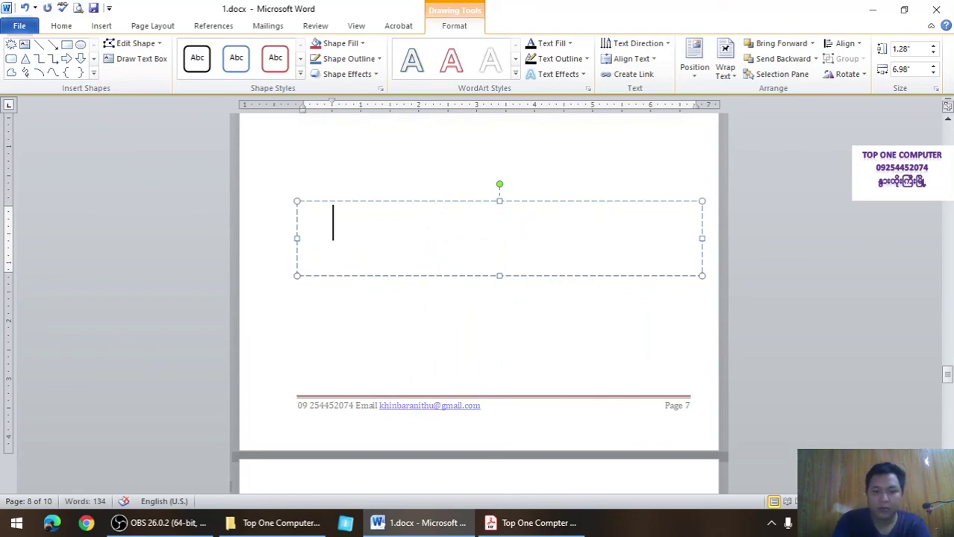
pyautogui.write('Happ')
pyautogui.press('BackSpace')
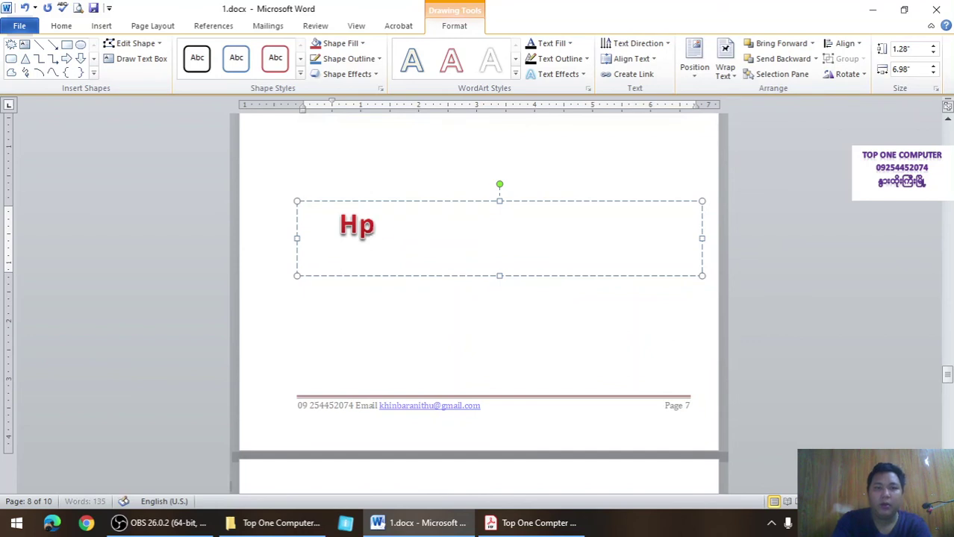
pyautogui.press('BackSpace')
pyautogui.write('appy Ne')
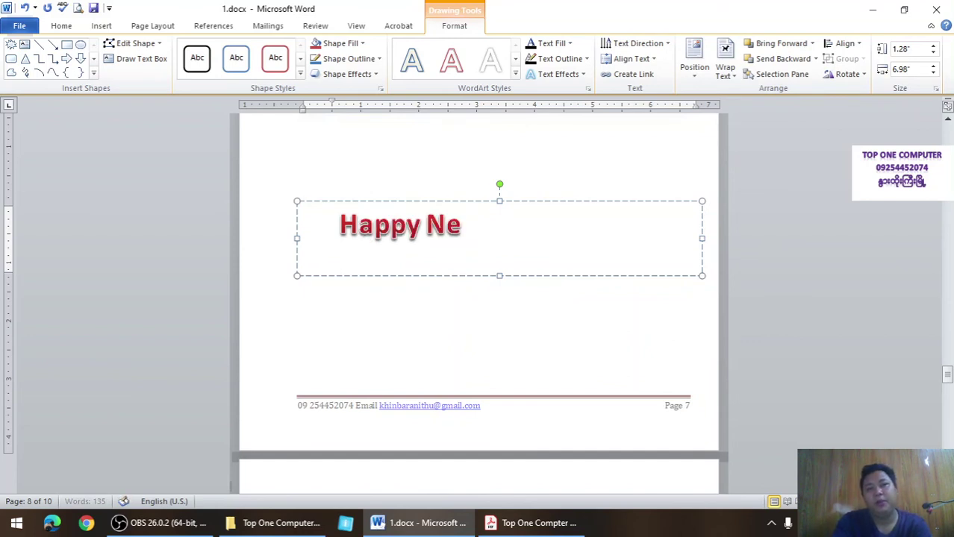
pyautogui.write('w ')
pyautogui.write('Y')
pyautogui.hotkey('shift', 'Left')
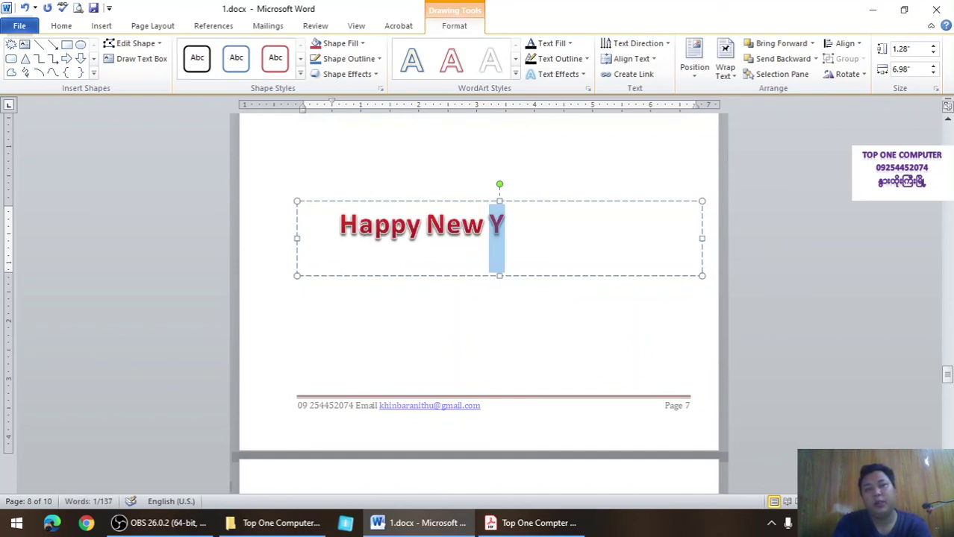
pyautogui.press('Right')
pyautogui.write('ea')
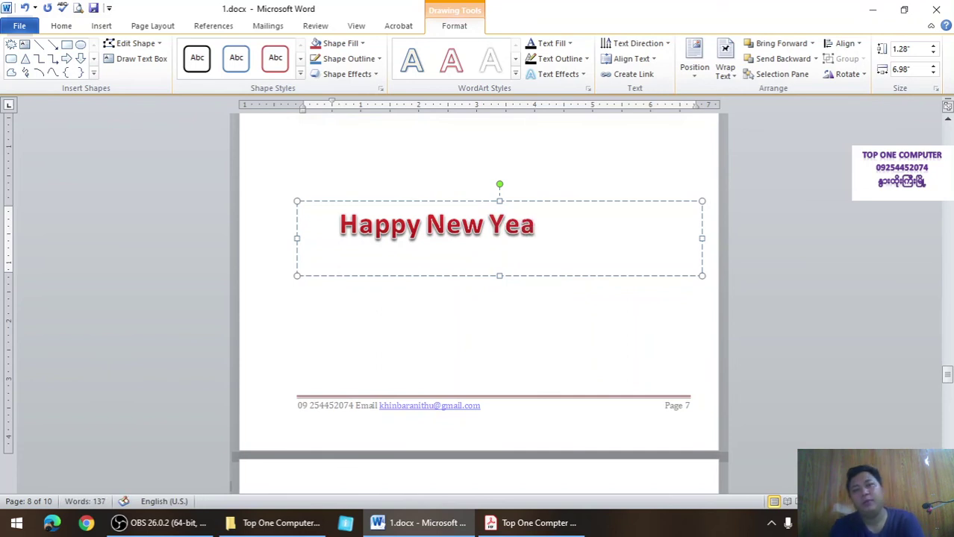
pyautogui.write('r 20')
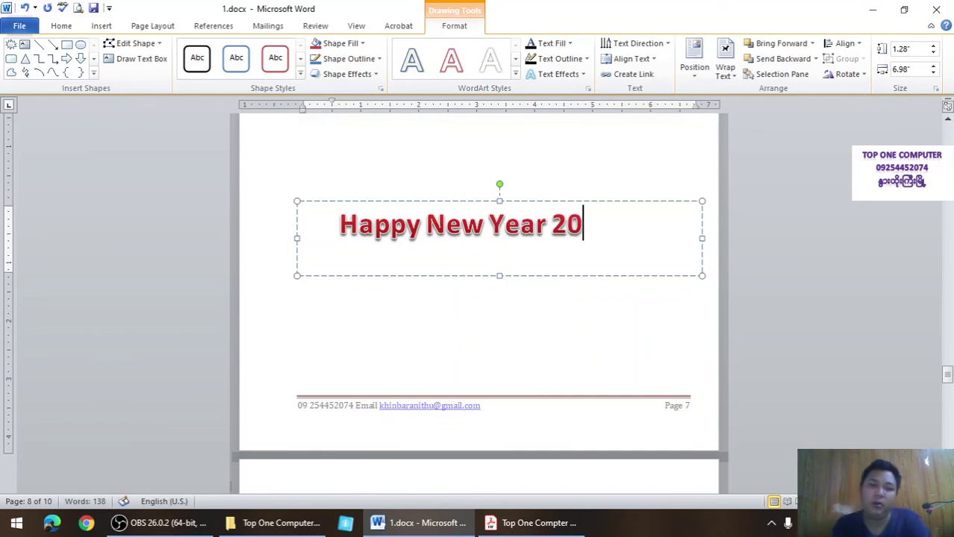
pyautogui.write('21n')
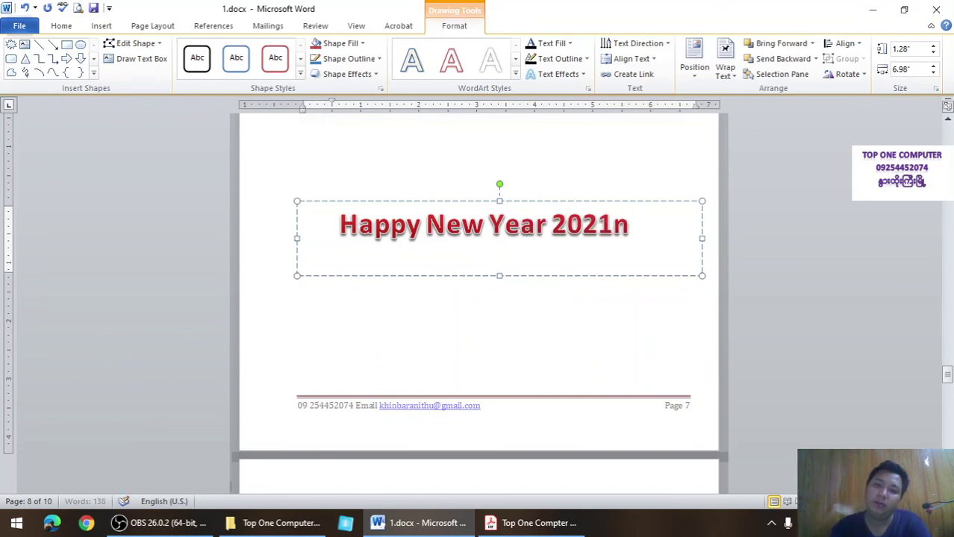
pyautogui.press('BackSpace')
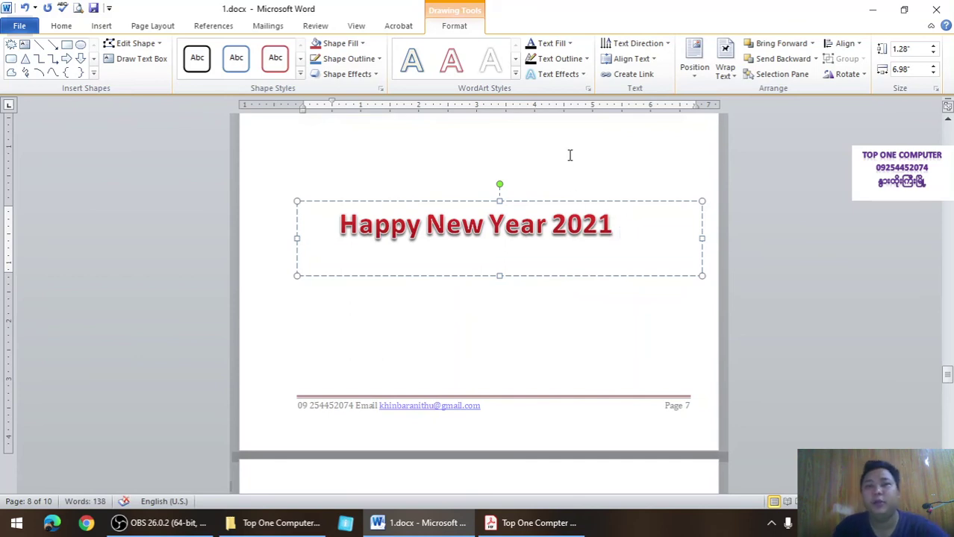
pyautogui.click(570, 154)
# - Select the WordArt and browse its styles gallery, leaving the style unchanged
pyautogui.click(599, 240)
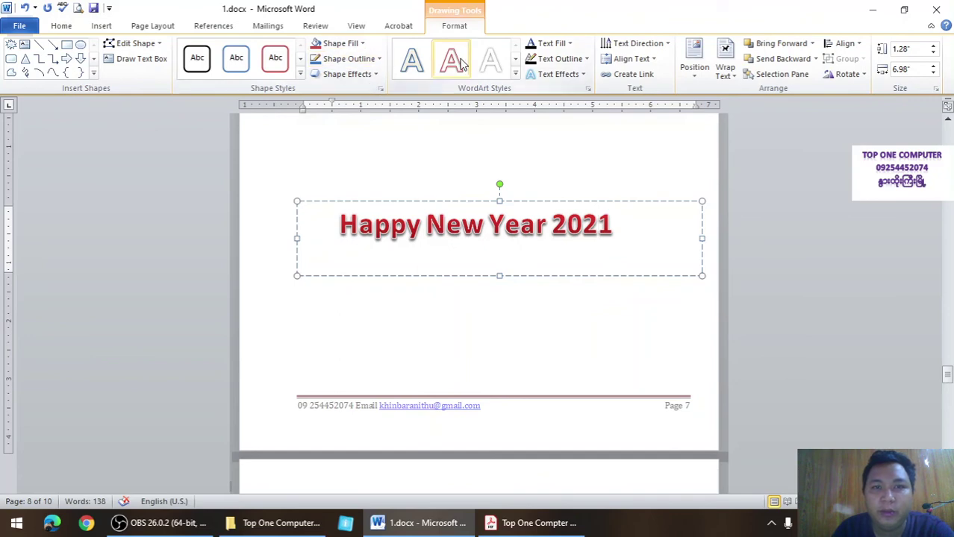
pyautogui.click(515, 77)
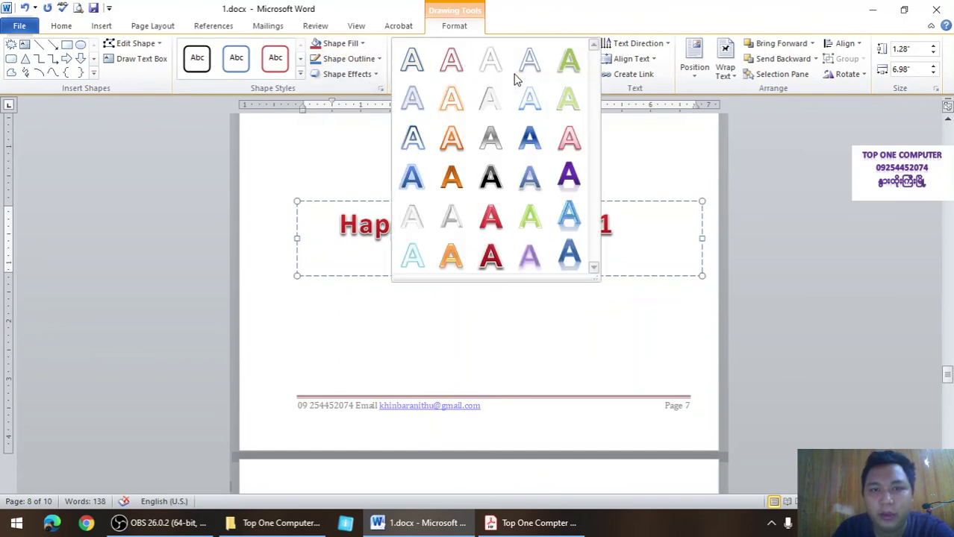
pyautogui.click(451, 315)
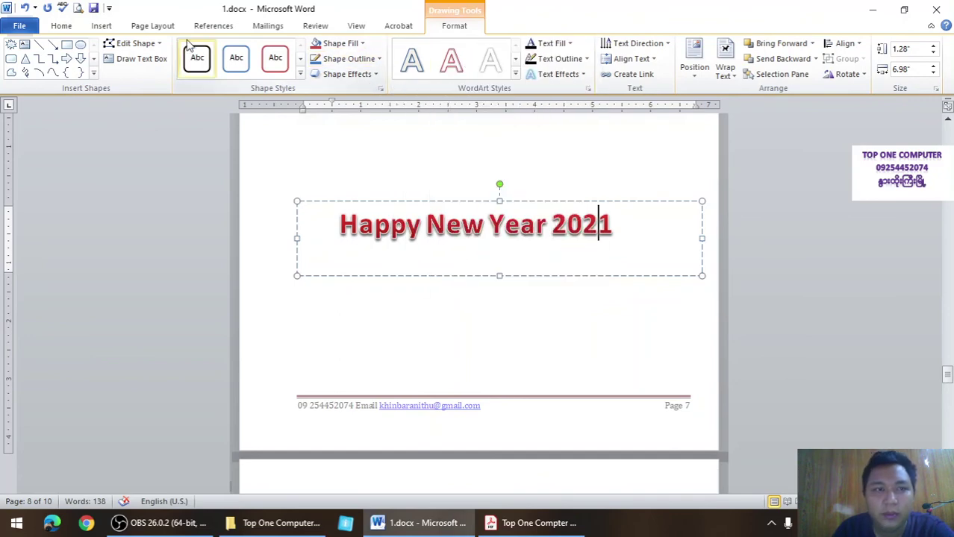
# - Scroll down to the end of page 8 and the top of page 9
pyautogui.click(138, 25)
pyautogui.click(101, 26)
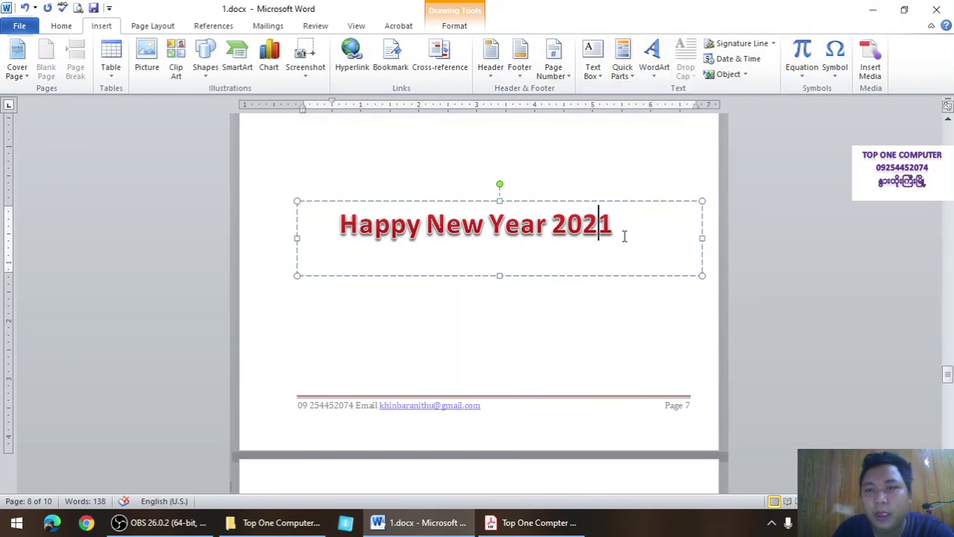
pyautogui.scroll(-5, 624, 232)
pyautogui.scroll(-4, 623, 232)
pyautogui.scroll(-6, 622, 231)
pyautogui.scroll(-3, 622, 231)
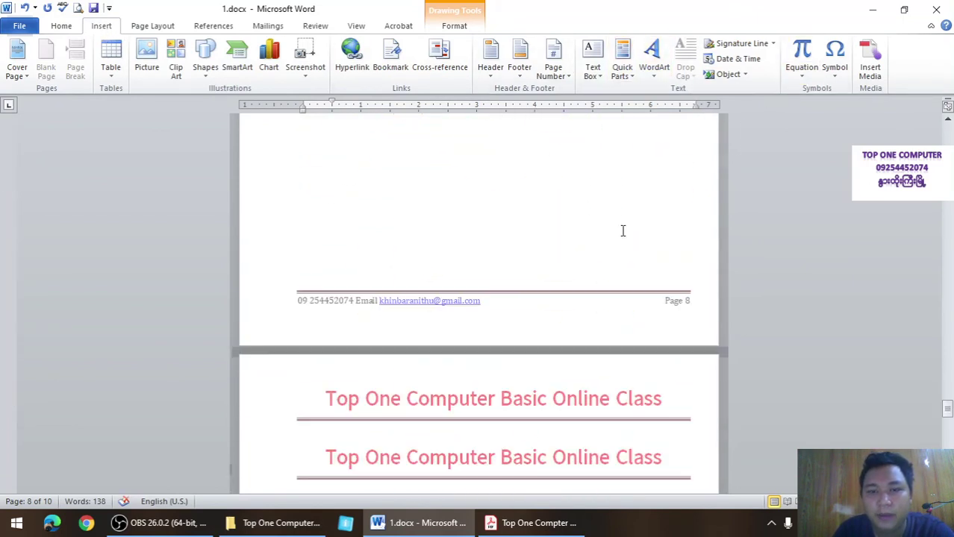
pyautogui.scroll(-5, 622, 229)
pyautogui.scroll(-5, 620, 226)
pyautogui.scroll(-2, 621, 226)
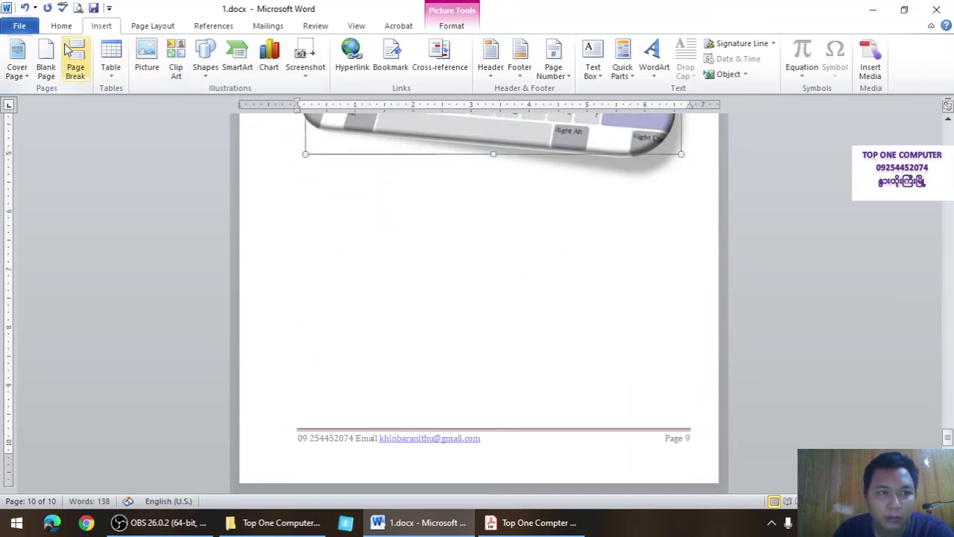
# - Insert a blank page before the keyboard picture and scroll to the new page
pyautogui.click(46, 69)
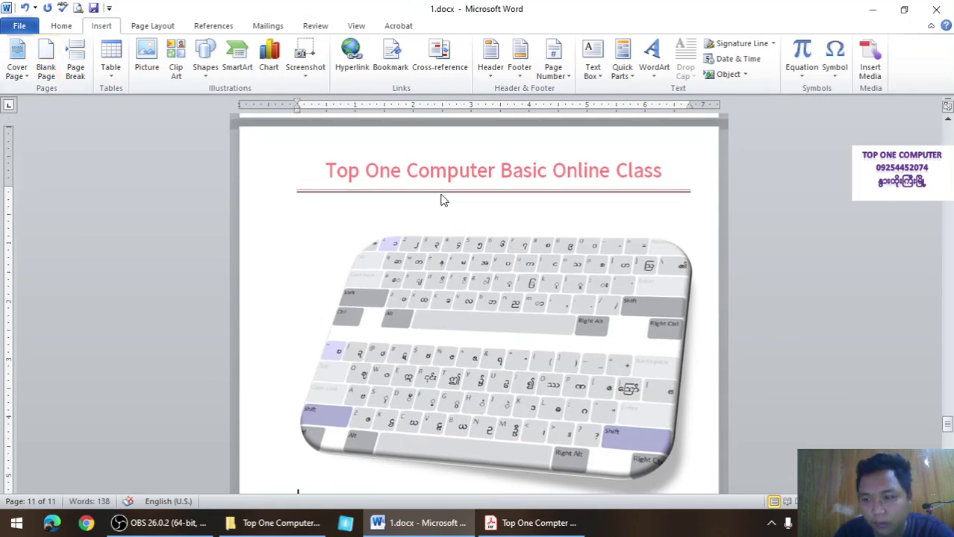
pyautogui.scroll(-3, 442, 198)
pyautogui.scroll(-4, 442, 198)
pyautogui.scroll(2, 442, 195)
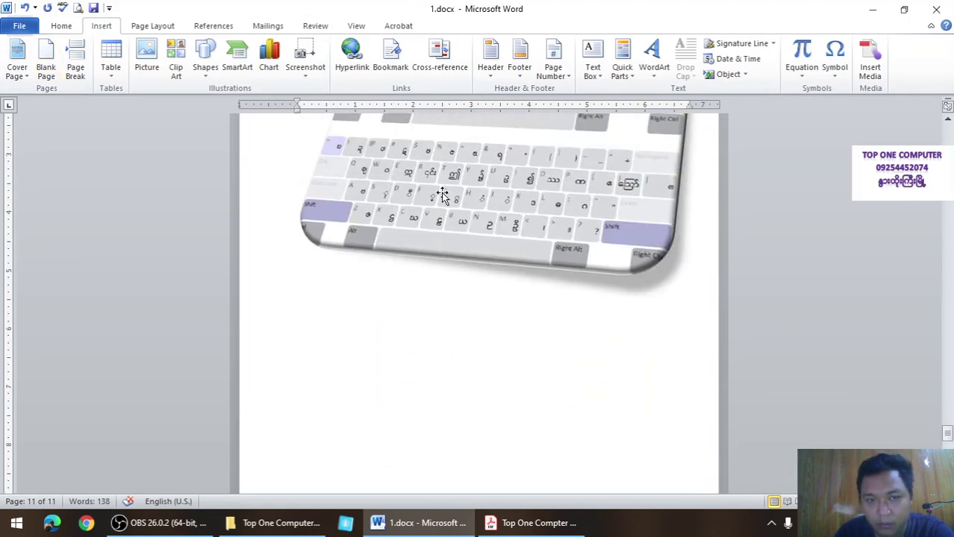
pyautogui.scroll(5, 442, 196)
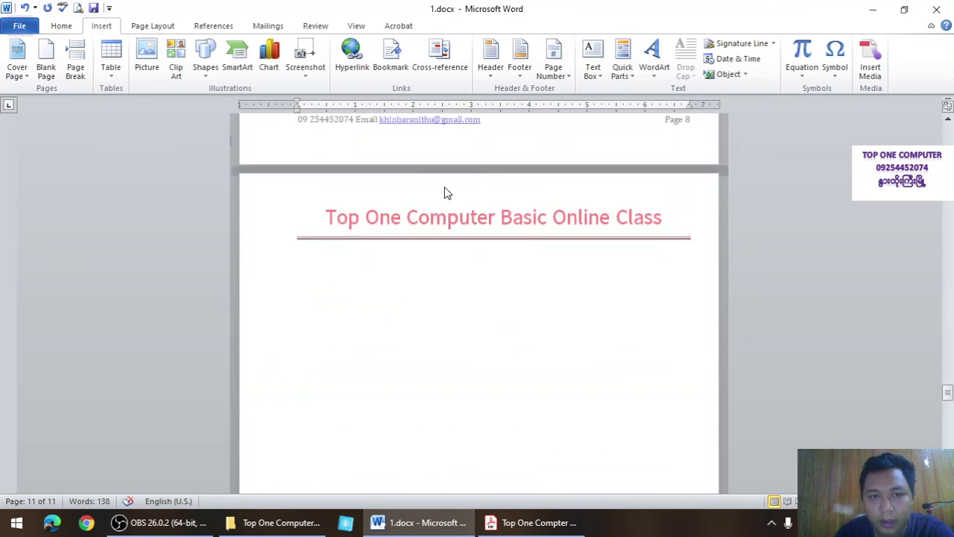
pyautogui.scroll(-2, 445, 191)
pyautogui.scroll(-2, 442, 186)
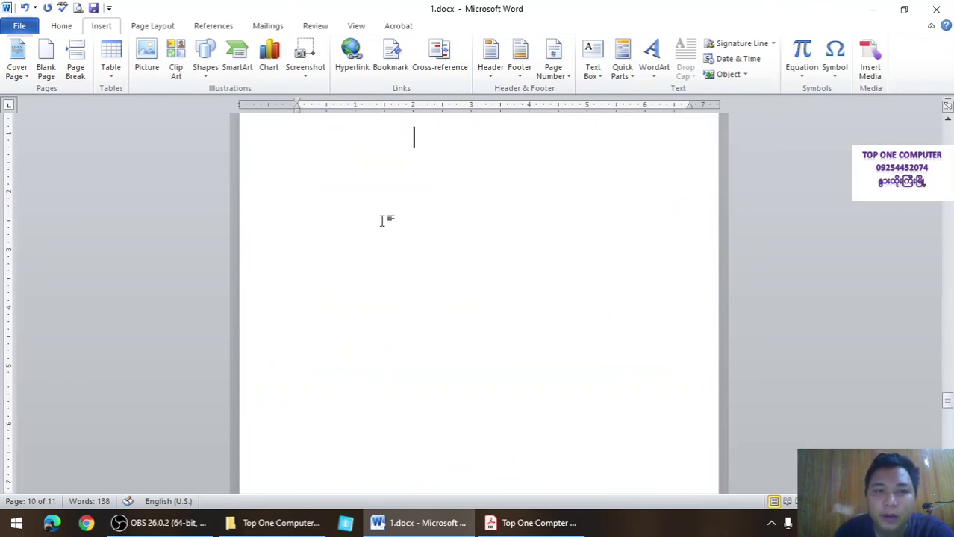
# - Start a new blank equation from the Equation gallery on page 10
pyautogui.click(798, 69)
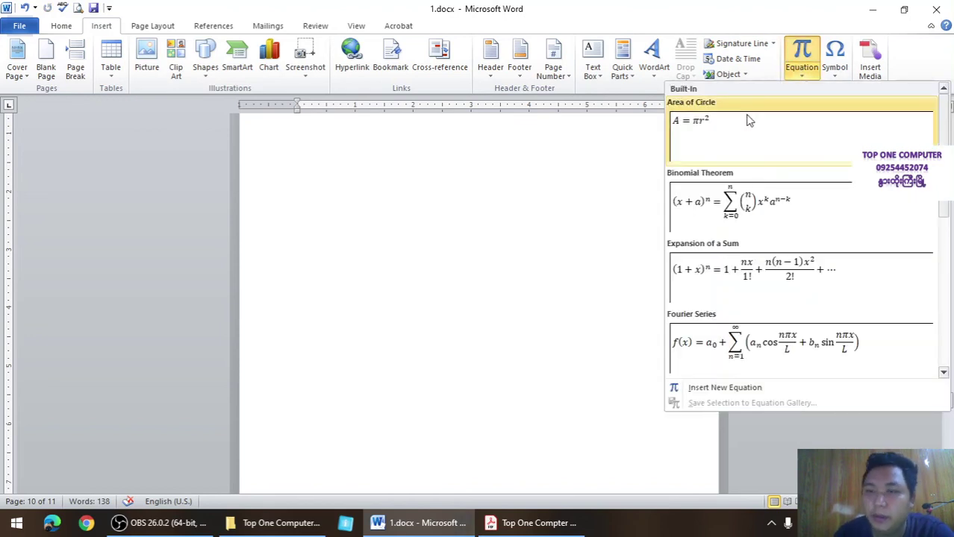
pyautogui.scroll(-3, 721, 188)
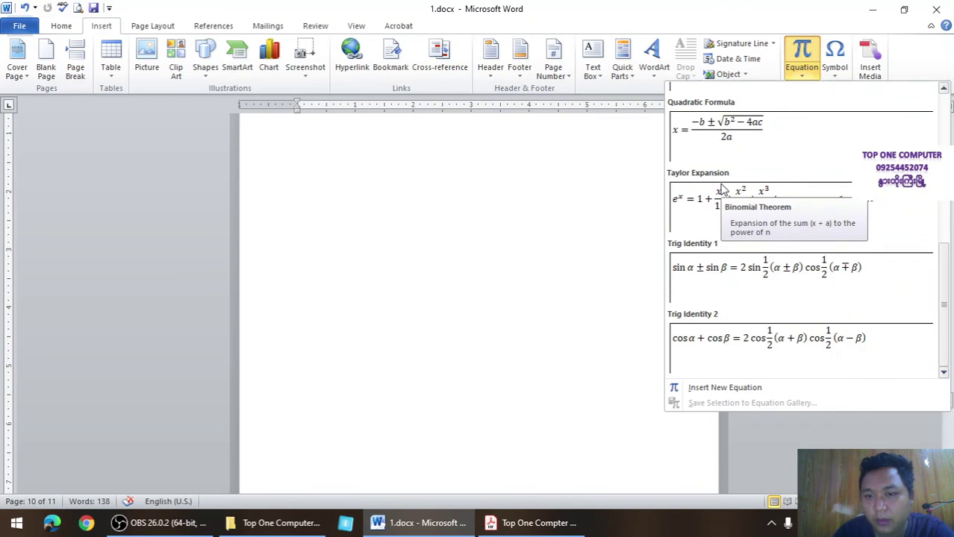
pyautogui.click(747, 395)
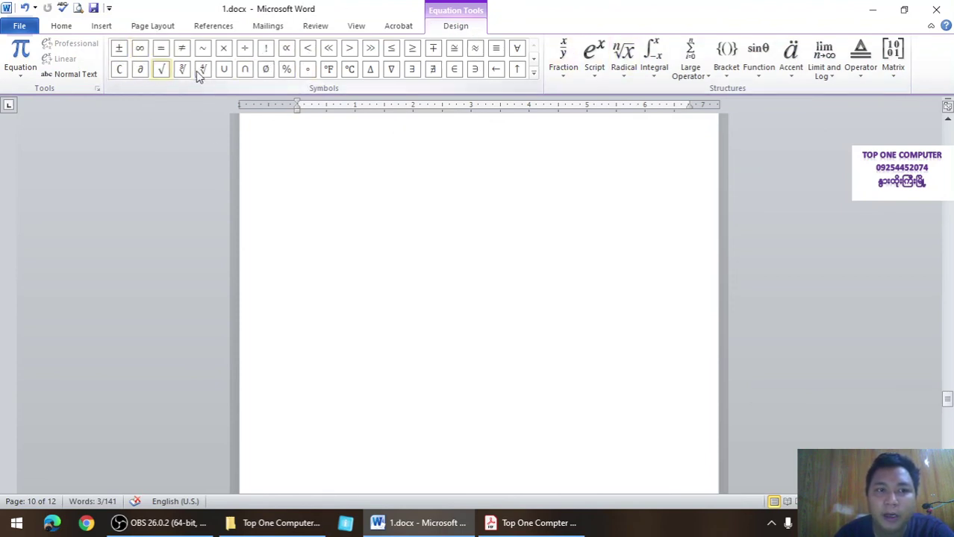
# - Preview the fraction, script, large operator and integral equation structures without inserting any
pyautogui.click(563, 74)
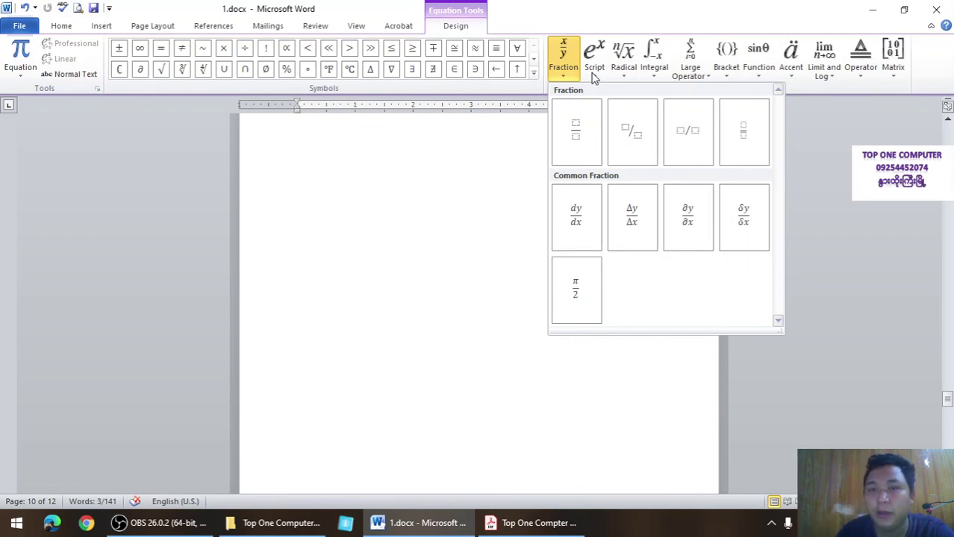
pyautogui.click(595, 75)
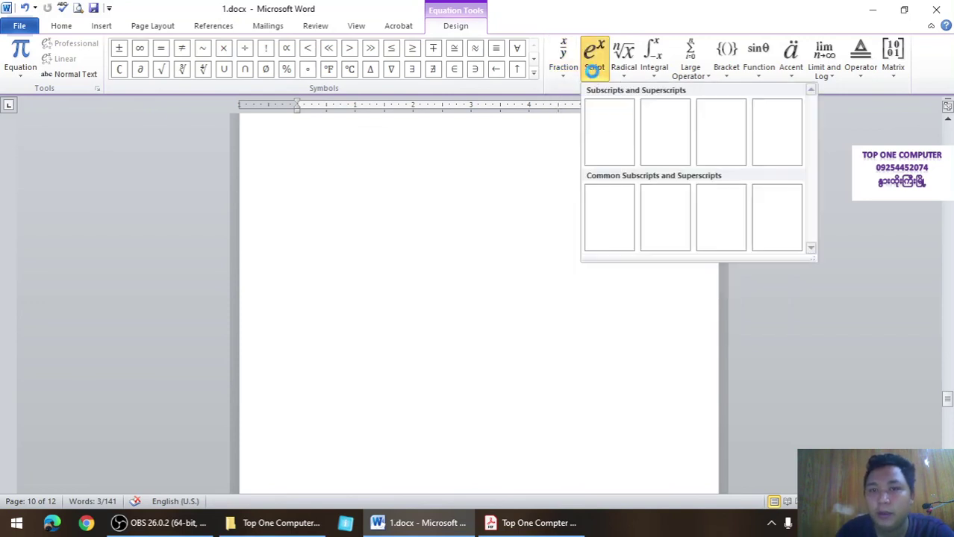
pyautogui.click(690, 74)
pyautogui.click(690, 73)
pyautogui.click(683, 73)
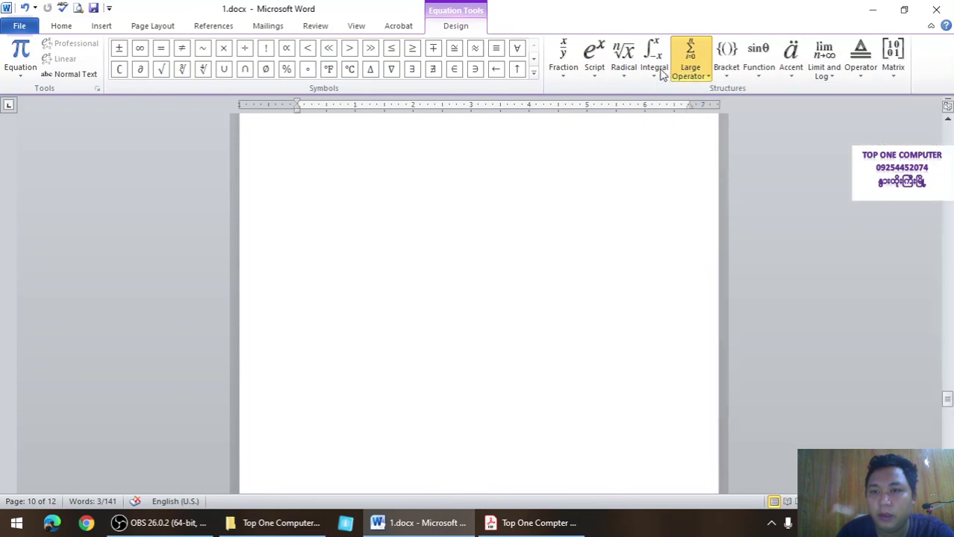
pyautogui.click(654, 72)
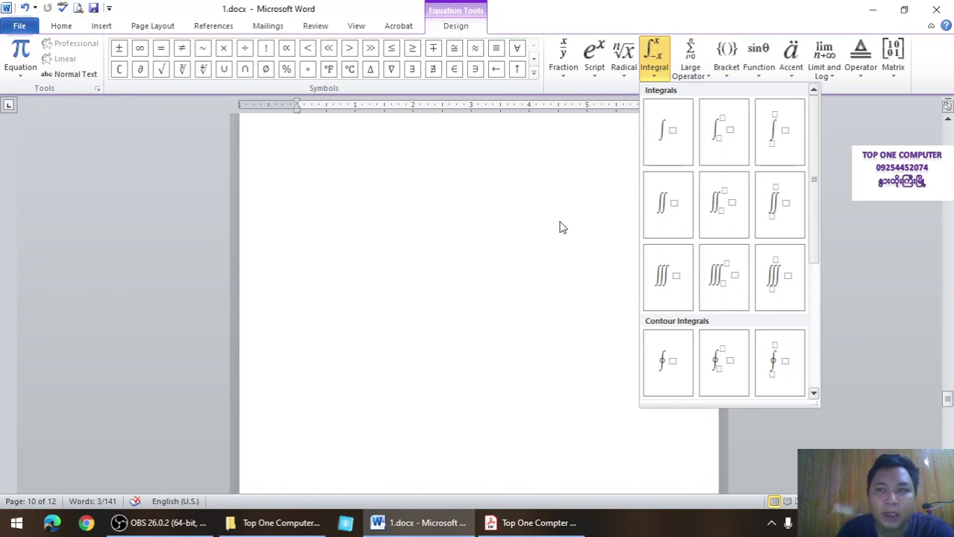
pyautogui.click(102, 26)
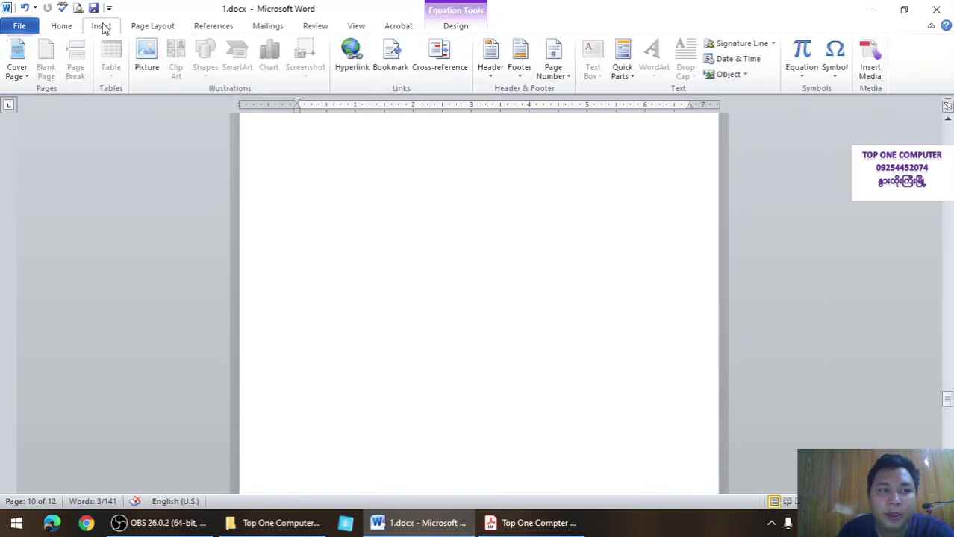
pyautogui.click(811, 76)
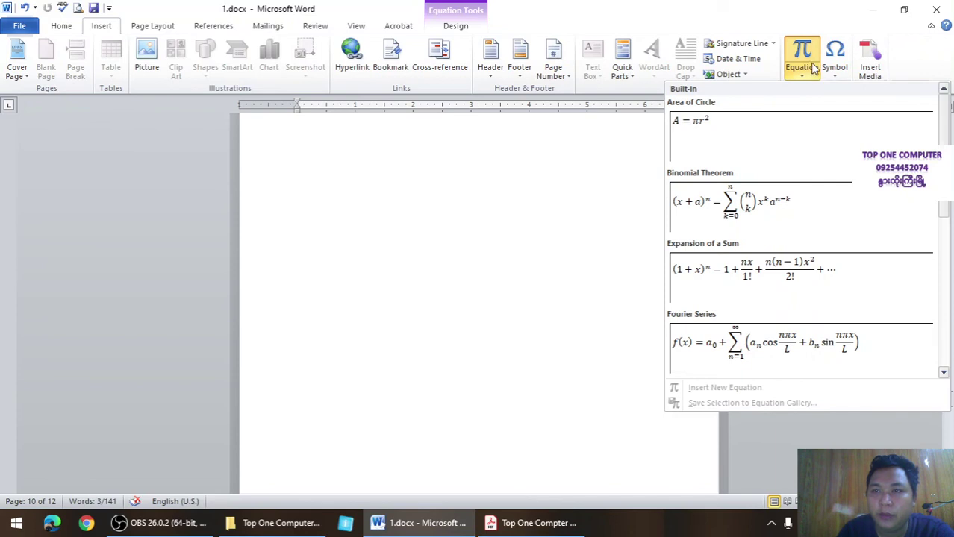
pyautogui.press('Escape')
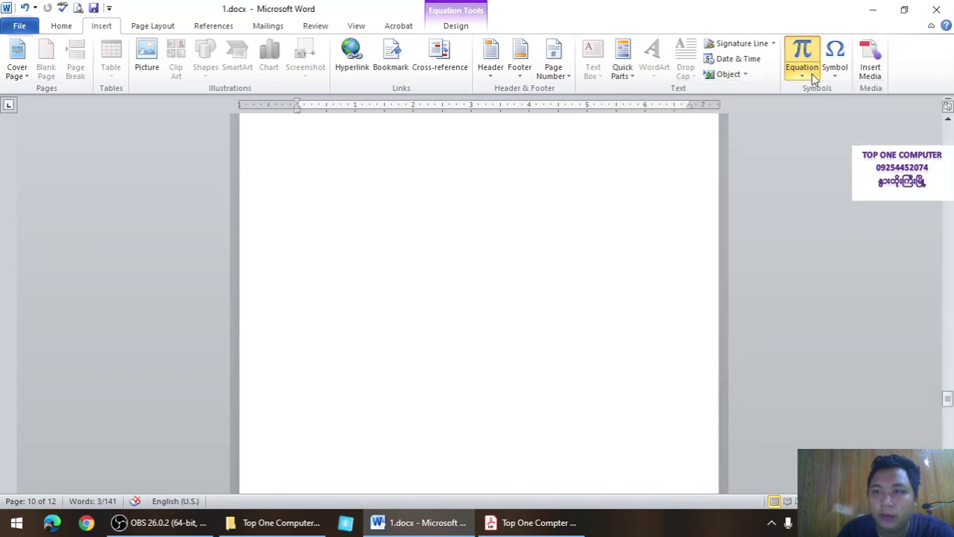
pyautogui.click(838, 76)
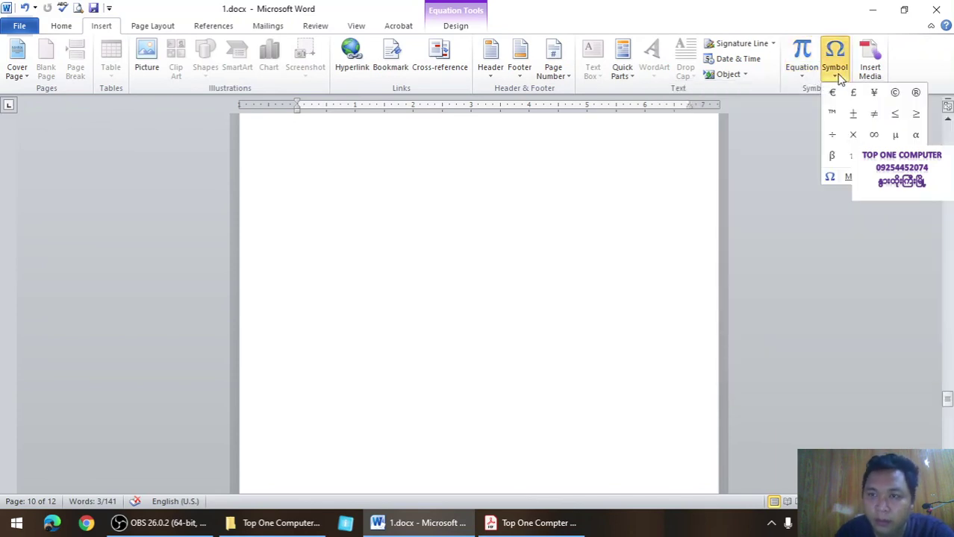
pyautogui.click(834, 177)
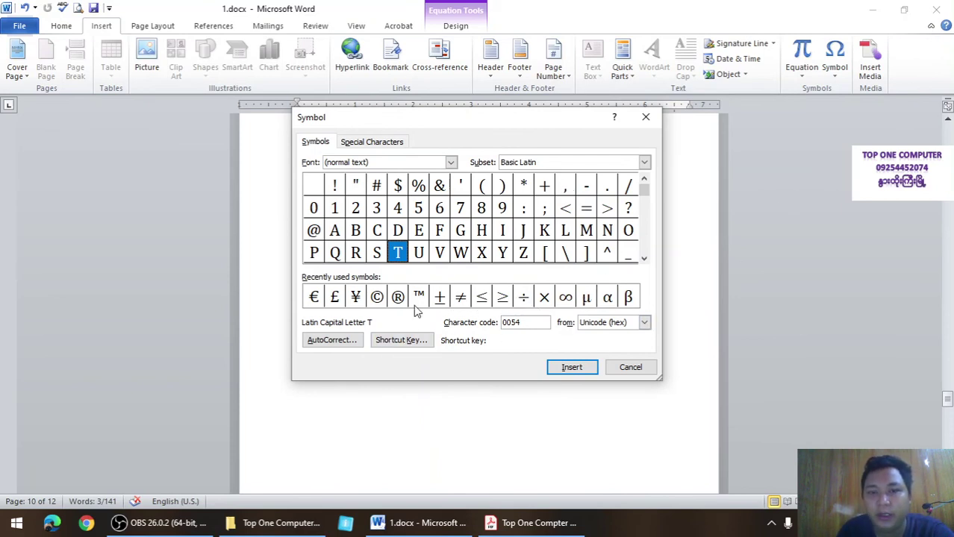
pyautogui.click(643, 163)
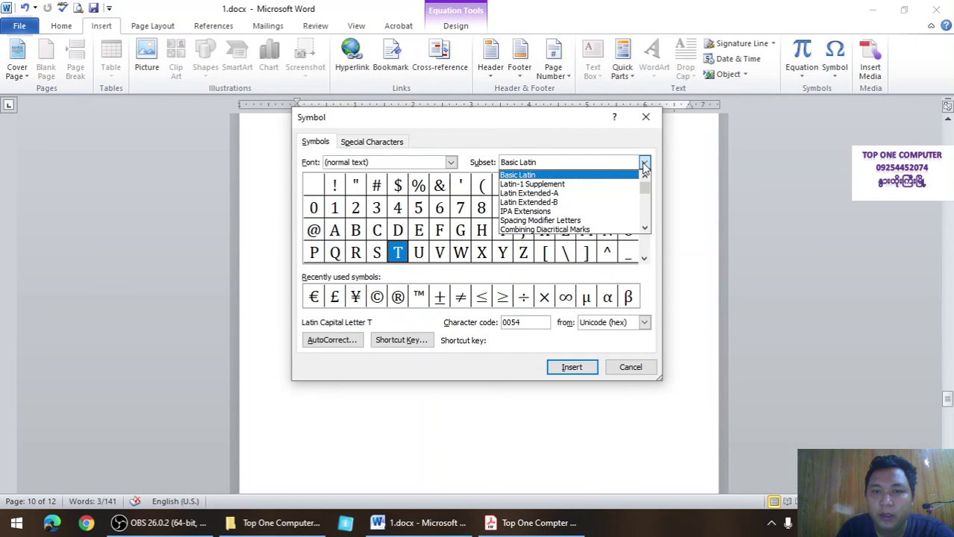
pyautogui.click(522, 185)
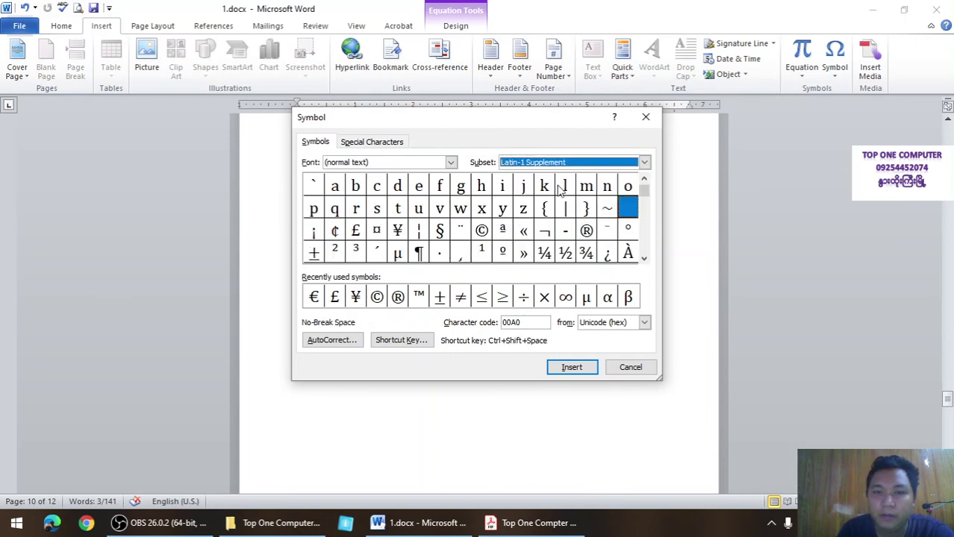
pyautogui.click(643, 164)
pyautogui.scroll(-1, 578, 184)
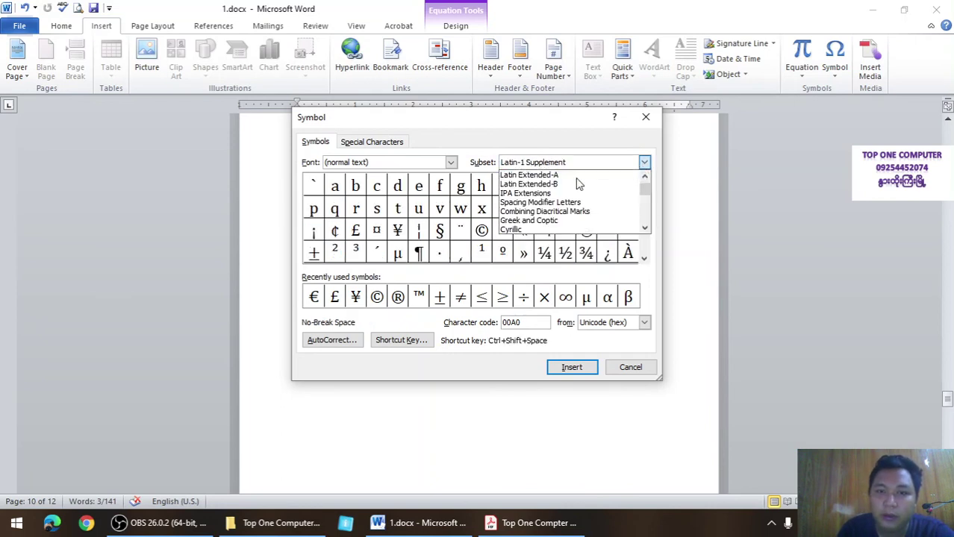
pyautogui.scroll(-1, 579, 184)
pyautogui.scroll(-1, 579, 184)
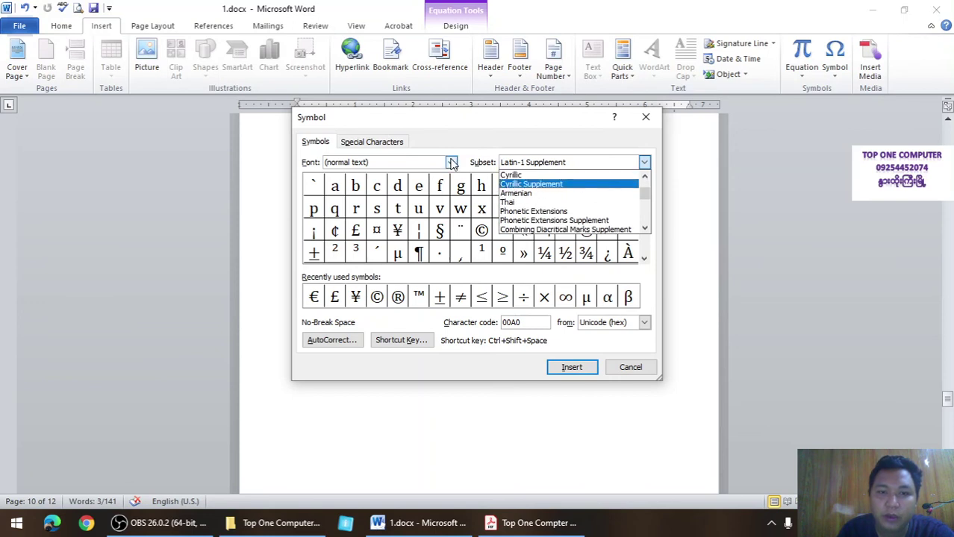
pyautogui.click(451, 164)
pyautogui.click(451, 164)
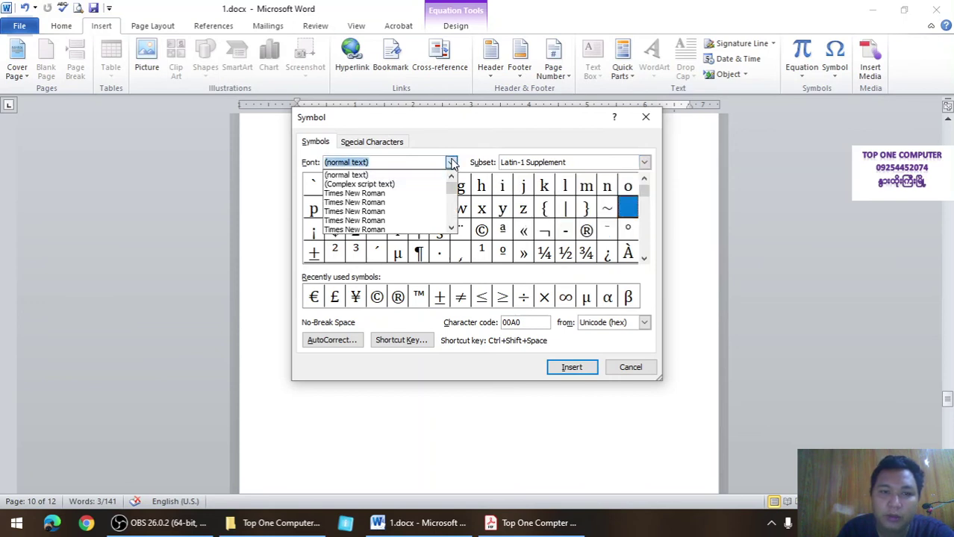
pyautogui.scroll(-1, 424, 221)
pyautogui.scroll(-2, 424, 217)
pyautogui.click(426, 214)
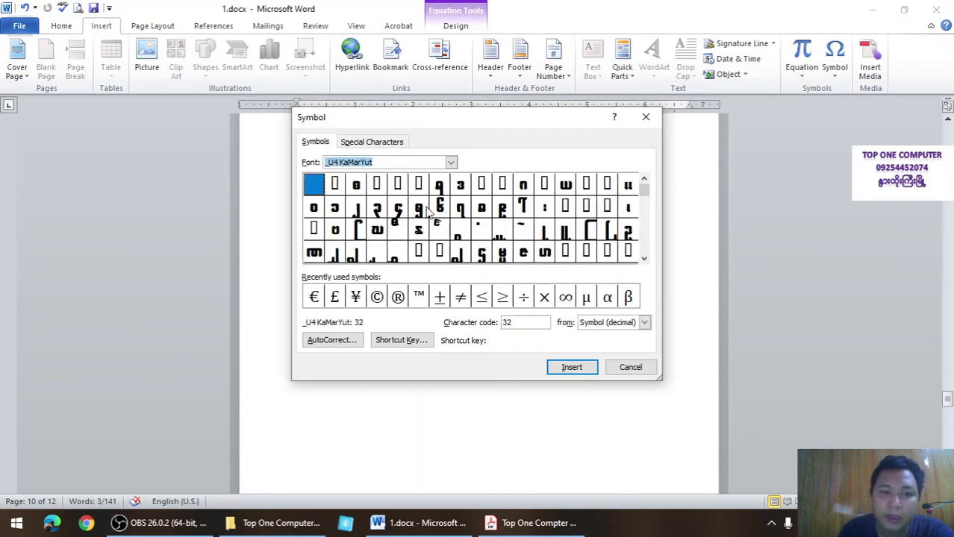
pyautogui.click(451, 163)
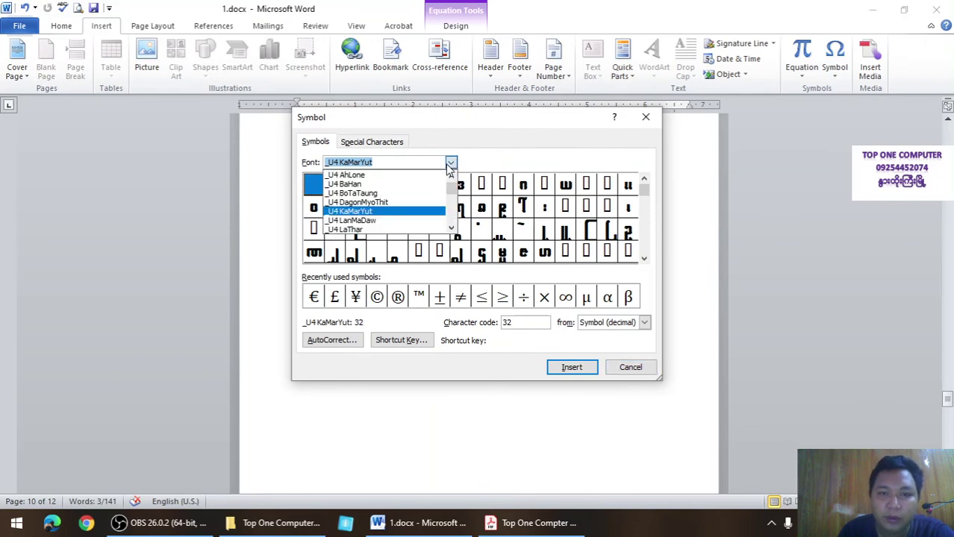
pyautogui.scroll(-2, 407, 214)
pyautogui.scroll(-1, 405, 211)
pyautogui.click(406, 210)
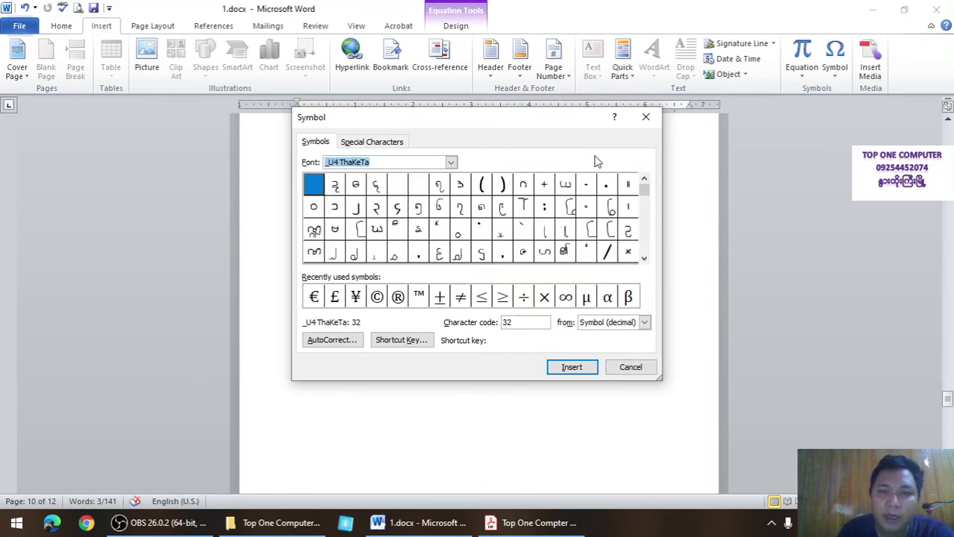
pyautogui.click(645, 119)
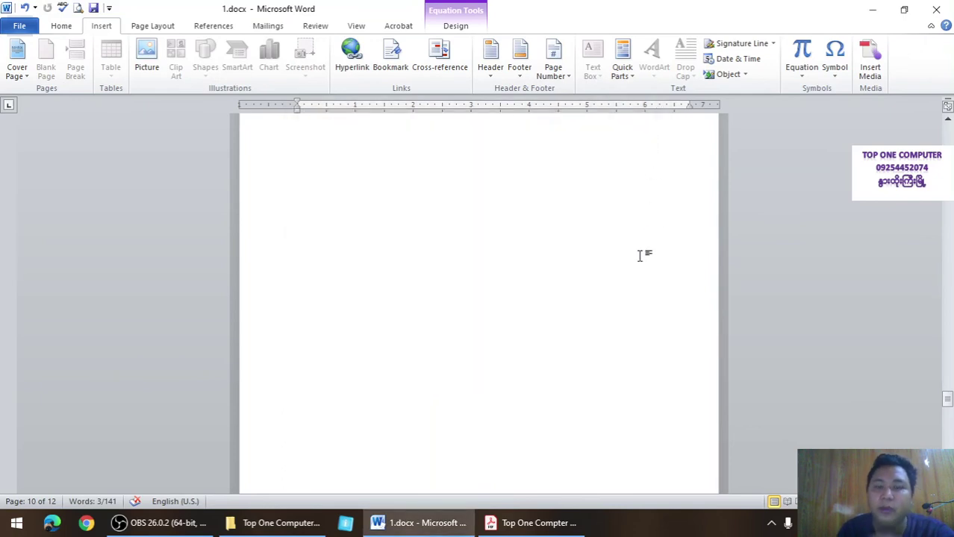
# - Leave the equation and launch Character Map from the Run prompt
pyautogui.click(423, 281)
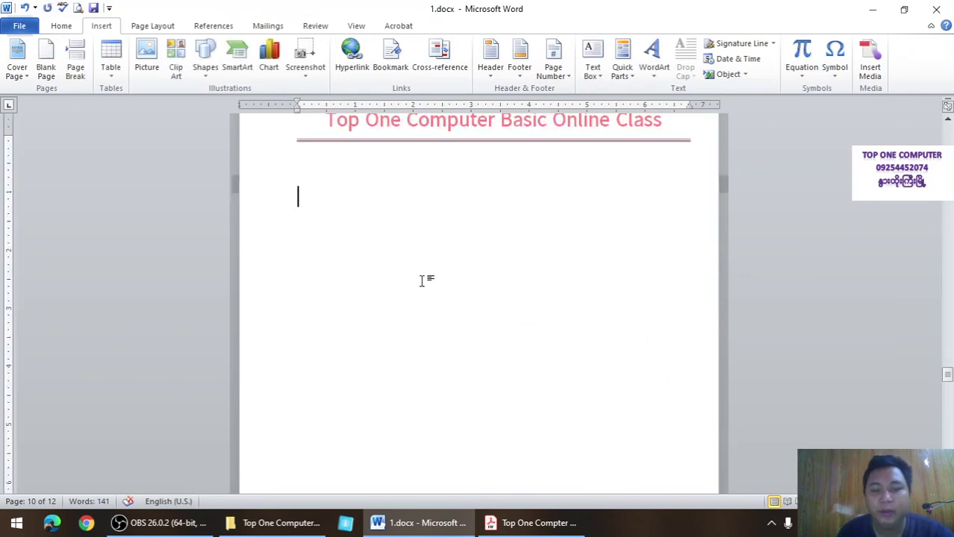
pyautogui.press('super+r')
pyautogui.write('c')
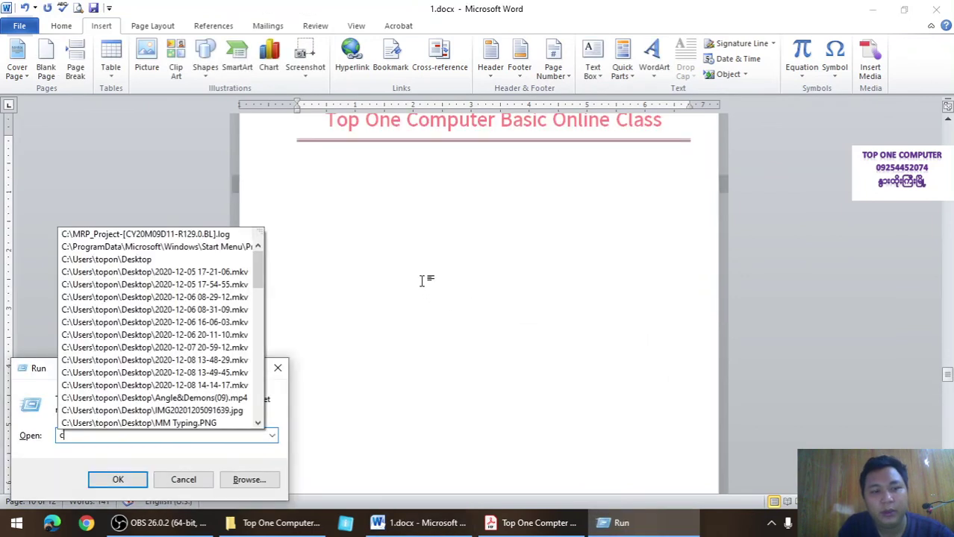
pyautogui.write('harmap')
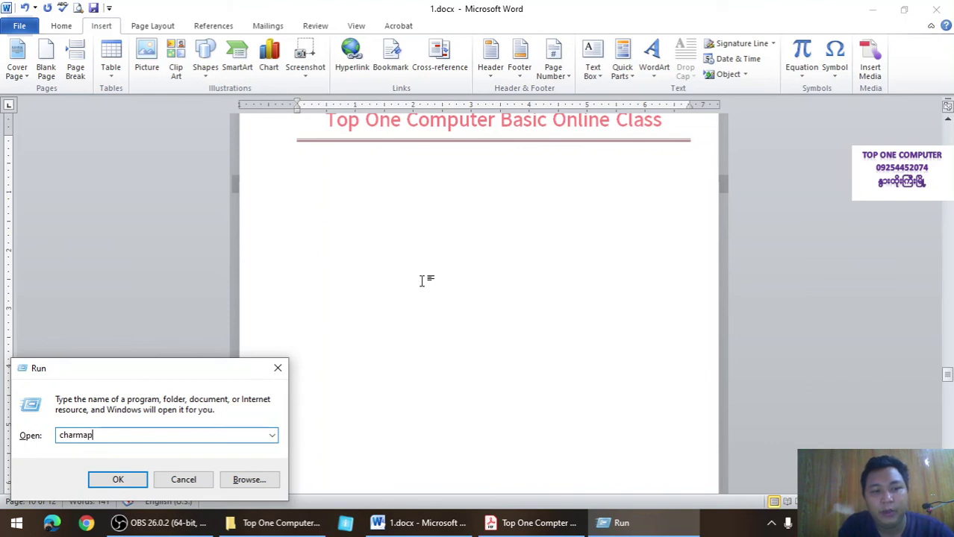
pyautogui.press('Return')
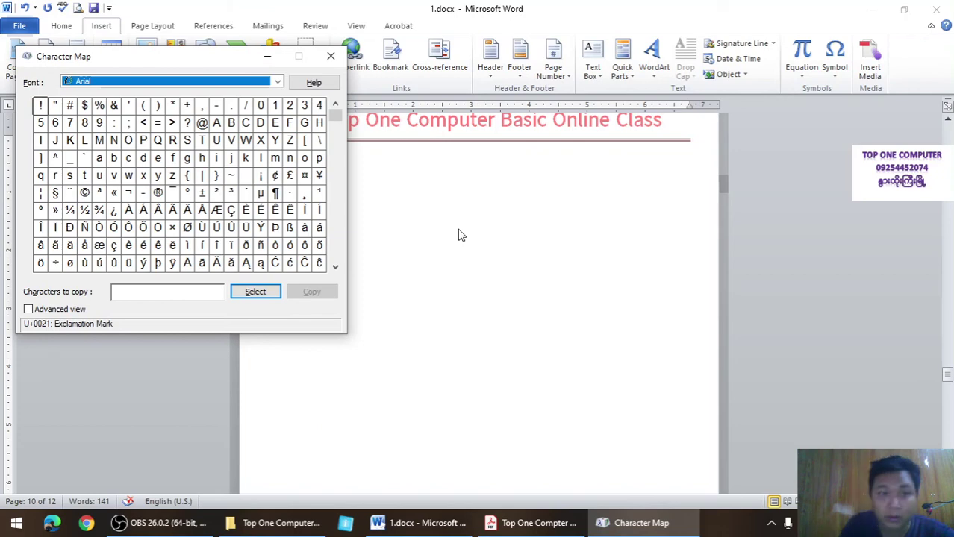
# - Switch Character Map's font to Pyidaungsu to list its Myanmar characters
pyautogui.click(262, 83)
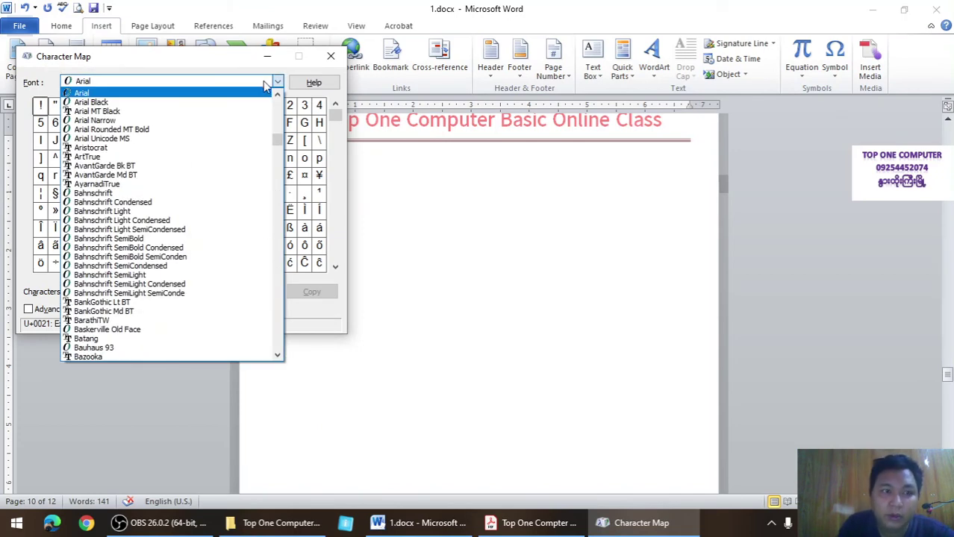
pyautogui.write('py')
pyautogui.press('Return')
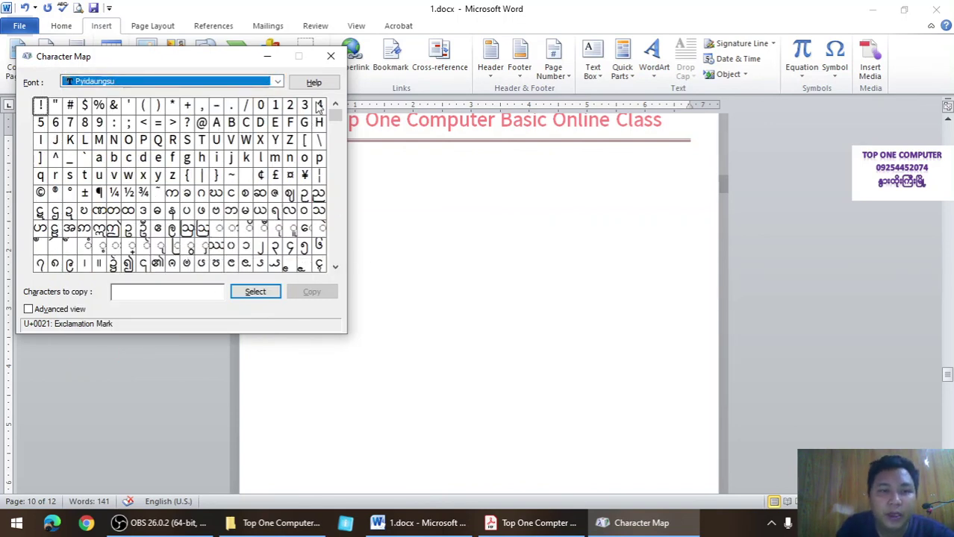
# - Close Character Map and browse the SmartArt cycle, hierarchy, process, list and relationship layouts without inserting one
pyautogui.click(332, 56)
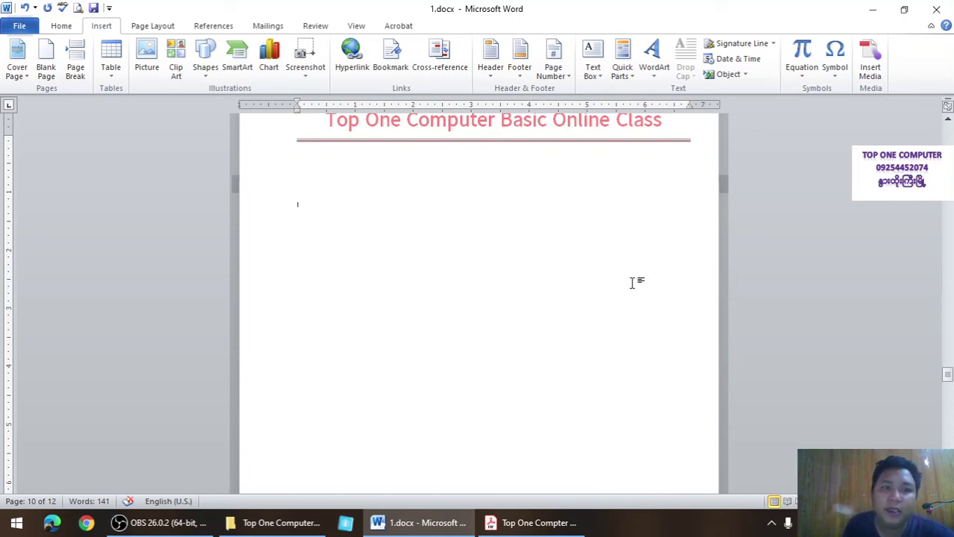
pyautogui.click(241, 60)
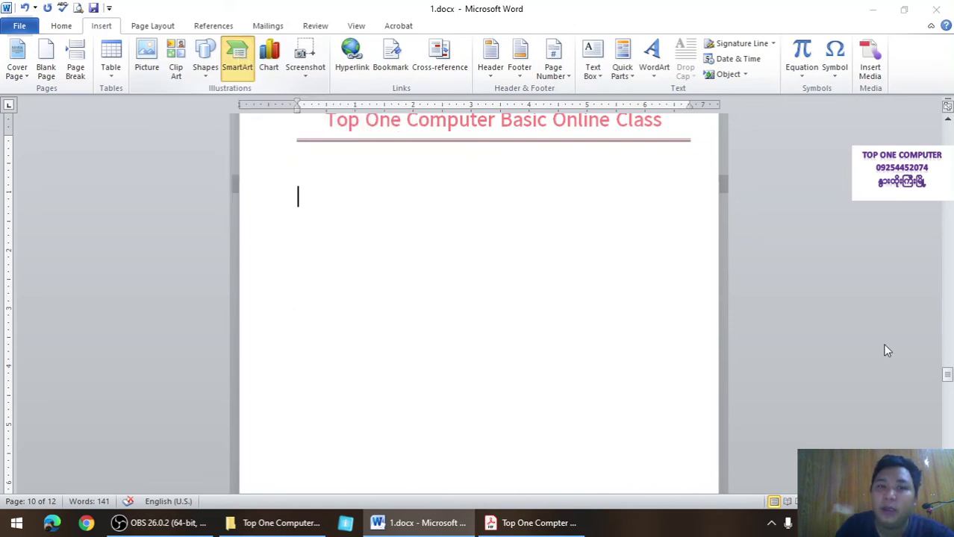
pyautogui.click(271, 211)
pyautogui.click(270, 229)
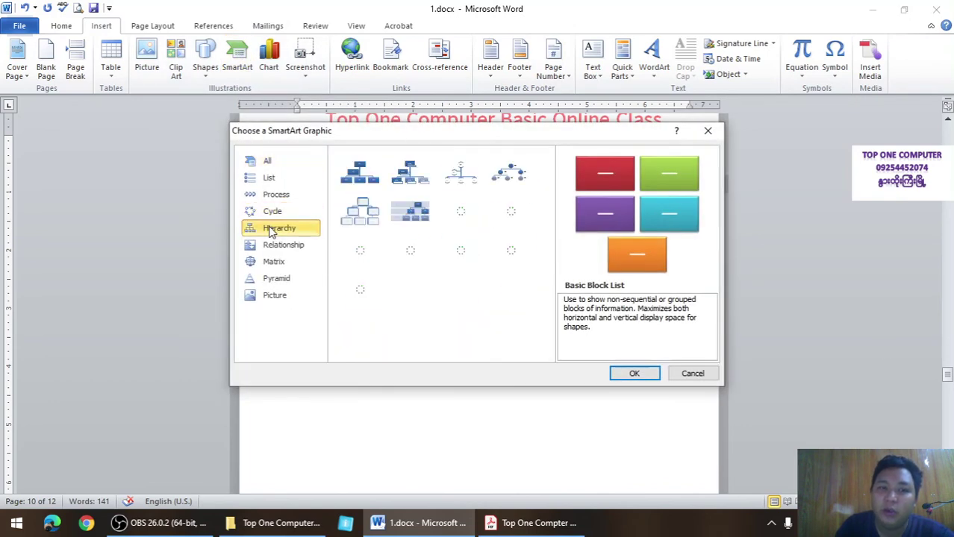
pyautogui.click(270, 196)
pyautogui.click(272, 179)
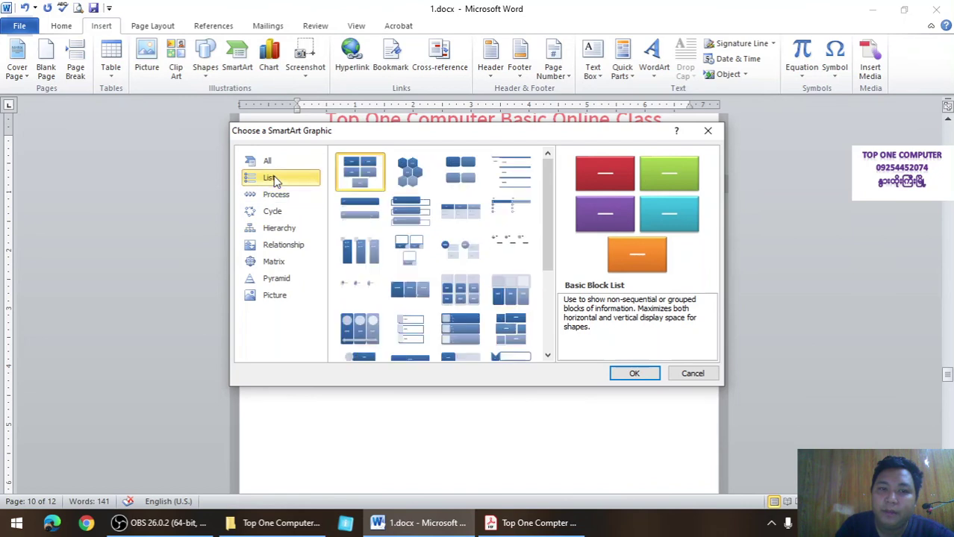
pyautogui.click(270, 161)
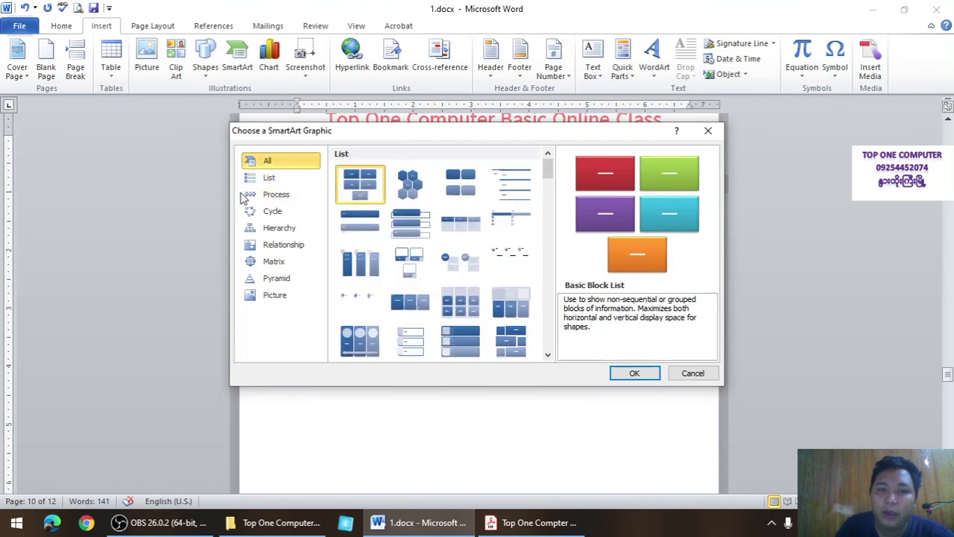
pyautogui.click(278, 246)
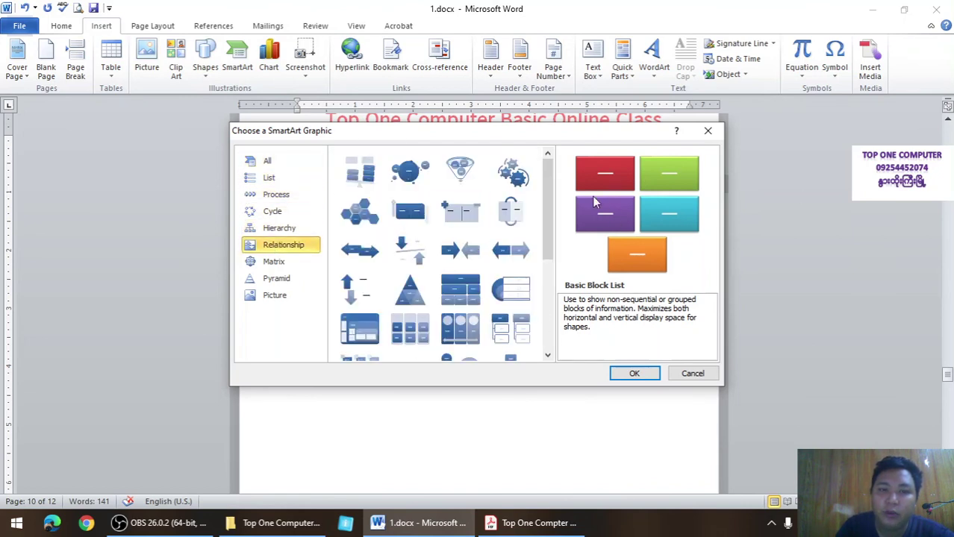
pyautogui.click(708, 131)
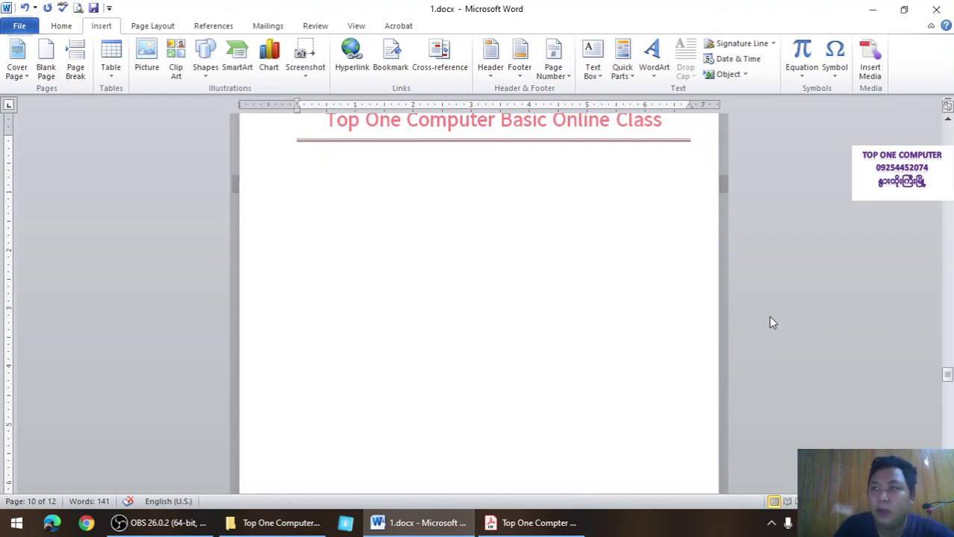
pyautogui.click(154, 27)
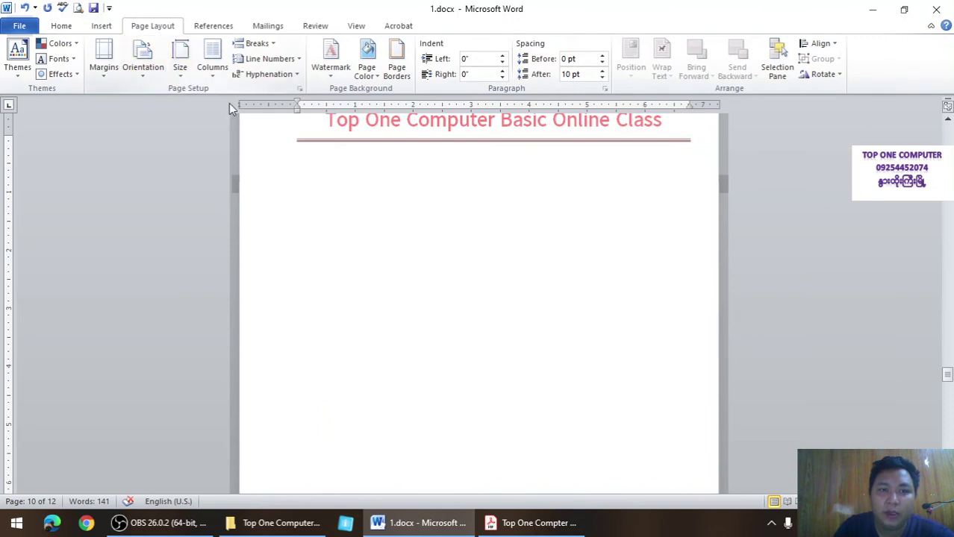